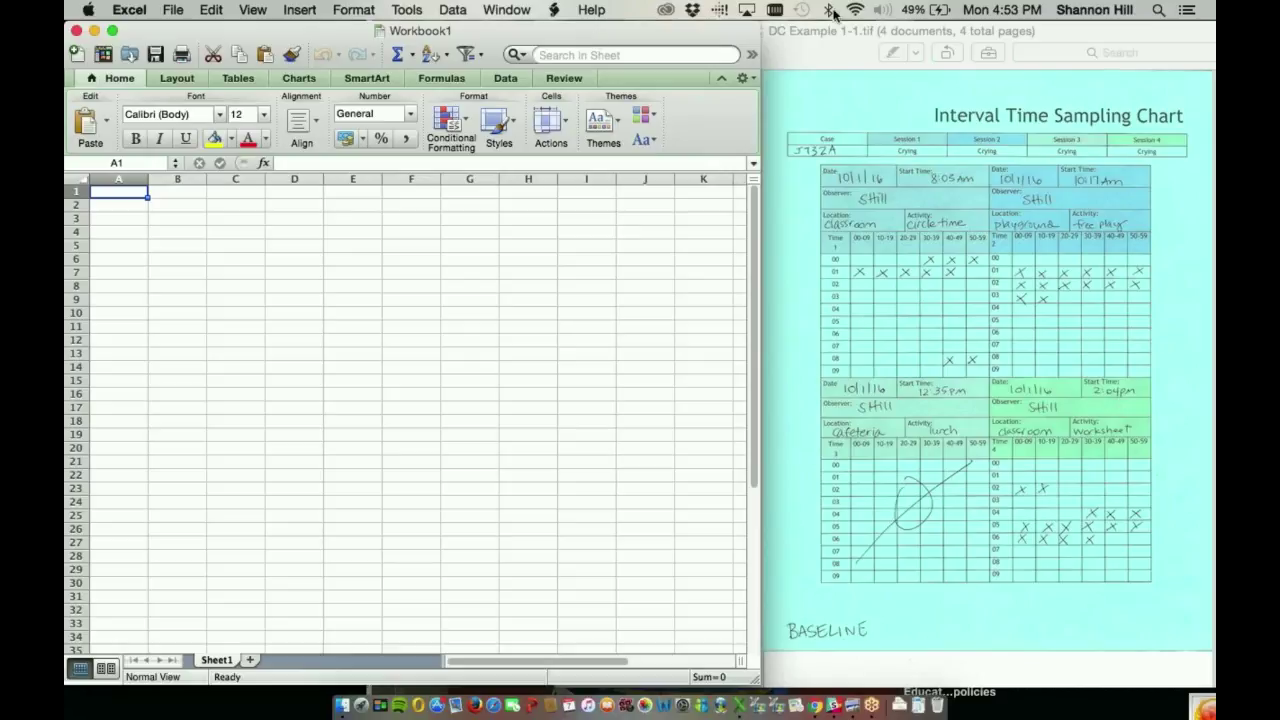
# Switch to Preview and look through the thumbnails of the four scanned interval time sampling charts.
pyautogui.click(866, 30)
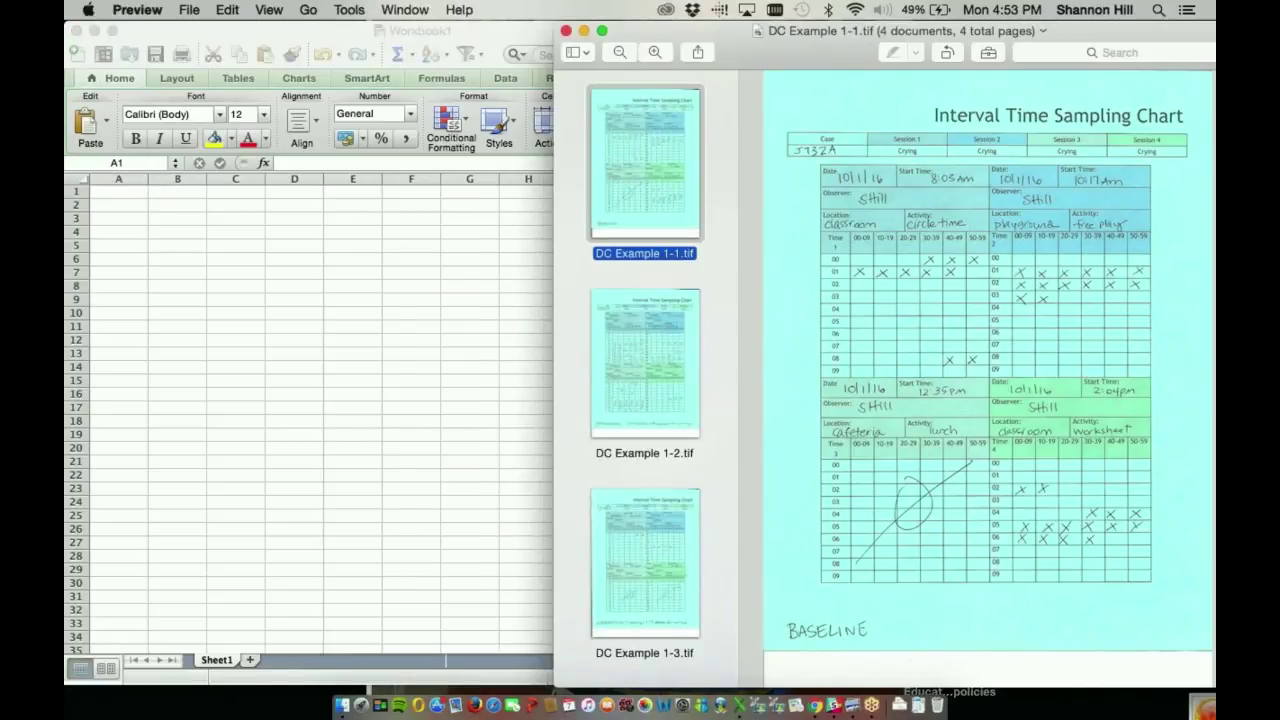
pyautogui.scroll(-2, 695, 470)
pyautogui.scroll(-5, 695, 470)
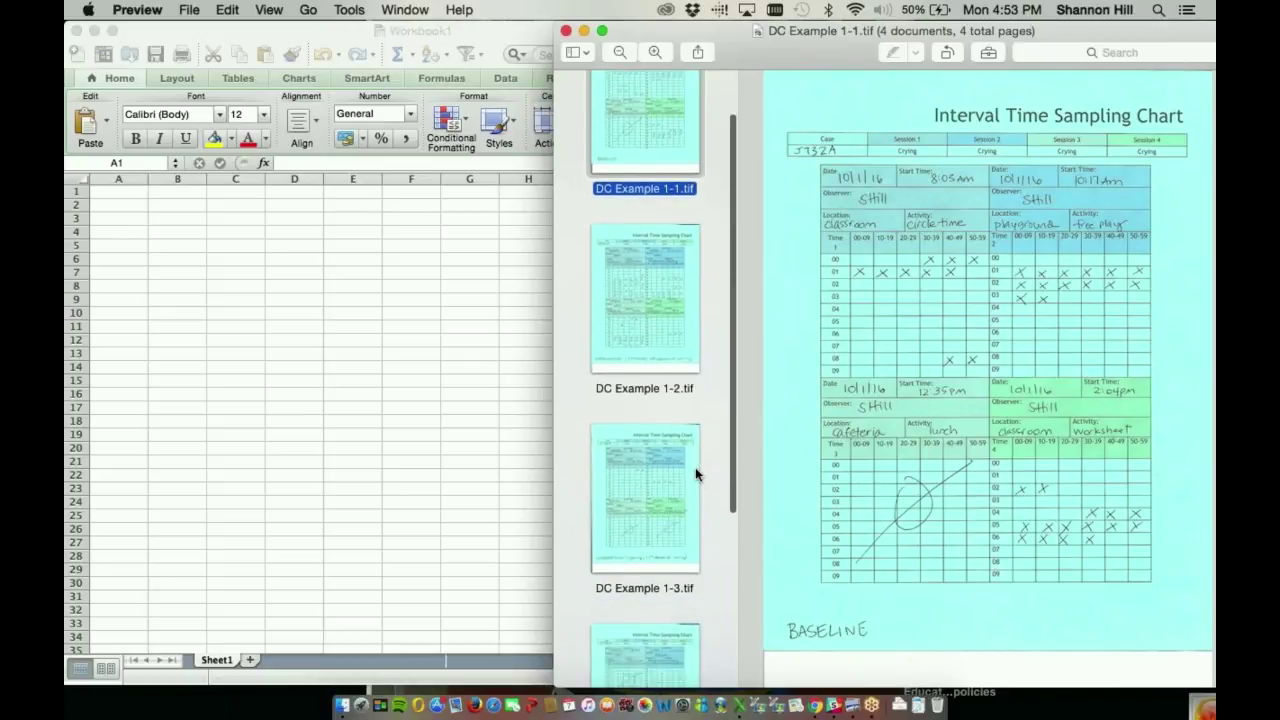
pyautogui.scroll(-1, 666, 490)
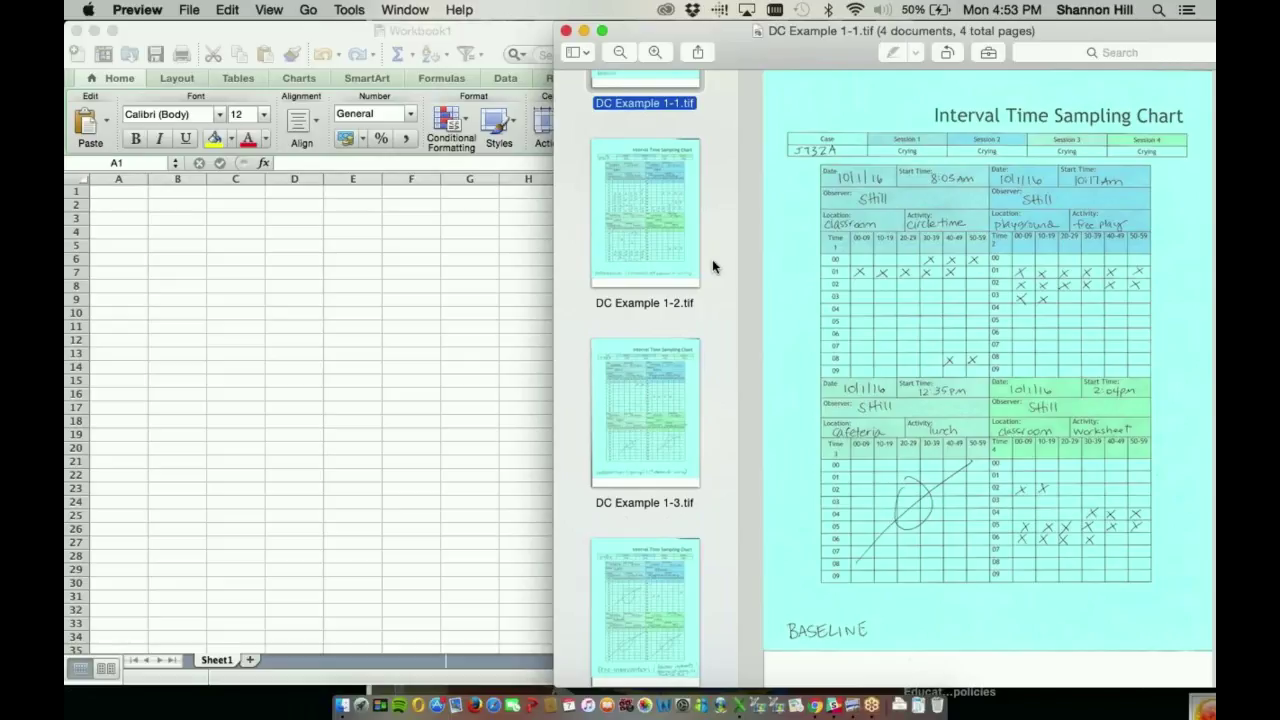
pyautogui.scroll(5, 713, 263)
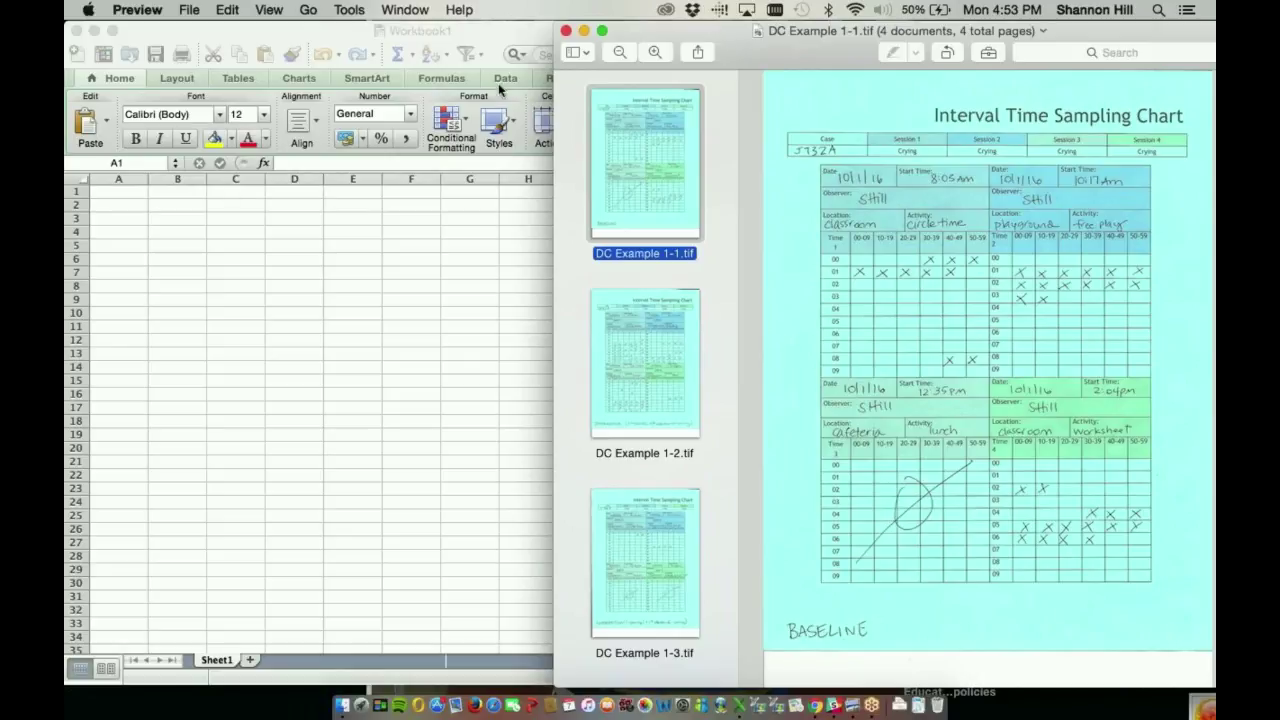
pyautogui.click(130, 199)
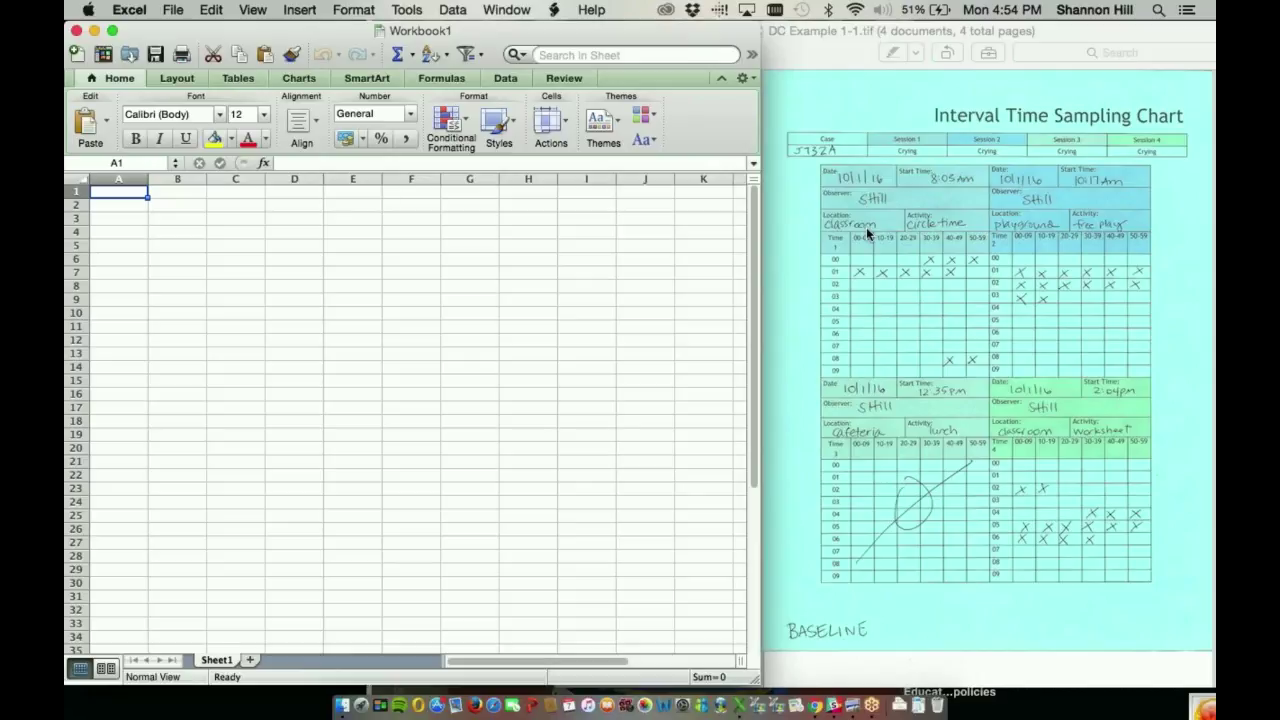
# Examine the scanned charts DC Example 1-2, 1-3 and 1 in Preview, and return to the baseline chart DC Example 1-1.
pyautogui.click(874, 34)
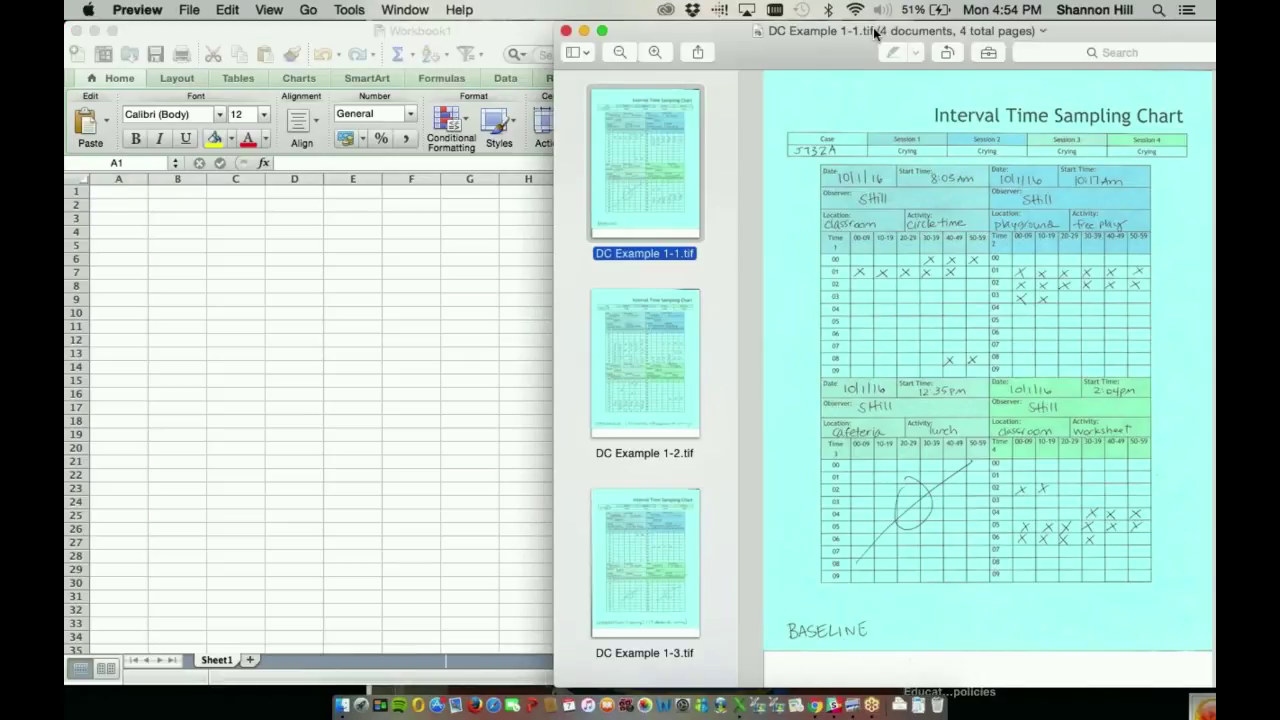
pyautogui.click(657, 377)
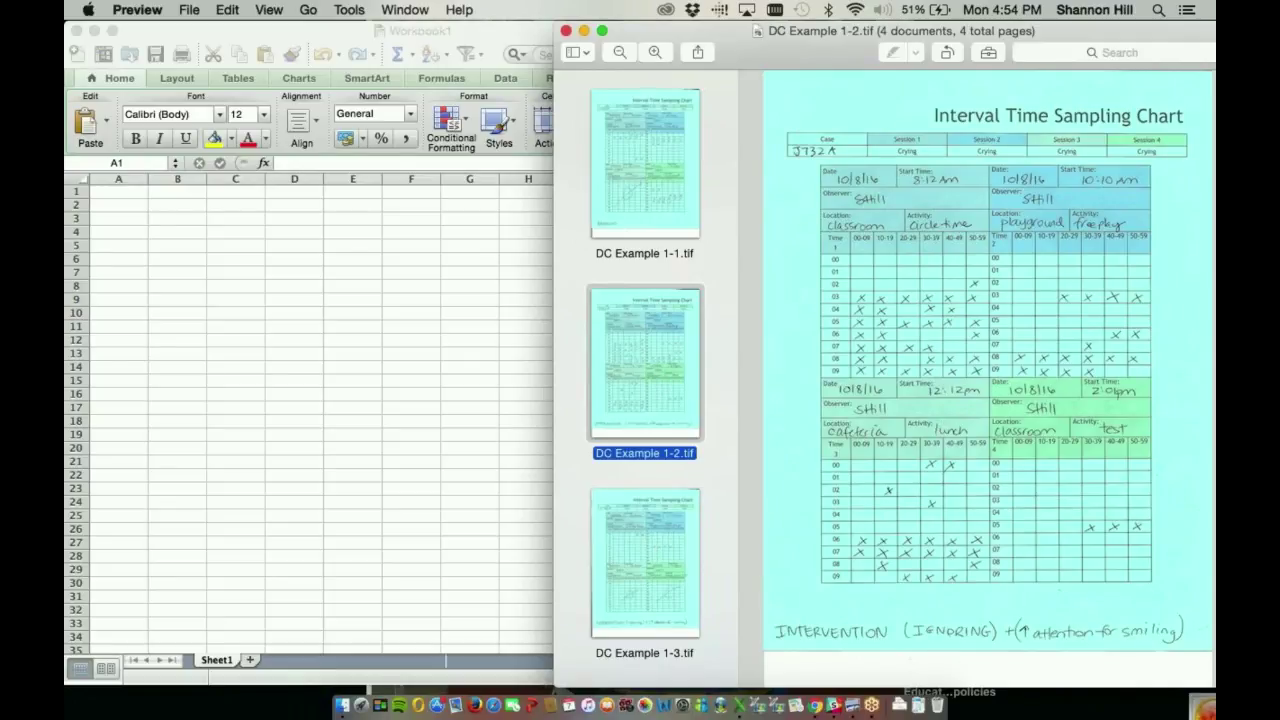
pyautogui.click(651, 583)
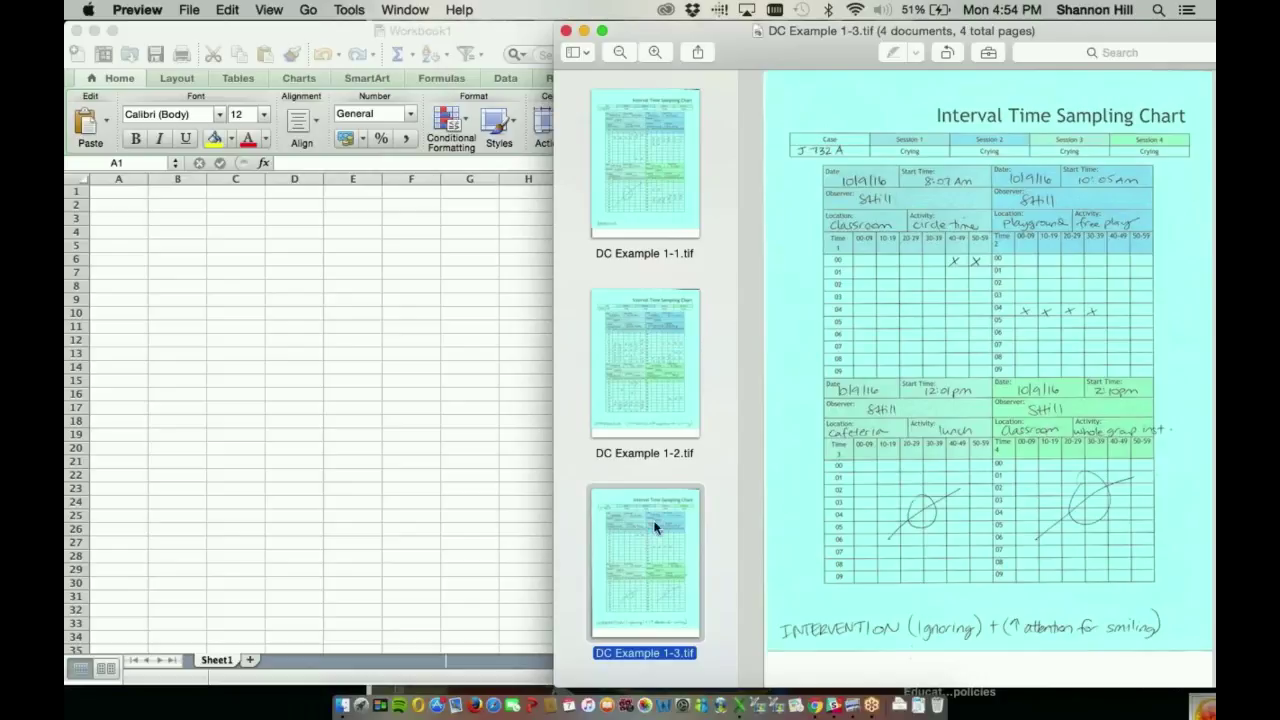
pyautogui.scroll(-1, 655, 527)
pyautogui.scroll(-3, 655, 527)
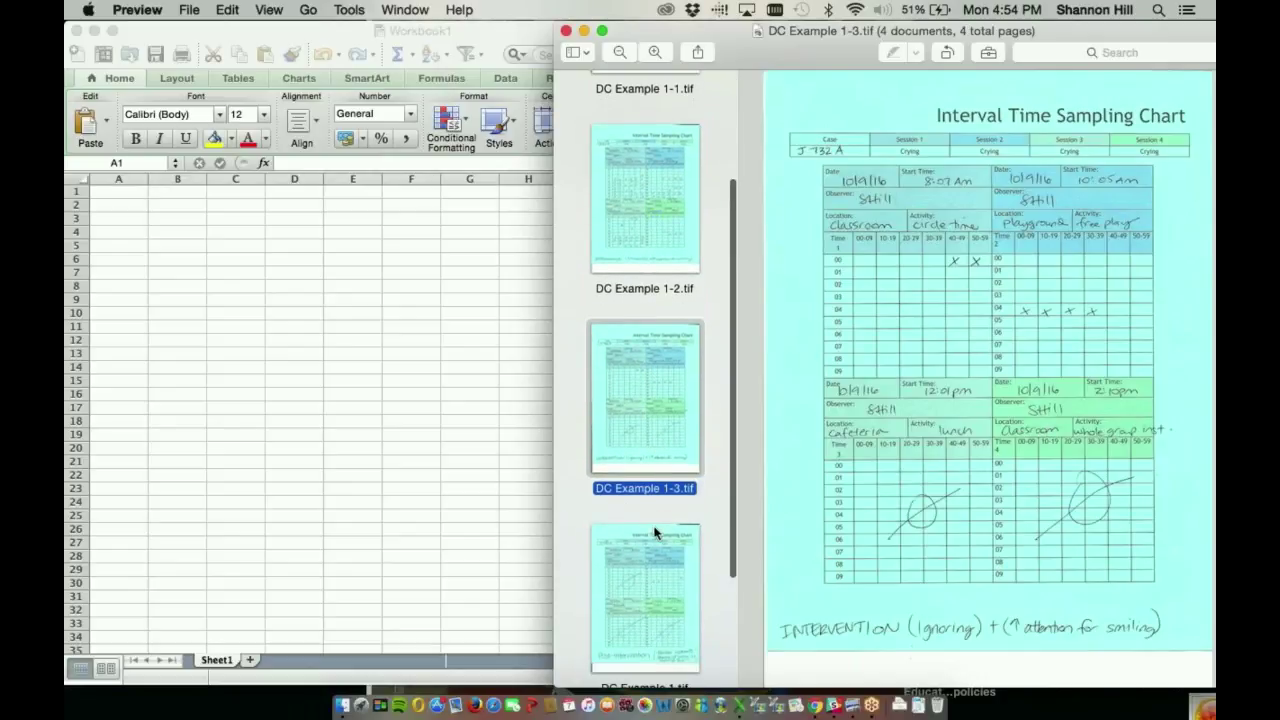
pyautogui.click(655, 532)
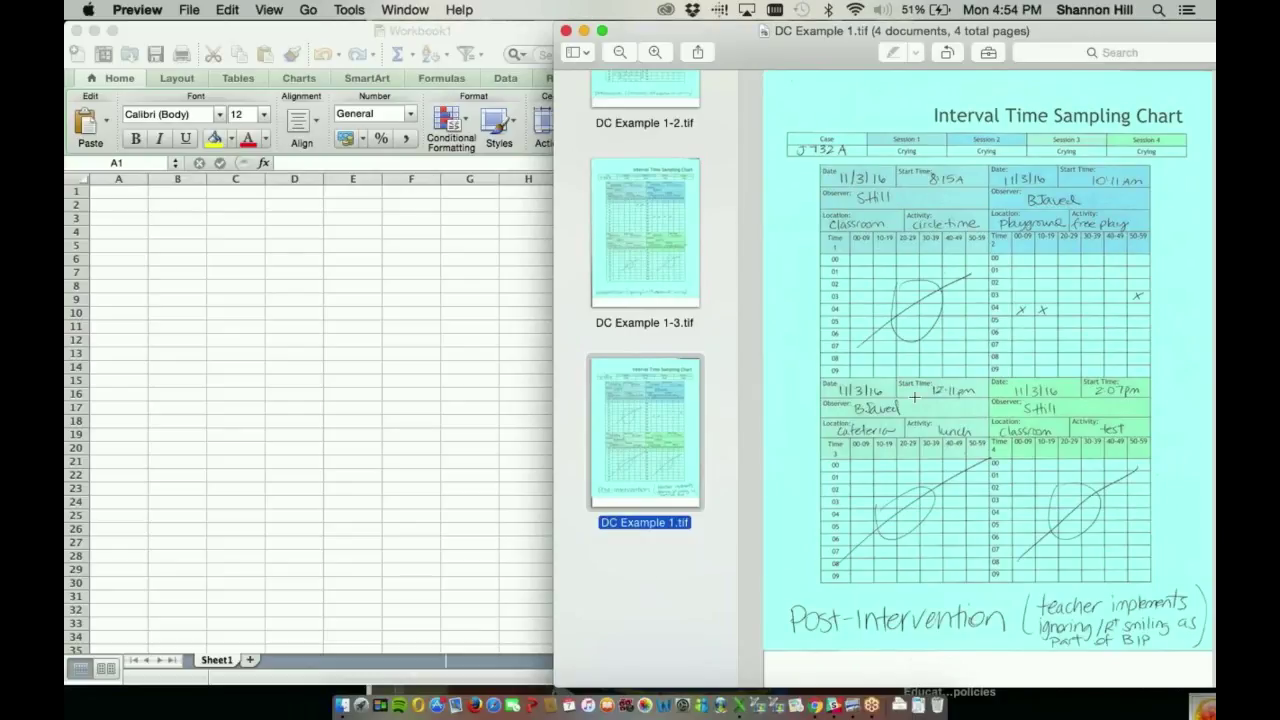
pyautogui.scroll(8, 645, 380)
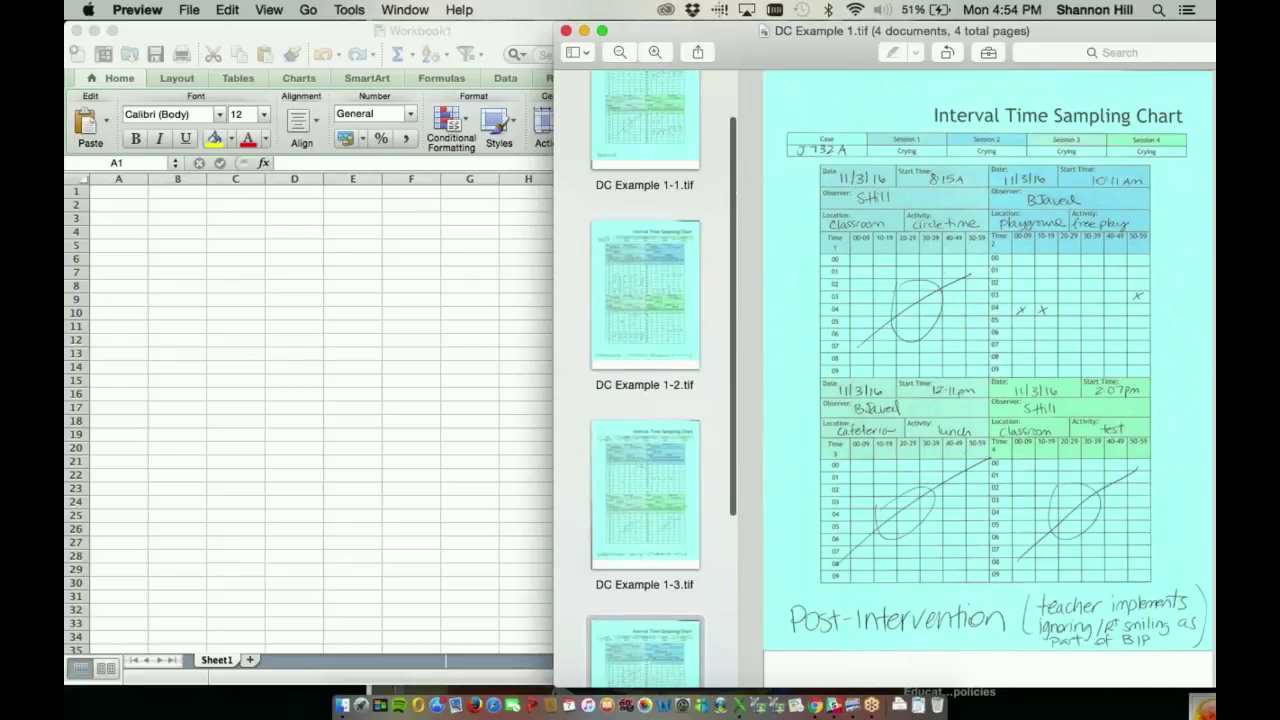
pyautogui.click(645, 170)
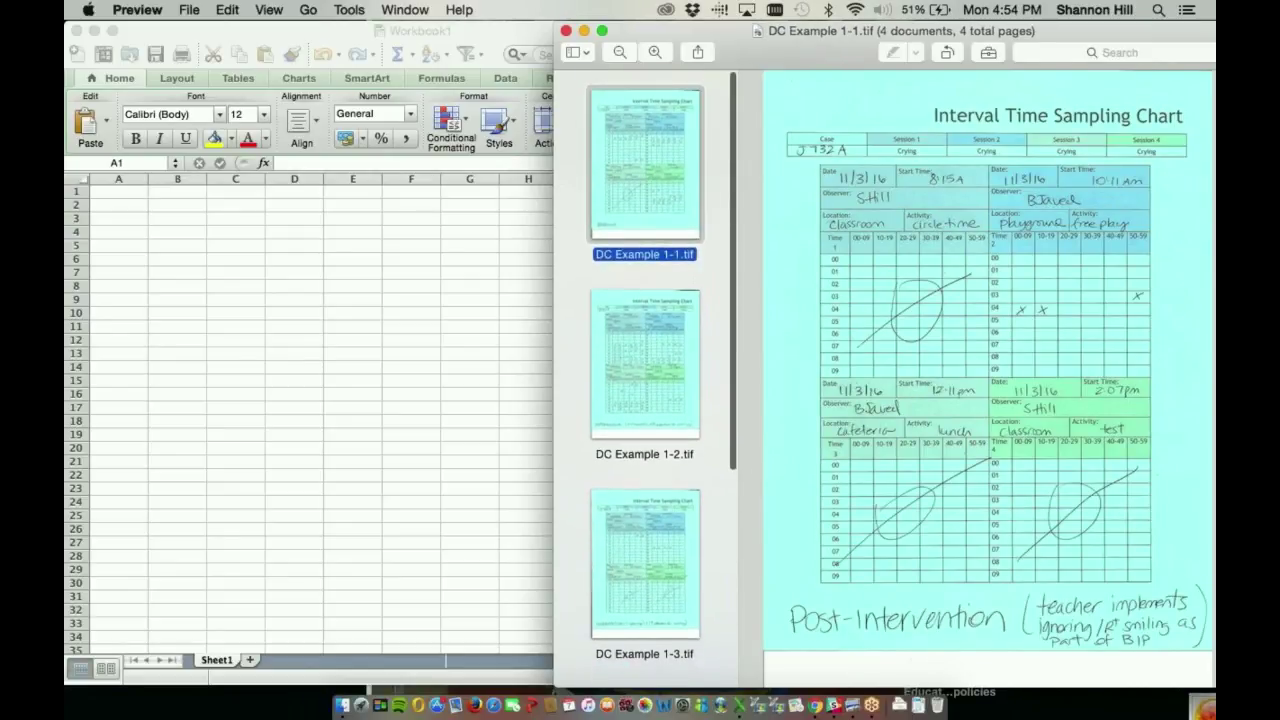
# Switch to Excel, enter the heading Date in A1 and the phase label BASELINE in A2.
pyautogui.click(113, 193)
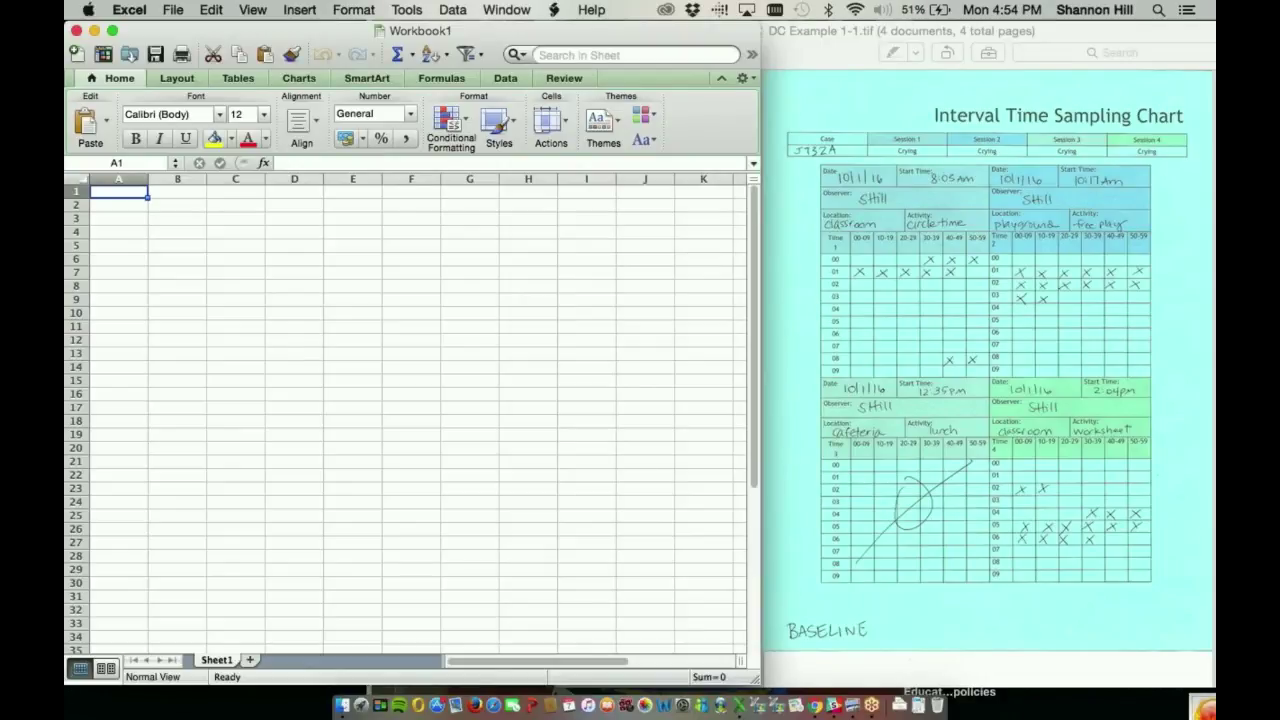
pyautogui.write('Dat')
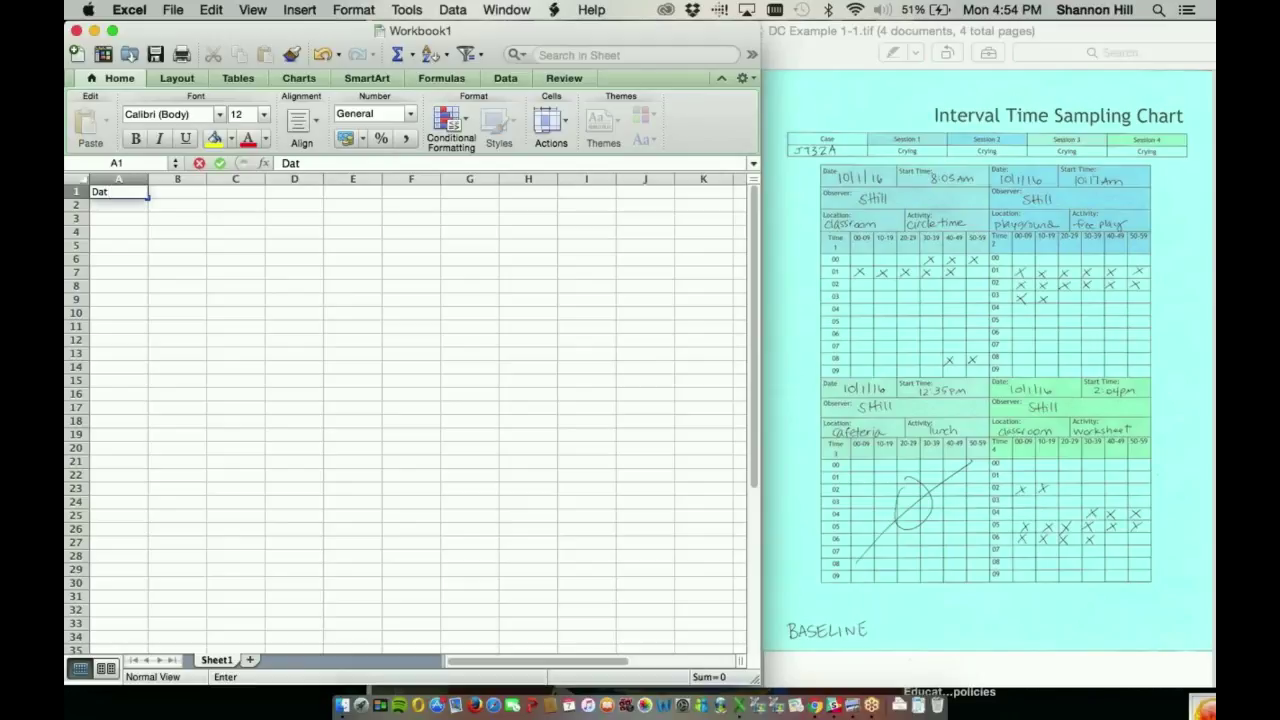
pyautogui.write('e')
pyautogui.press('Tab')
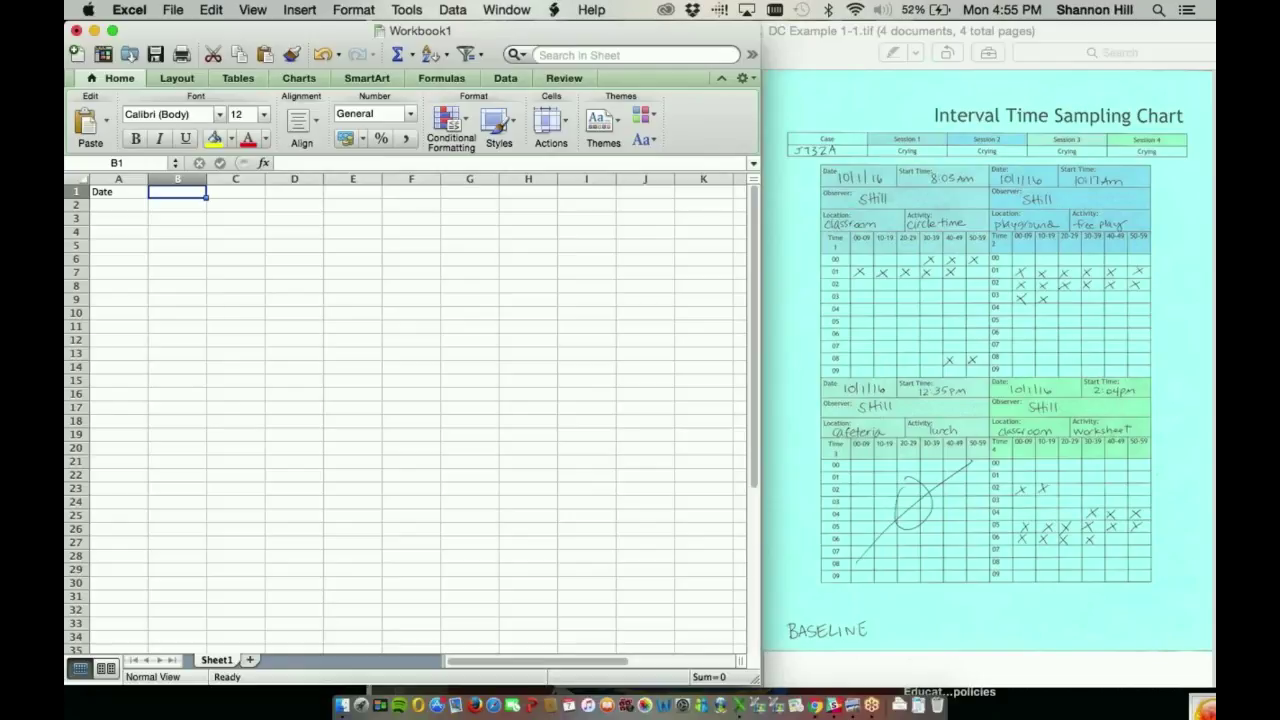
pyautogui.click(113, 207)
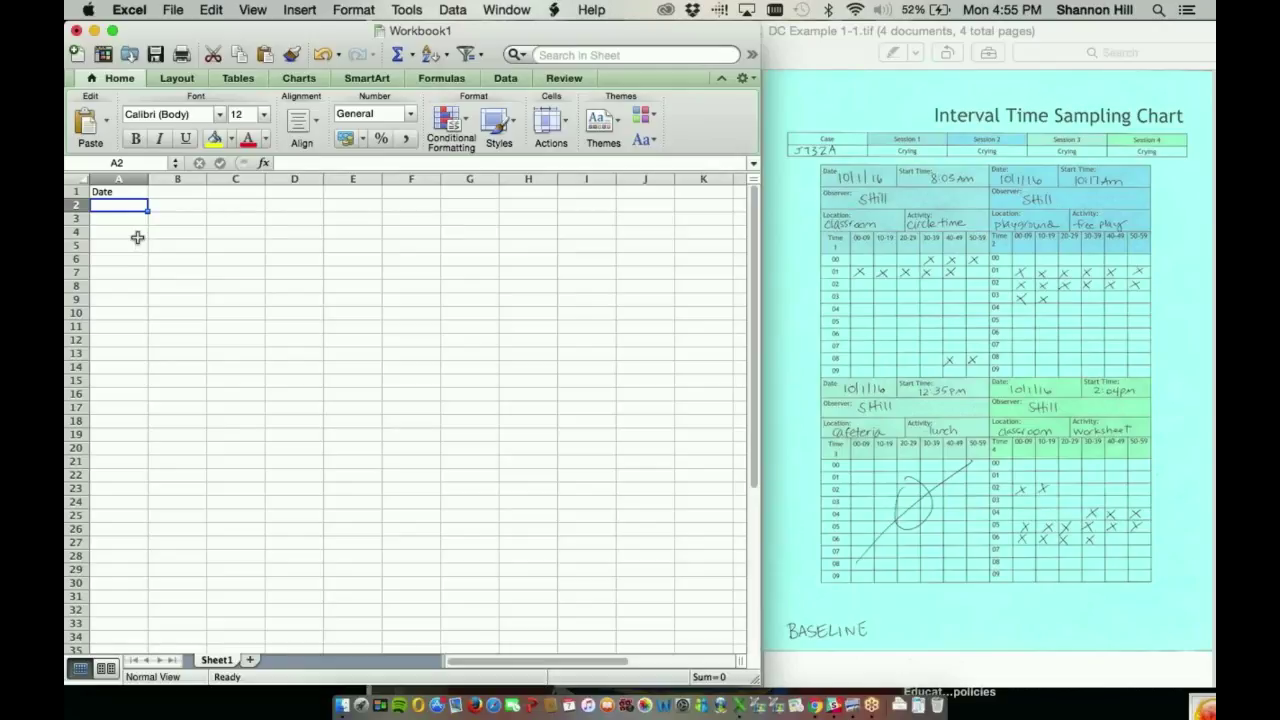
pyautogui.write('B')
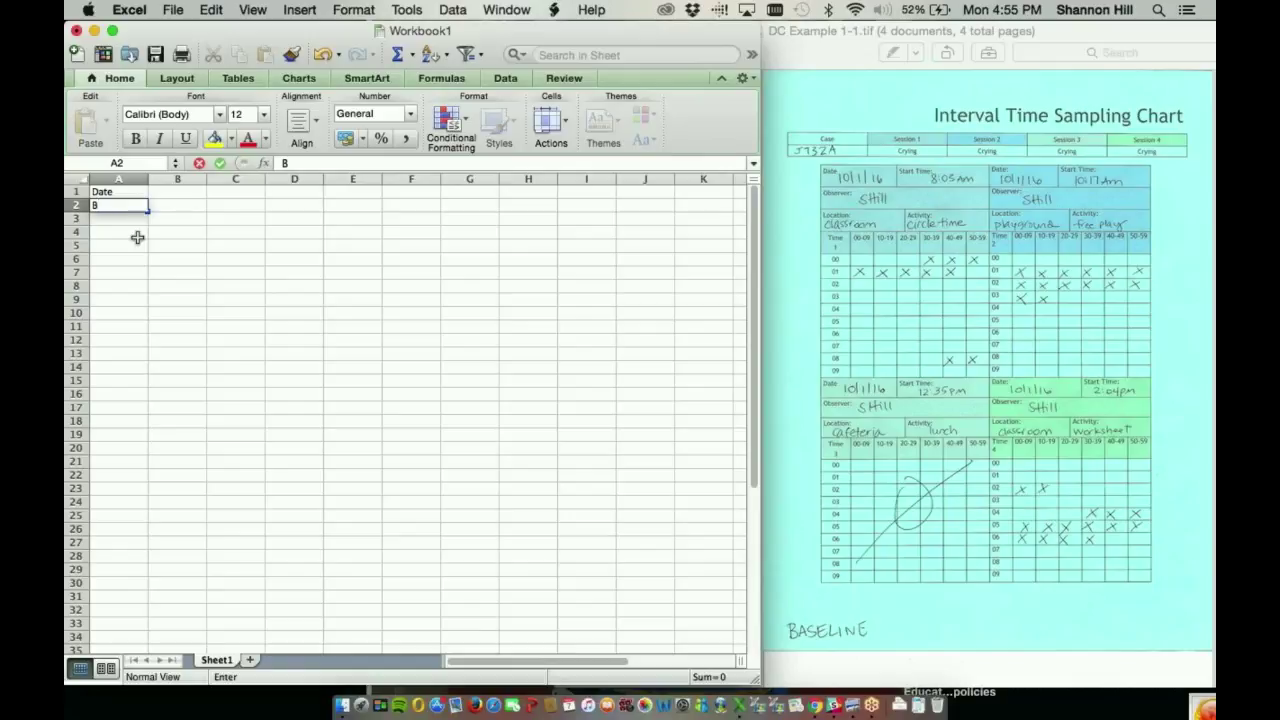
pyautogui.write('ASELINE')
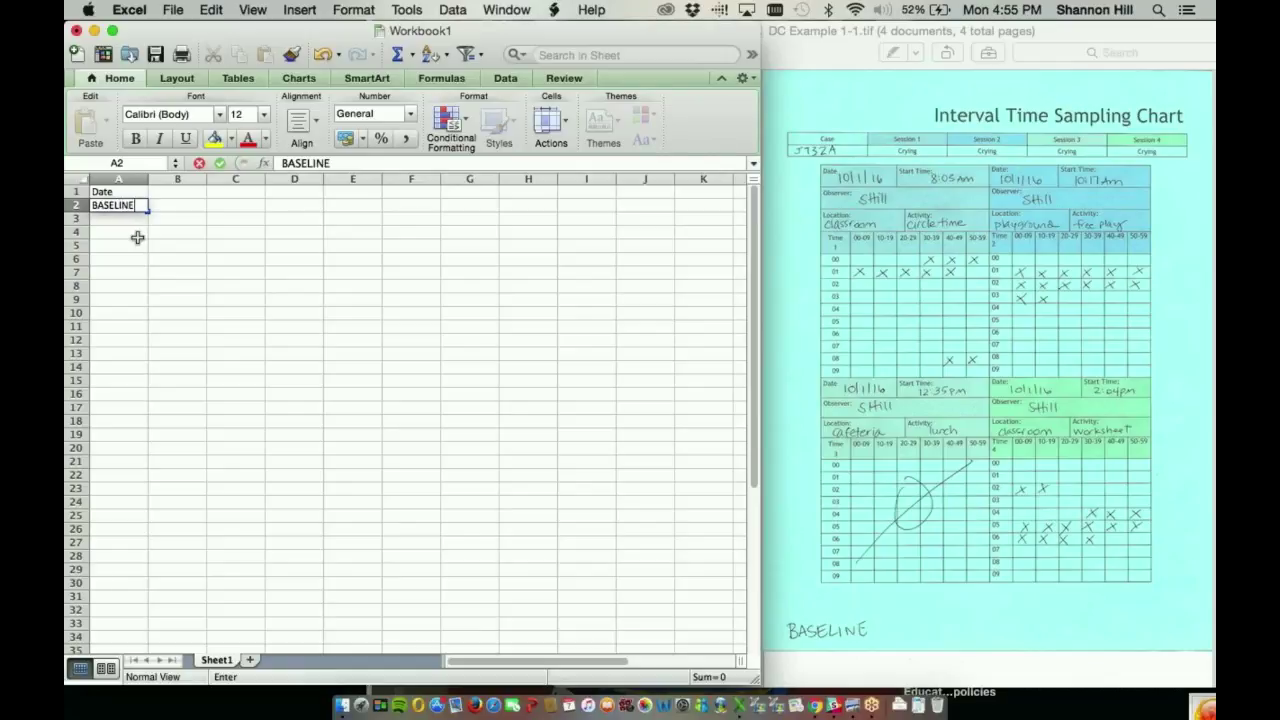
pyautogui.press('Return')
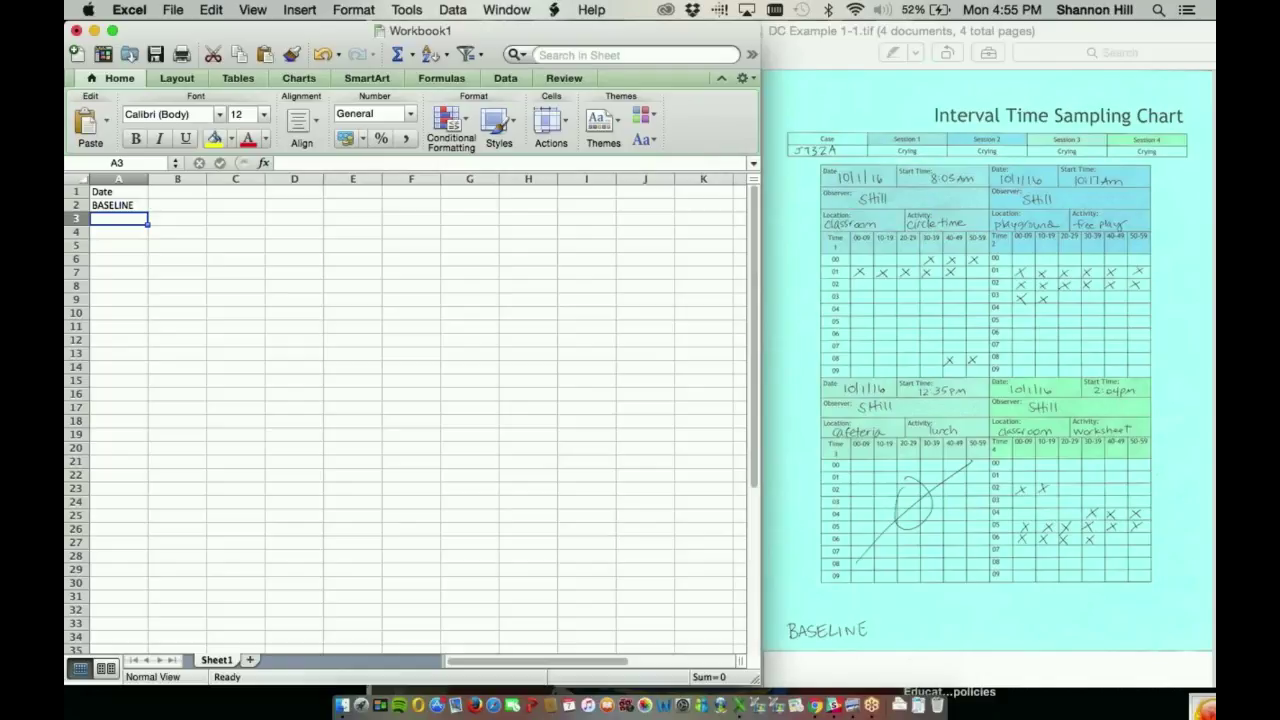
# Enter 10/1/2016 in A3 and A4 and fill the same date down through A6.
pyautogui.write('10/1/')
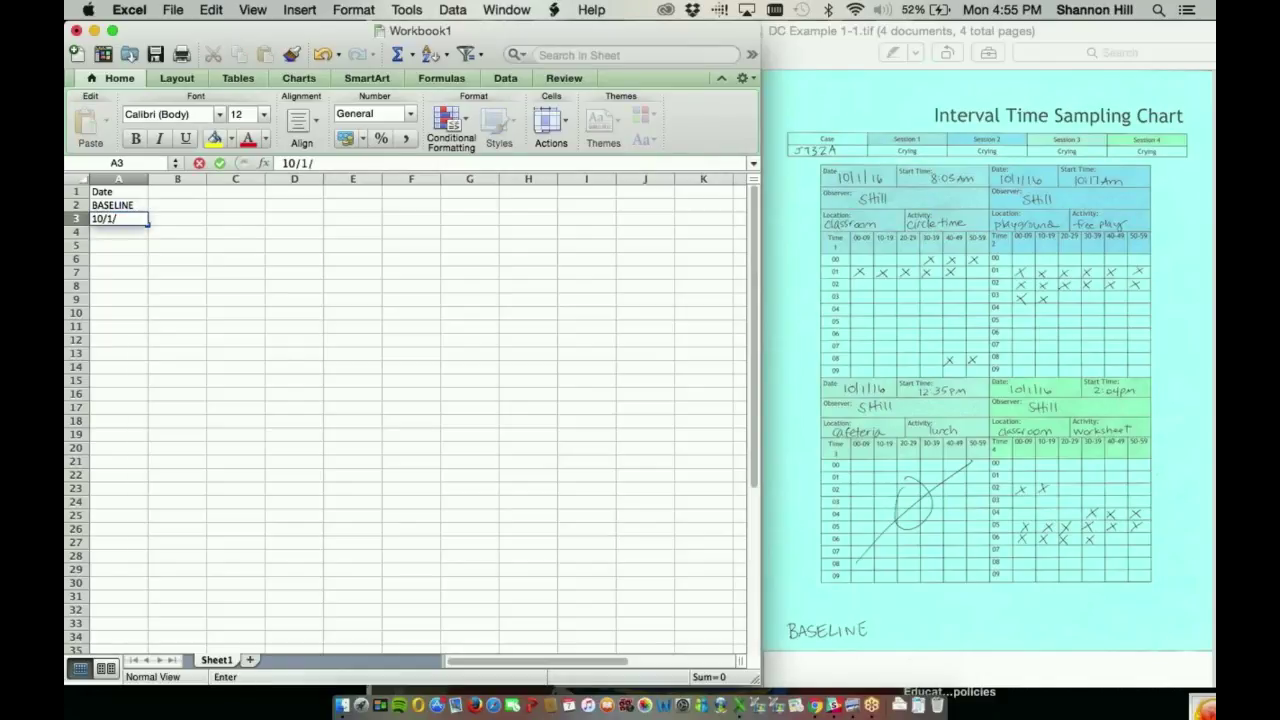
pyautogui.write('2016')
pyautogui.press('Return')
pyautogui.write('10/1/2016')
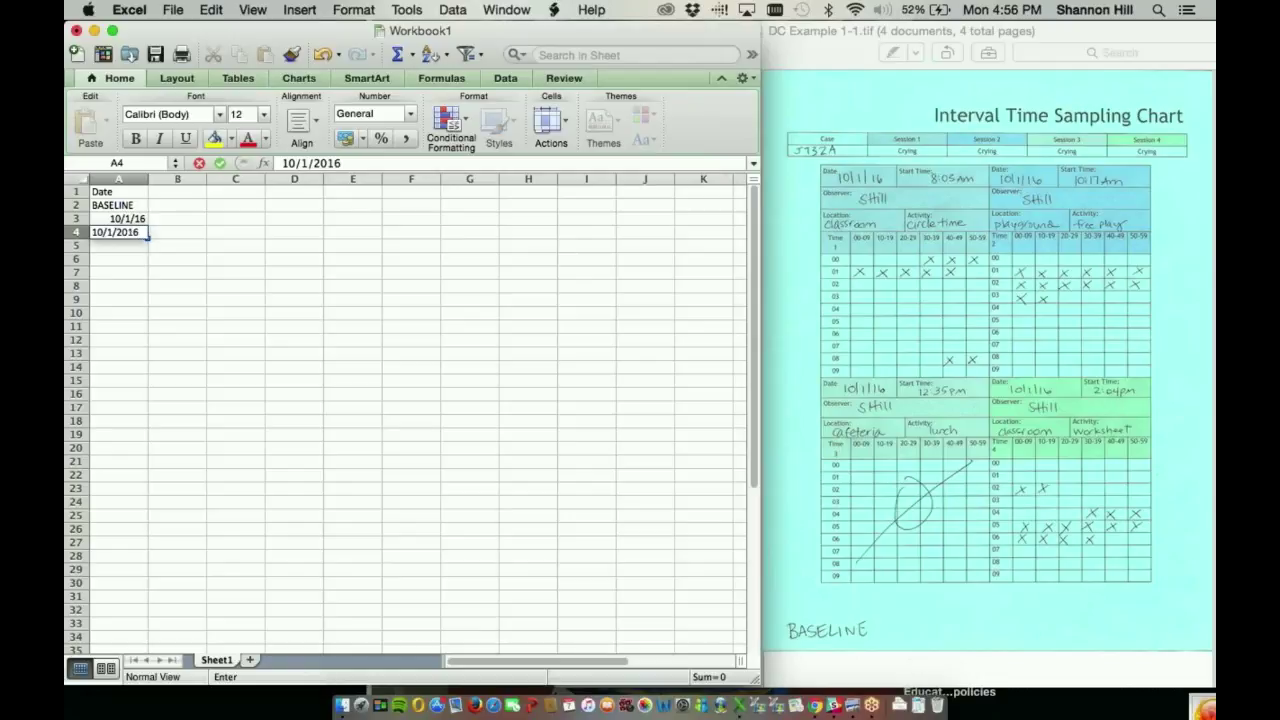
pyautogui.press('Return')
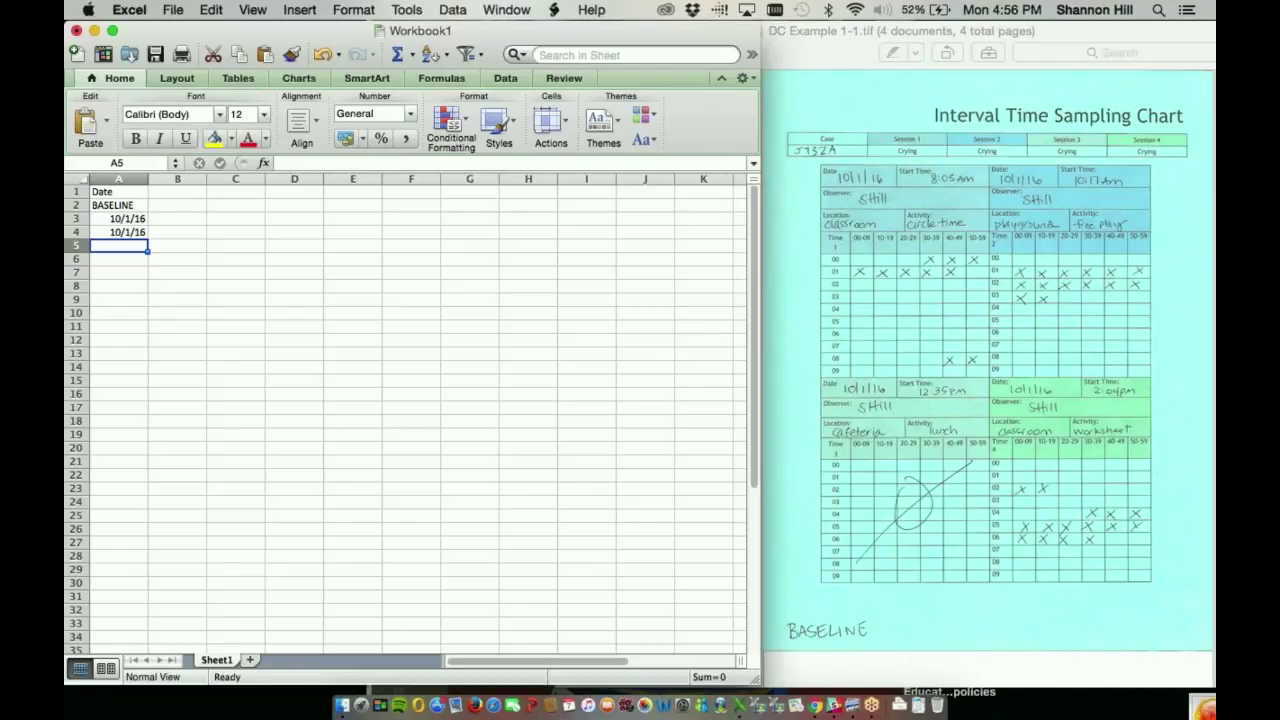
pyautogui.moveTo(135, 218); pyautogui.dragTo(135, 232)
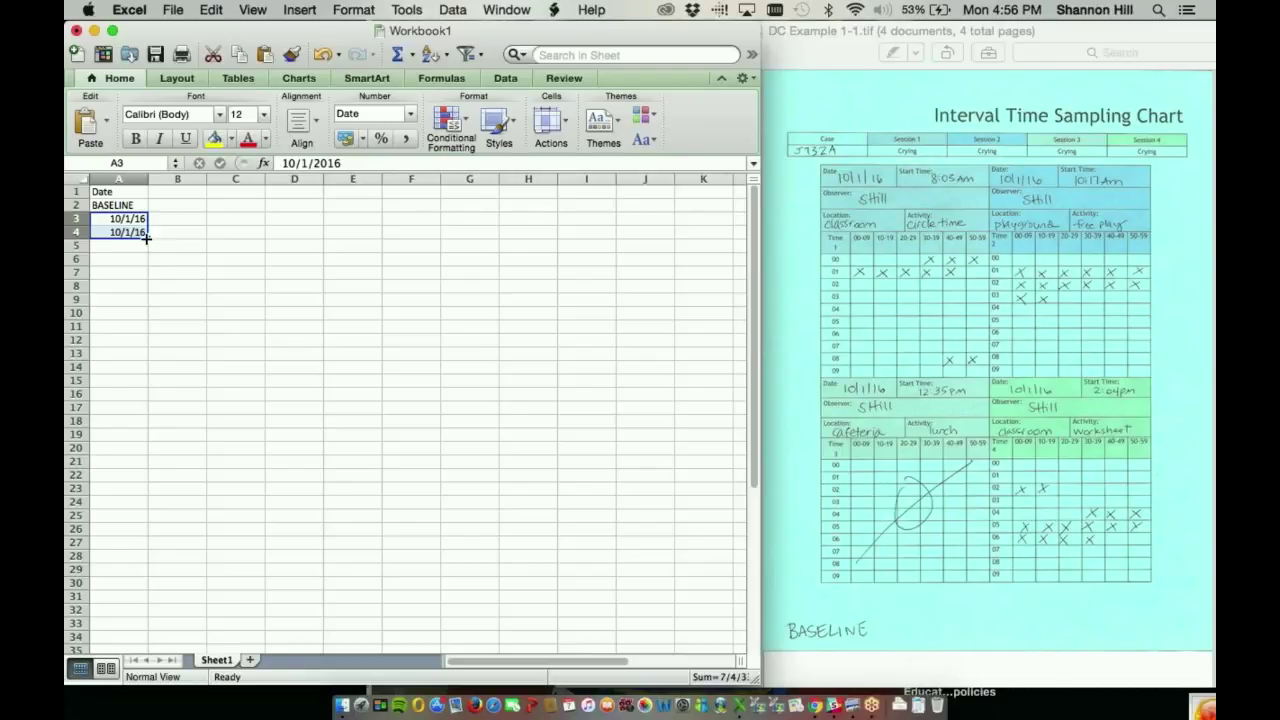
pyautogui.moveTo(146, 238); pyautogui.dragTo(143, 261)
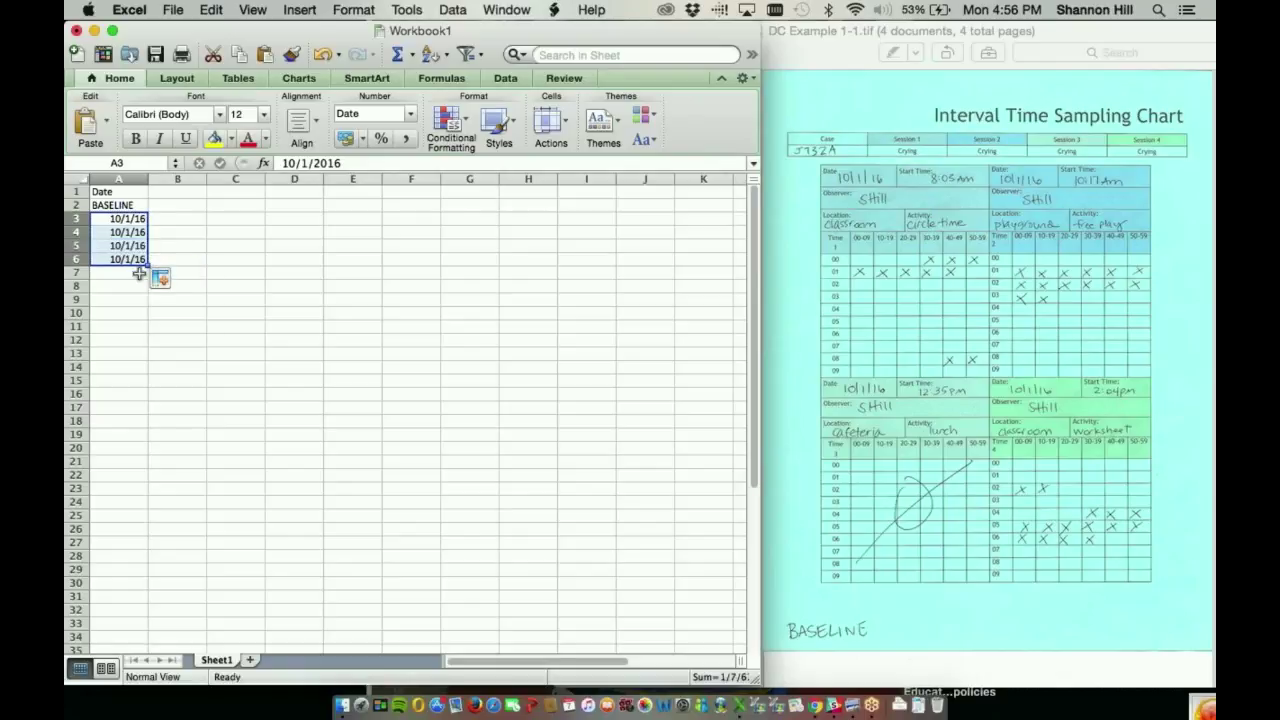
# Enter 10/8/2016 in A7 and fill the date down through A11.
pyautogui.click(137, 274)
pyautogui.write('10/8')
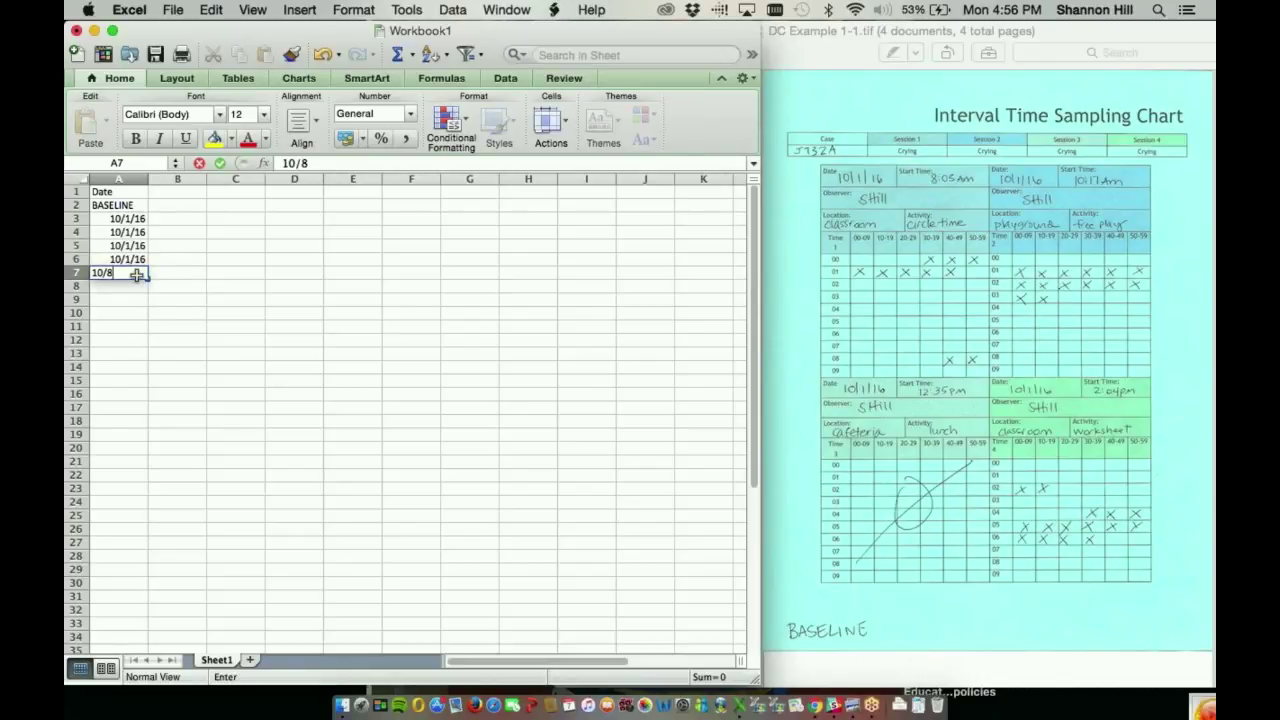
pyautogui.write('/2016')
pyautogui.press('Return')
pyautogui.click(119, 272)
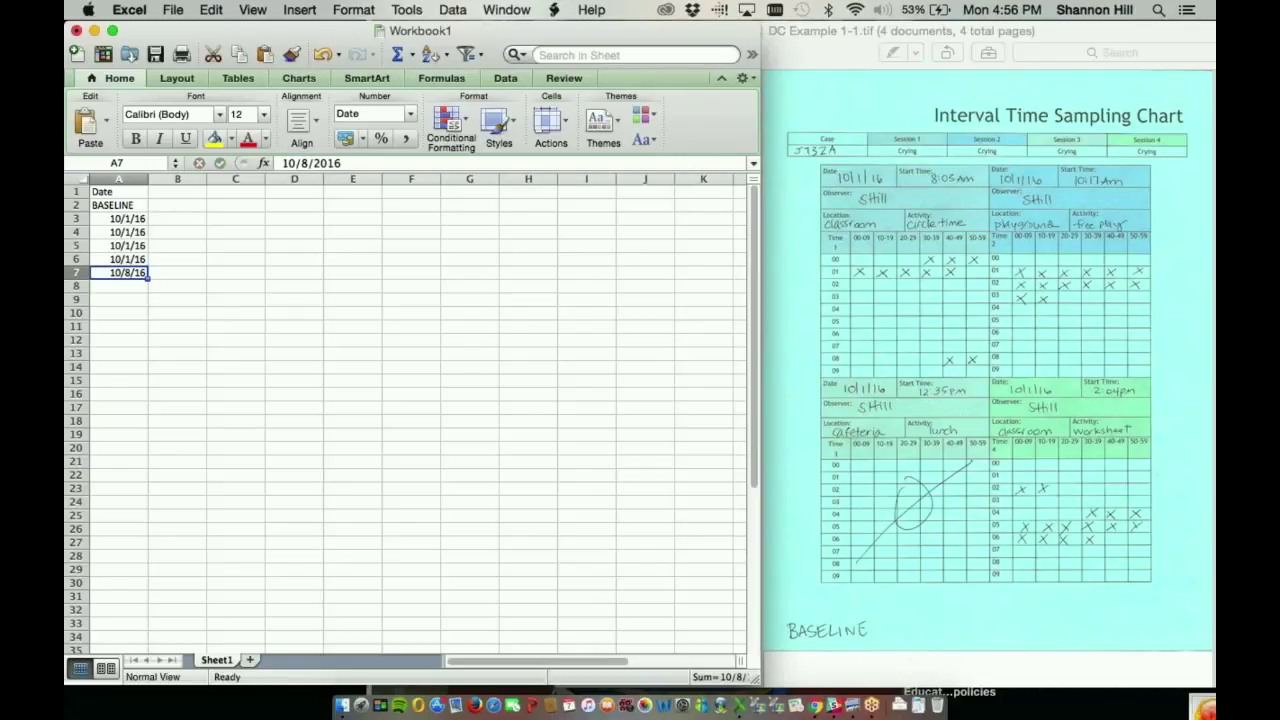
pyautogui.moveTo(147, 277); pyautogui.dragTo(143, 333)
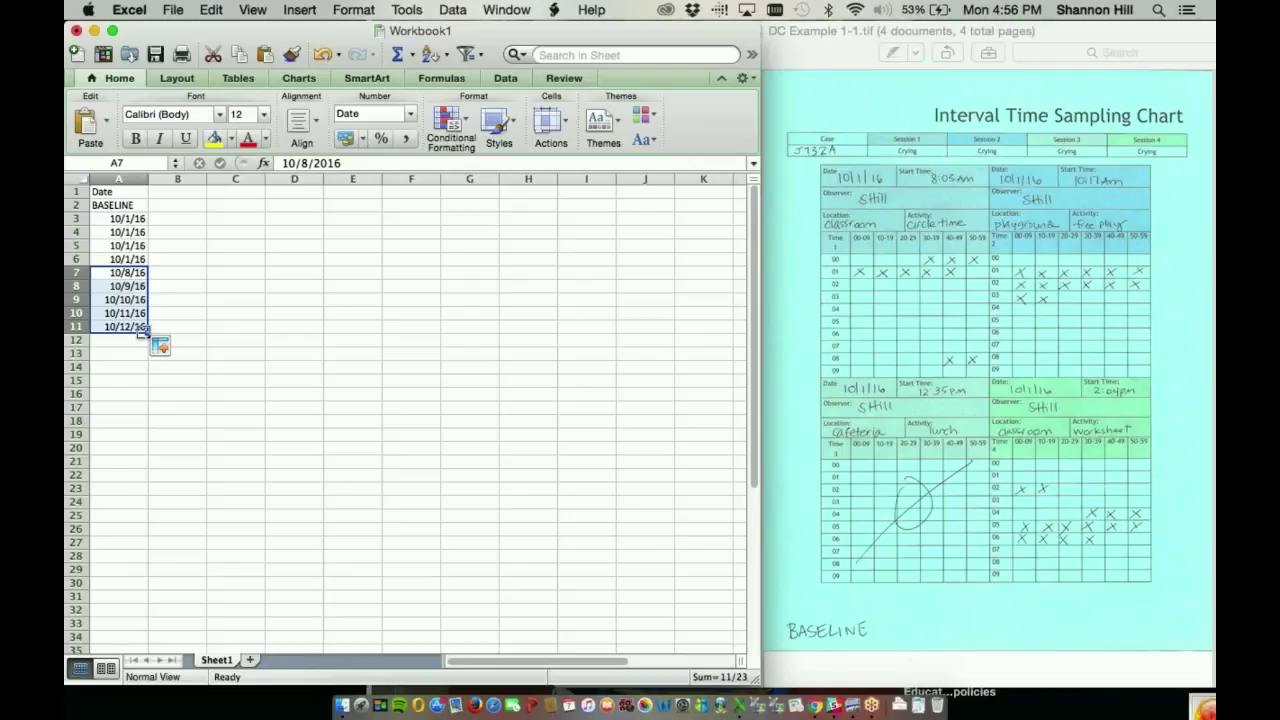
# Change A8 to 10/8/16 and fill the repeated date from A7:A8 down through A10.
pyautogui.click(118, 286)
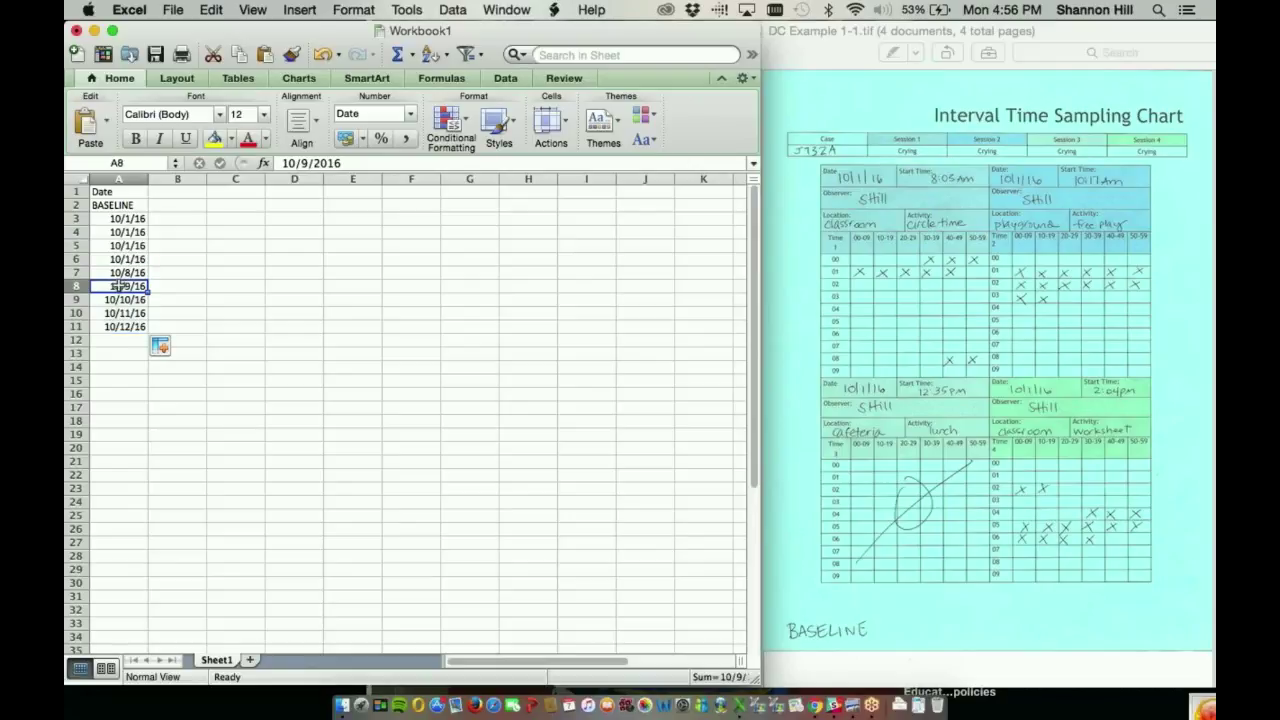
pyautogui.write('10/8/16')
pyautogui.press('Return')
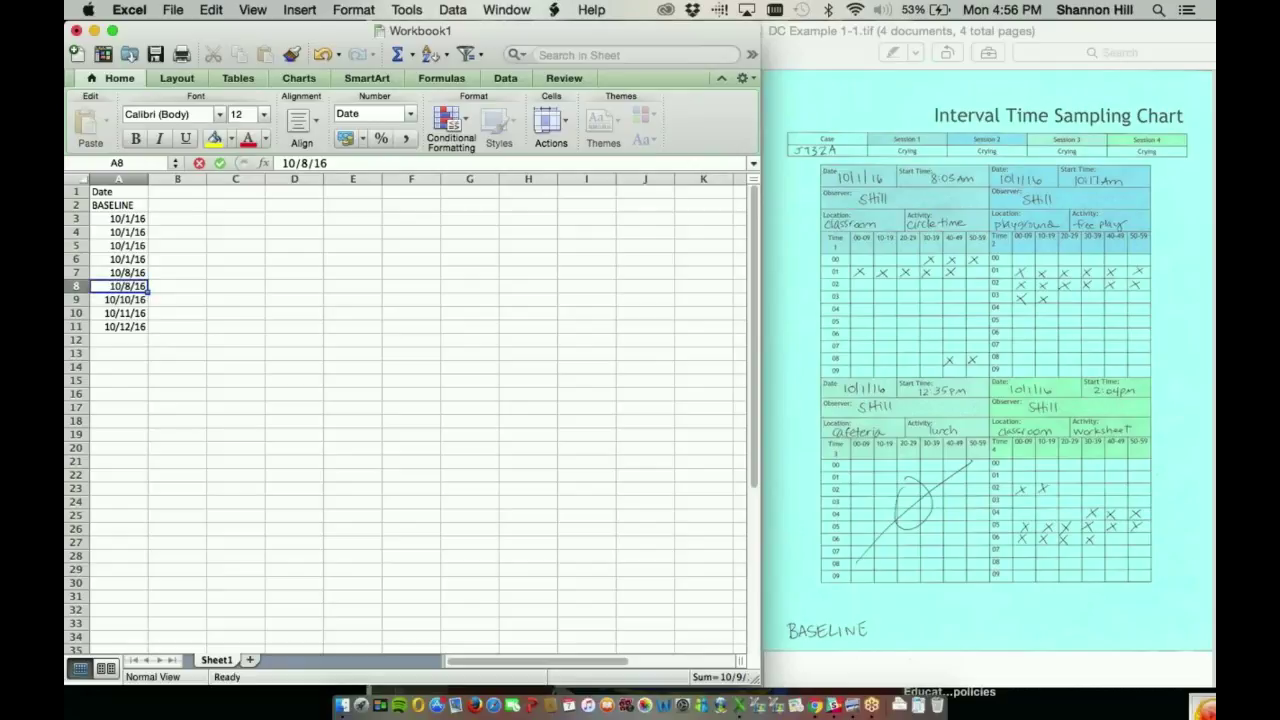
pyautogui.moveTo(125, 272); pyautogui.dragTo(130, 285)
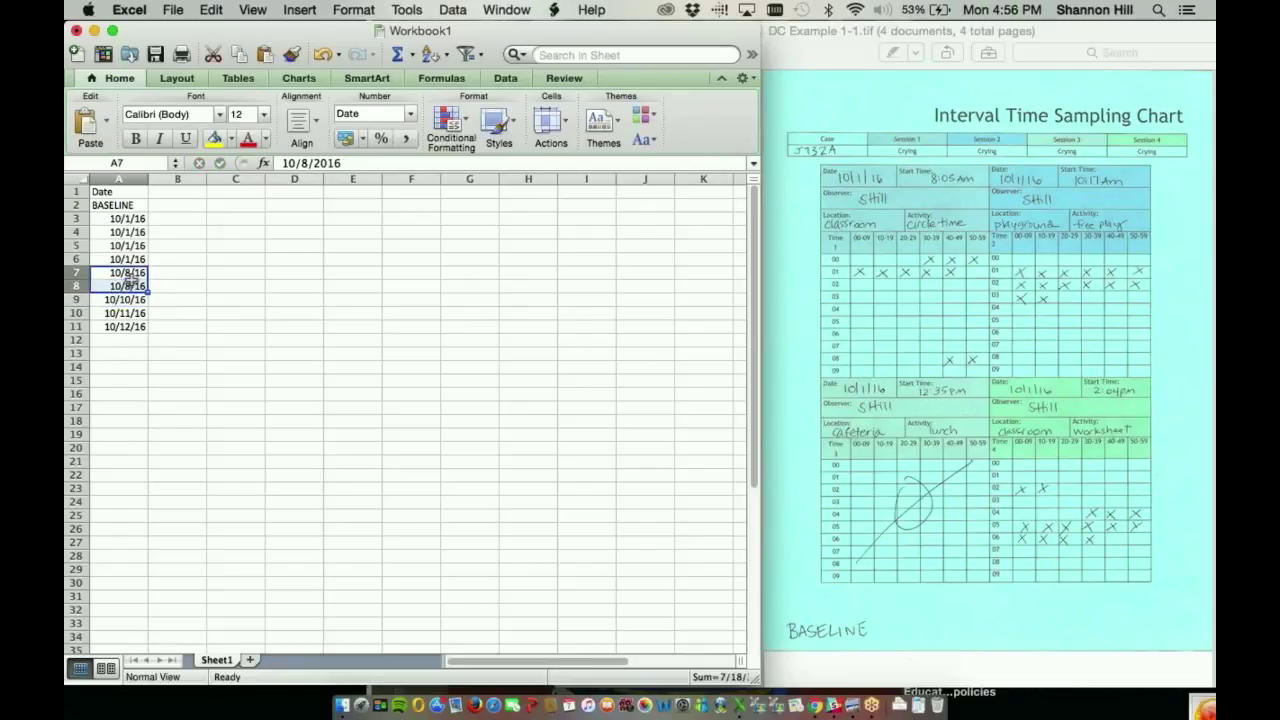
pyautogui.moveTo(147, 289); pyautogui.dragTo(150, 328)
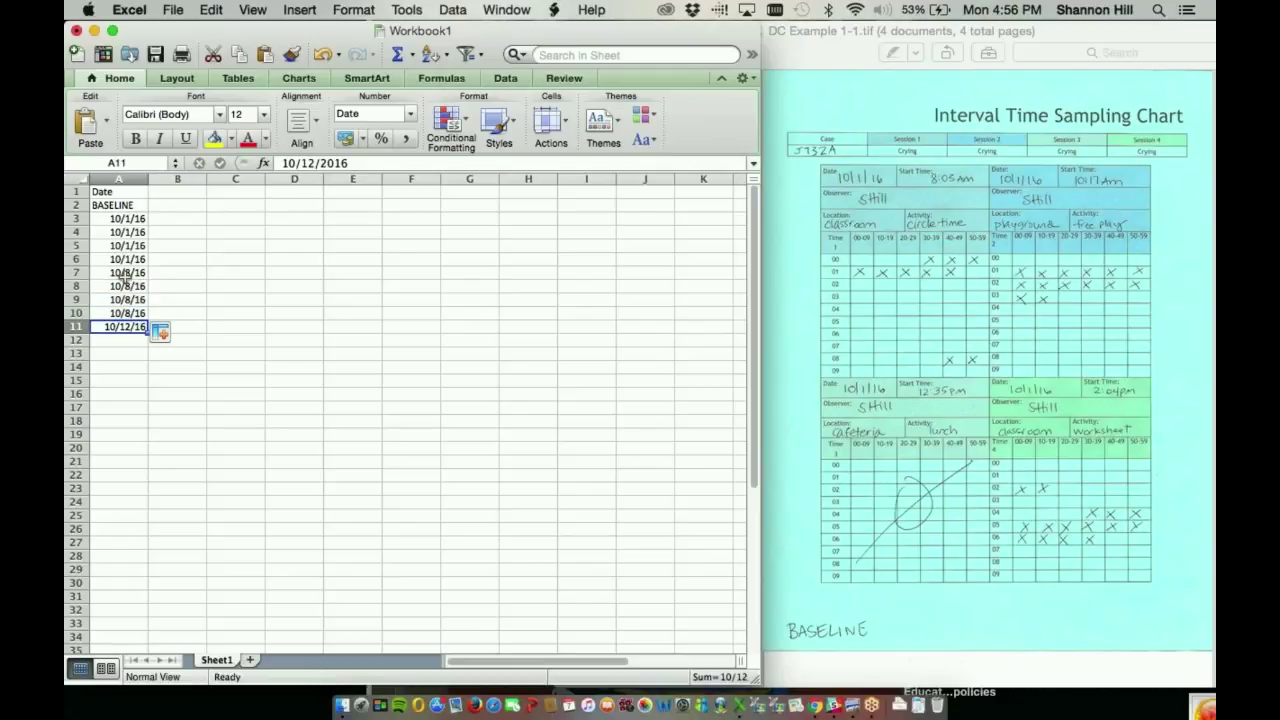
# Insert a row above the first 10/8/16 date and enter the phase label INTERVENTION in A7.
pyautogui.click(73, 272)
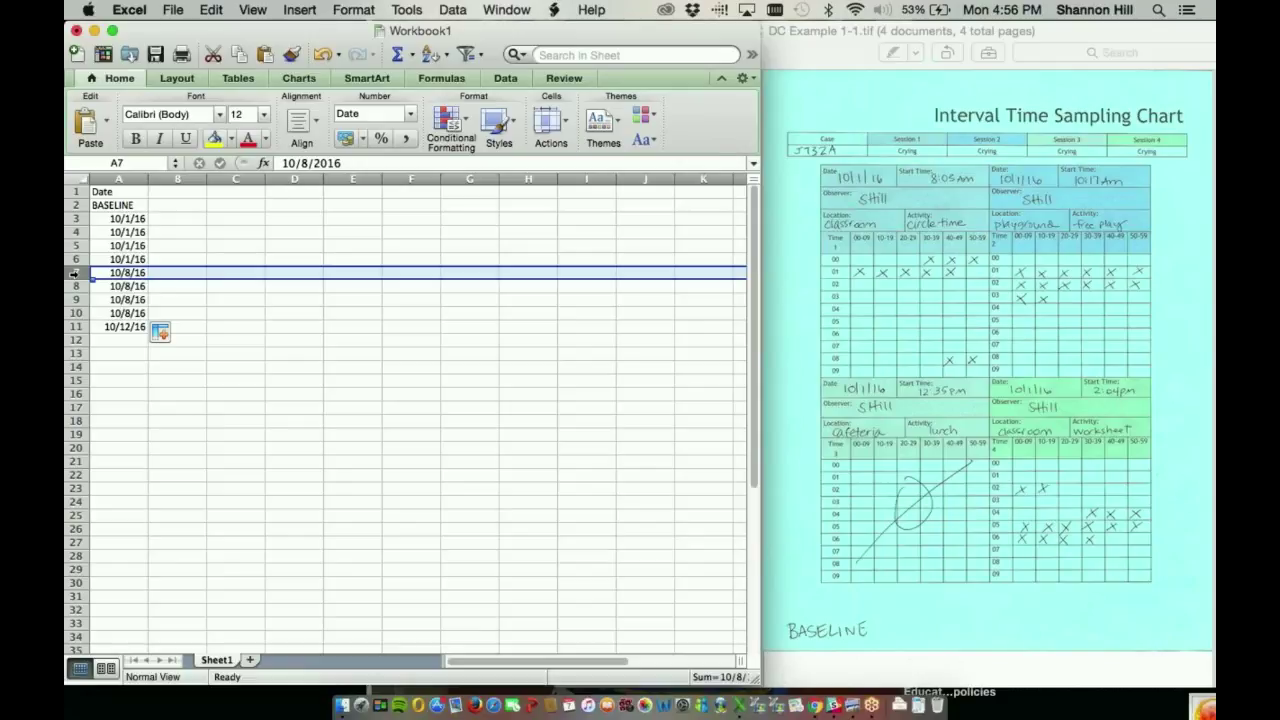
pyautogui.rightClick(76, 273)
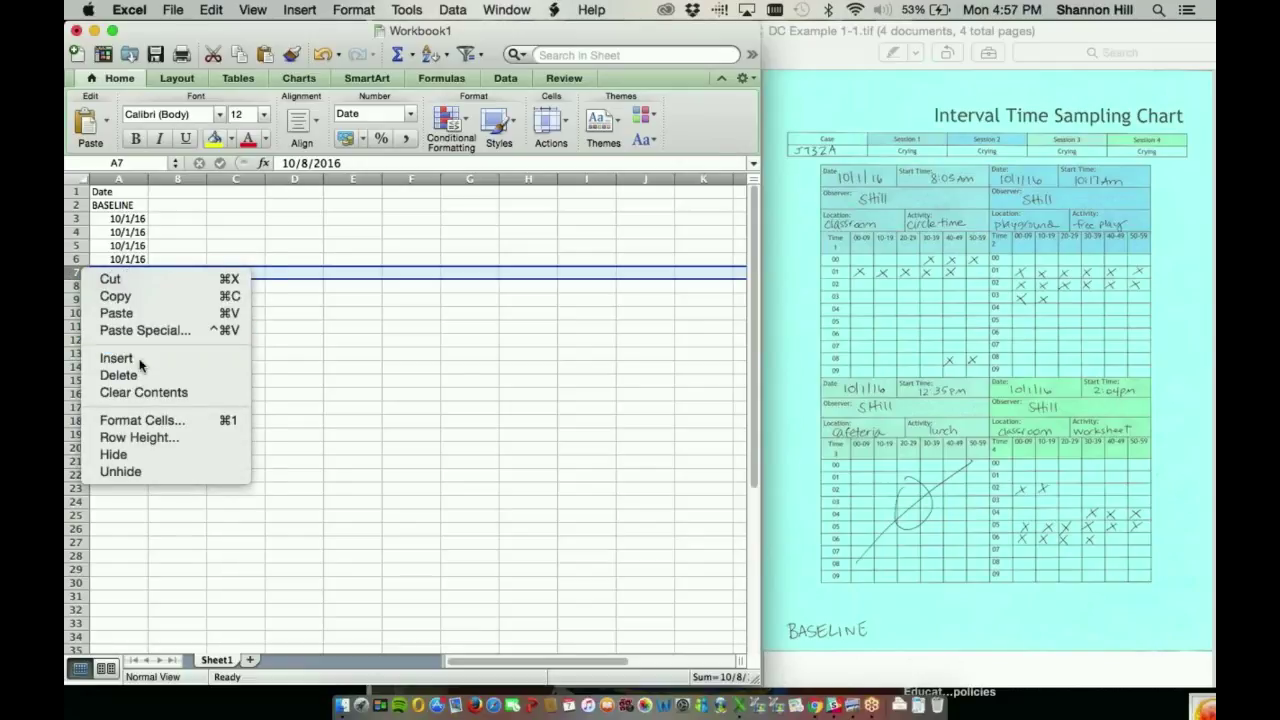
pyautogui.click(112, 358)
pyautogui.click(138, 272)
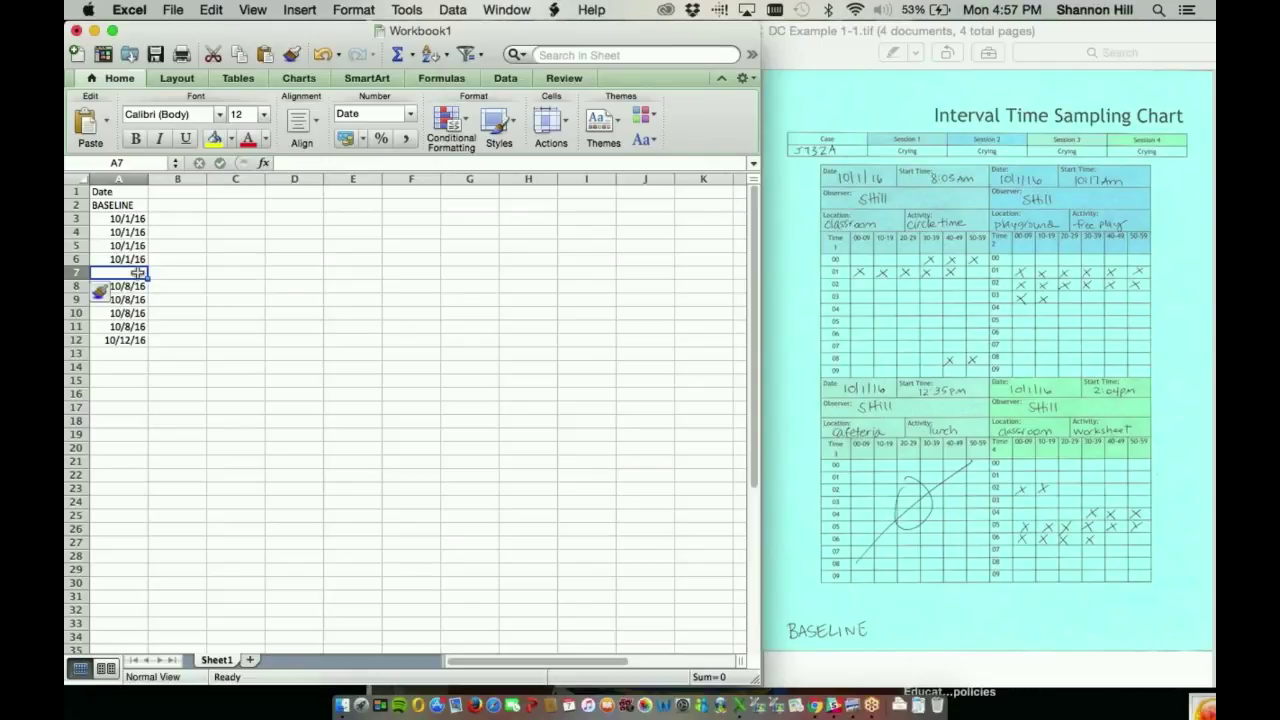
pyautogui.write('INTERV')
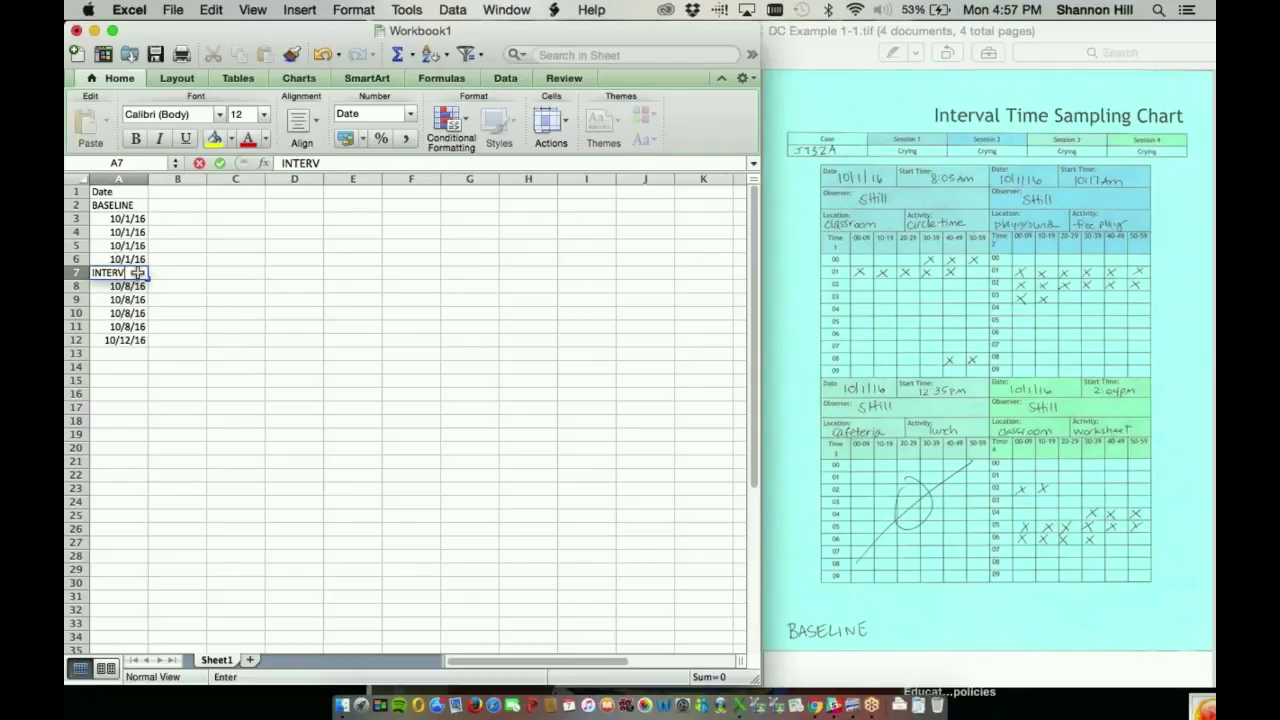
pyautogui.write('ENTION')
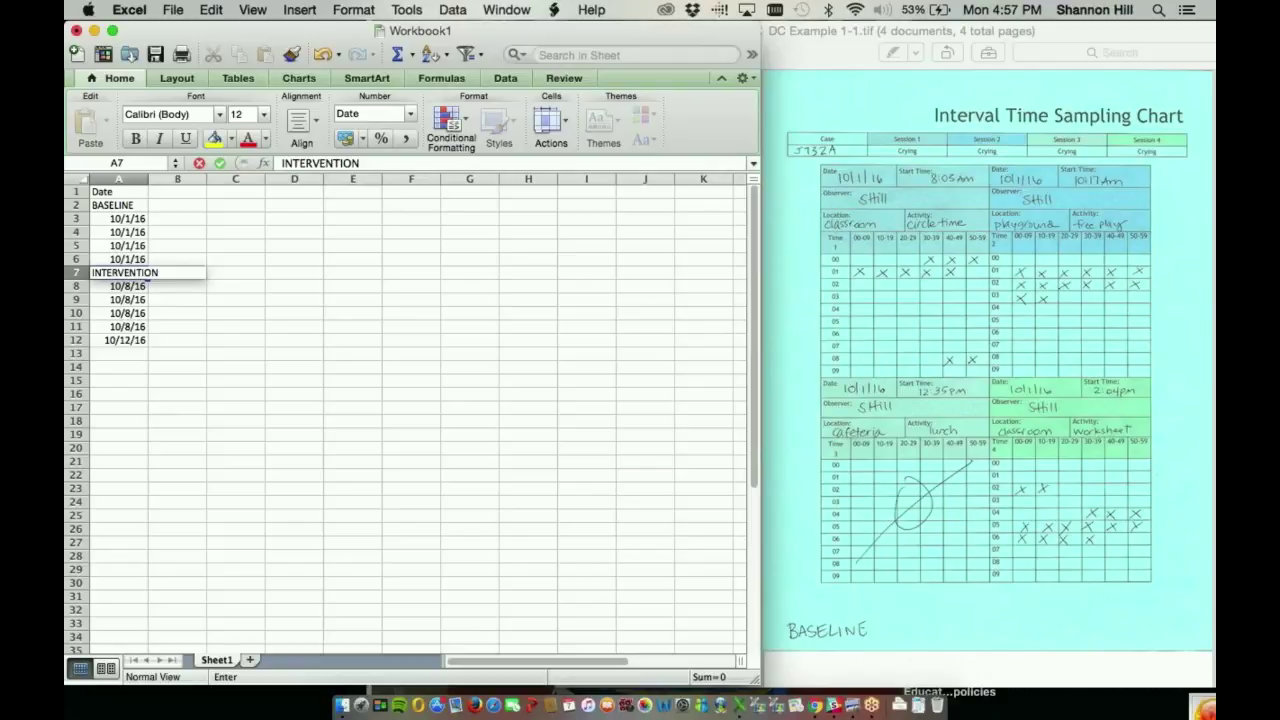
pyautogui.click(118, 353)
# Enter 10/9/16 in A12 and A13 and fill the repeated date down through A15.
pyautogui.click(140, 340)
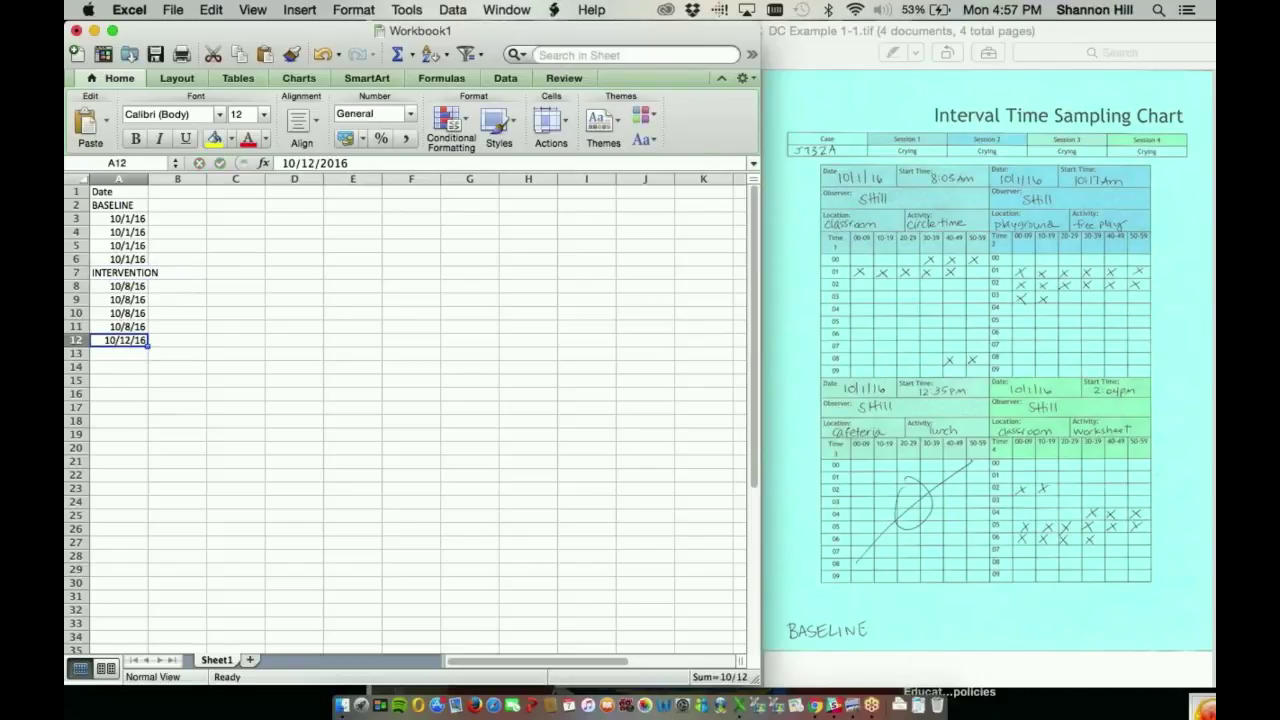
pyautogui.write('10/9')
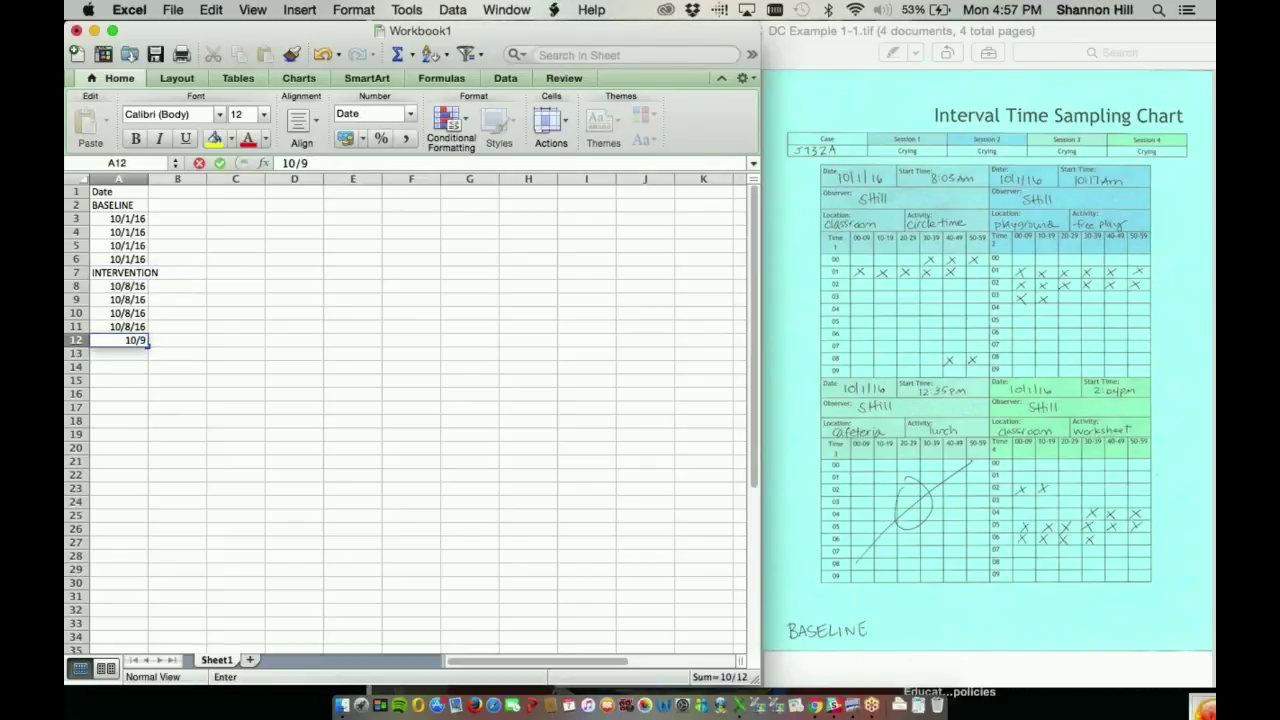
pyautogui.write('/16')
pyautogui.press('Return')
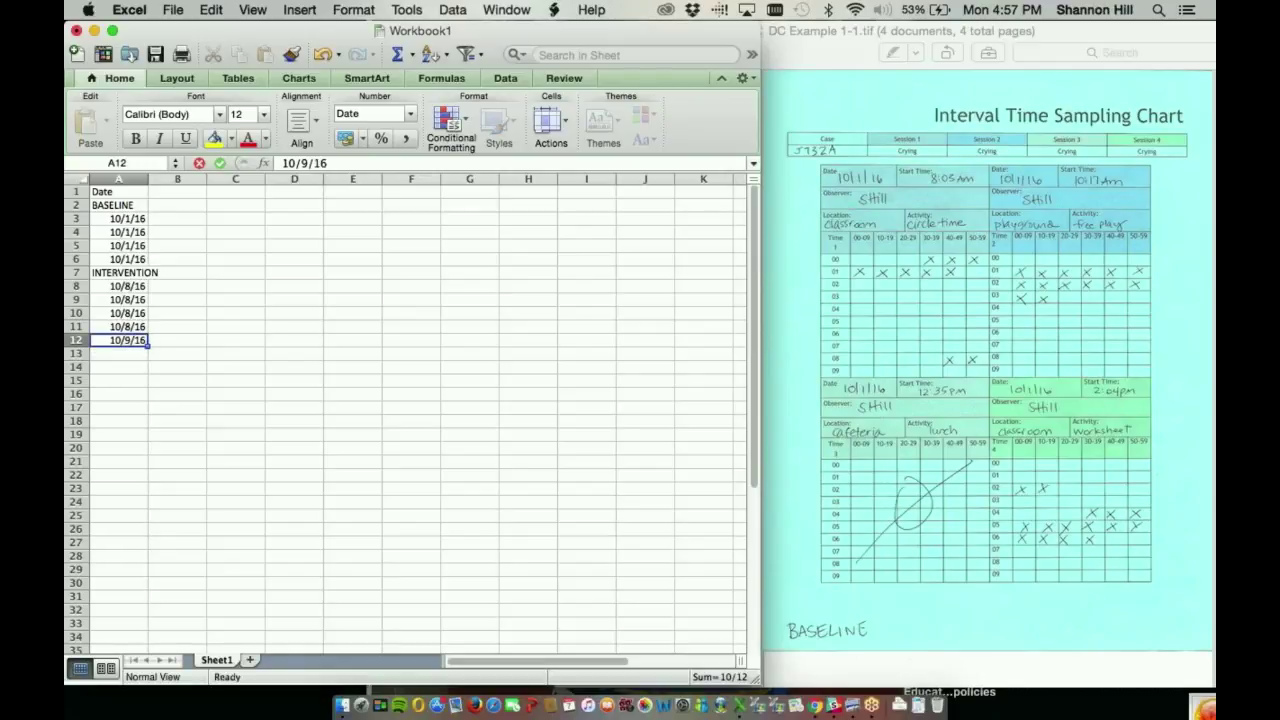
pyautogui.click(135, 340)
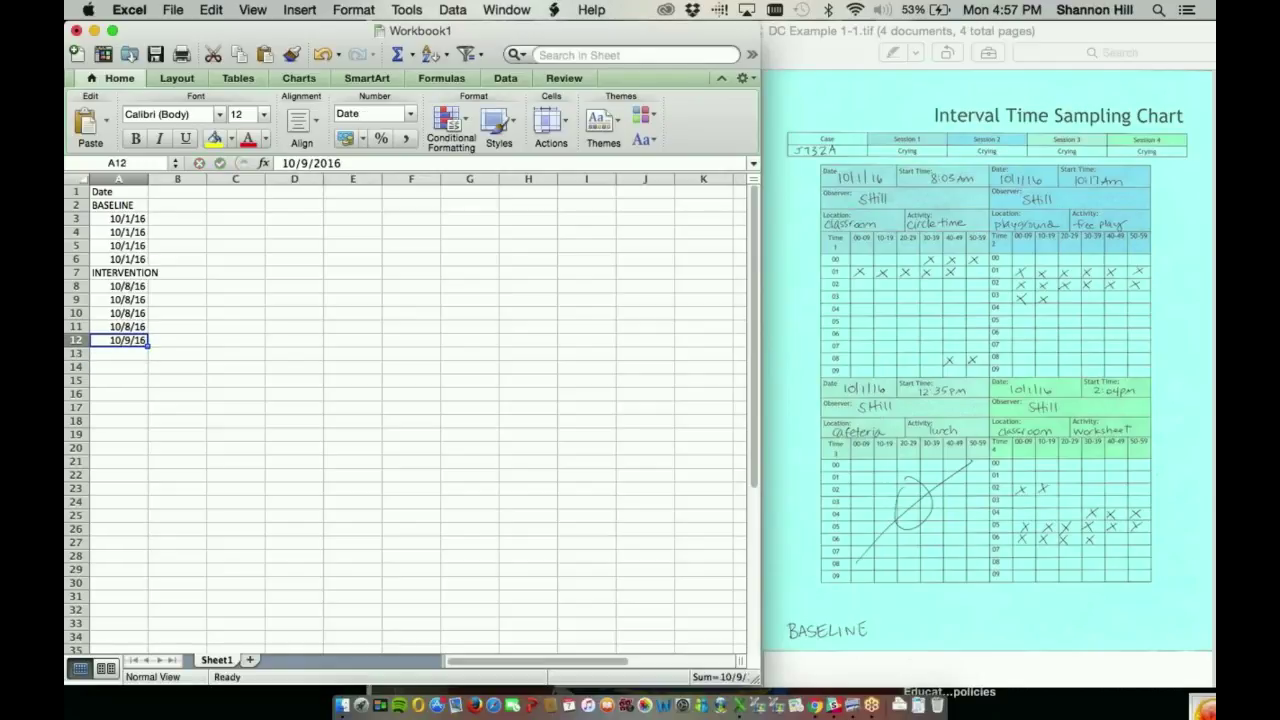
pyautogui.click(135, 352)
pyautogui.write('10/9/16')
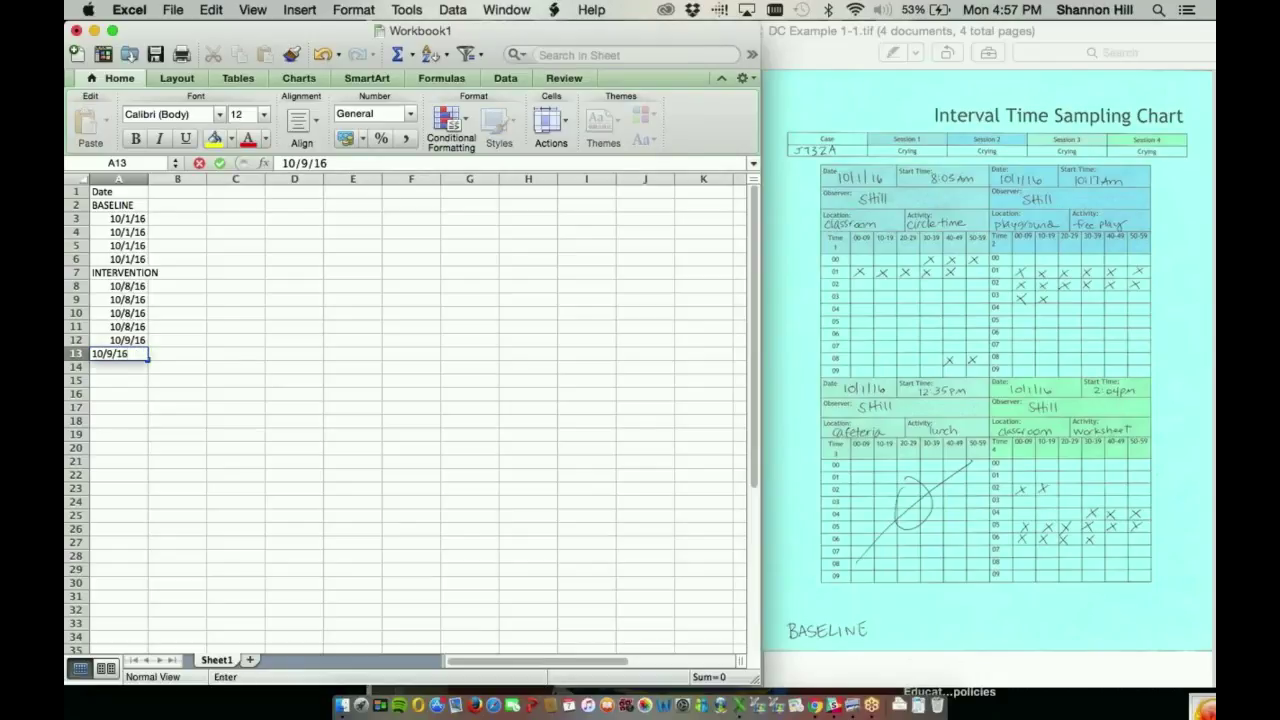
pyautogui.press('Return')
pyautogui.moveTo(133, 341); pyautogui.dragTo(150, 384)
# Enter the phase label FOLLOW-UP in A16, below the intervention dates.
pyautogui.click(118, 394)
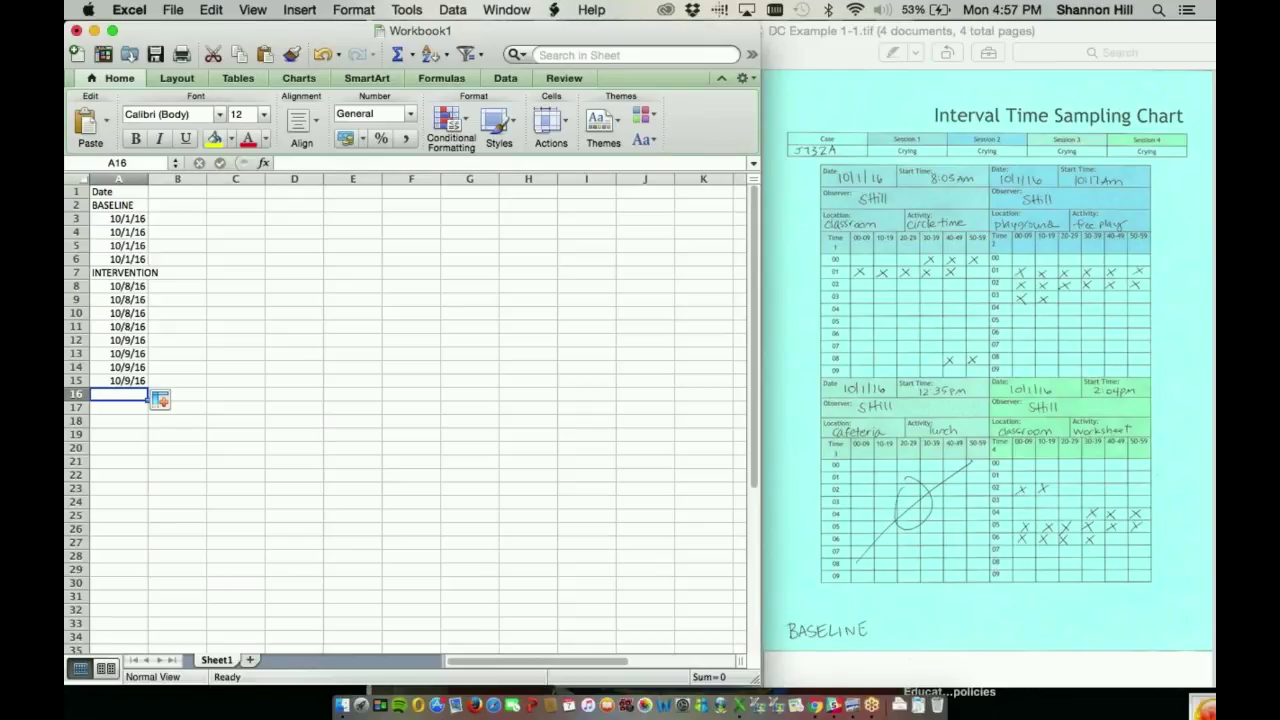
pyautogui.write('FOLLOW')
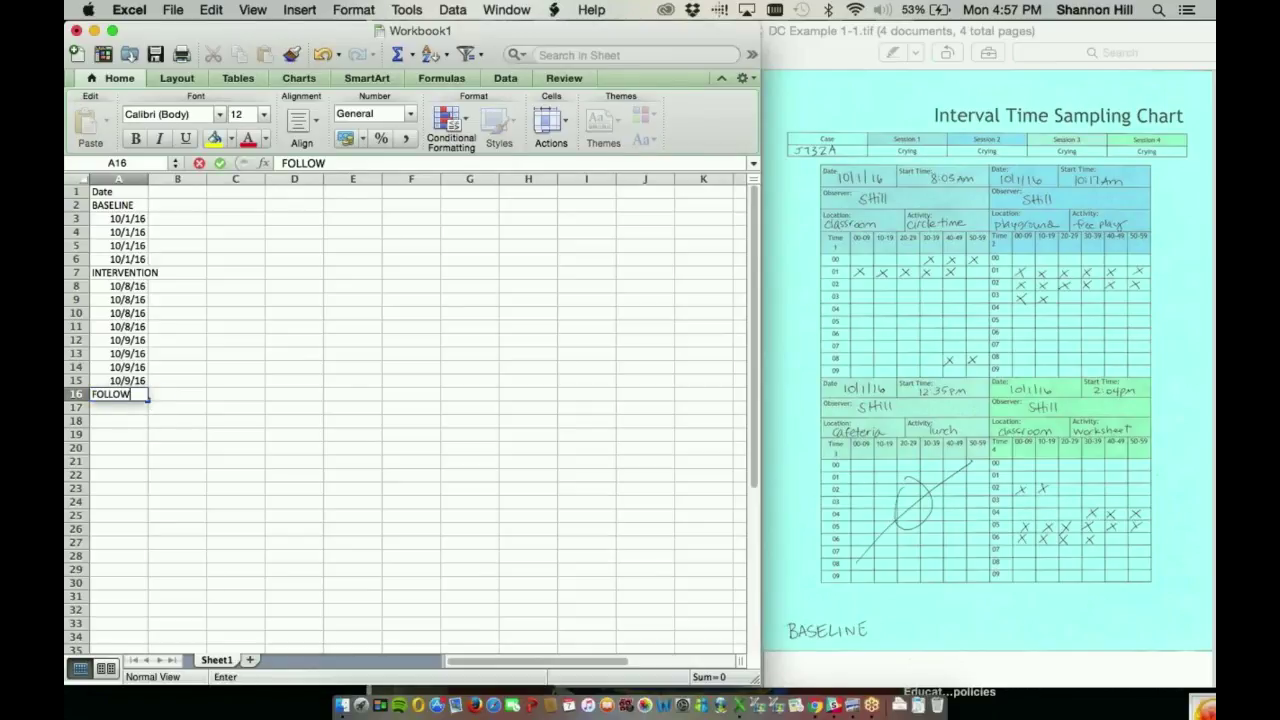
pyautogui.write('-UP')
pyautogui.press('Return')
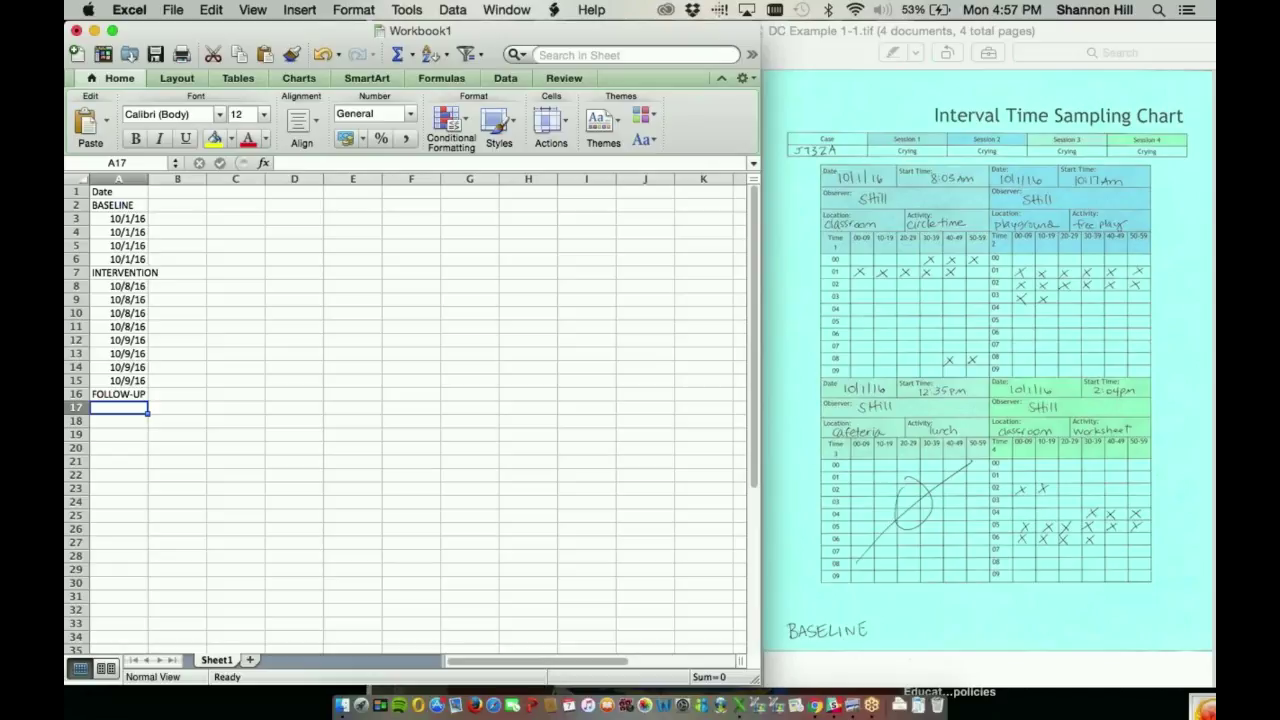
# Enter 11/1/16 in A17 and A18 and fill the repeated date down through A20.
pyautogui.write('11/1')
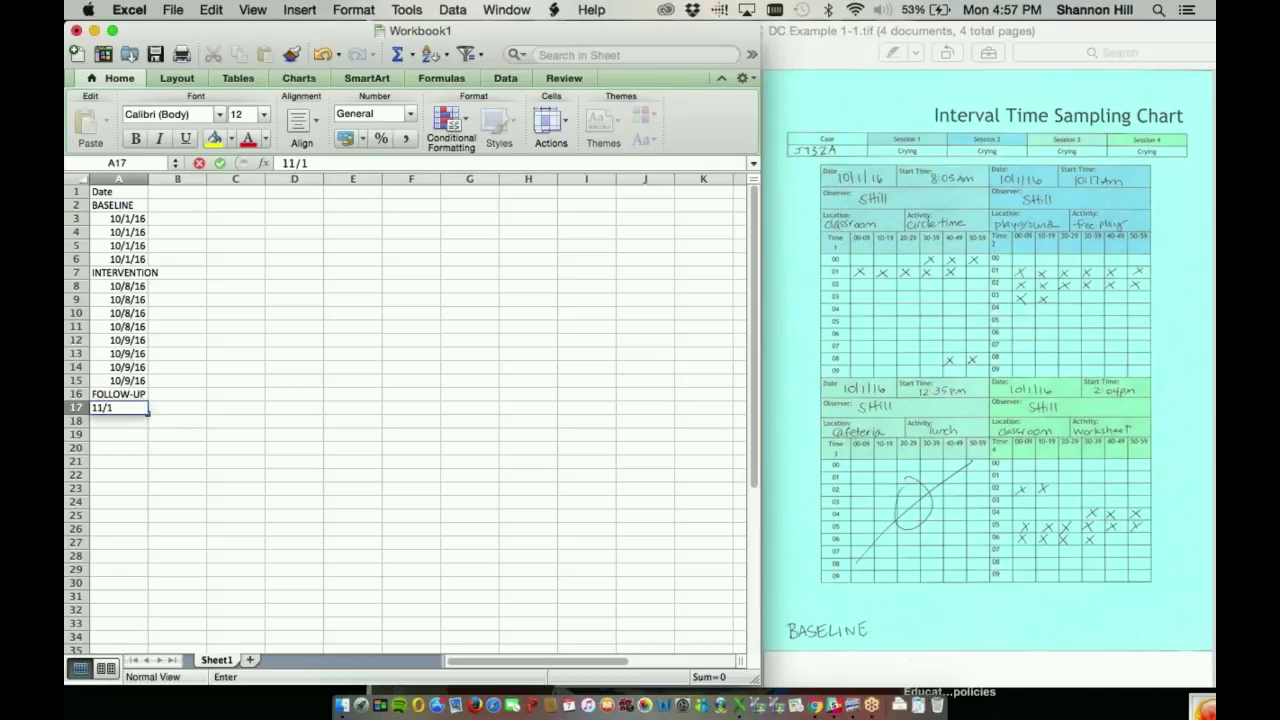
pyautogui.write('/16')
pyautogui.press('Return')
pyautogui.write('11/1')
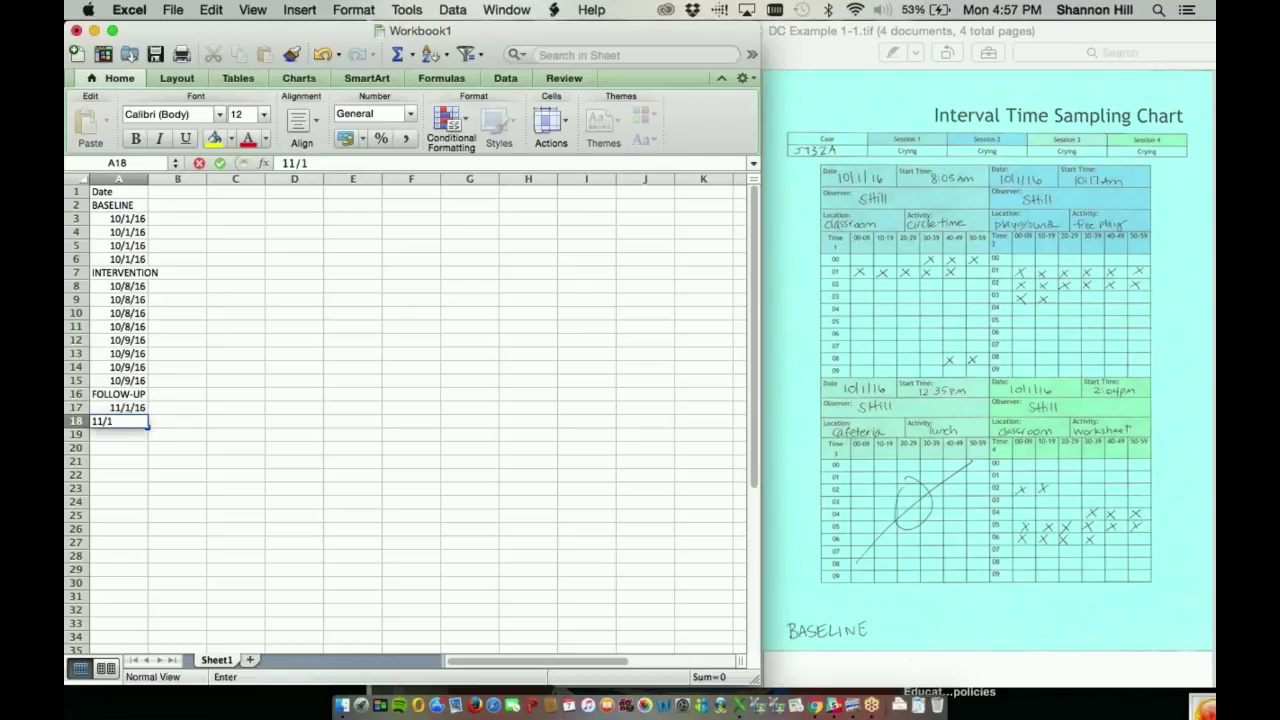
pyautogui.write('/16')
pyautogui.press('Return')
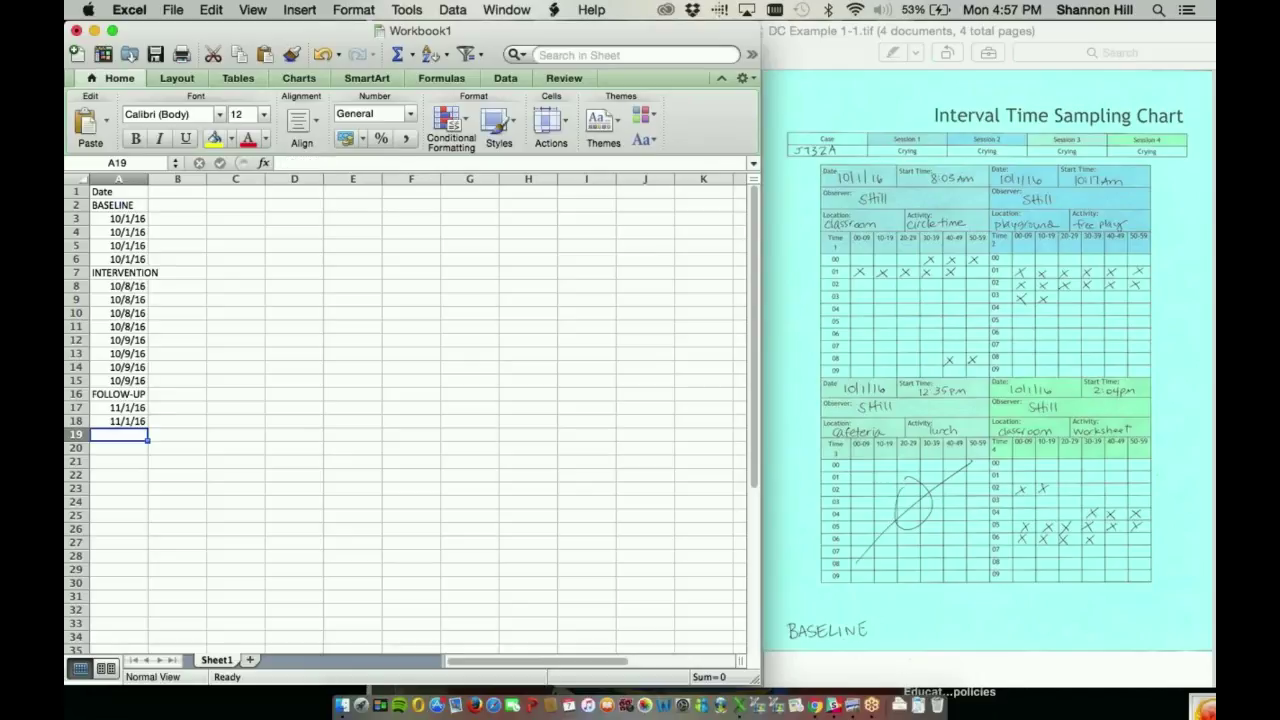
pyautogui.moveTo(128, 408); pyautogui.dragTo(147, 458)
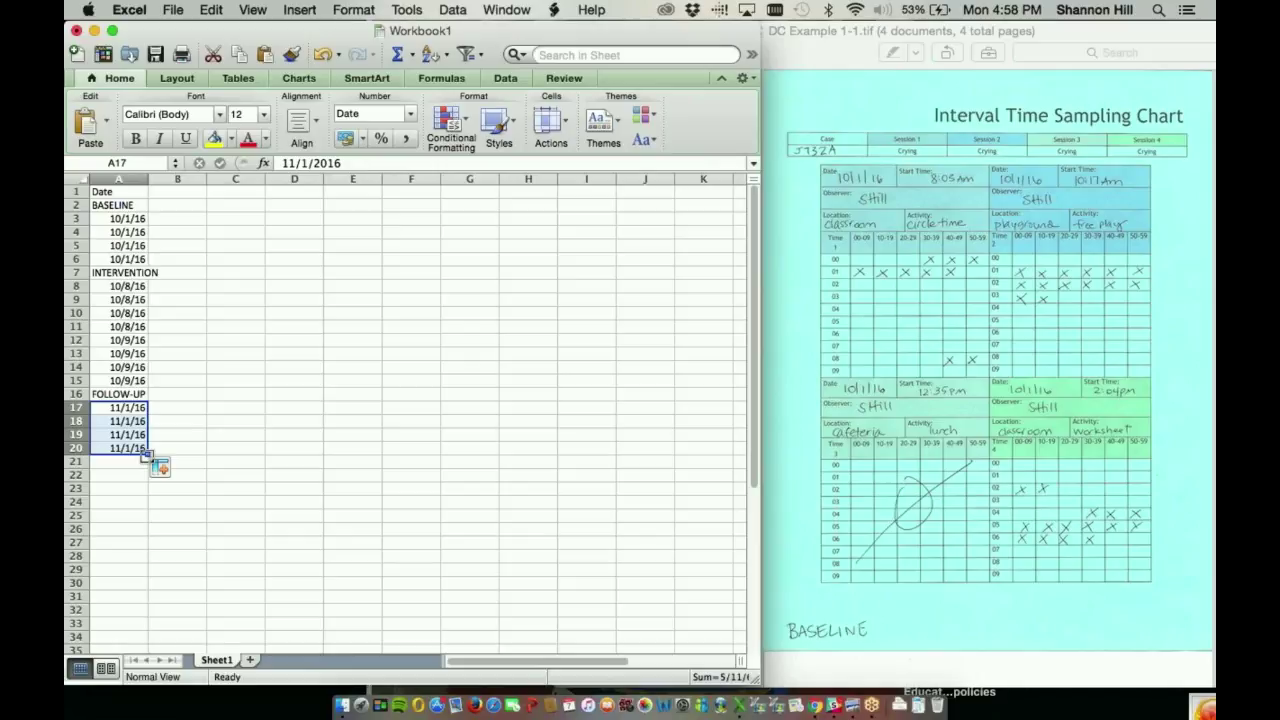
pyautogui.click(153, 450)
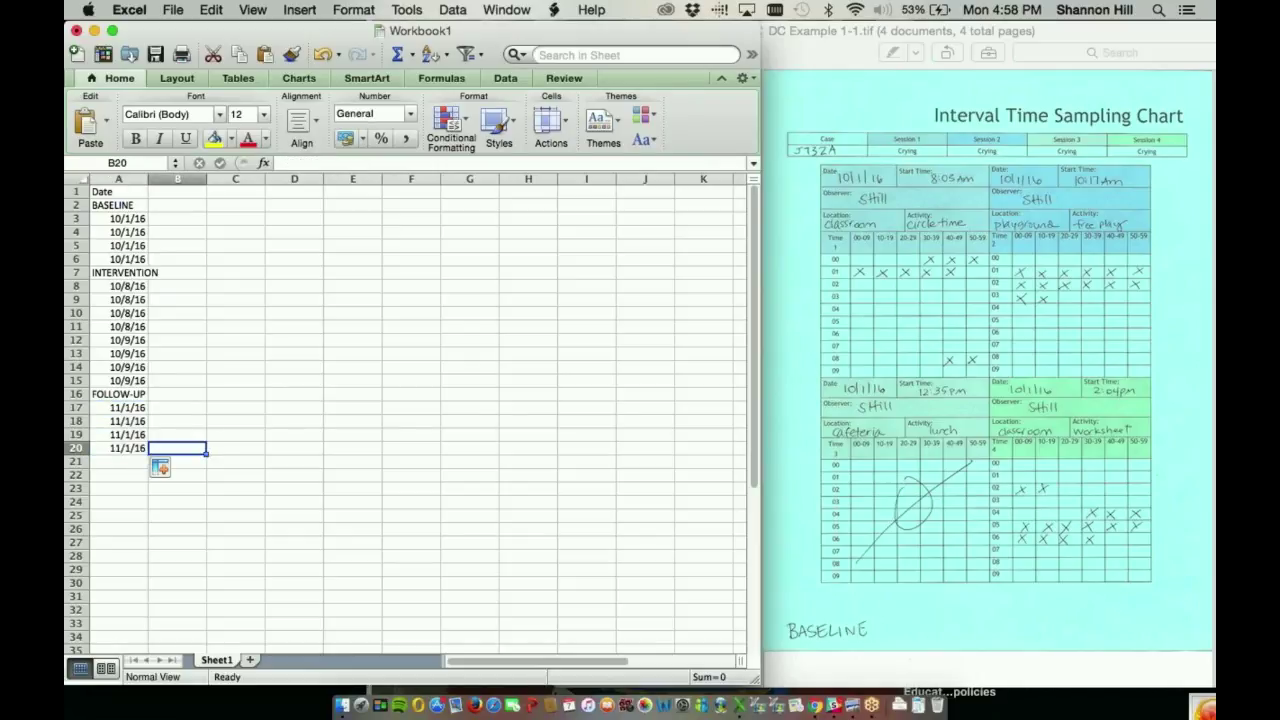
# Enter the column heading Crying in B1.
pyautogui.click(177, 191)
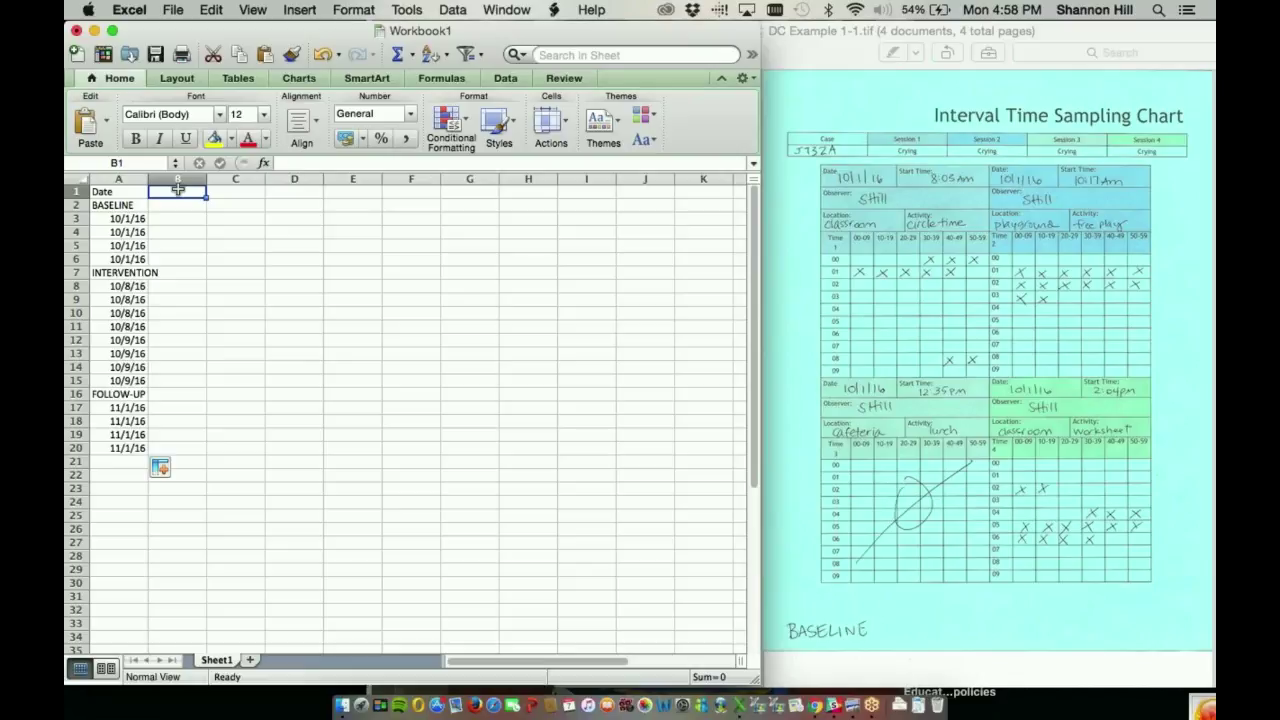
pyautogui.write('Crying')
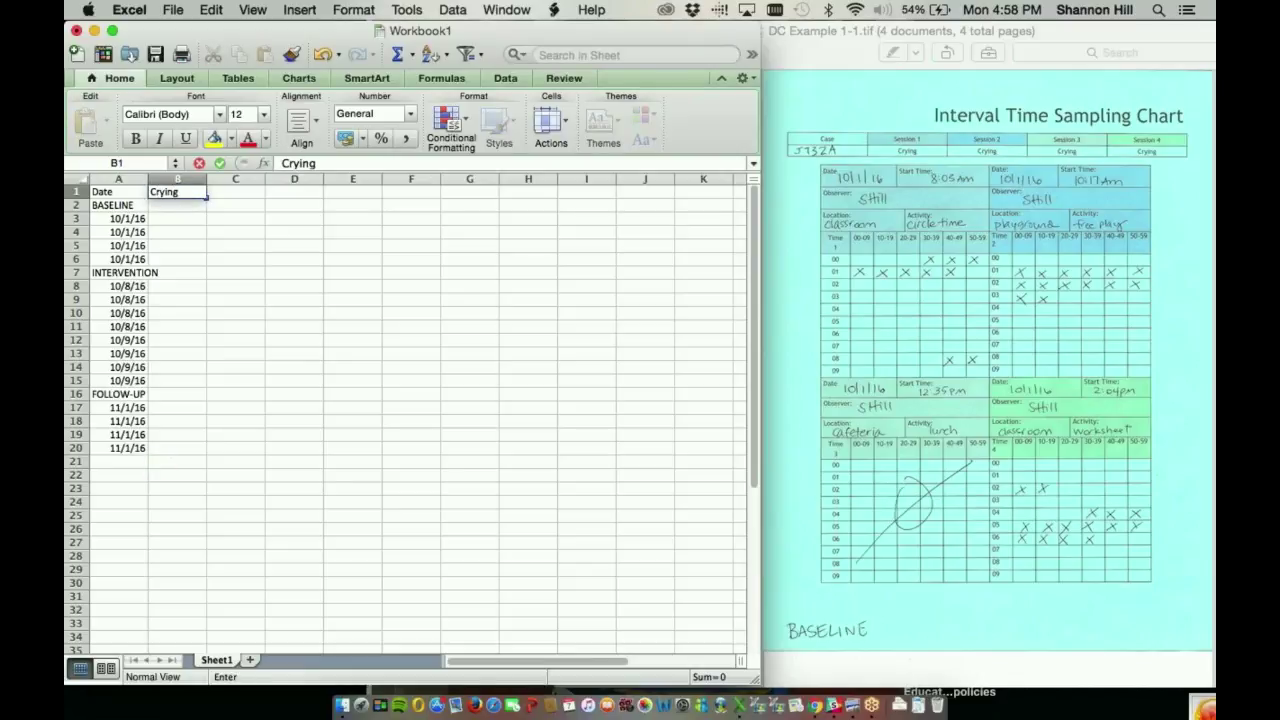
pyautogui.press('Return')
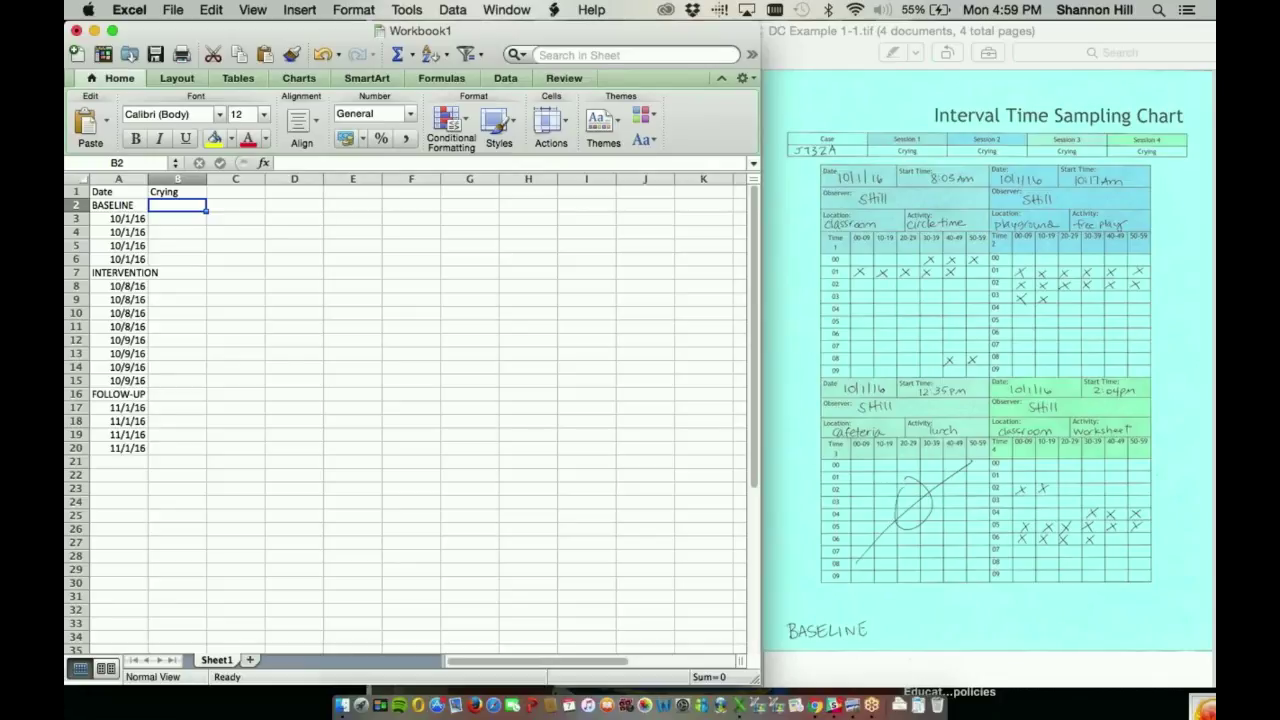
# Enter the formula =10/60 in B3 for the first baseline session.
pyautogui.press('Down')
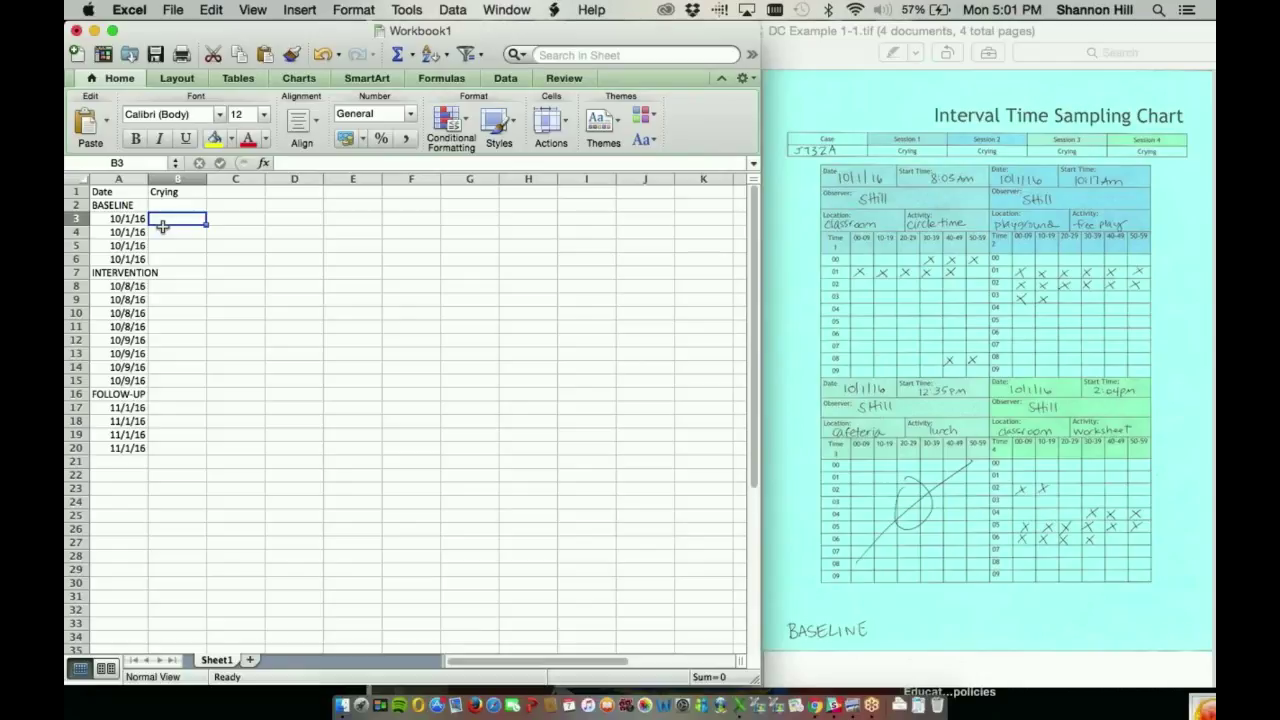
pyautogui.write('=')
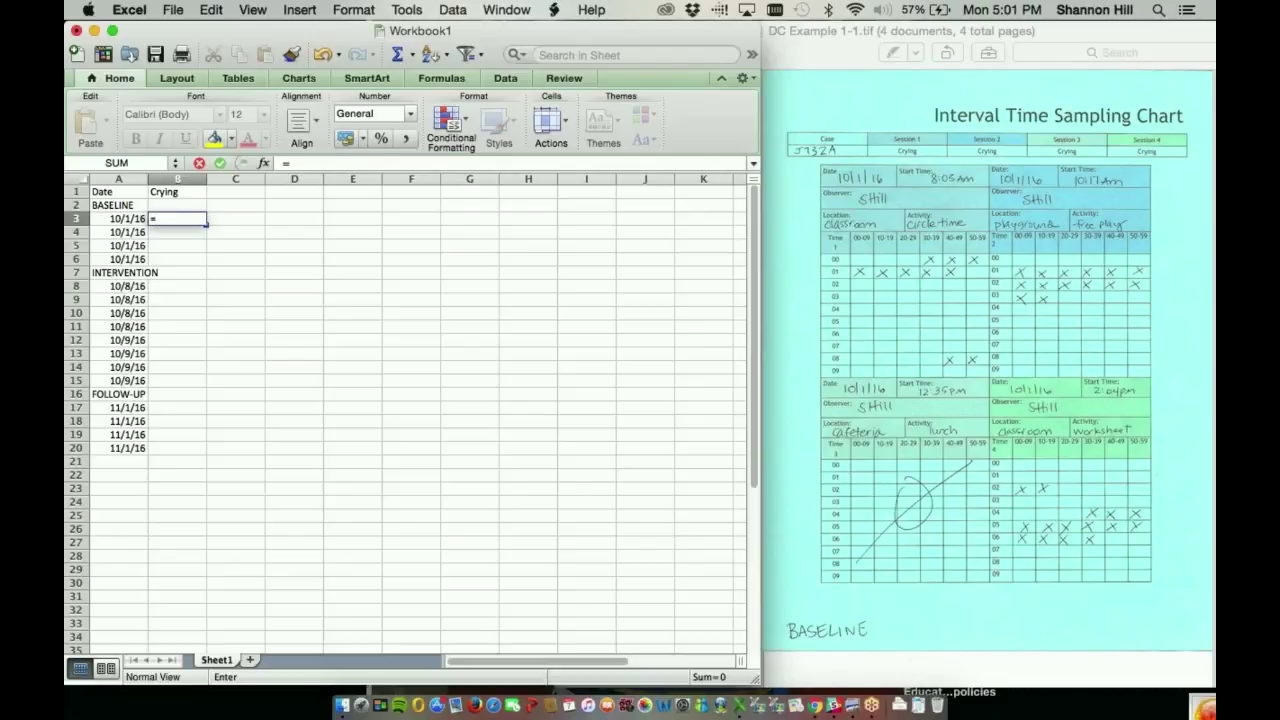
pyautogui.write('10/60')
pyautogui.press('Return')
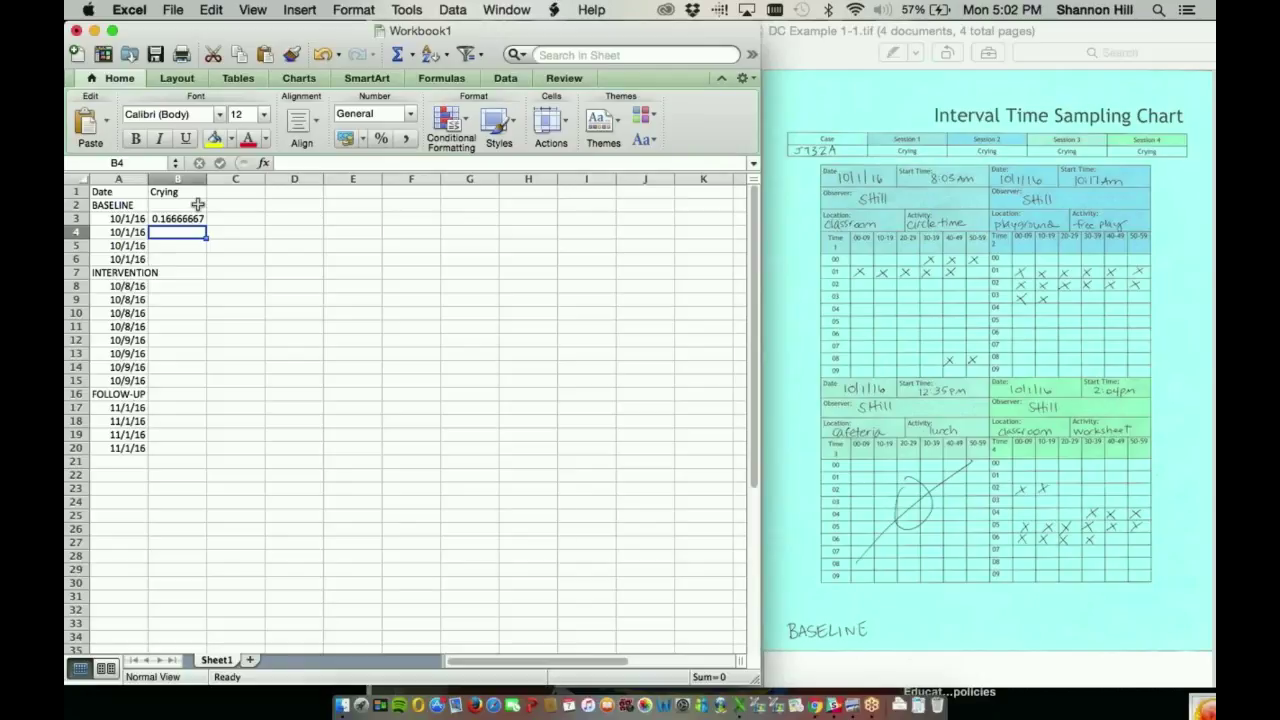
# Format the whole Crying column as Number with two decimal places.
pyautogui.click(190, 179)
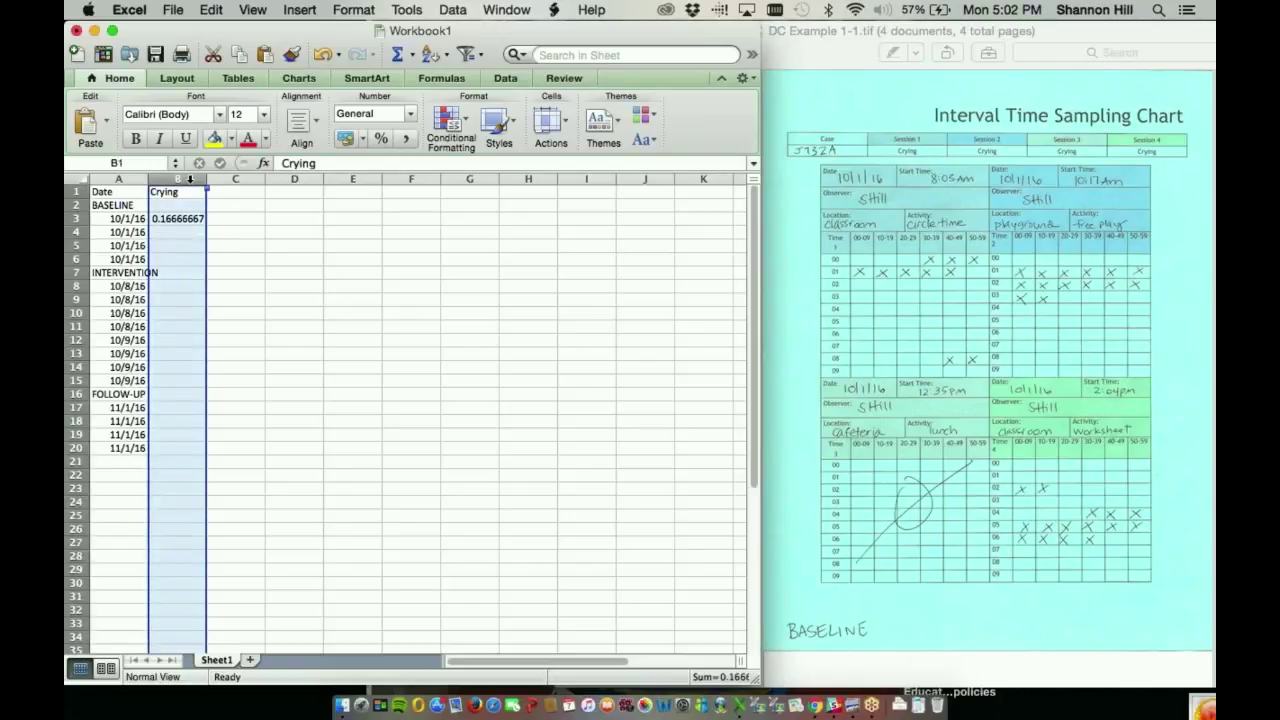
pyautogui.rightClick(192, 263)
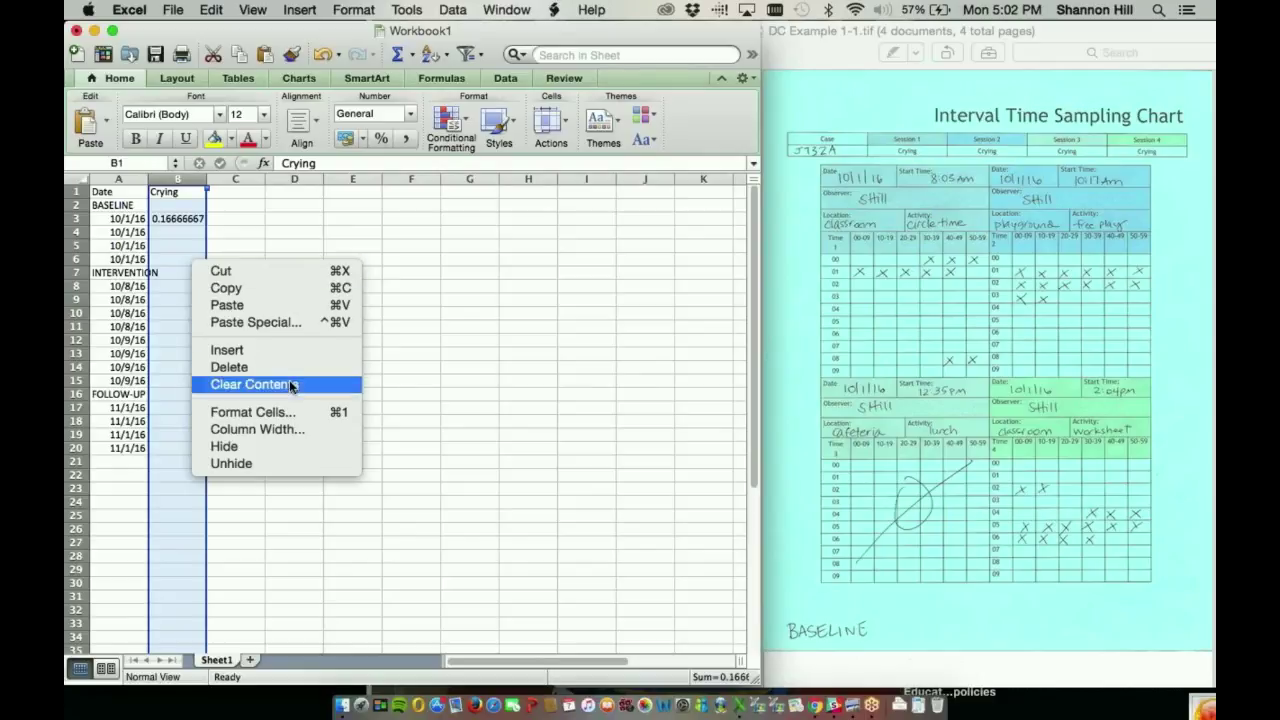
pyautogui.click(299, 413)
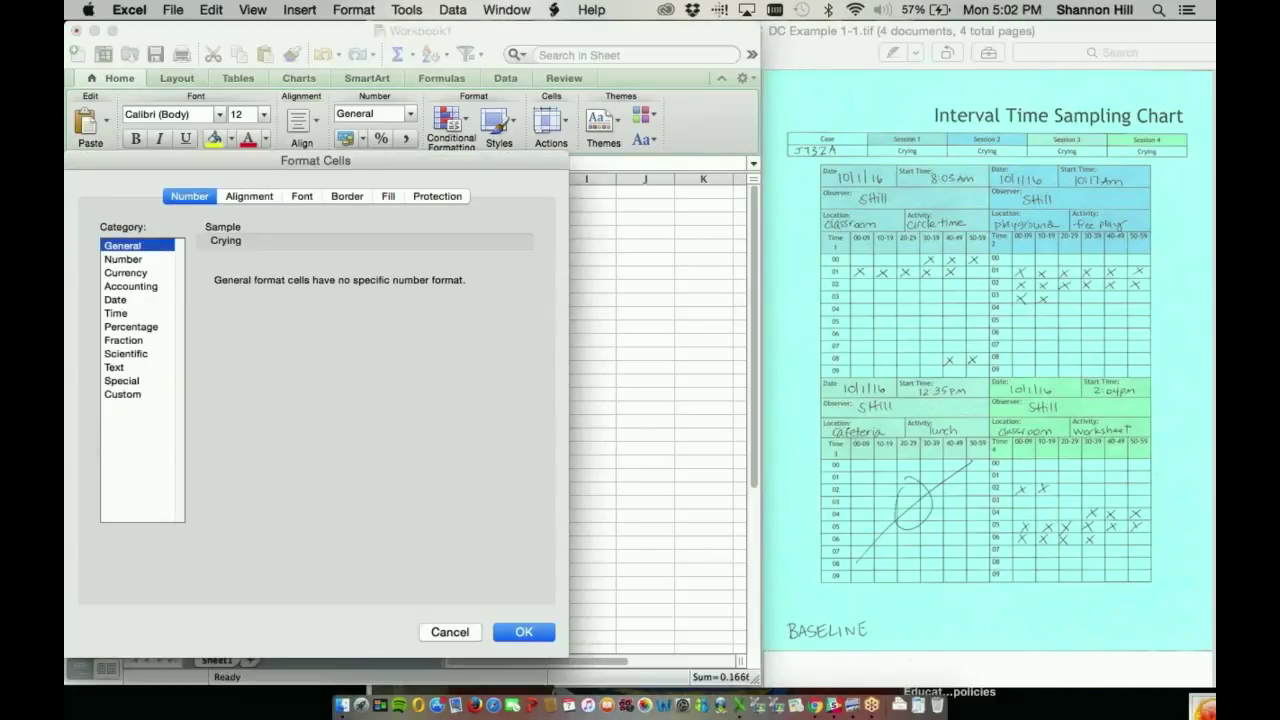
pyautogui.click(136, 262)
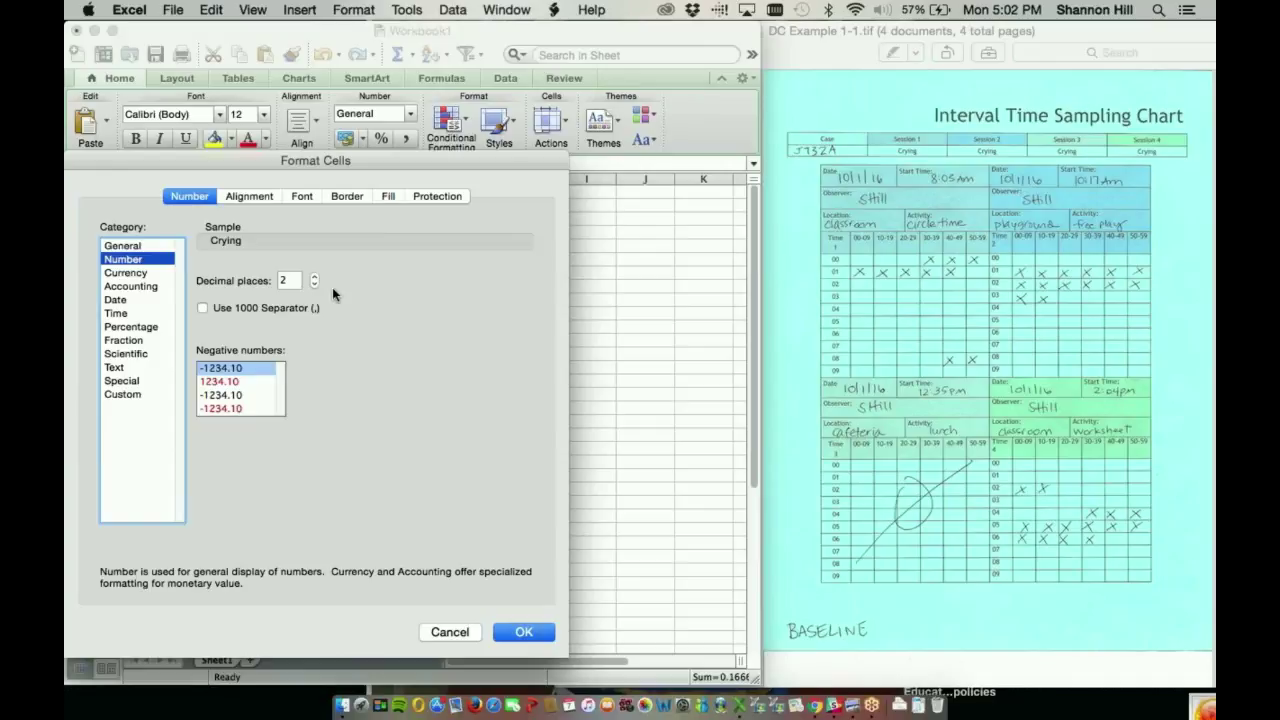
pyautogui.click(520, 631)
pyautogui.click(522, 632)
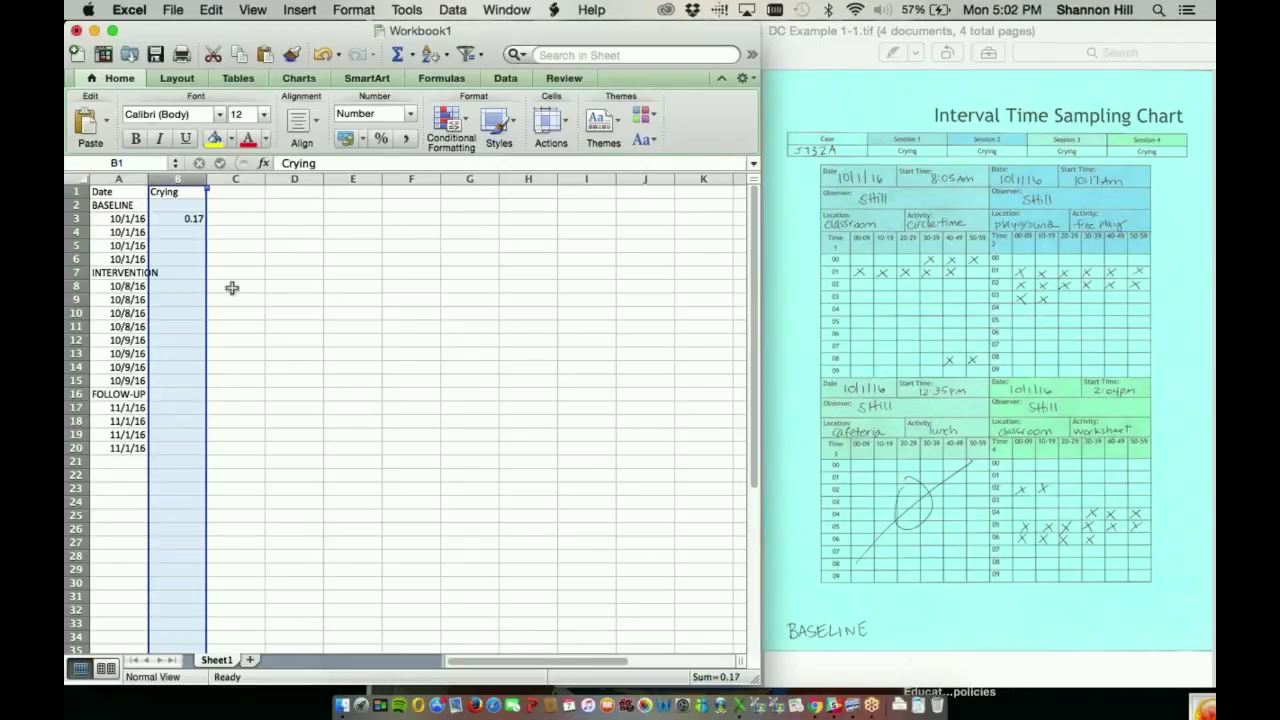
# Change the formula in B3 to =(10/60)*100 so the first session is expressed as a percentage.
pyautogui.click(163, 217)
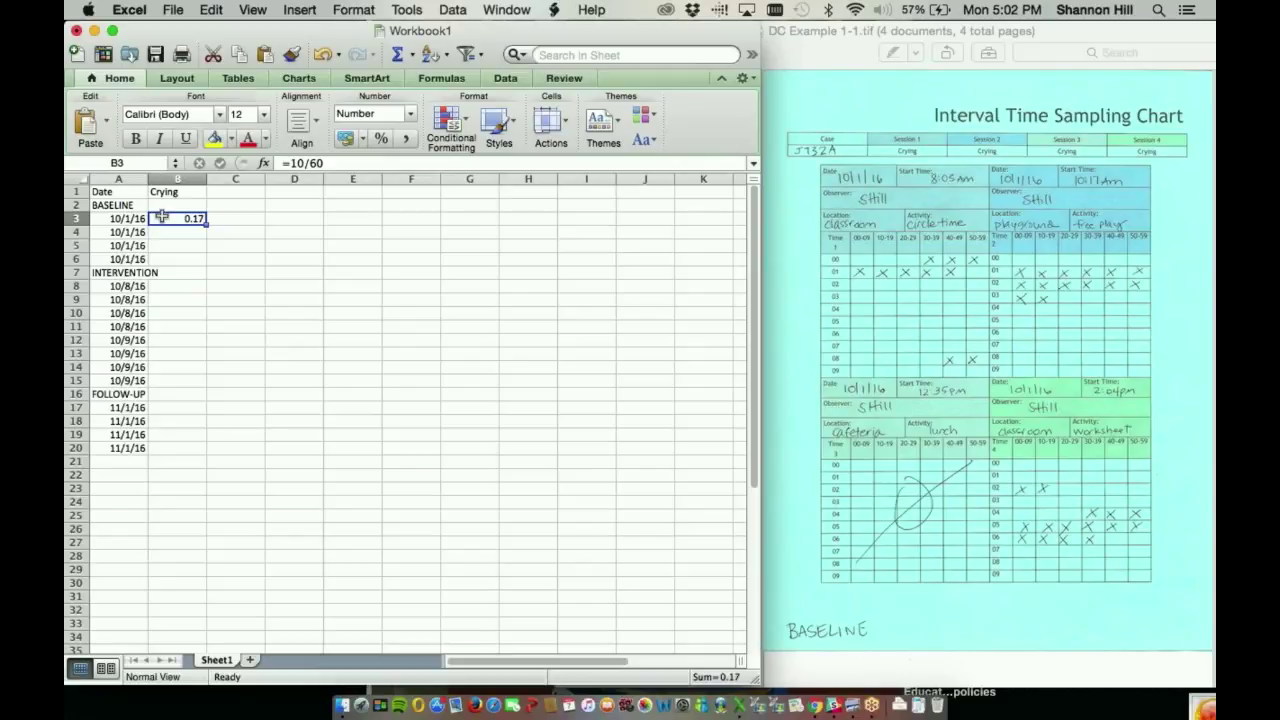
pyautogui.click(290, 163)
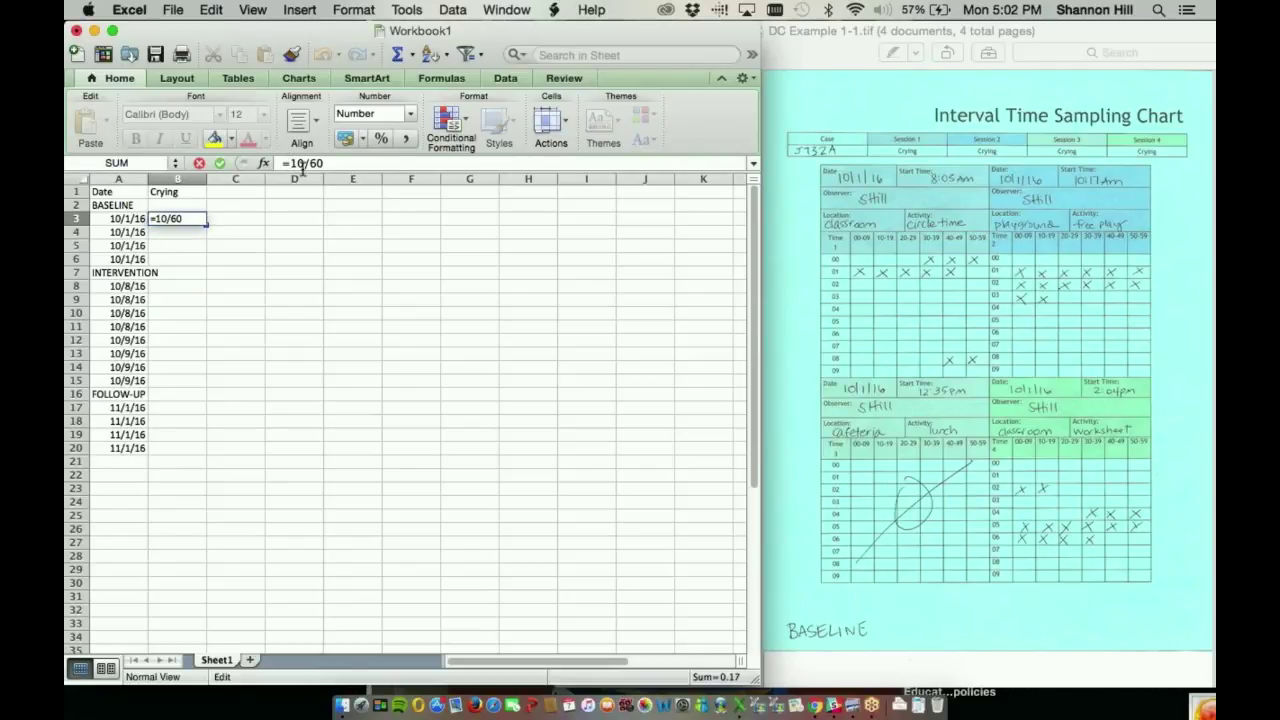
pyautogui.write('(')
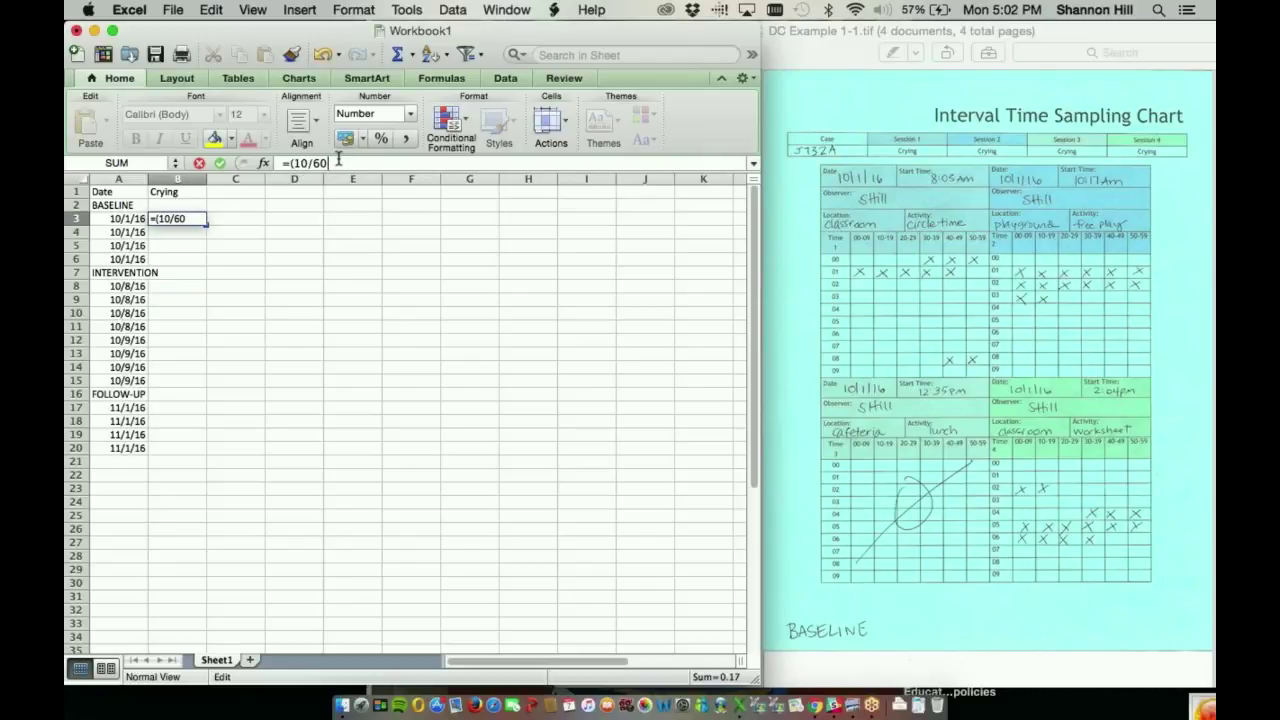
pyautogui.write(')')
pyautogui.write('100')
pyautogui.press('Return')
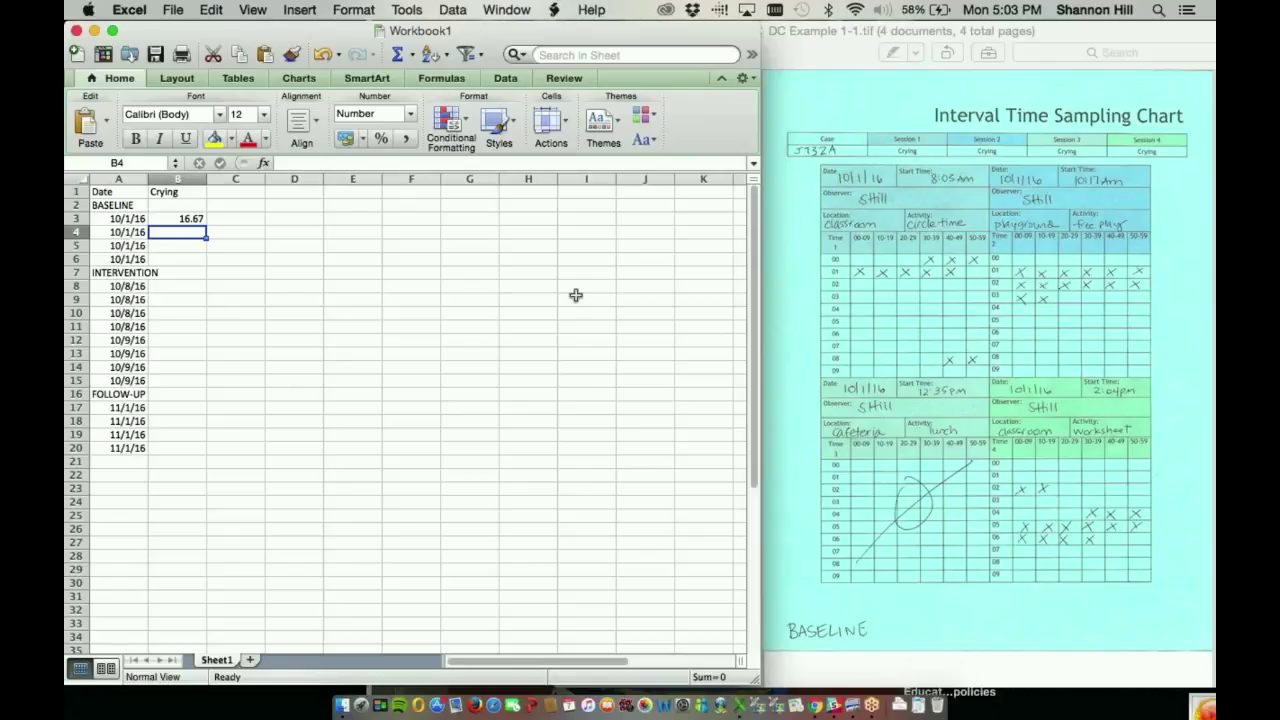
# Enter the formula =(14/60)*100 in B4 for the second baseline session.
pyautogui.write('=(1')
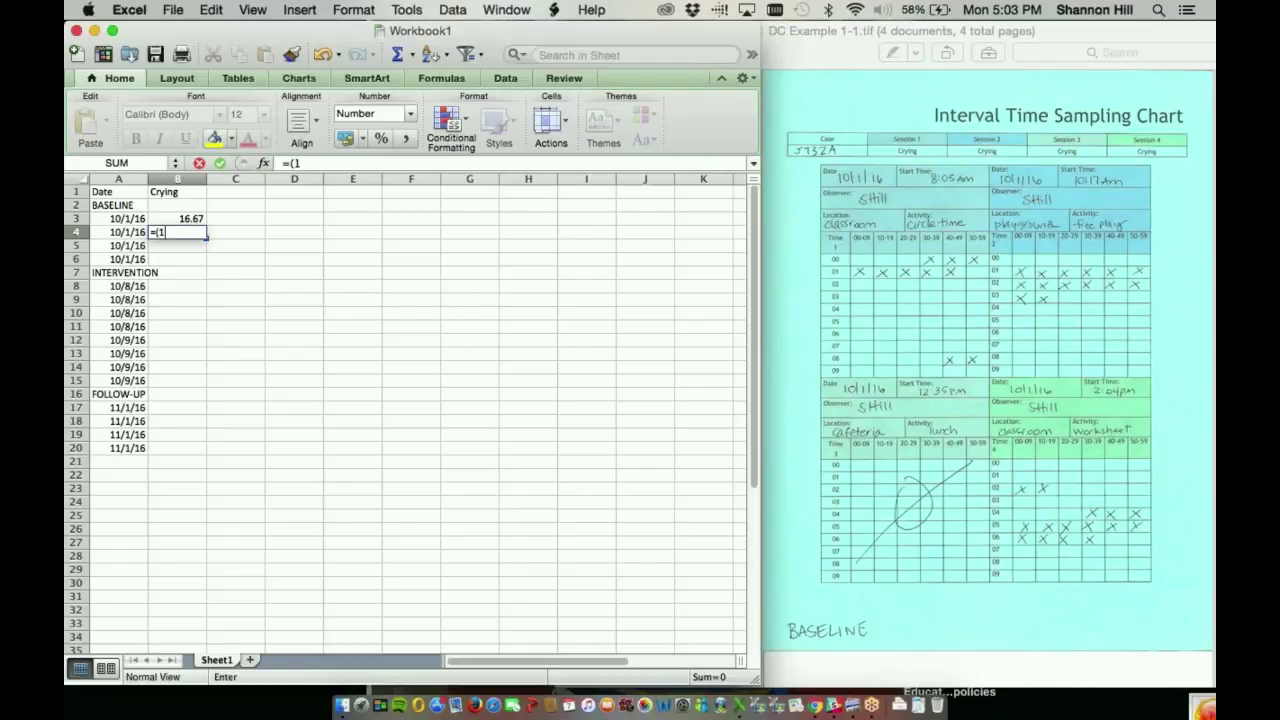
pyautogui.write('4/60)*100')
pyautogui.press('Return')
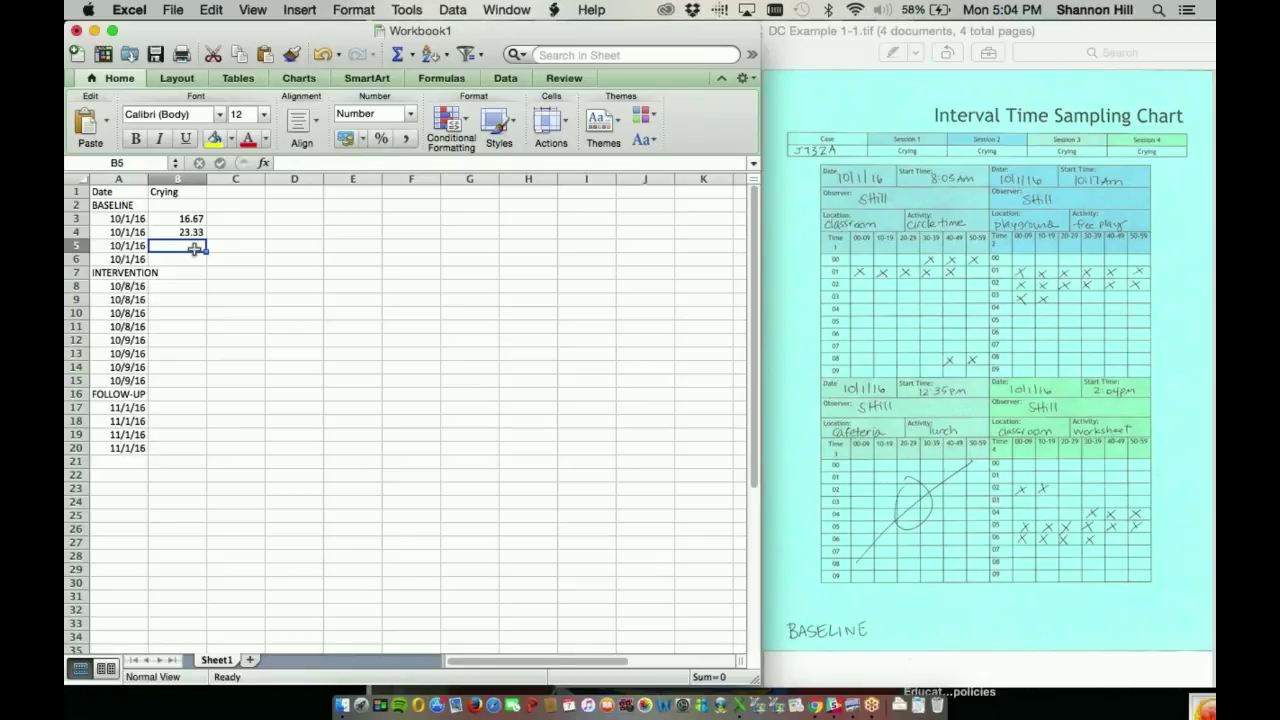
# Enter 0 in B5 and the formula =(15/60)*100 in B6 for the third and fourth baseline sessions.
pyautogui.write('0')
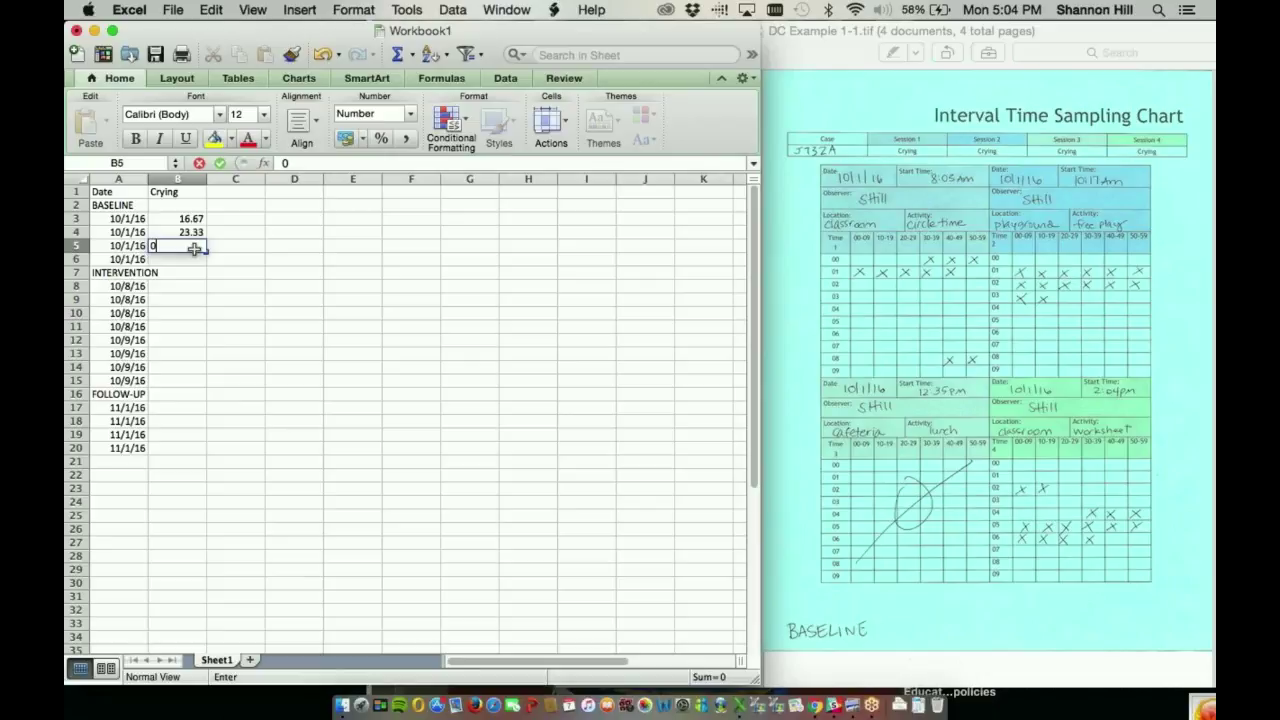
pyautogui.press('Return')
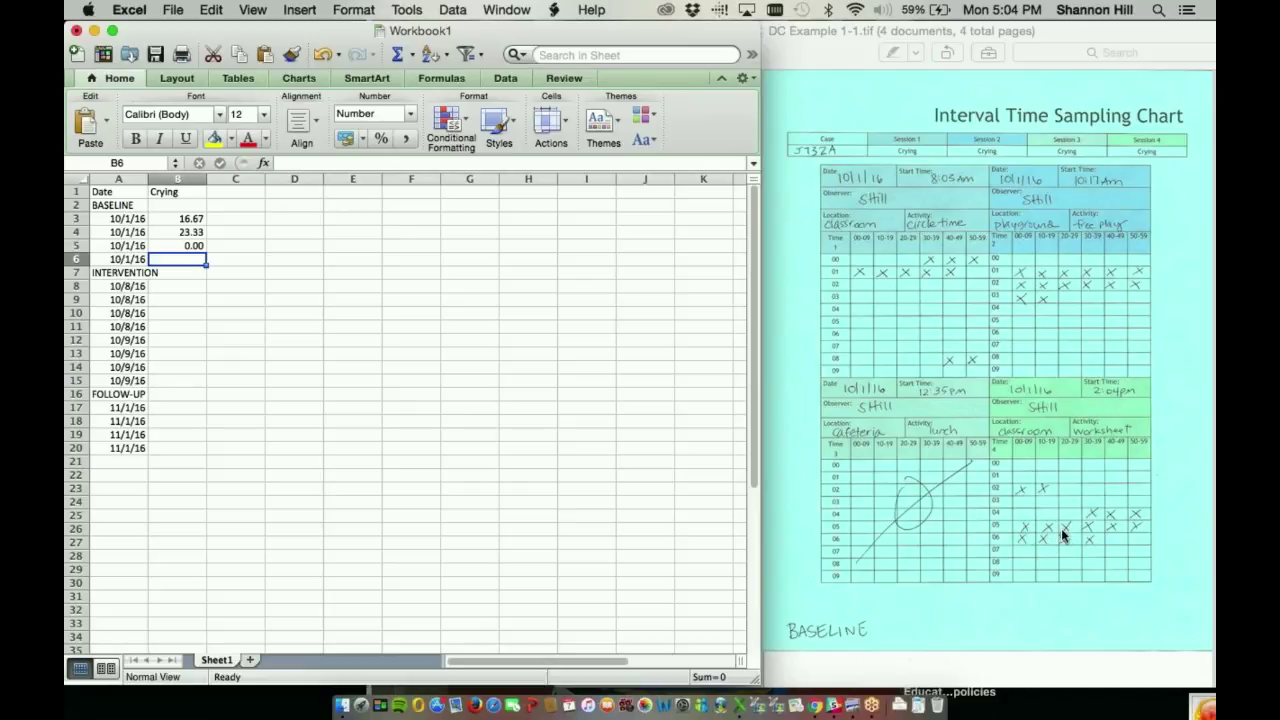
pyautogui.write('=15')
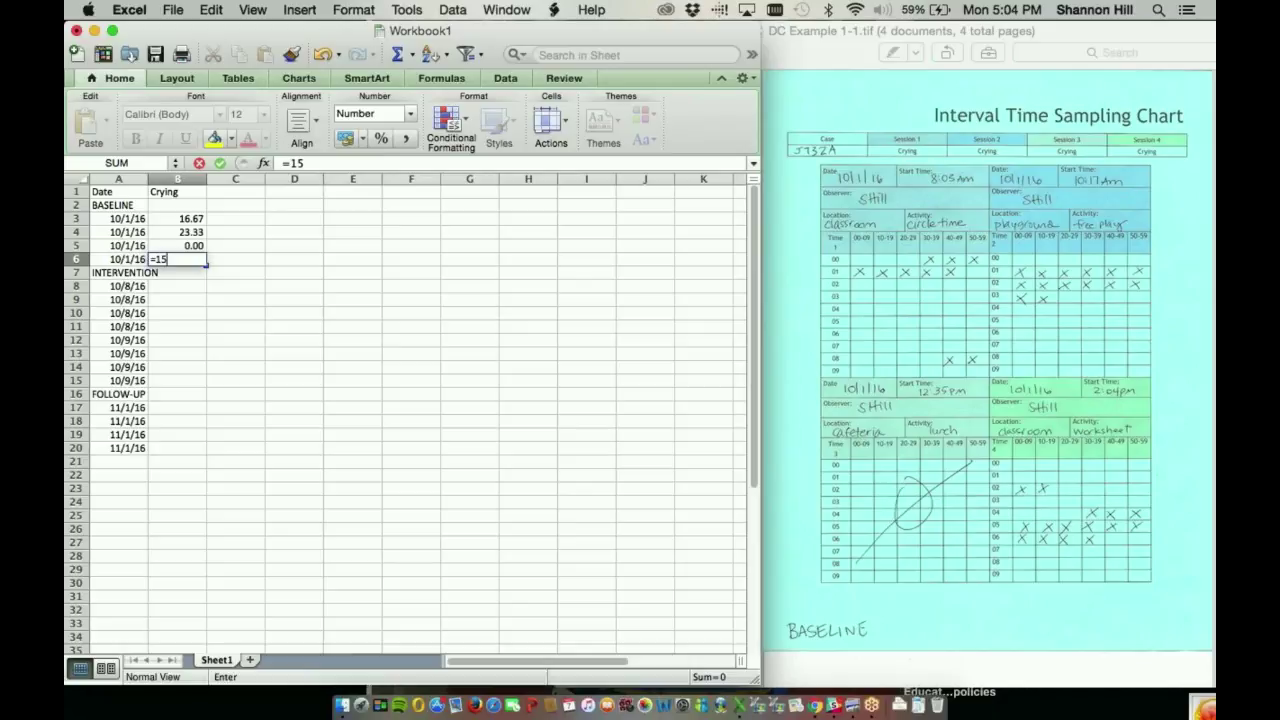
pyautogui.press('BackSpace')
pyautogui.press('BackSpace')
pyautogui.write('(15/60)*100')
pyautogui.press('Return')
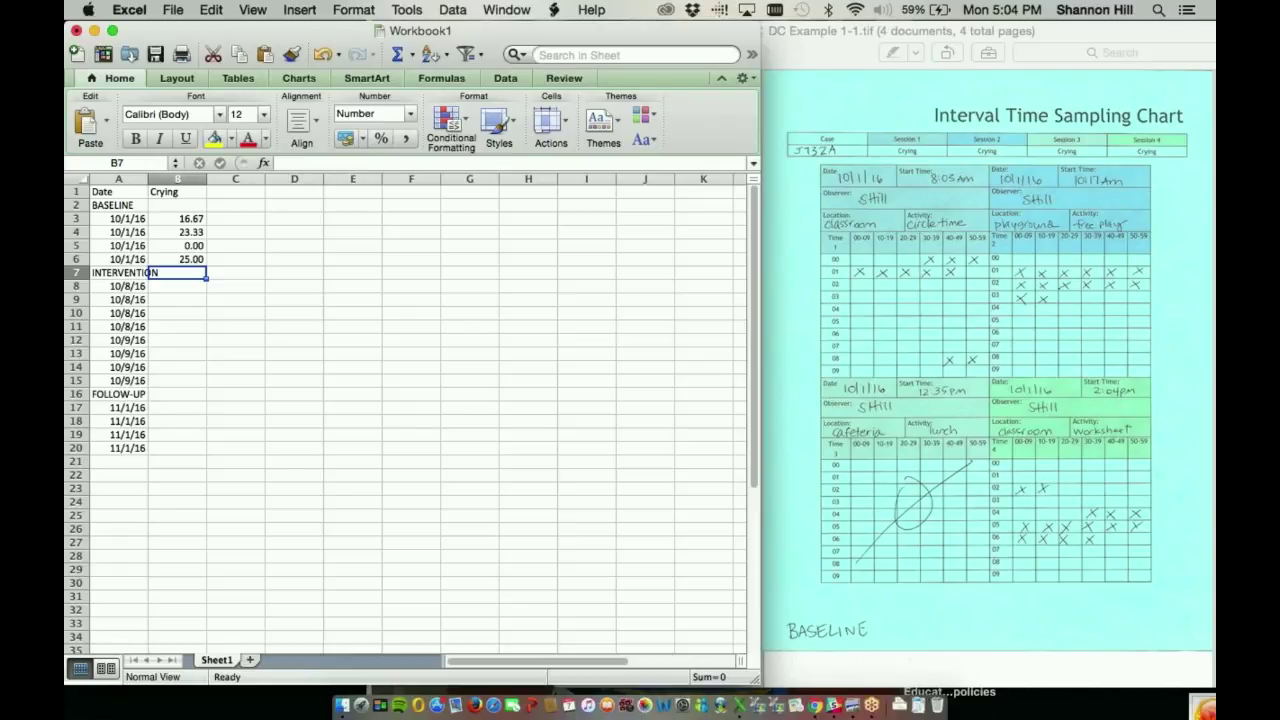
# Display the scan DC Example 1-2.tif in Preview, and enter =(35/60)*100 in B8 in Excel for the first intervention session.
pyautogui.press('Return')
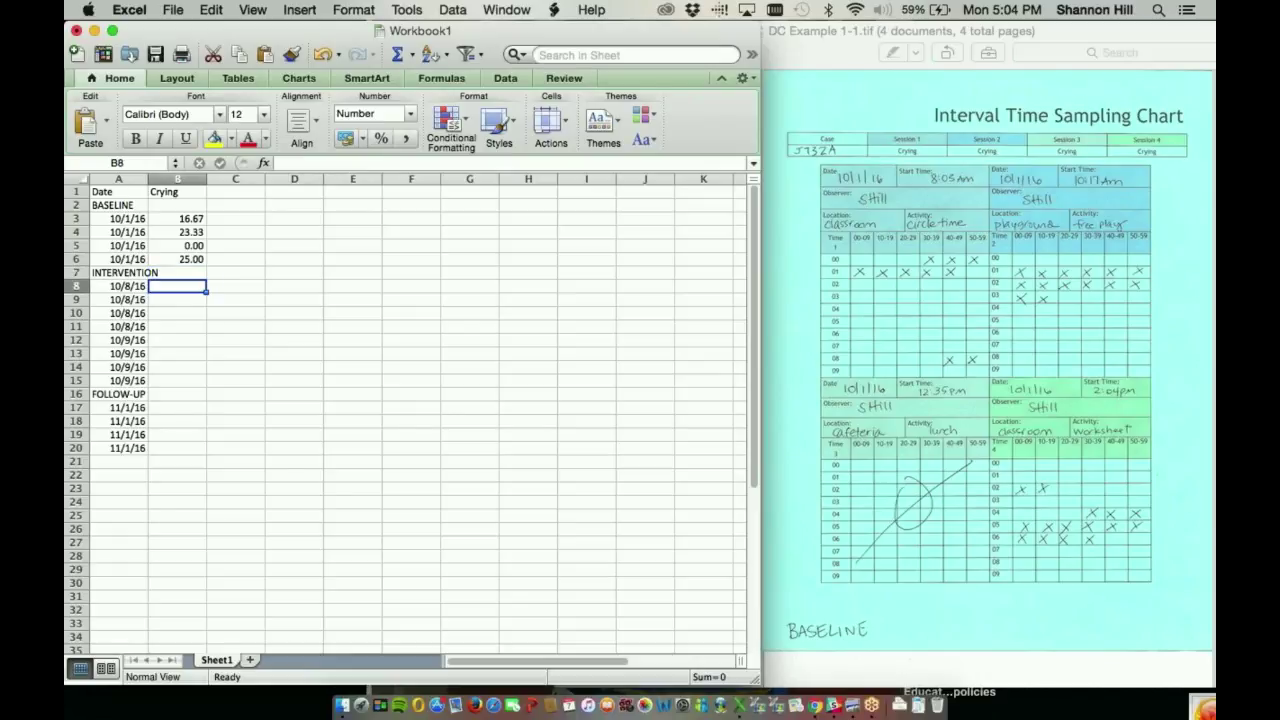
pyautogui.click(827, 46)
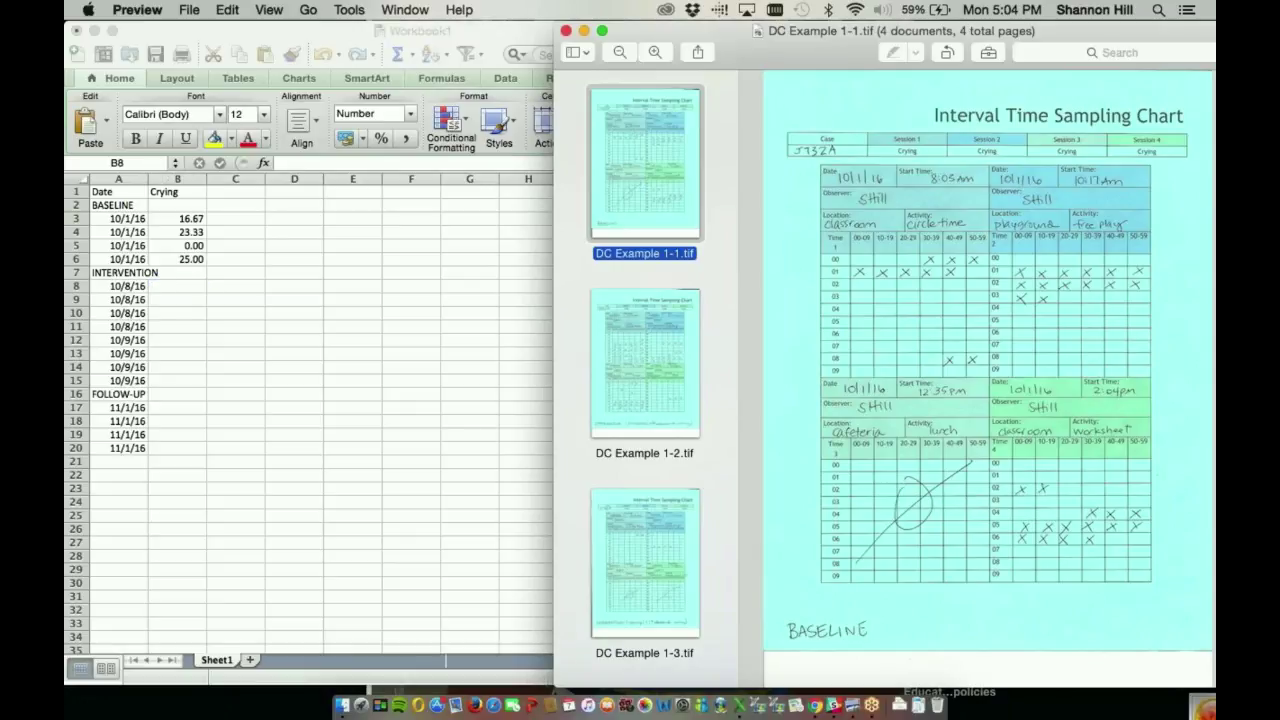
pyautogui.click(645, 364)
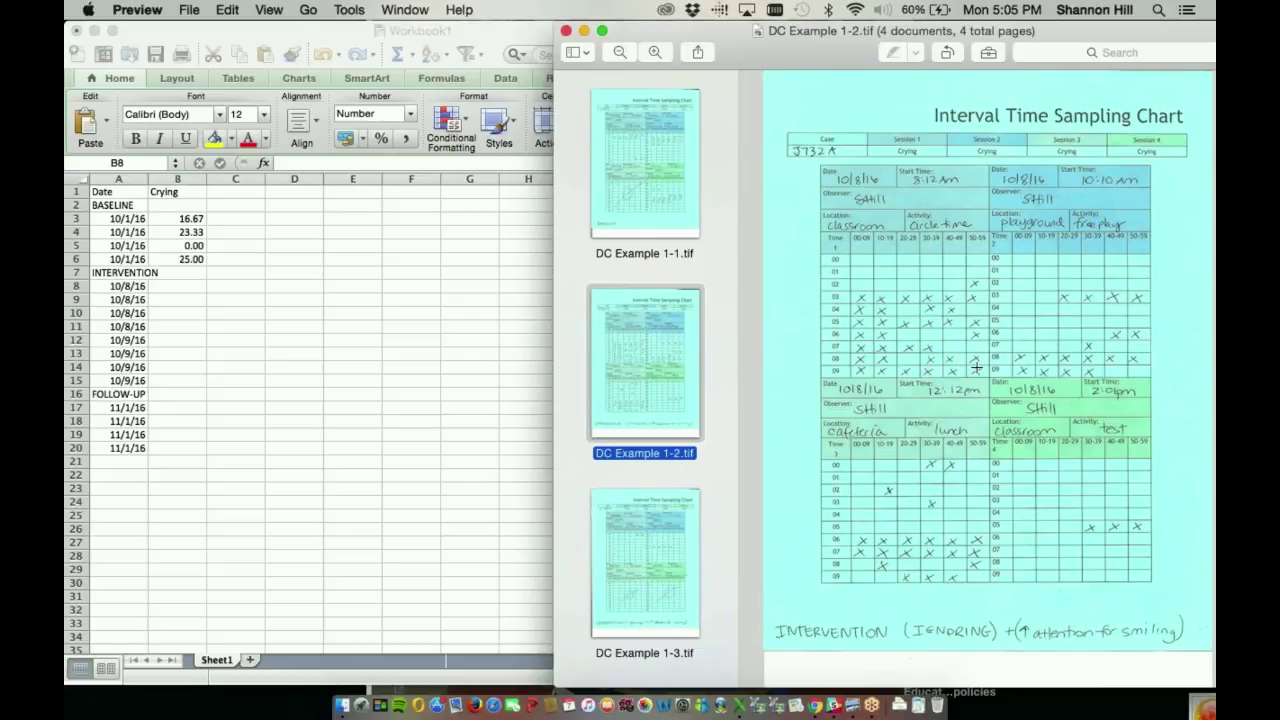
pyautogui.click(200, 290)
pyautogui.write('=35')
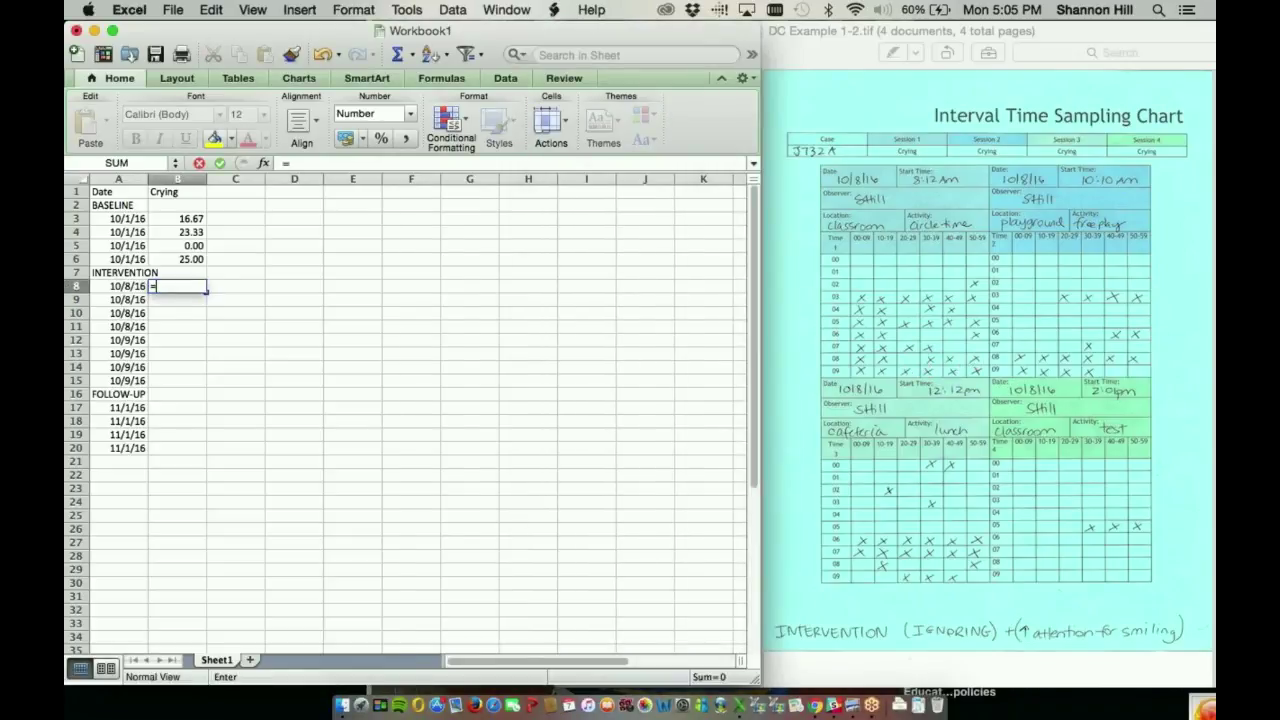
pyautogui.press('BackSpace')
pyautogui.press('BackSpace')
pyautogui.write('(35/60)*100')
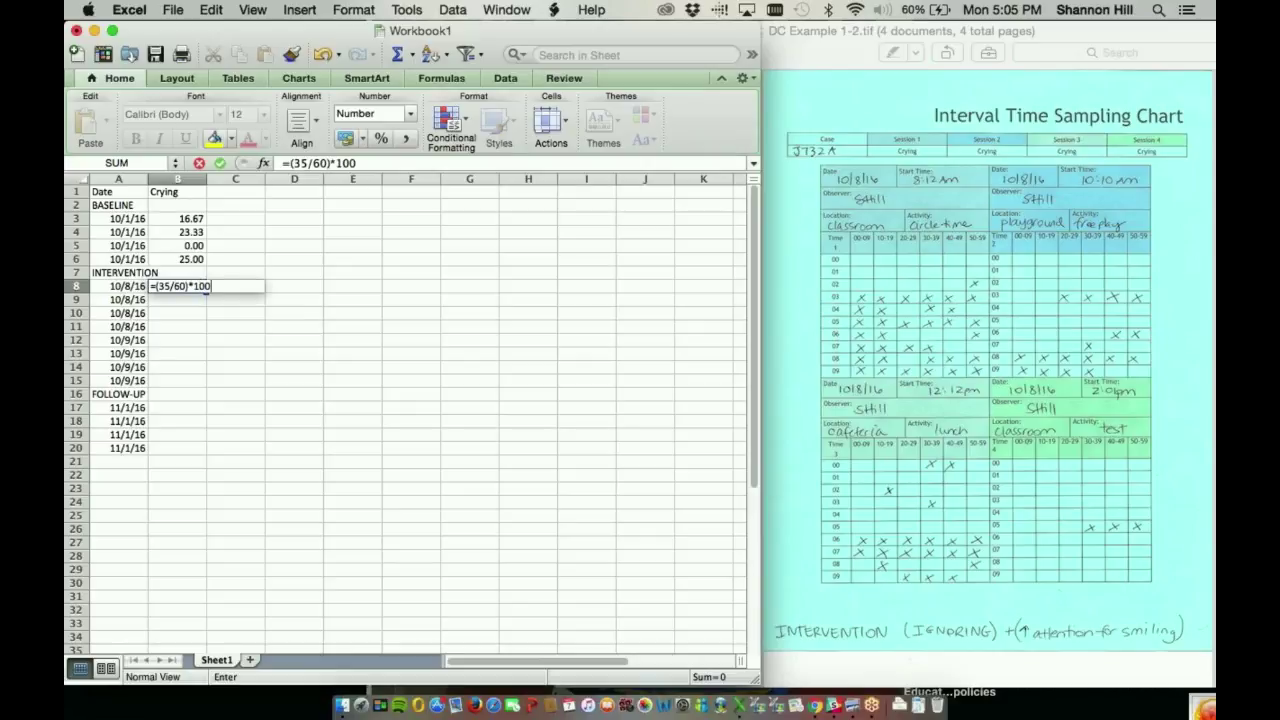
pyautogui.press('Return')
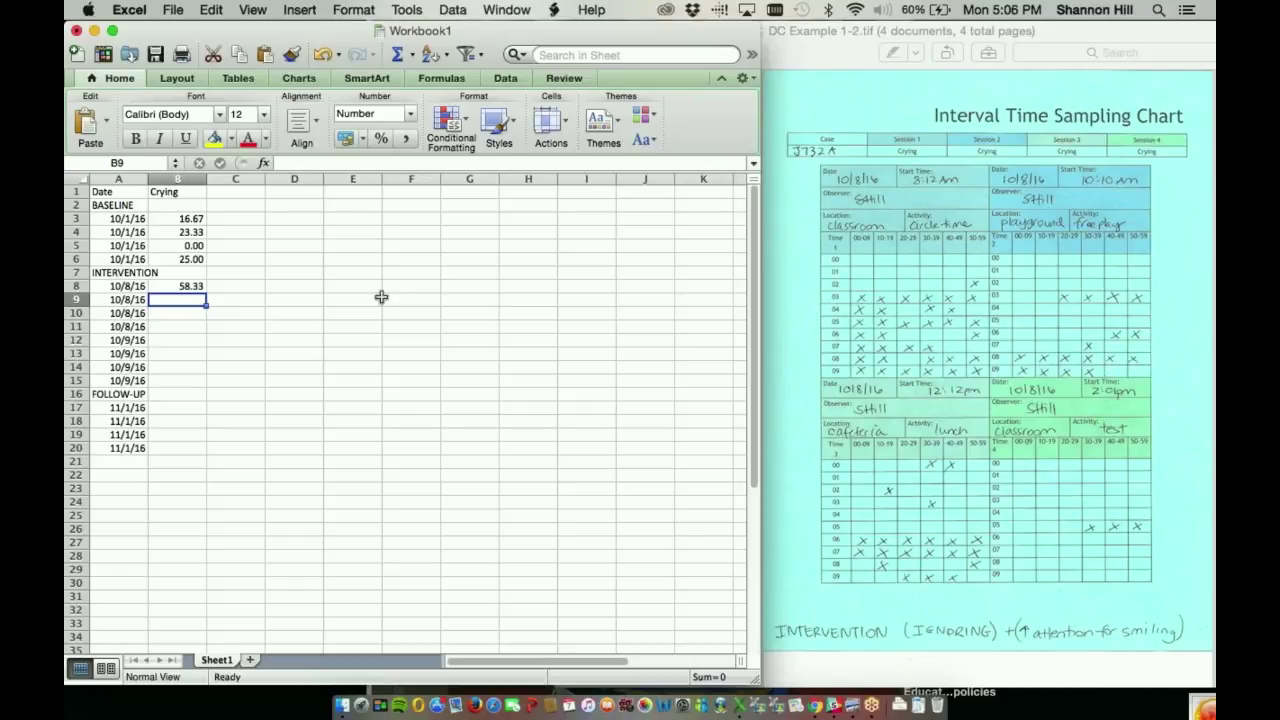
# Enter =(17/60)*100 in B9 and =(21/60)*100 in B10 for the second and third 10/8/16 intervention sessions.
pyautogui.write('=(17')
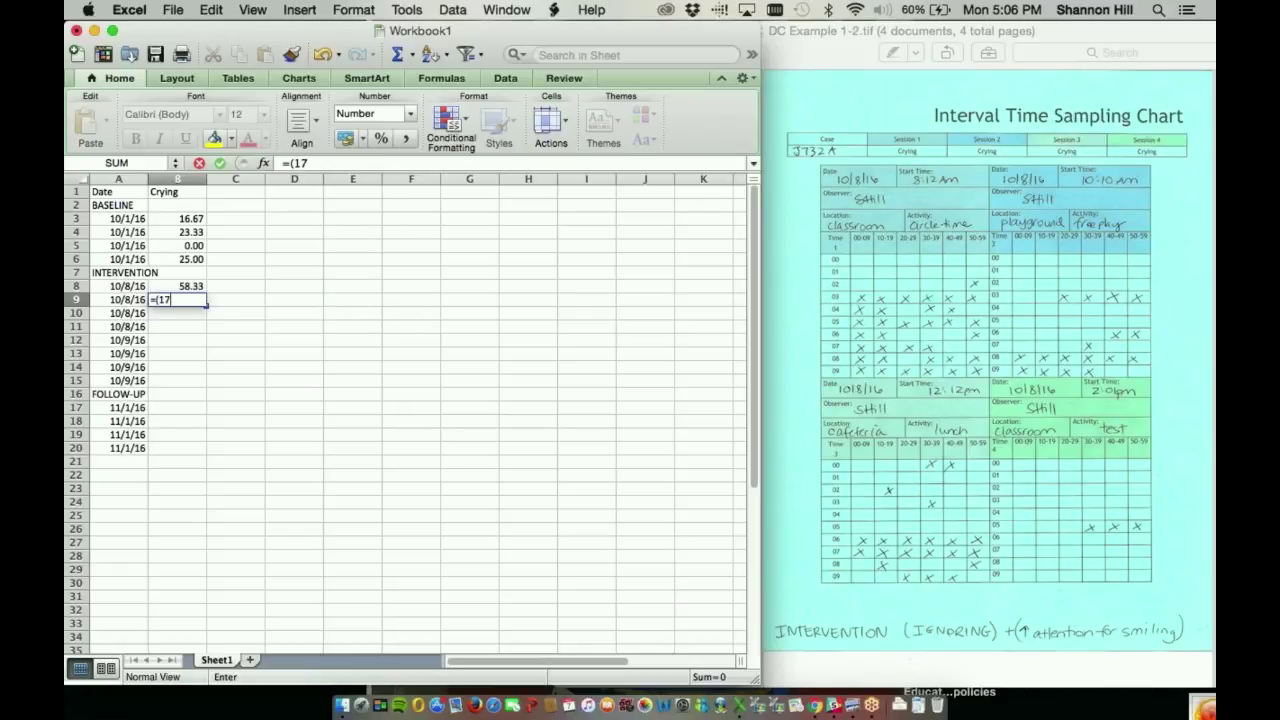
pyautogui.write('/60)*100')
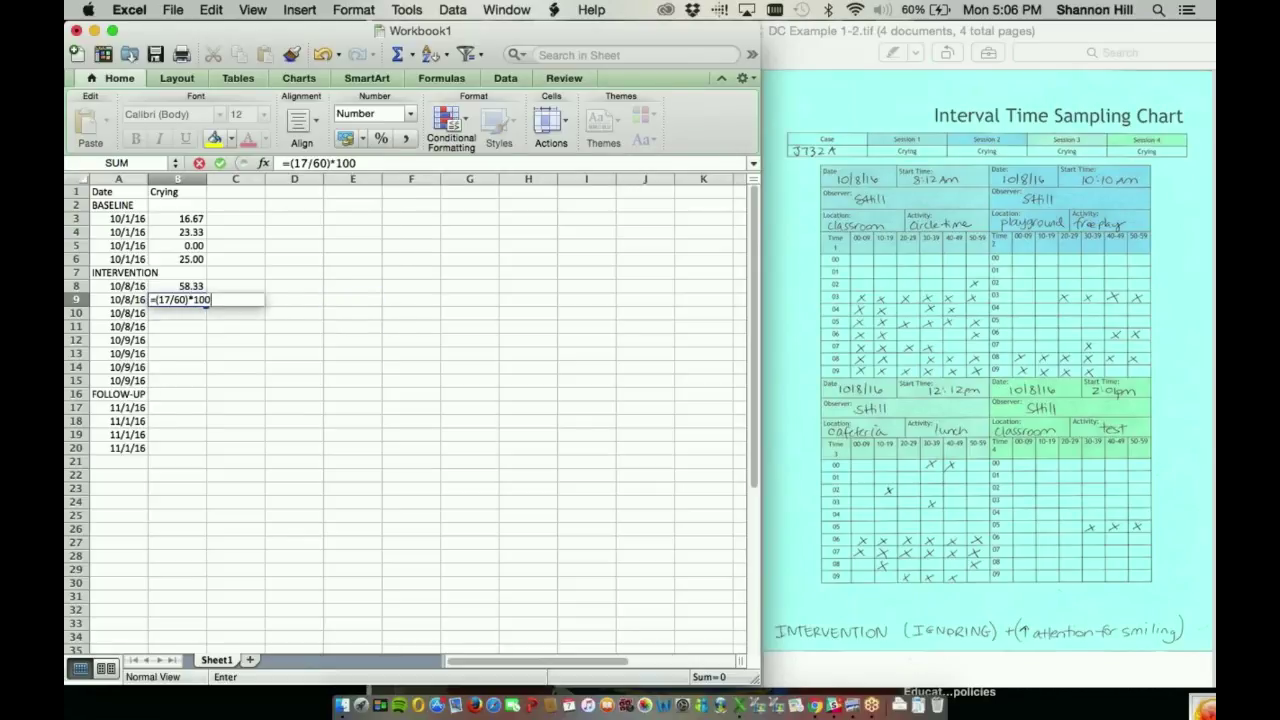
pyautogui.press('Return')
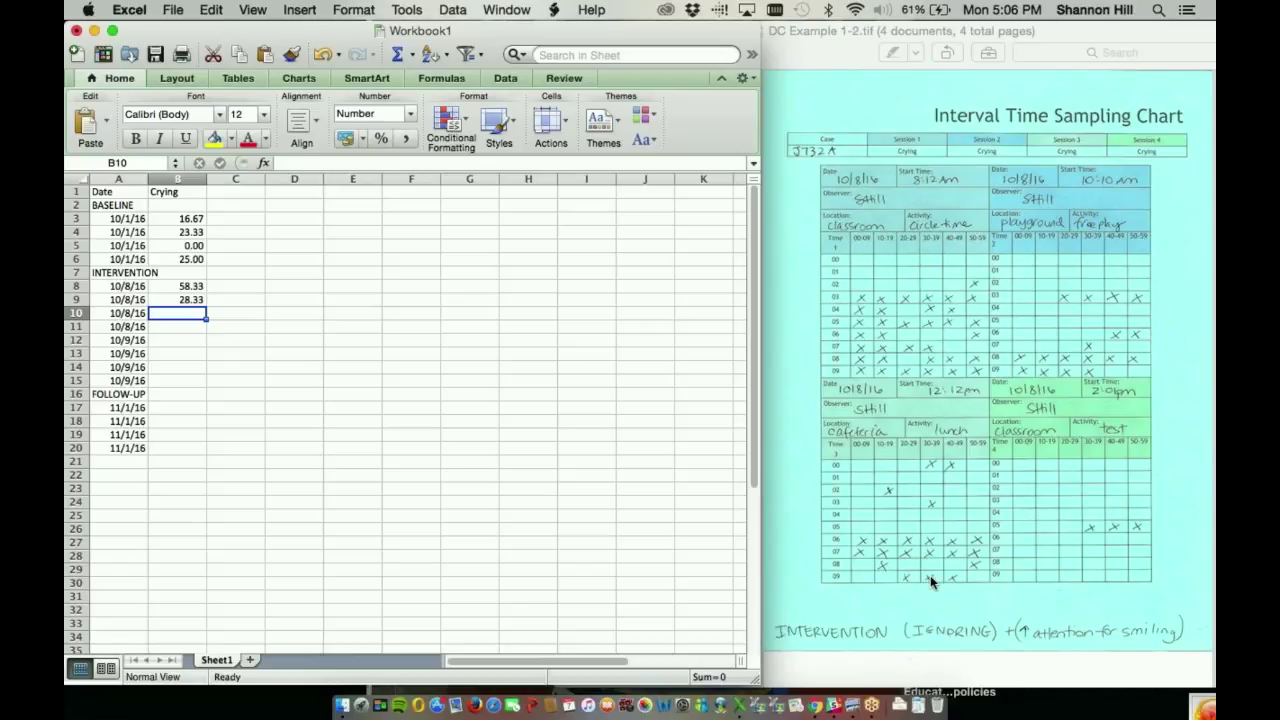
pyautogui.write('=(')
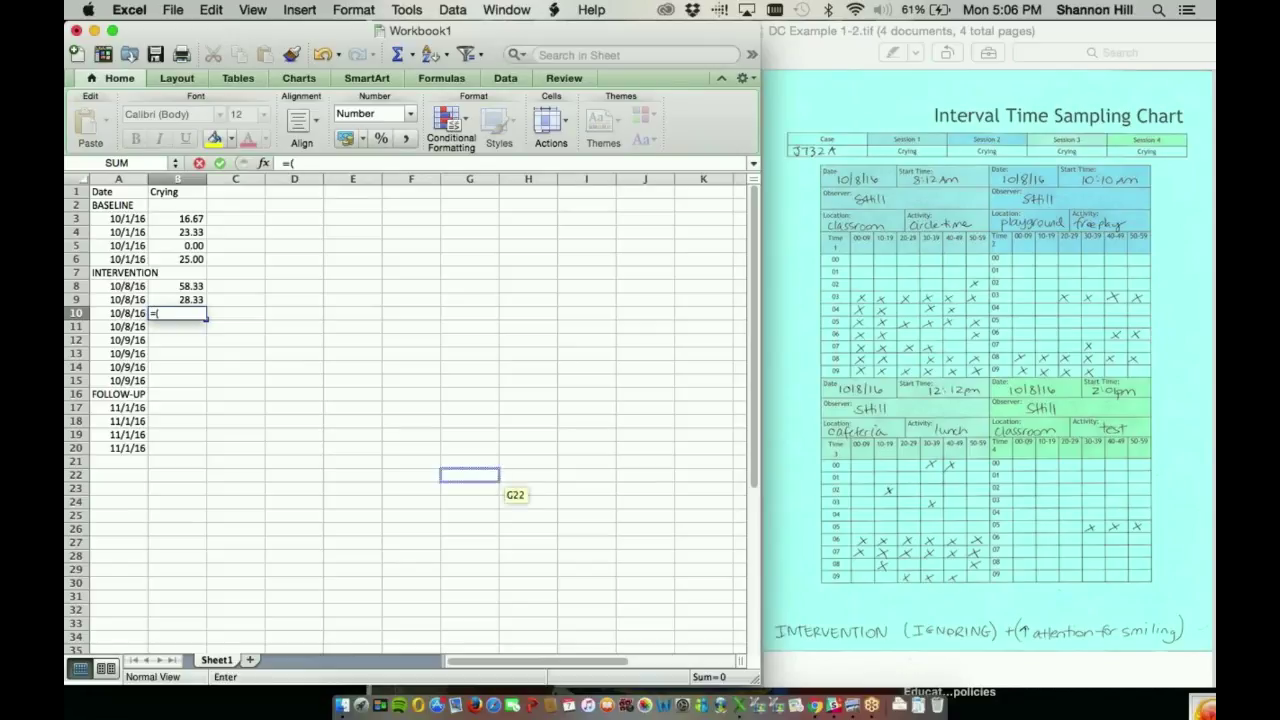
pyautogui.write('21/60)*100')
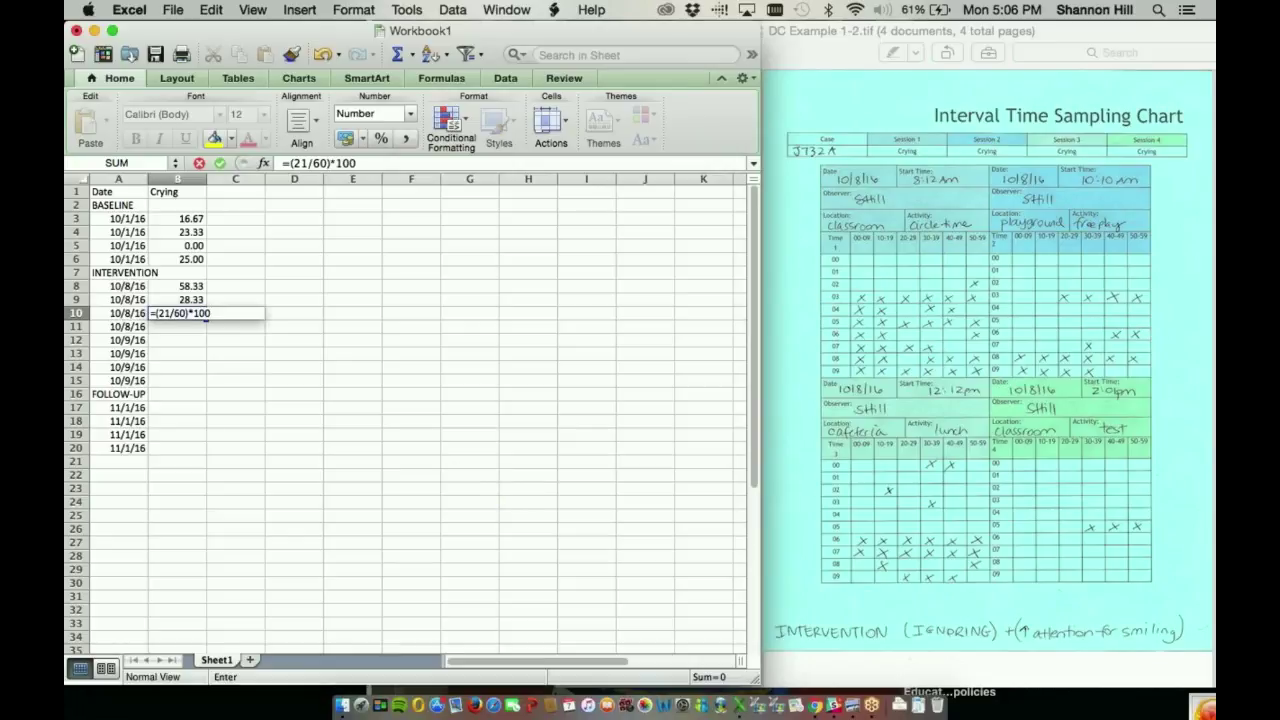
pyautogui.press('Return')
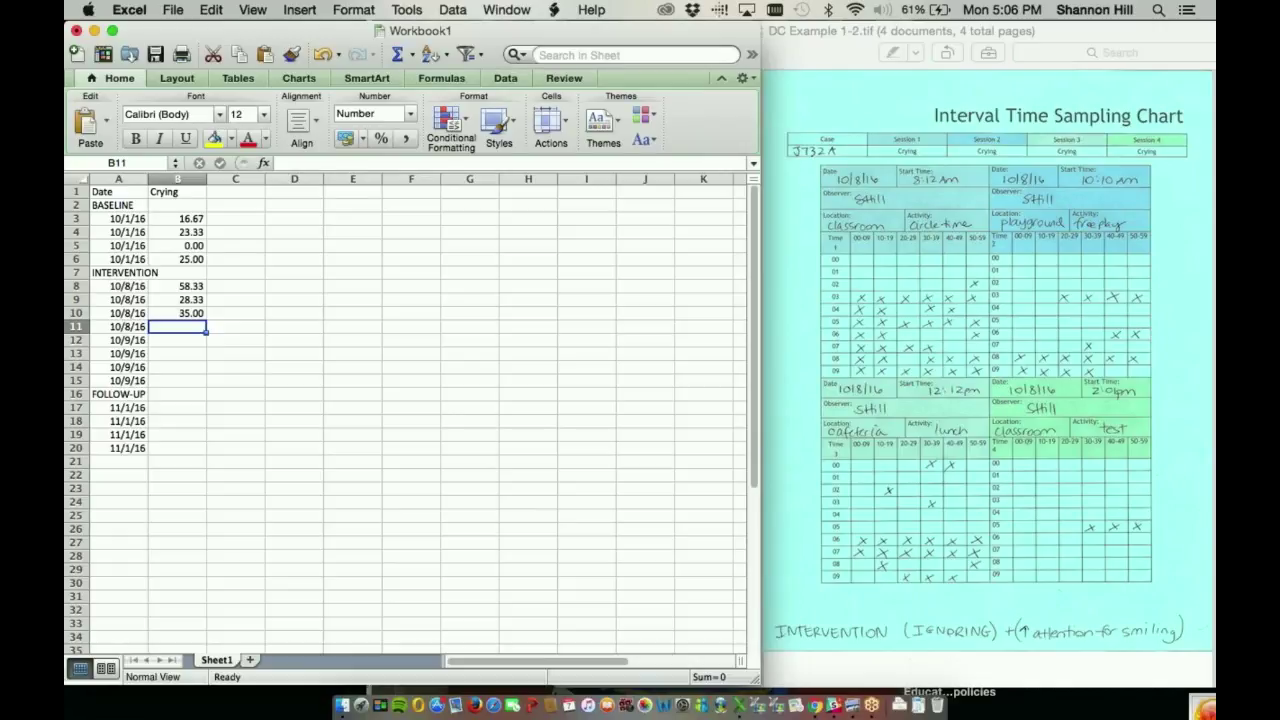
# Enter the formula =(3/60)*100 in B11 for the fourth 10/8/16 intervention session.
pyautogui.write('=(')
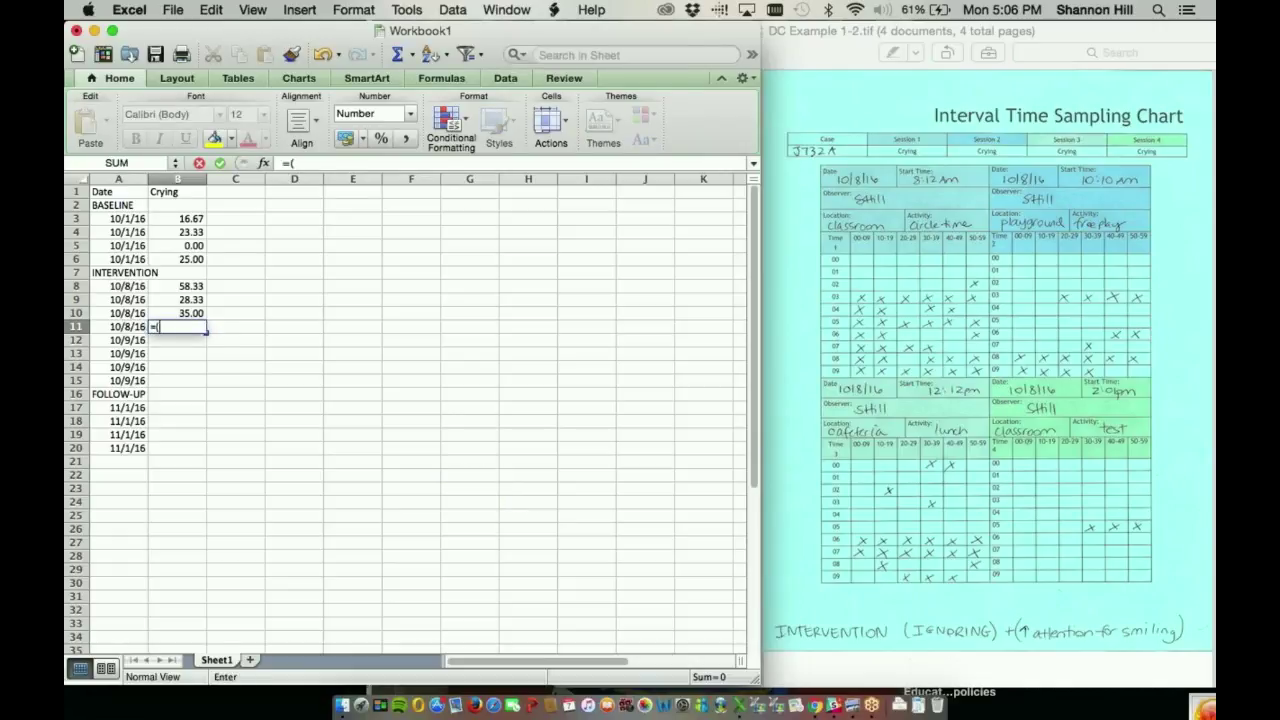
pyautogui.write('3/60)*100')
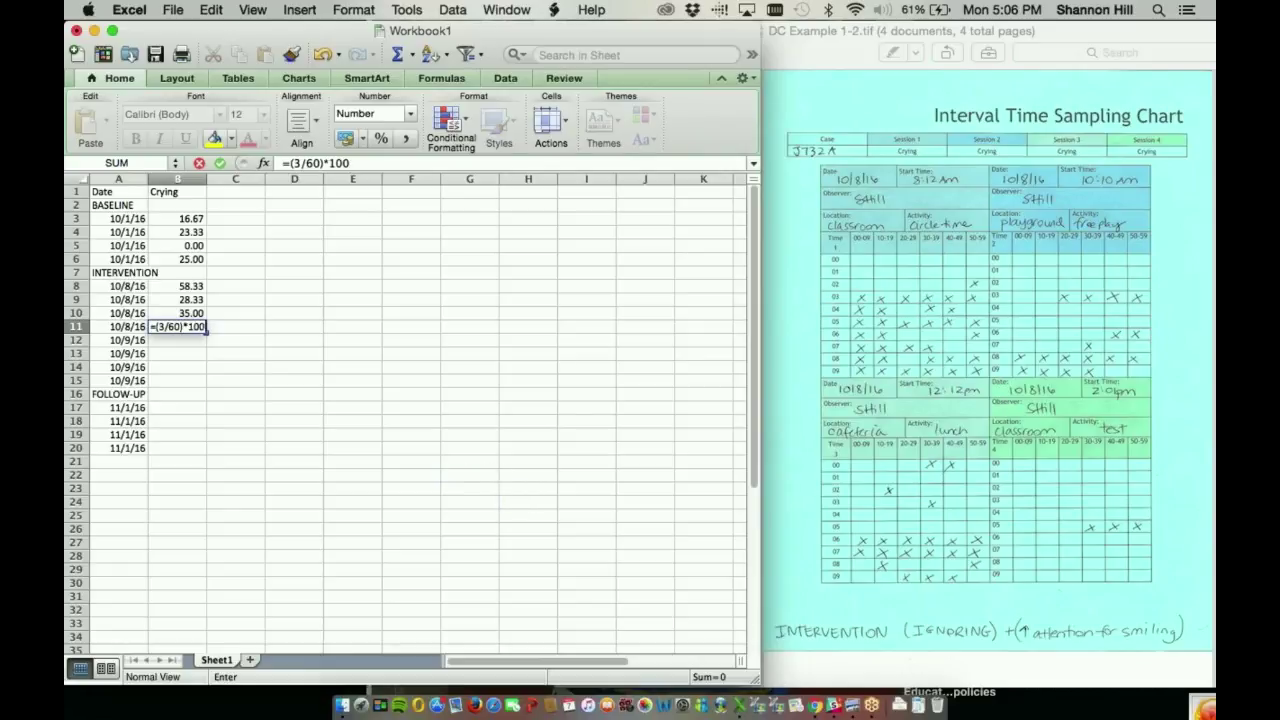
pyautogui.press('Return')
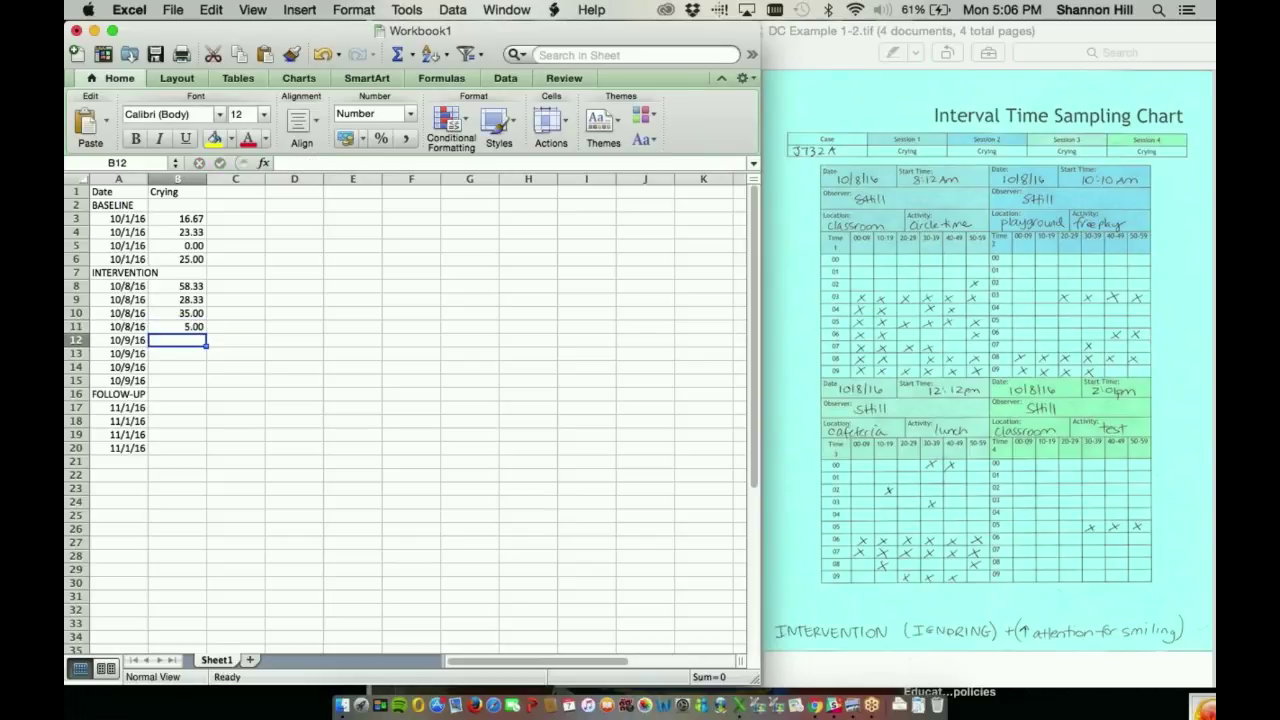
# Display the scan DC Example 1-3.tif in Preview, and enter =(2/60)*100 in B12 in Excel for the first 10/9/16 session.
pyautogui.click(856, 68)
pyautogui.click(647, 549)
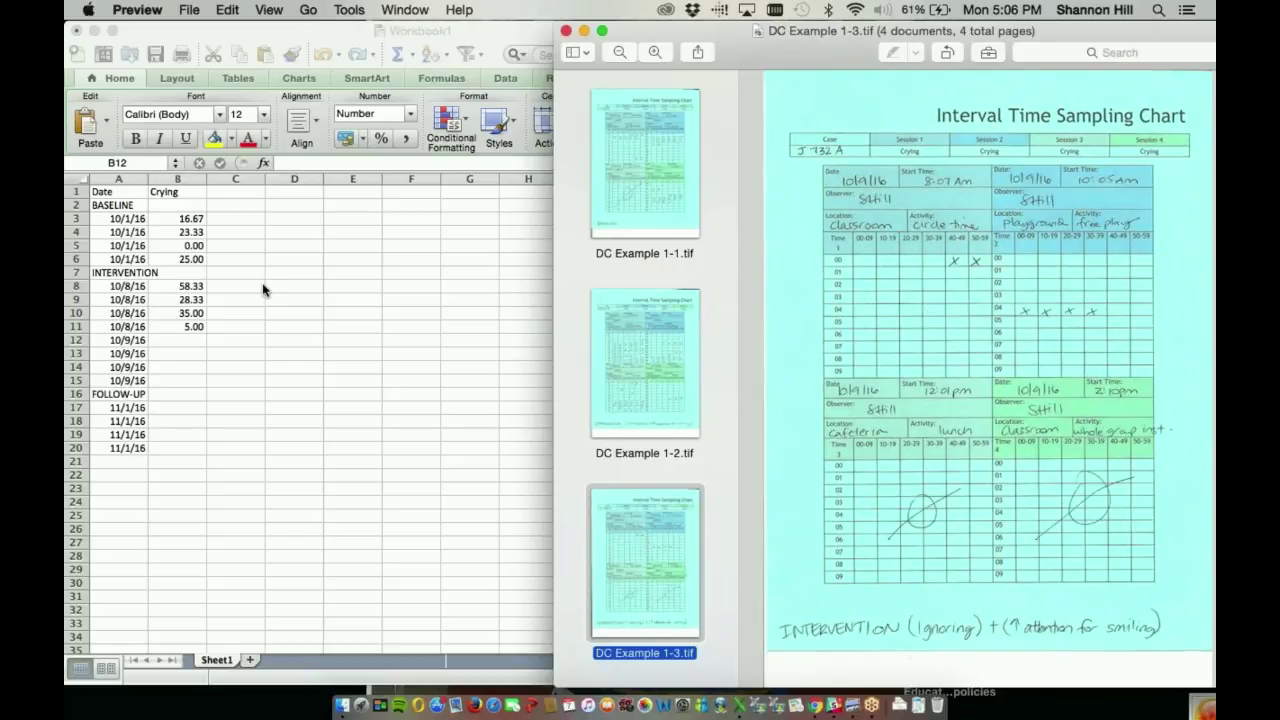
pyautogui.click(183, 344)
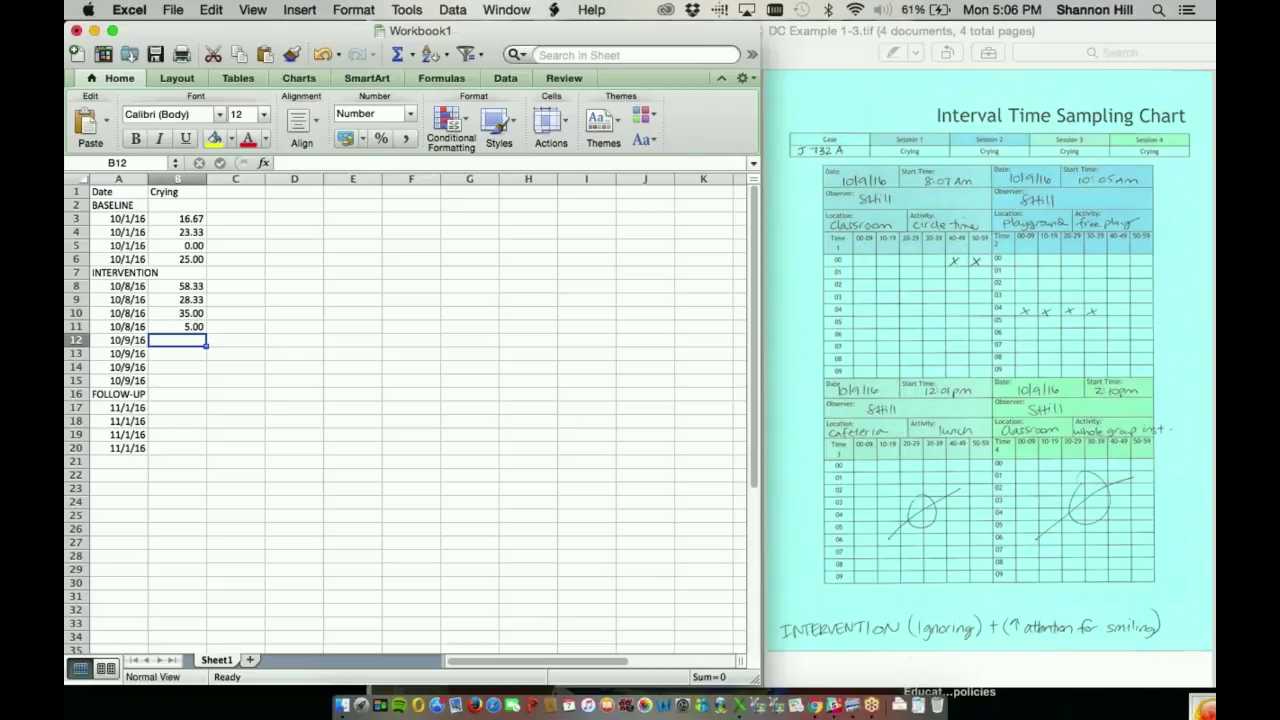
pyautogui.write('=')
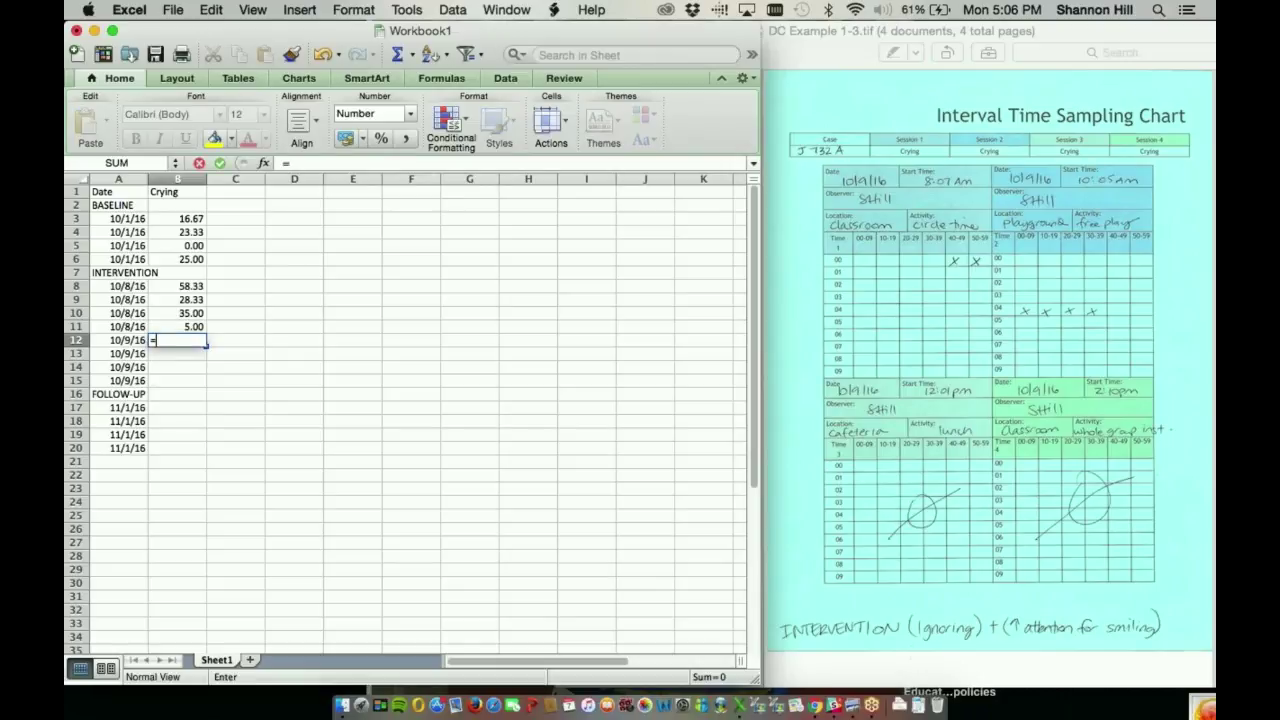
pyautogui.write('(2/60)*100')
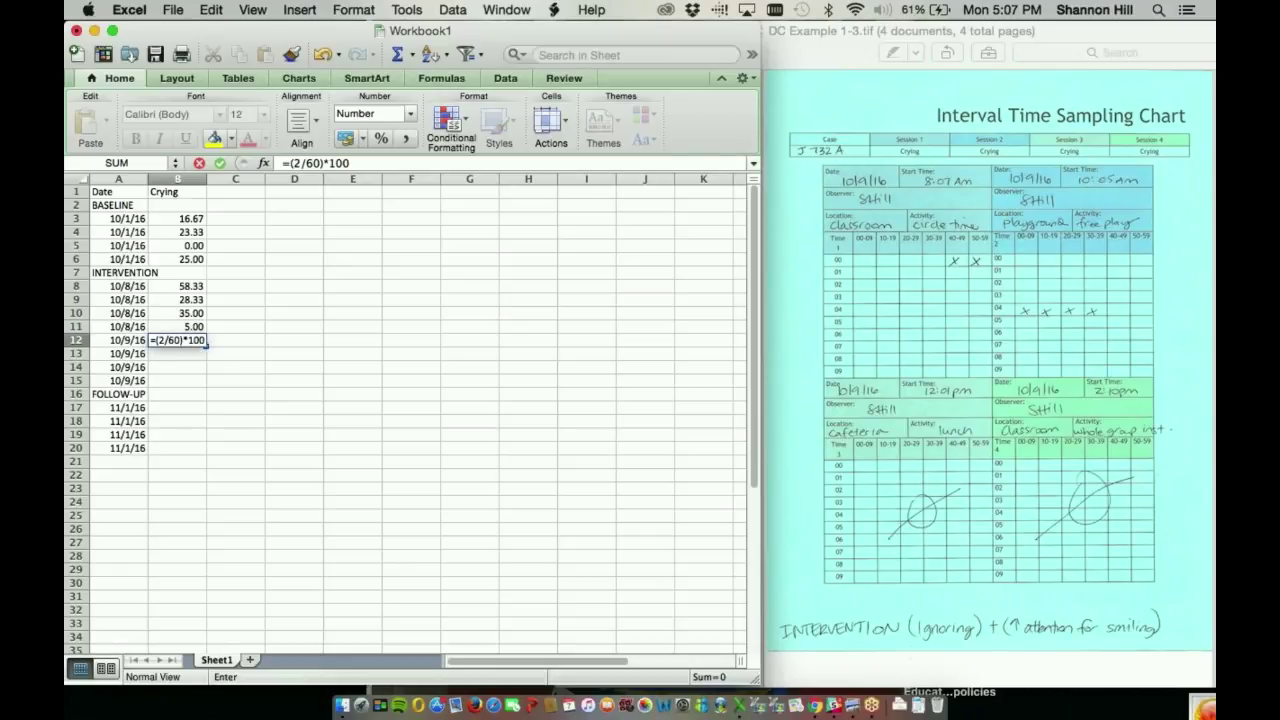
pyautogui.press('Return')
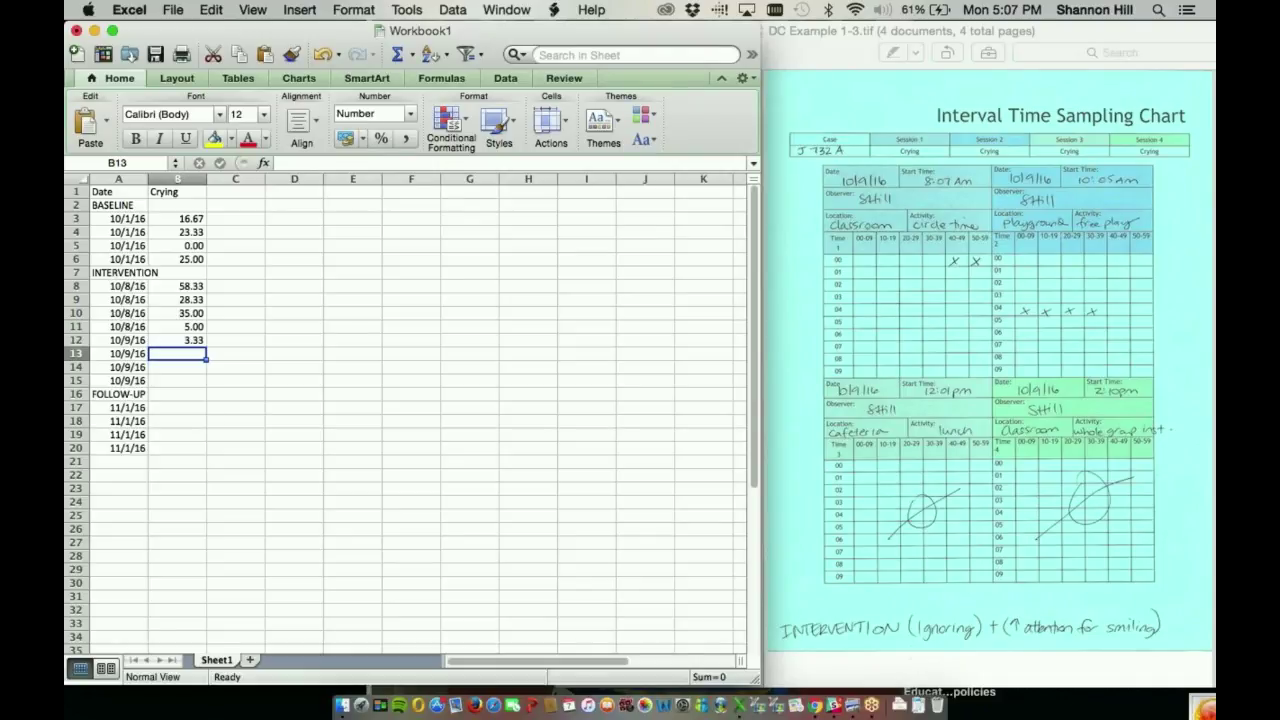
# Enter the formula =(4/60)*100 in B13 for the second 10/9/16 intervention session.
pyautogui.write('=(4')
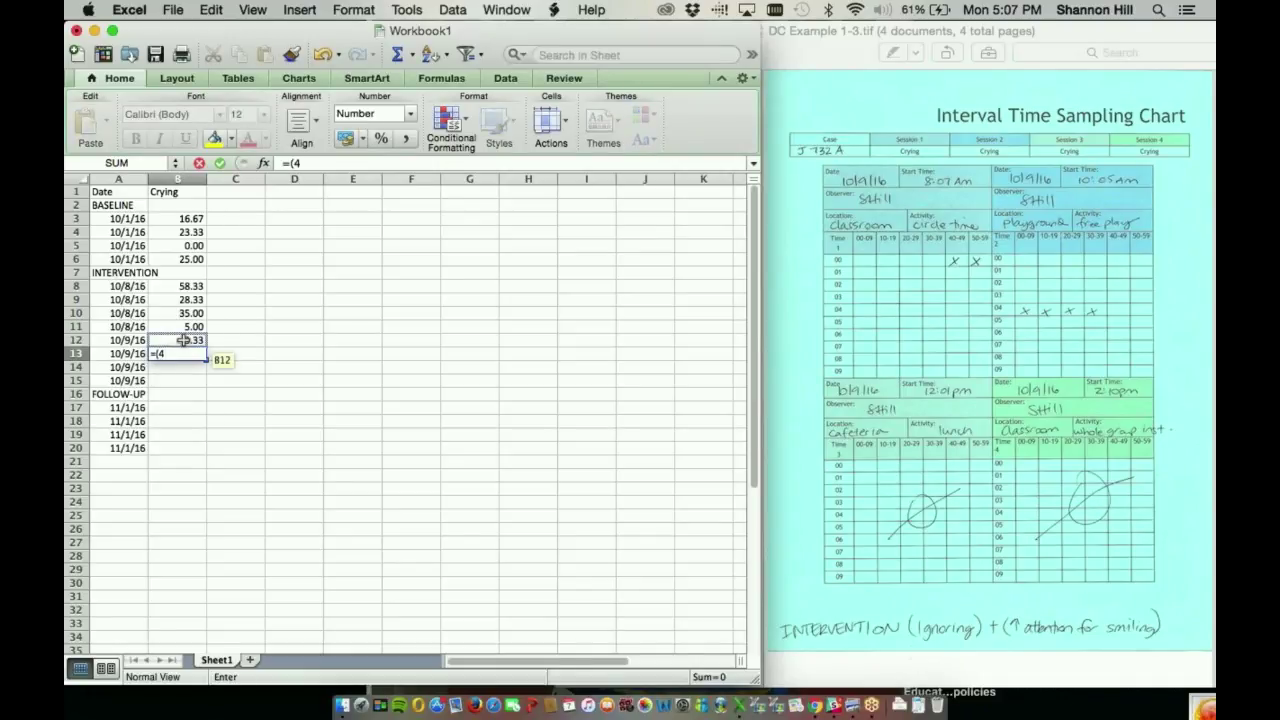
pyautogui.write('/60)*100')
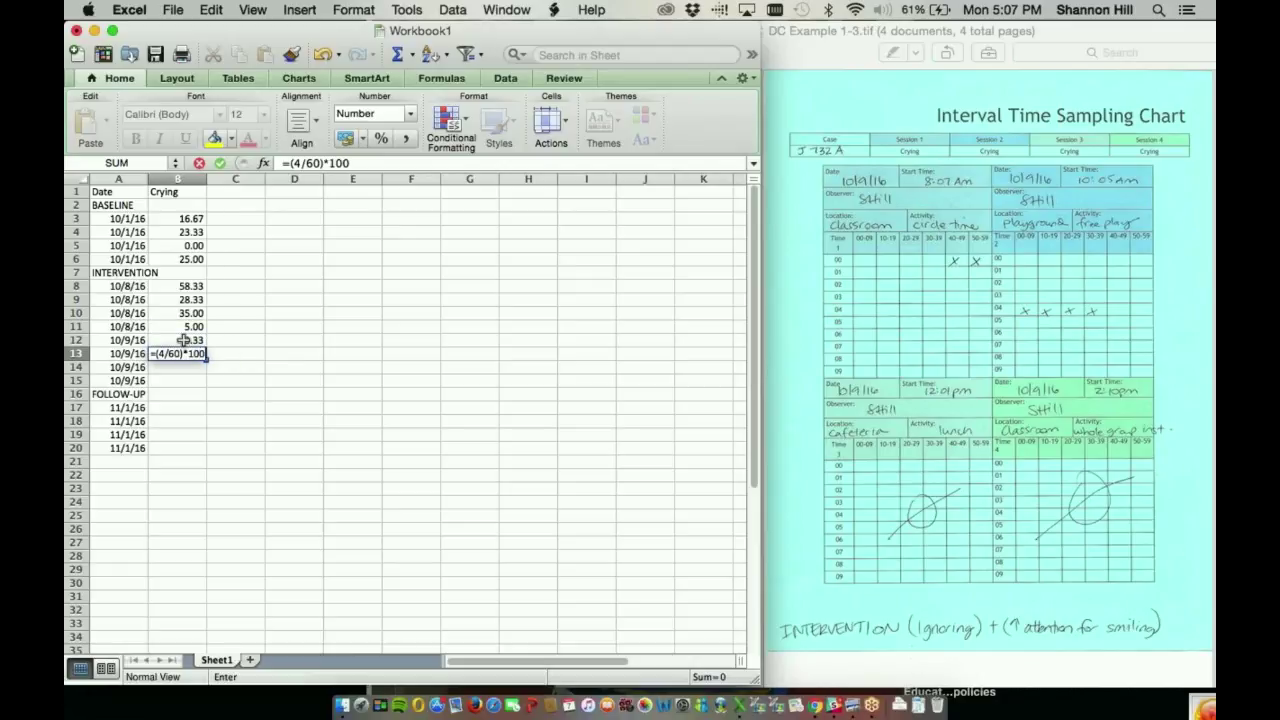
pyautogui.press('Return')
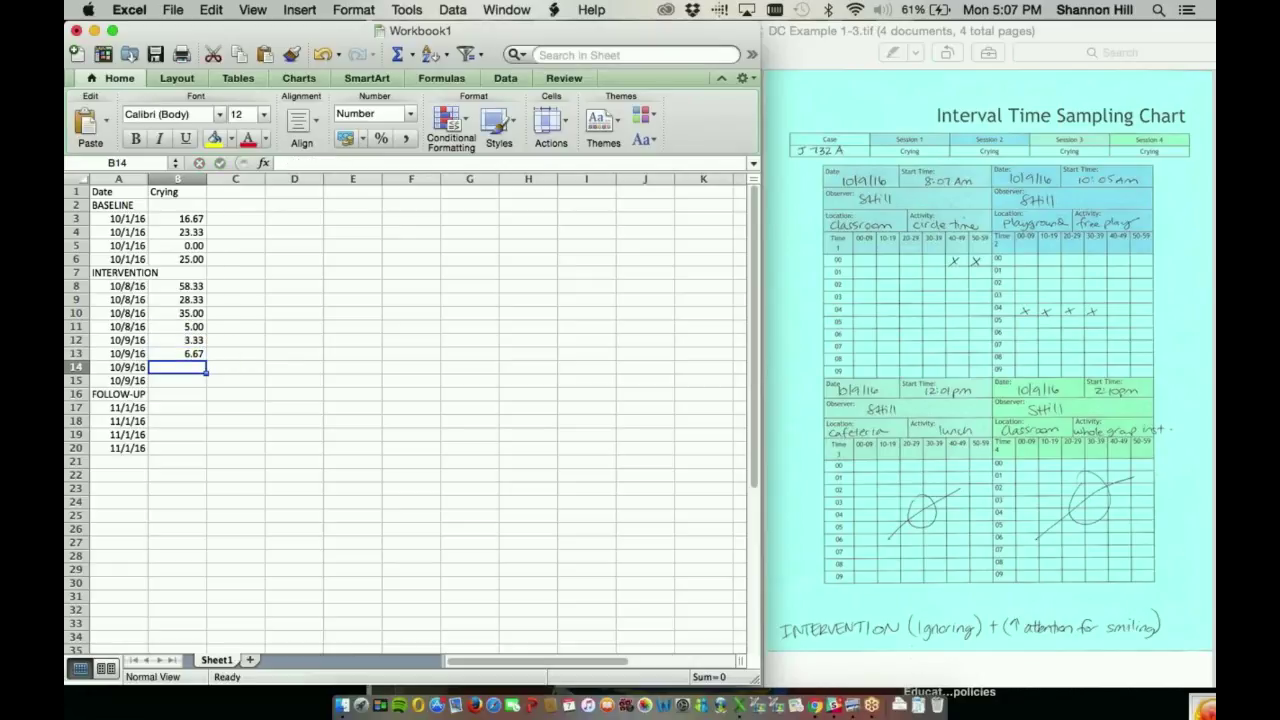
# Enter 0 in both B14 and B15 for the third and fourth 10/9/16 intervention sessions.
pyautogui.write('0')
pyautogui.press('Return')
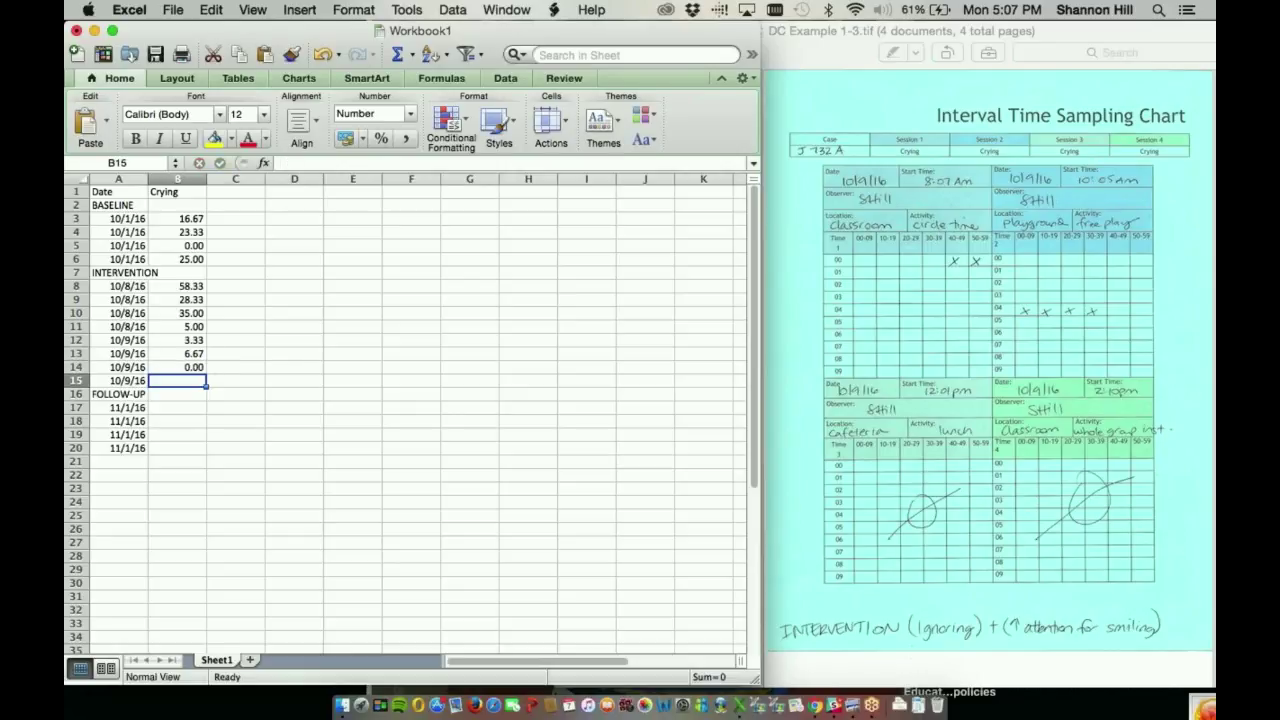
pyautogui.write('0')
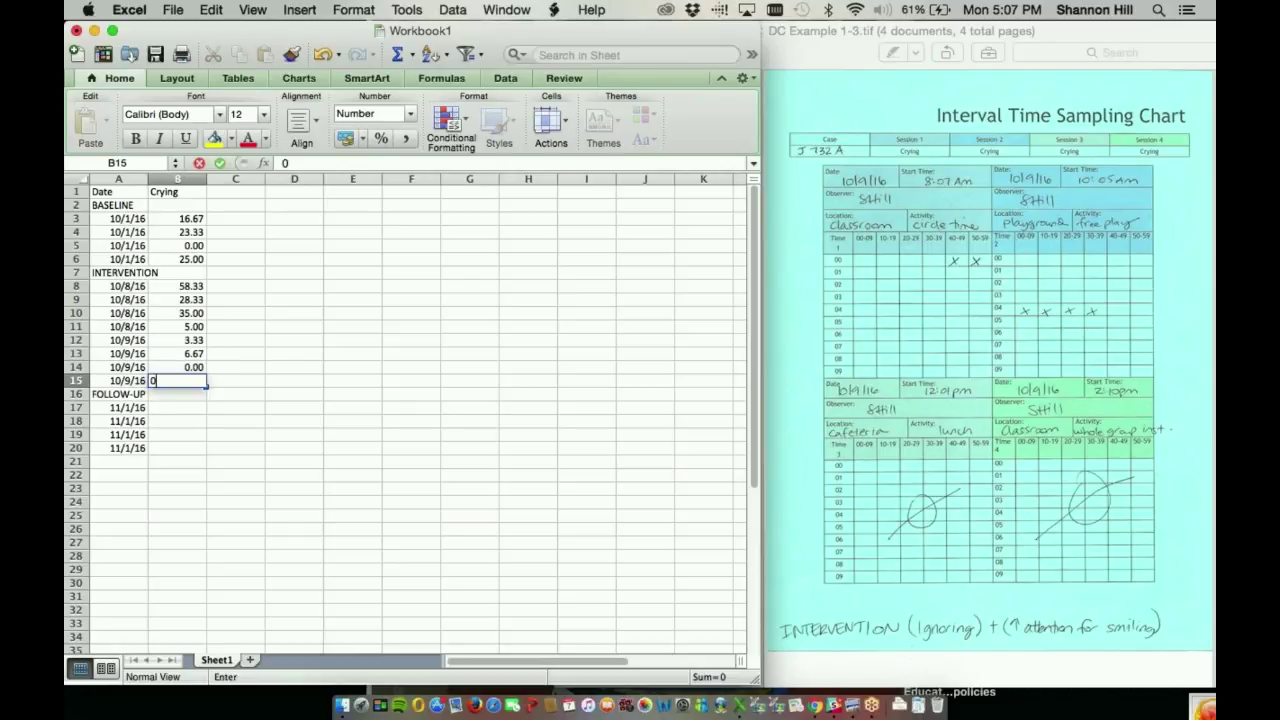
pyautogui.press('Return')
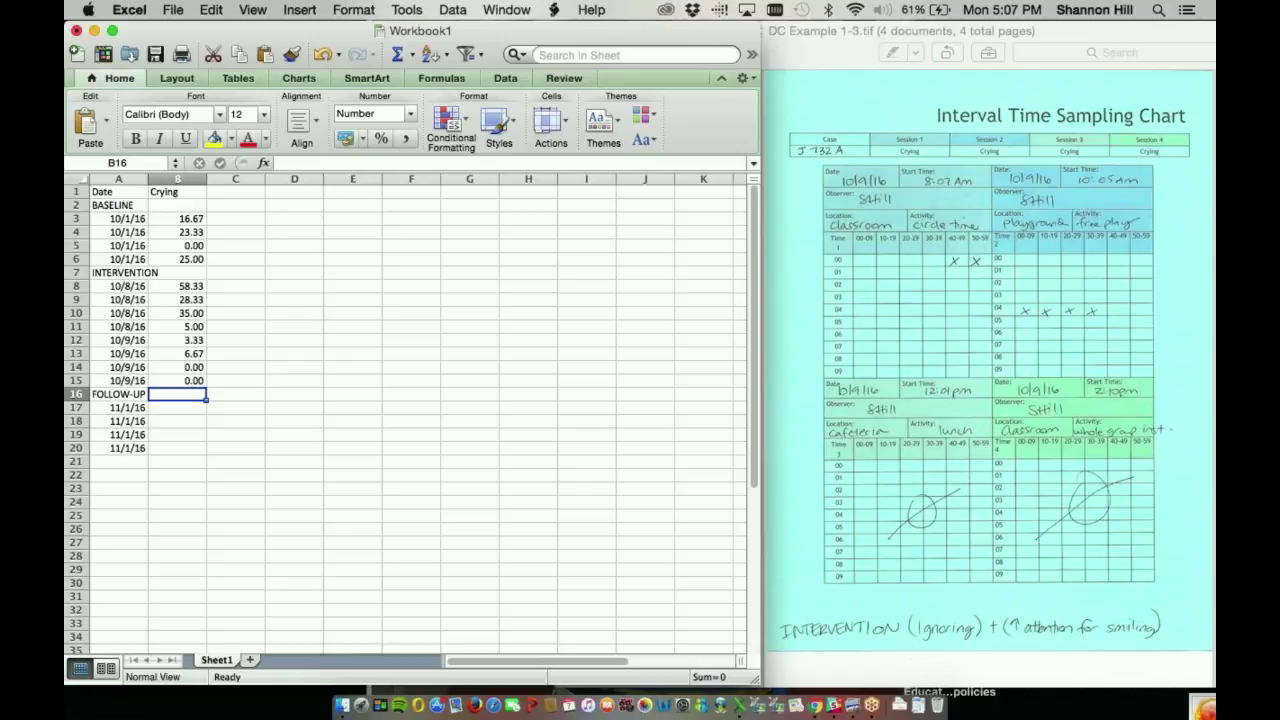
# Display the post-intervention scan DC Example 1.tif in Preview, and select B17 in Excel for the first follow-up session.
pyautogui.press('Return')
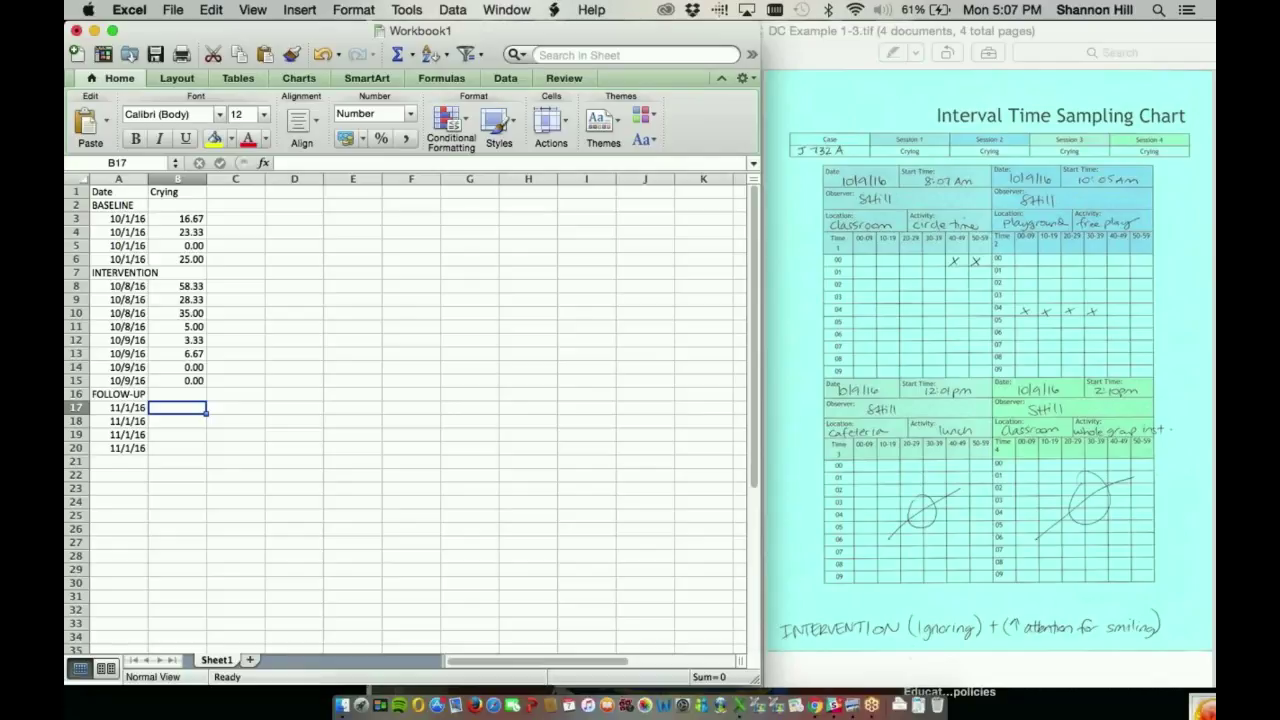
pyautogui.click(826, 31)
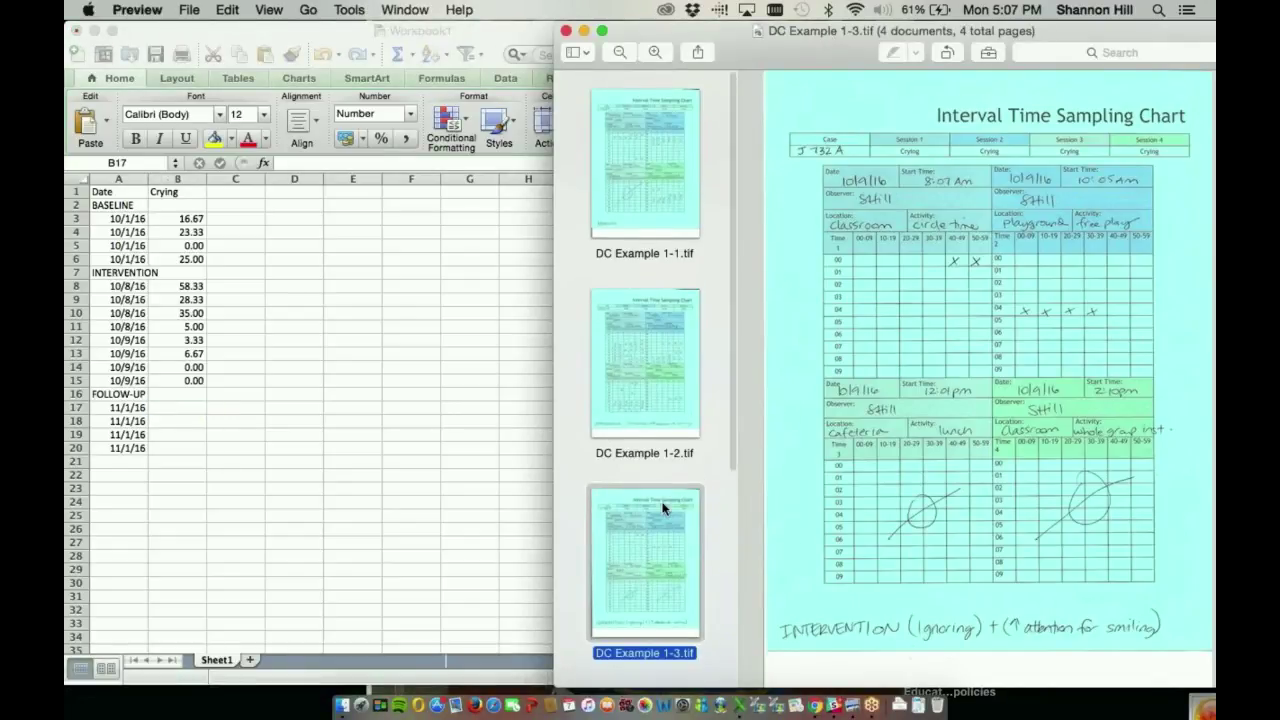
pyautogui.scroll(-3, 662, 503)
pyautogui.scroll(-4, 662, 510)
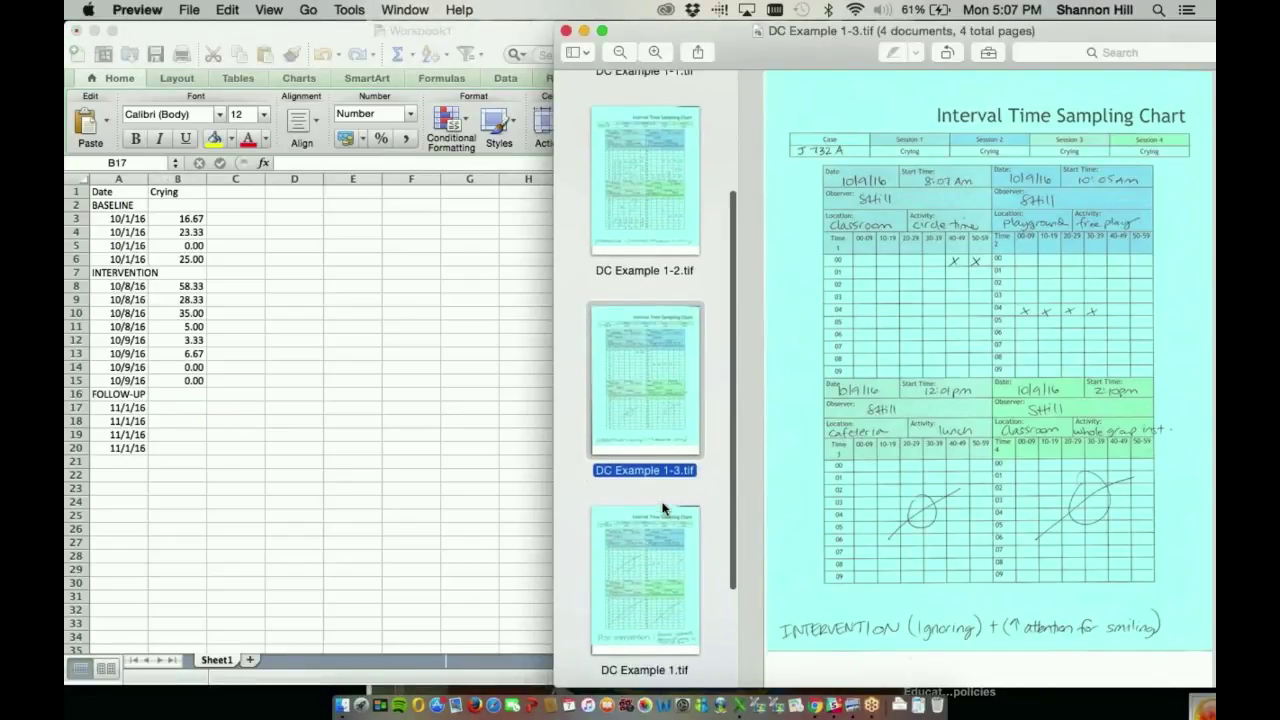
pyautogui.click(645, 567)
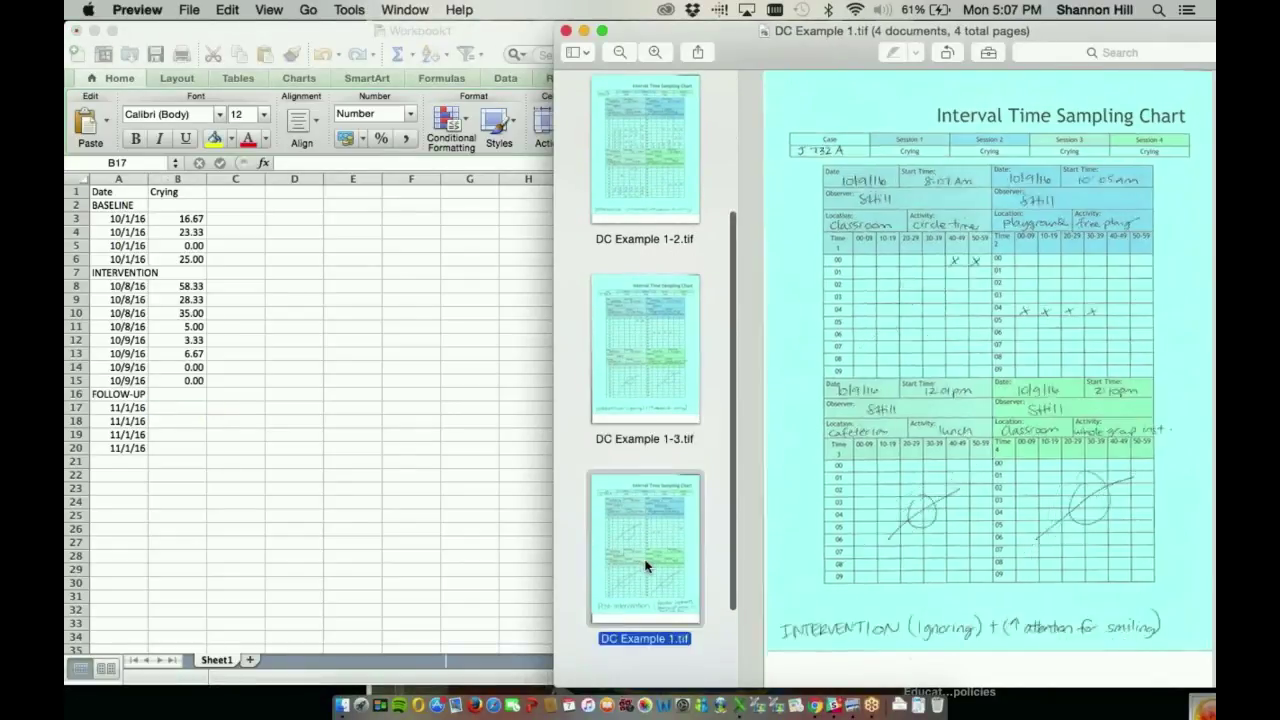
pyautogui.click(170, 411)
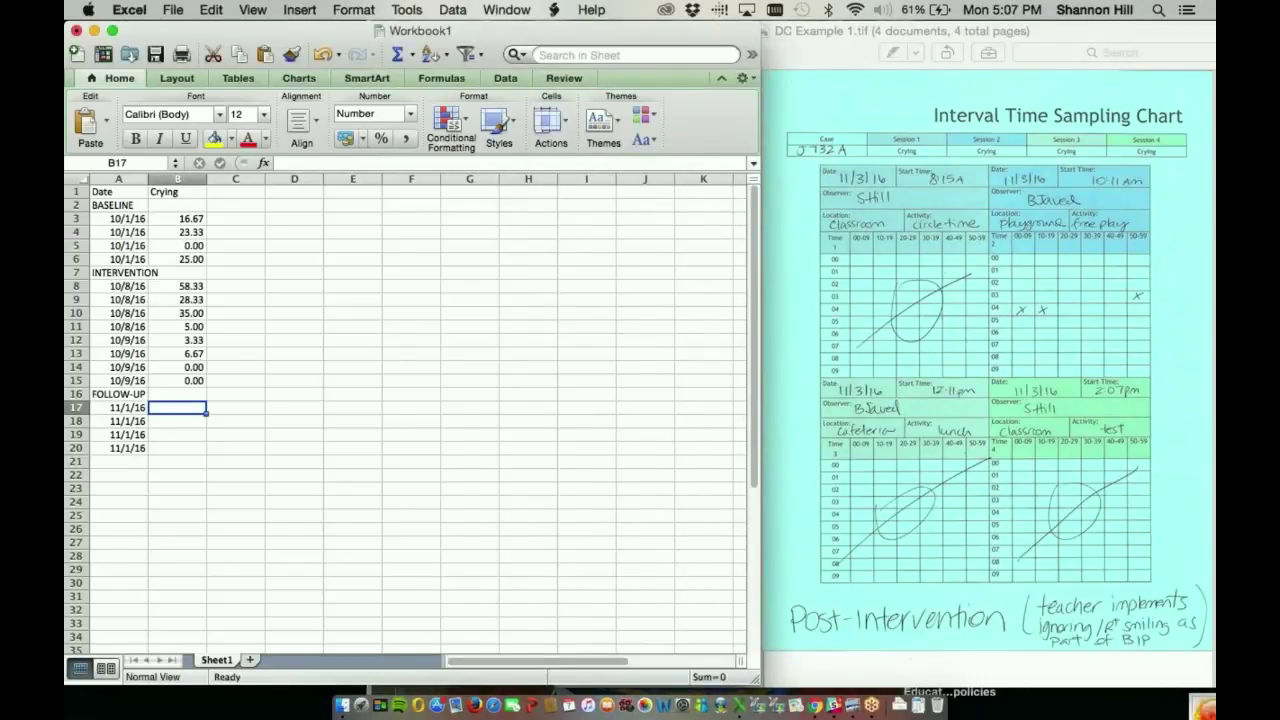
# Enter 0 in B17 and the formula =(3/60)*100 in B18 for the first two follow-up sessions.
pyautogui.write('0')
pyautogui.press('Return')
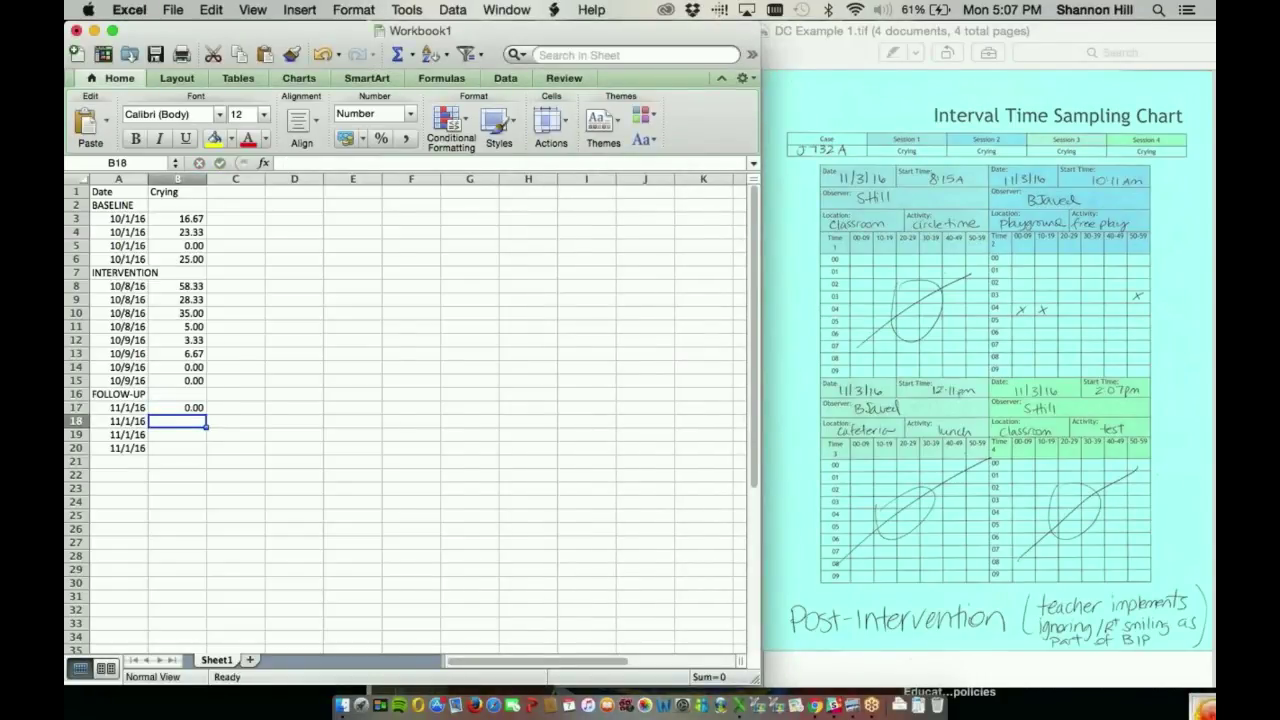
pyautogui.write('=')
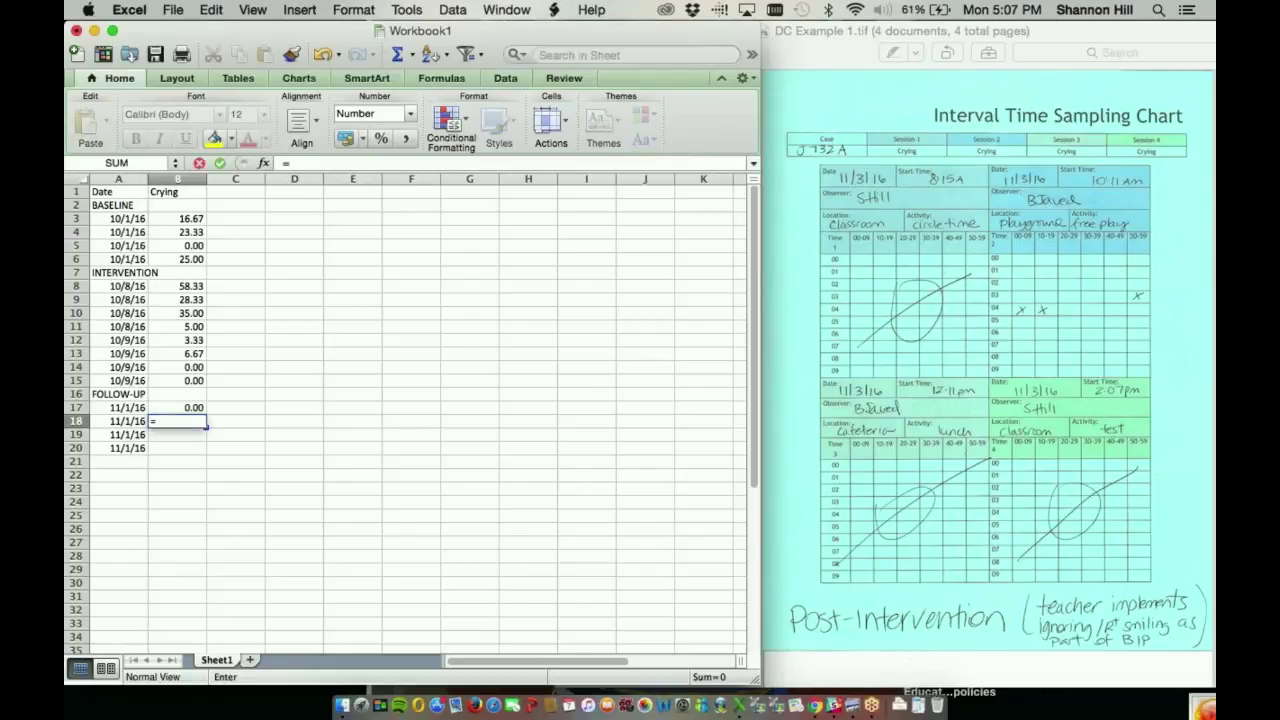
pyautogui.write('(3/60)8100')
pyautogui.click(187, 434)
pyautogui.click(190, 421)
pyautogui.press('BackSpace')
pyautogui.write('*')
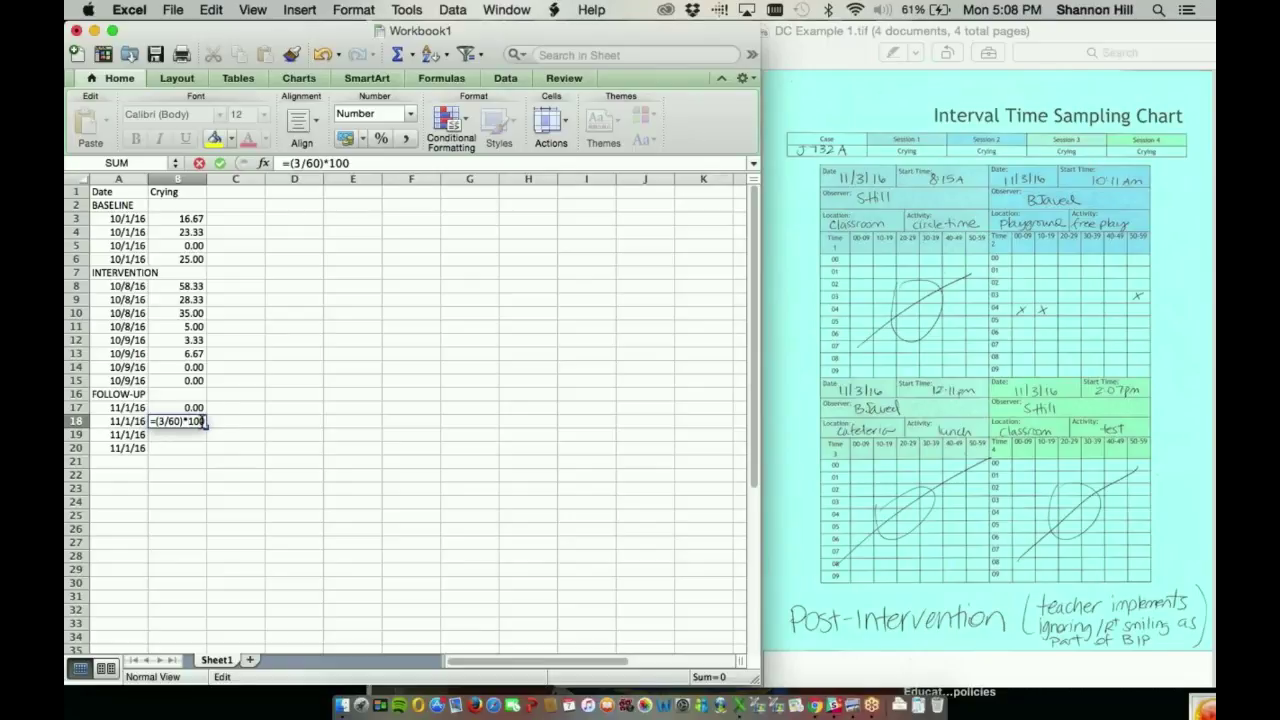
pyautogui.press('Return')
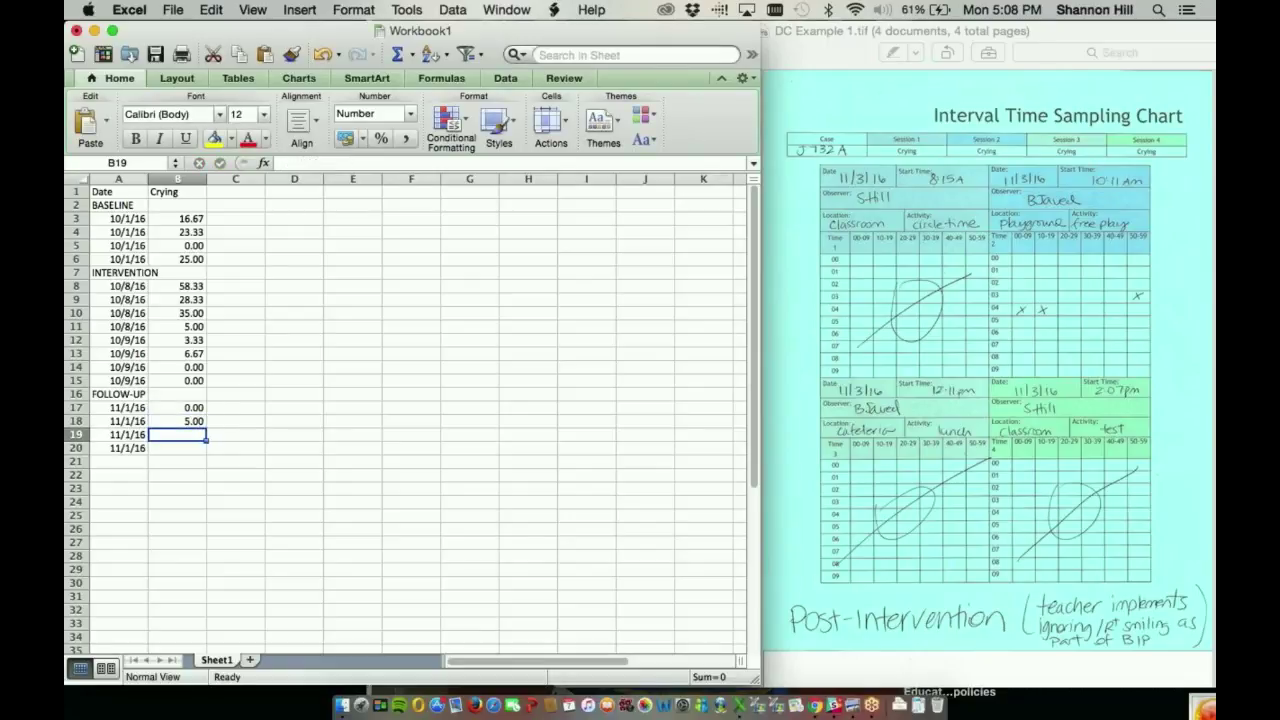
# Enter 0 in both B19 and B20 for the third and fourth follow-up sessions.
pyautogui.write('0')
pyautogui.press('Return')
pyautogui.write('0')
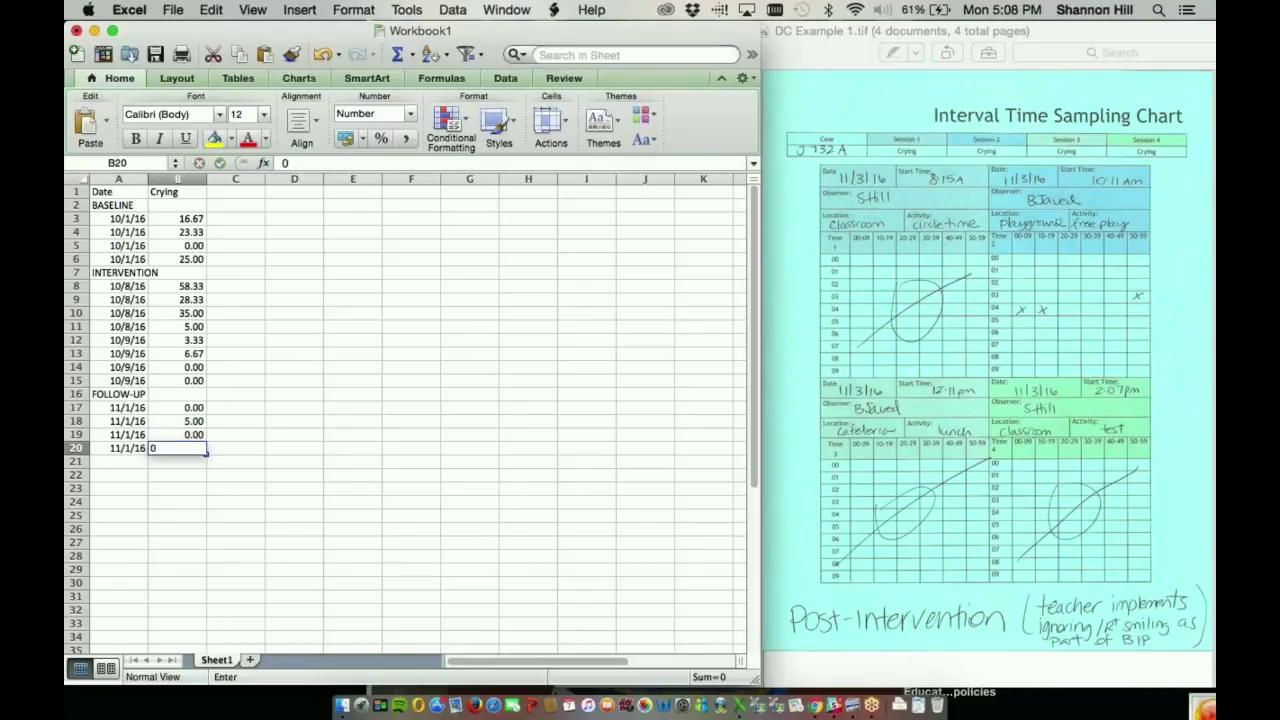
pyautogui.press('Return')
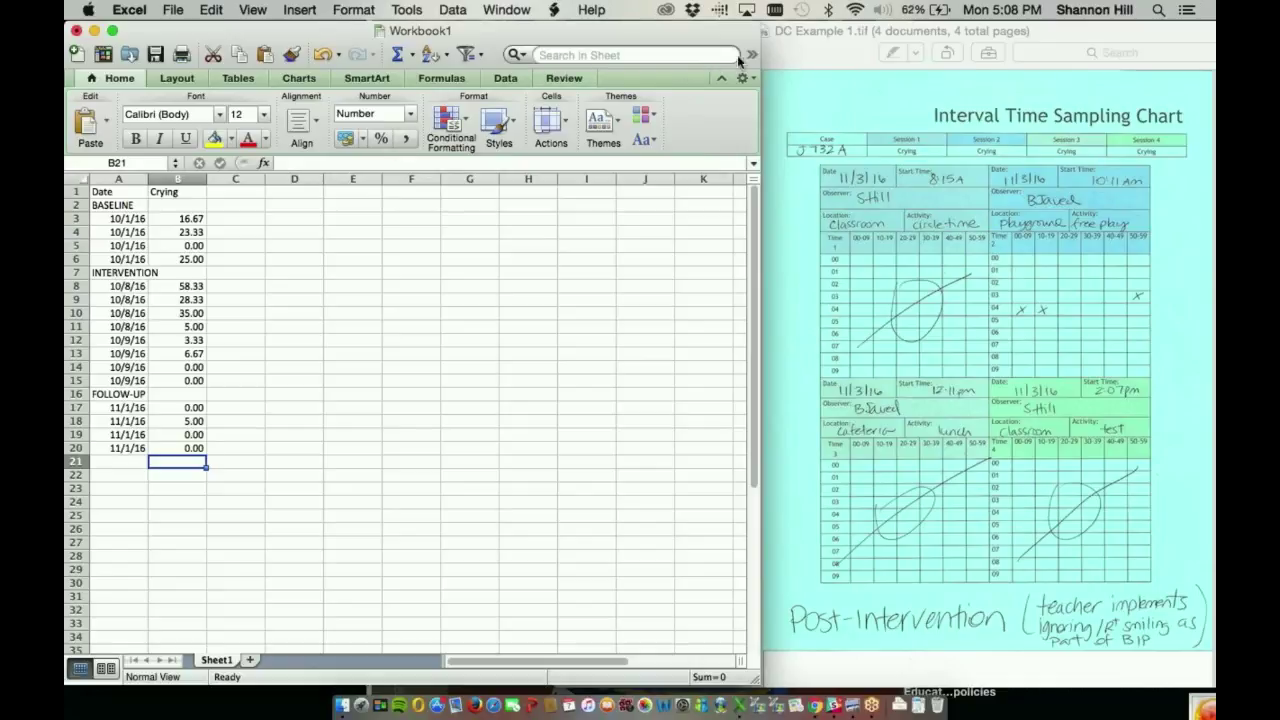
# Bring the Workbook1 window to the front and enlarge it to cover most of the screen.
pyautogui.click(837, 47)
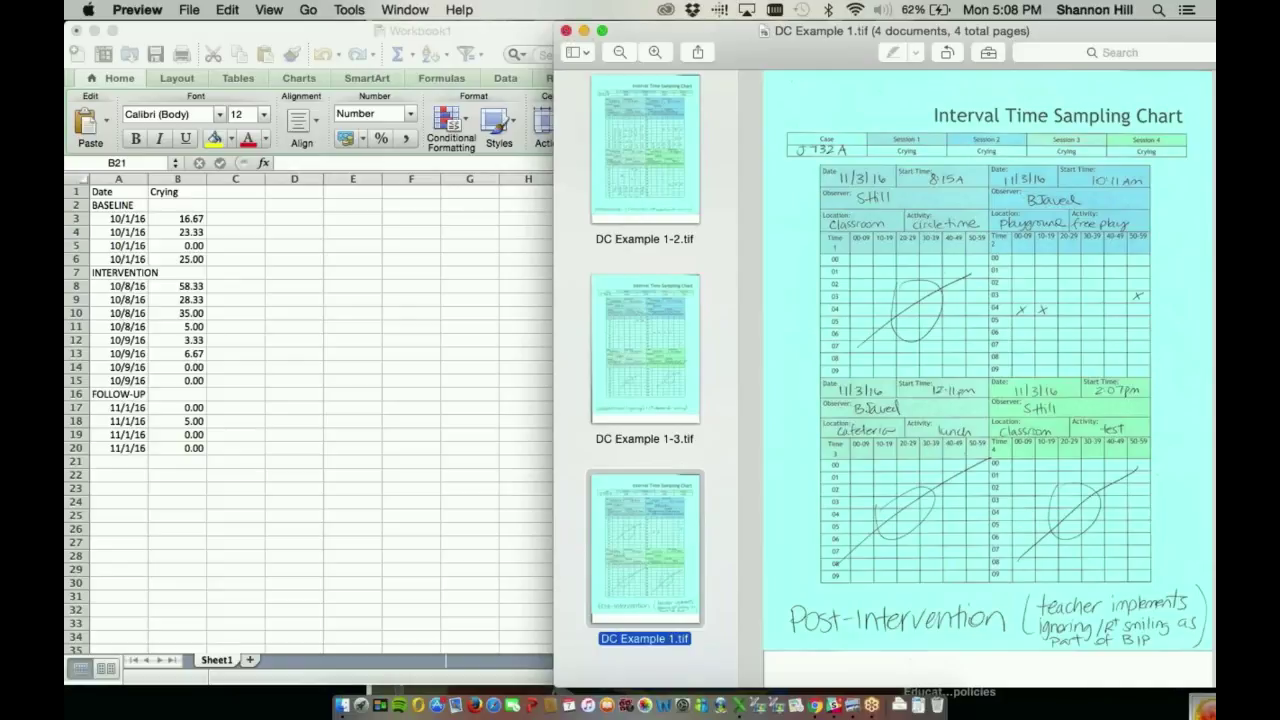
pyautogui.click(465, 36)
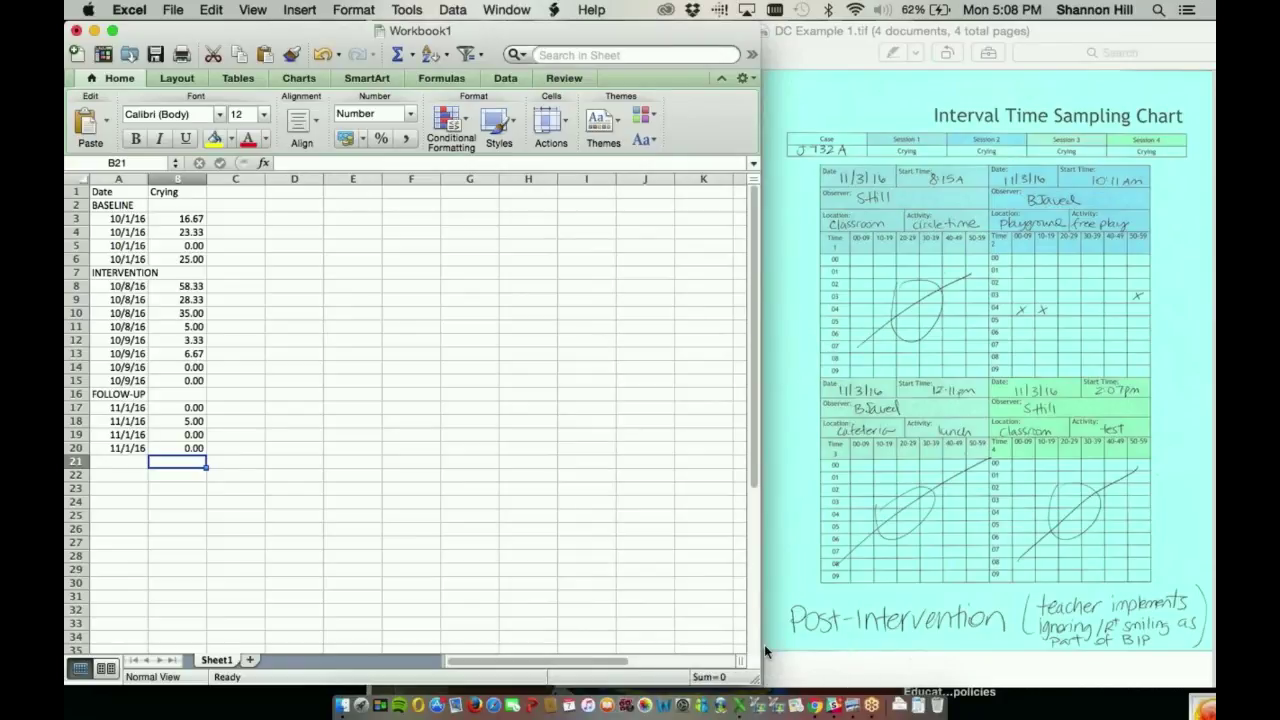
pyautogui.moveTo(764, 644); pyautogui.dragTo(1180, 696)
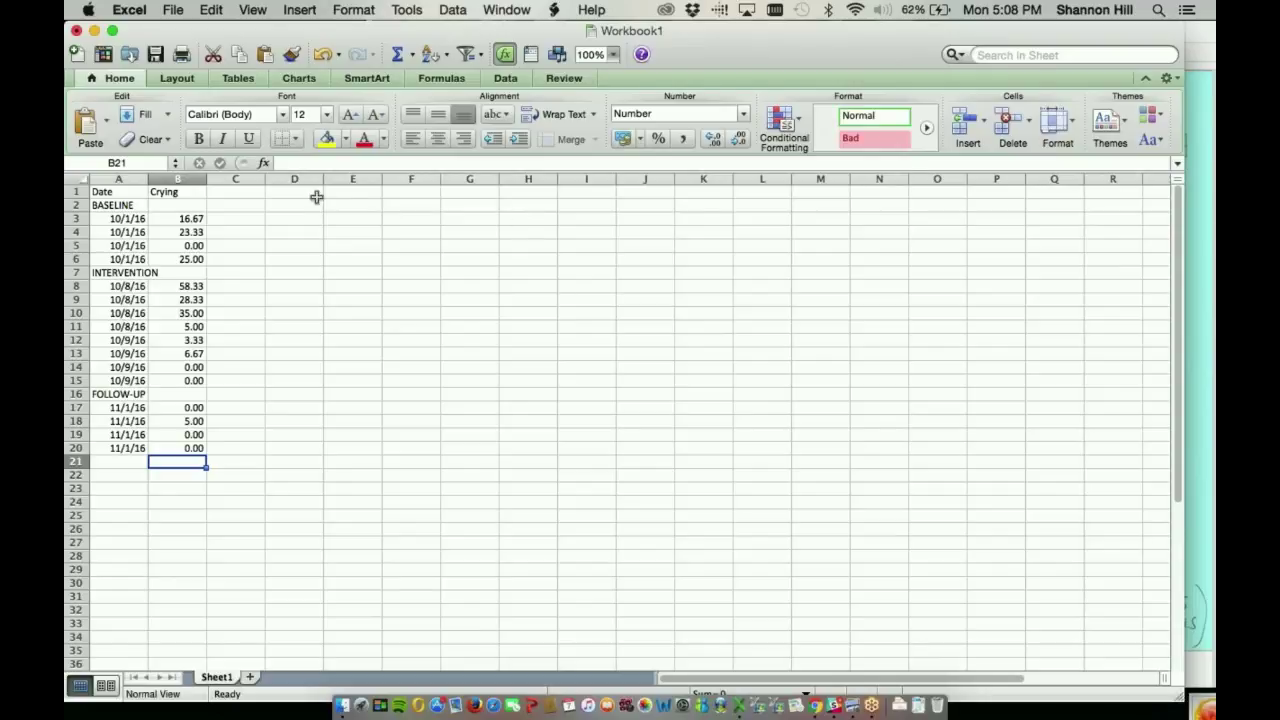
# Enter the column heading Phase Change in C1.
pyautogui.click(241, 192)
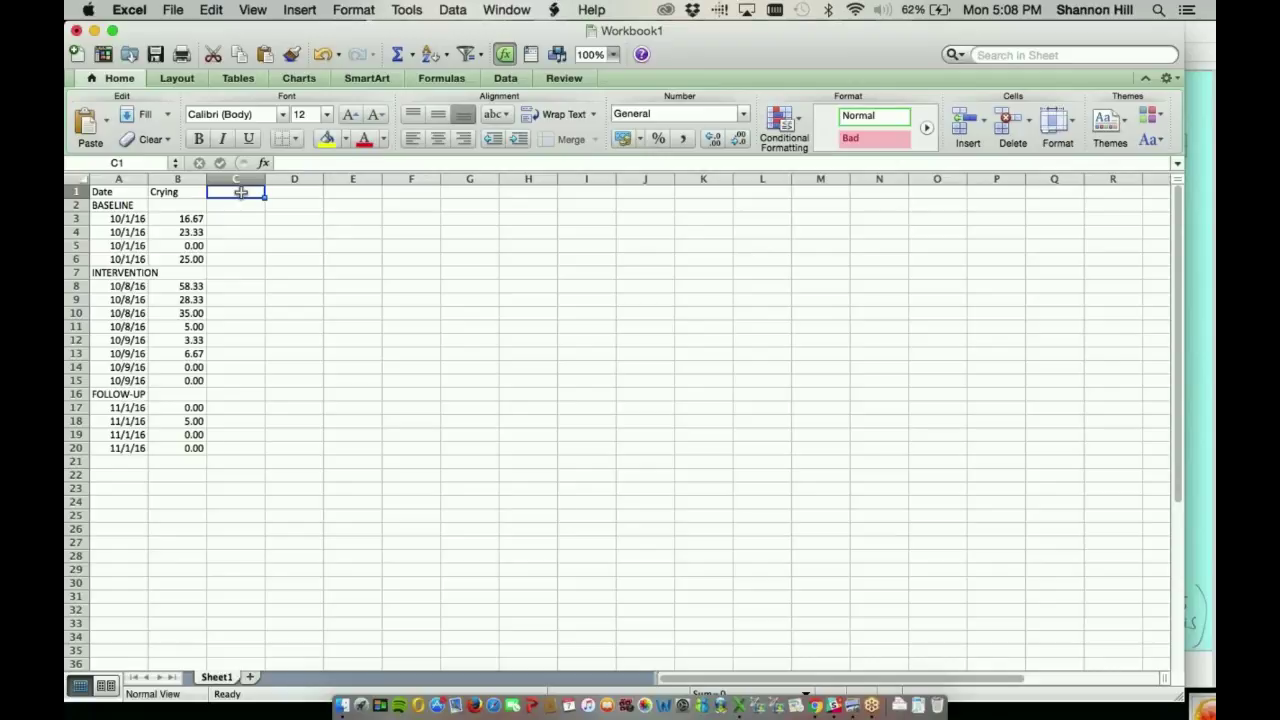
pyautogui.write('P')
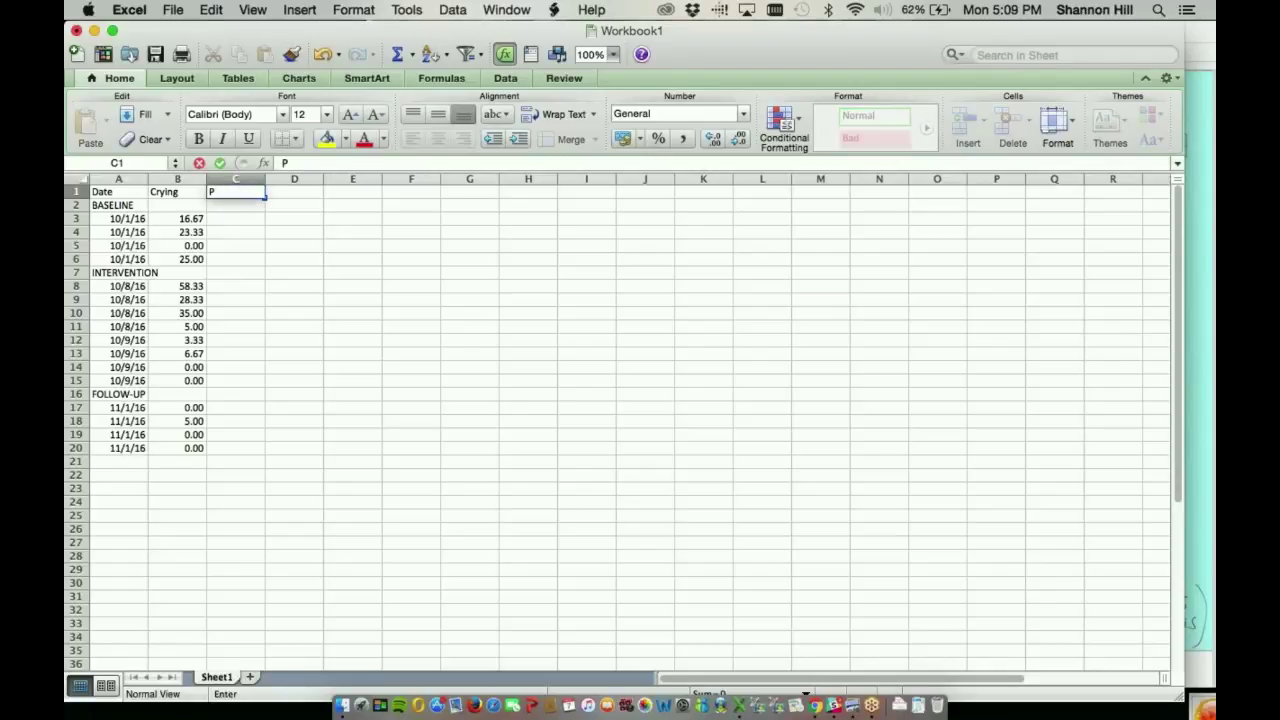
pyautogui.write('hase Change')
pyautogui.click(258, 206)
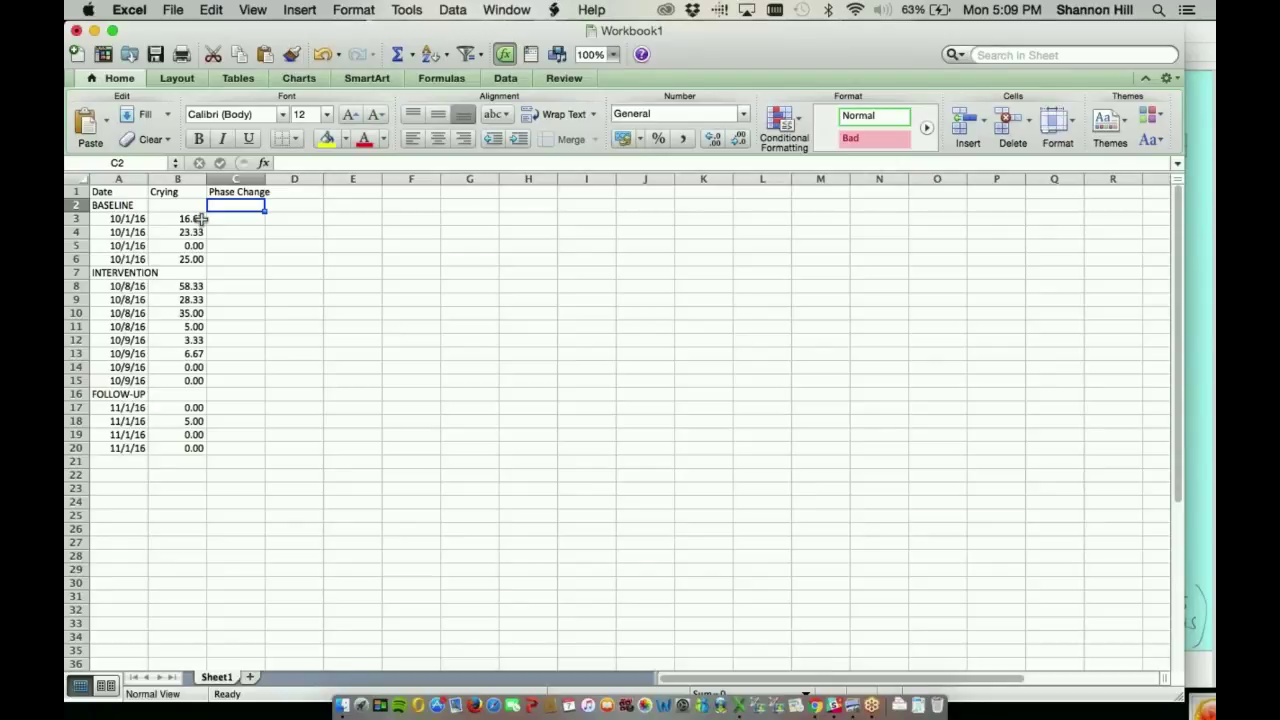
# Enter 60 in the Phase Change column for the BASELINE, INTERVENTION and FOLLOW-UP rows, cells C2, C7 and C16.
pyautogui.click(172, 287)
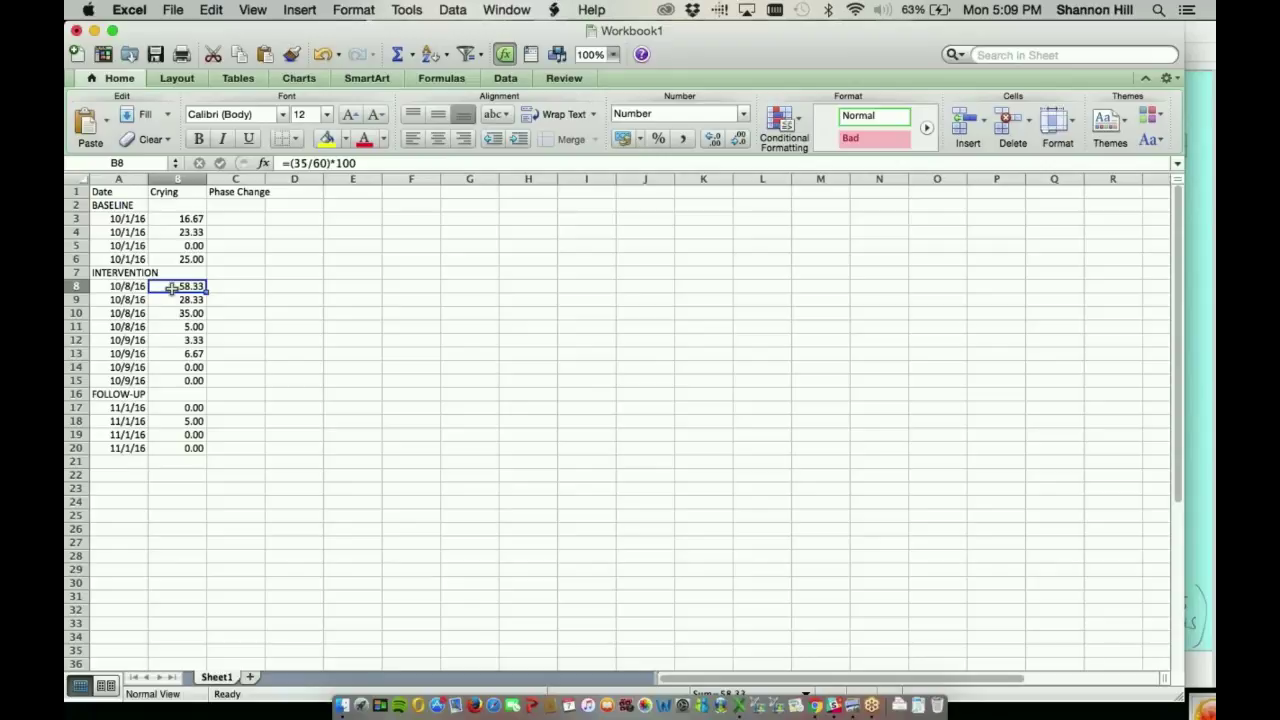
pyautogui.click(236, 205)
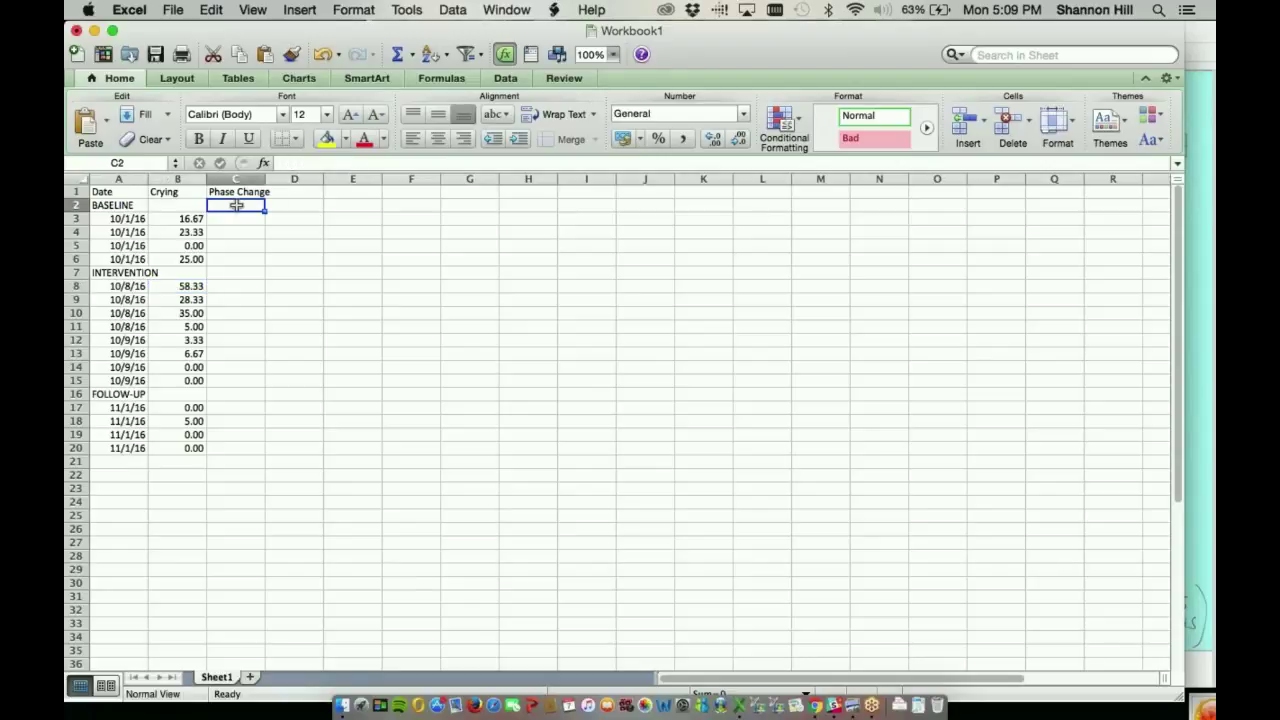
pyautogui.write('60')
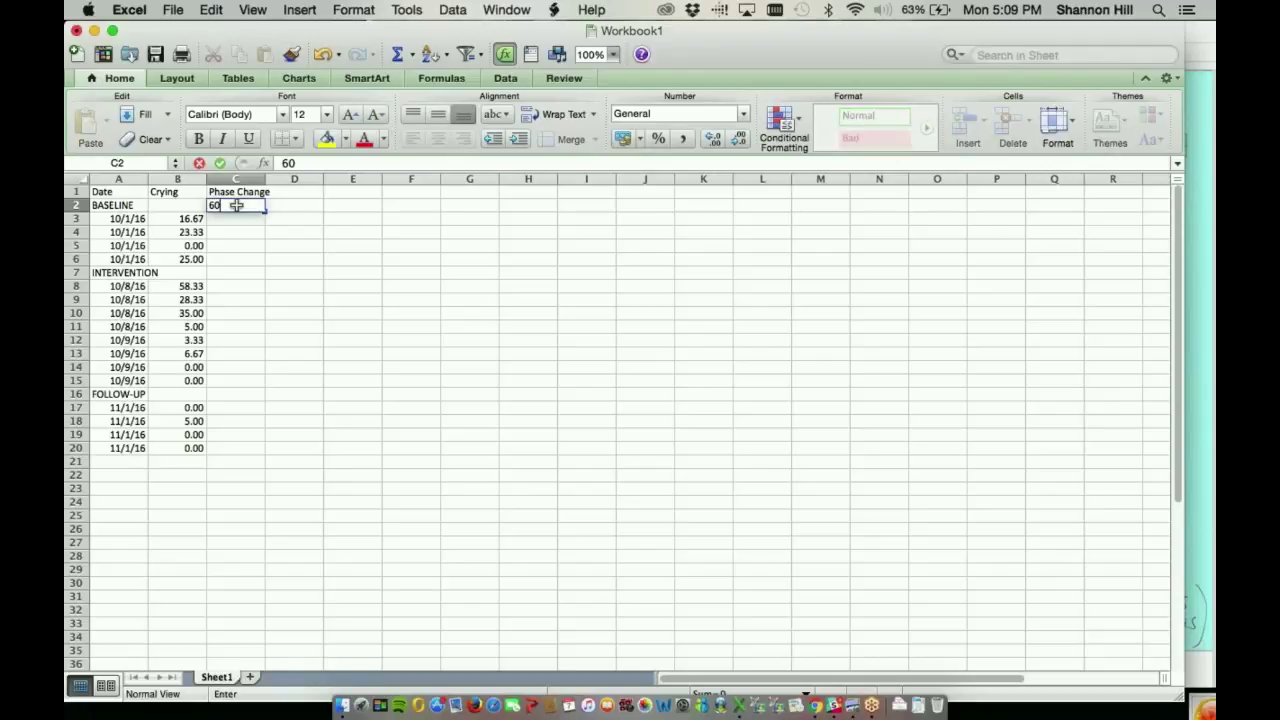
pyautogui.click(226, 272)
pyautogui.write('60')
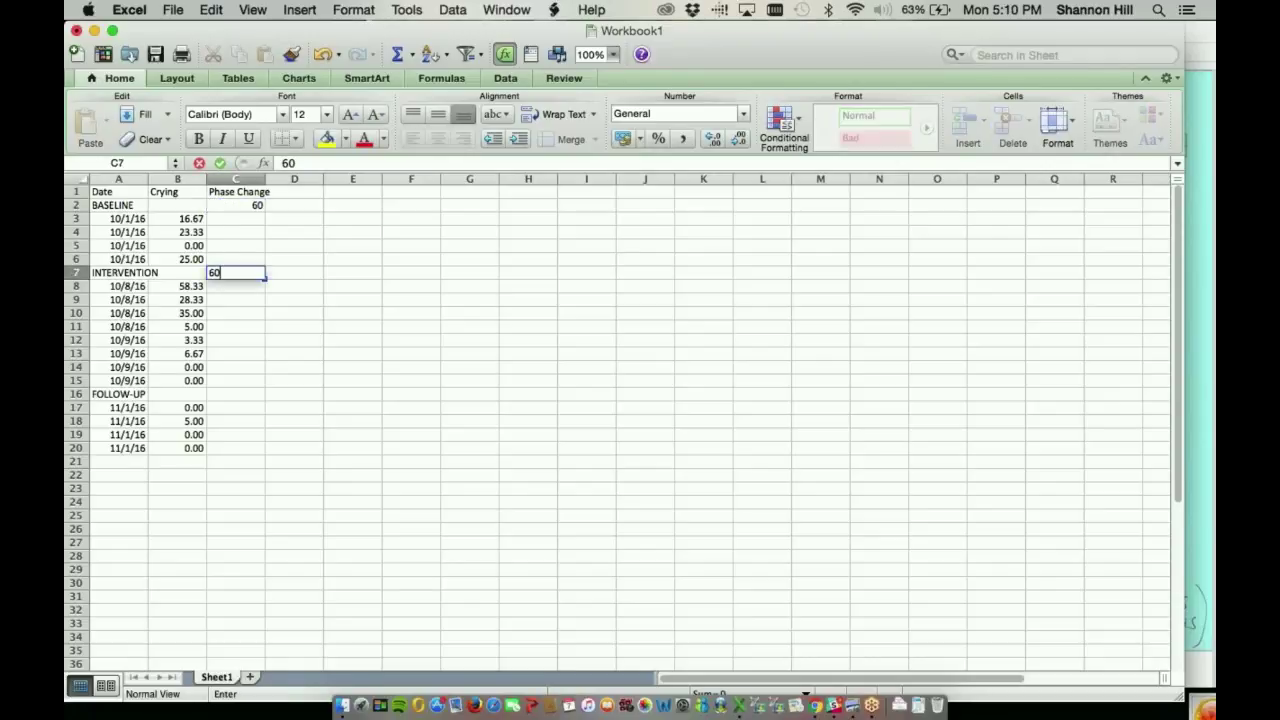
pyautogui.click(242, 390)
pyautogui.write('60')
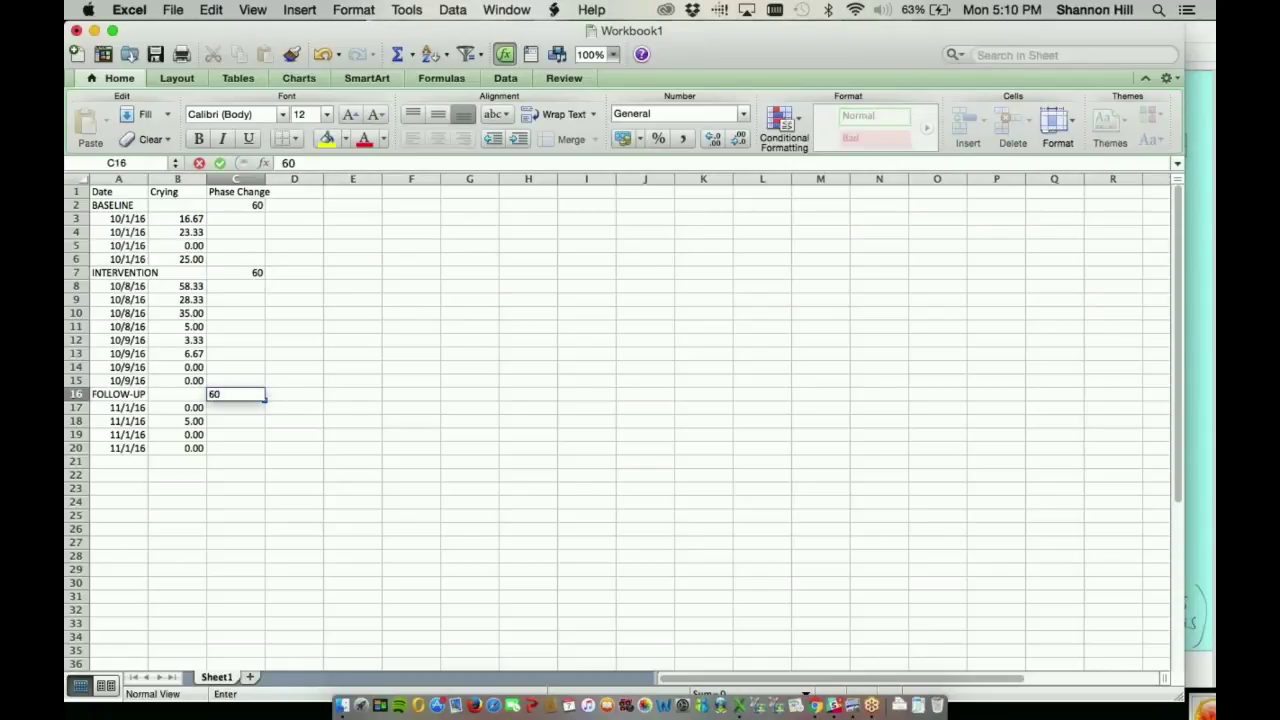
pyautogui.press('Return')
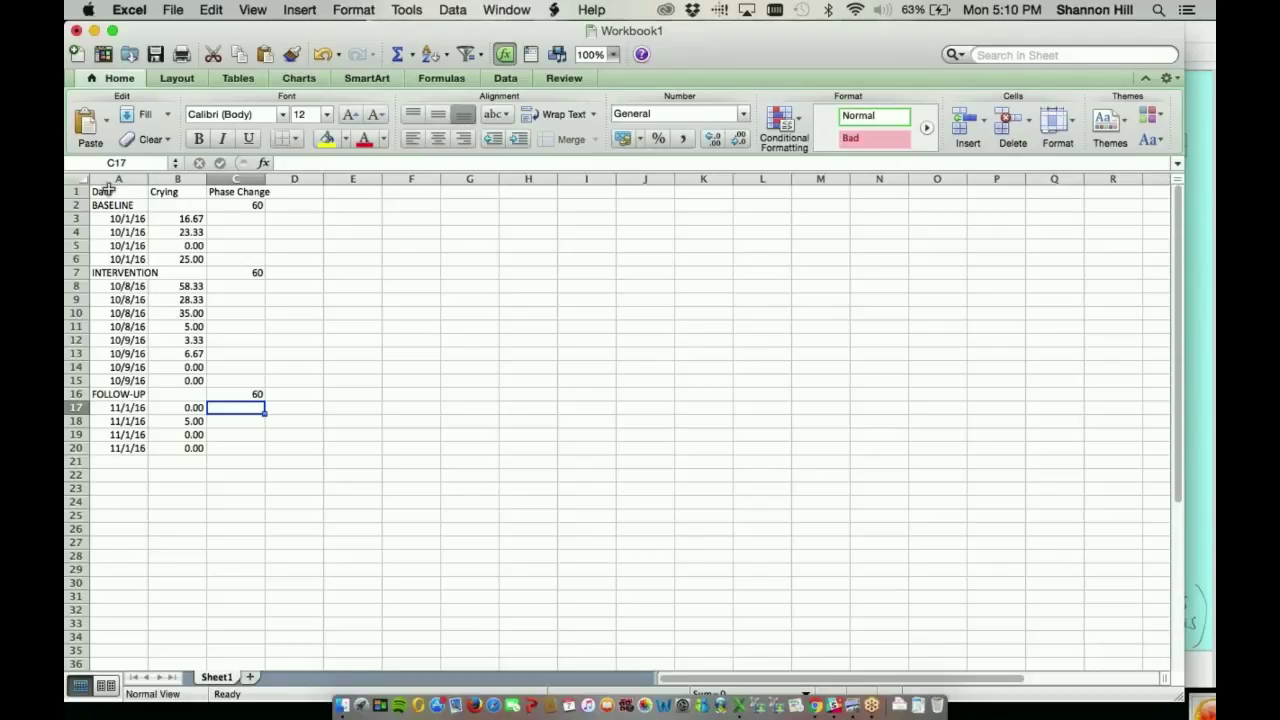
# Insert a 2-D Line chart from A1:C20, placed beside the data and enlarged to span about E2 to O29.
pyautogui.moveTo(105, 191); pyautogui.dragTo(255, 440)
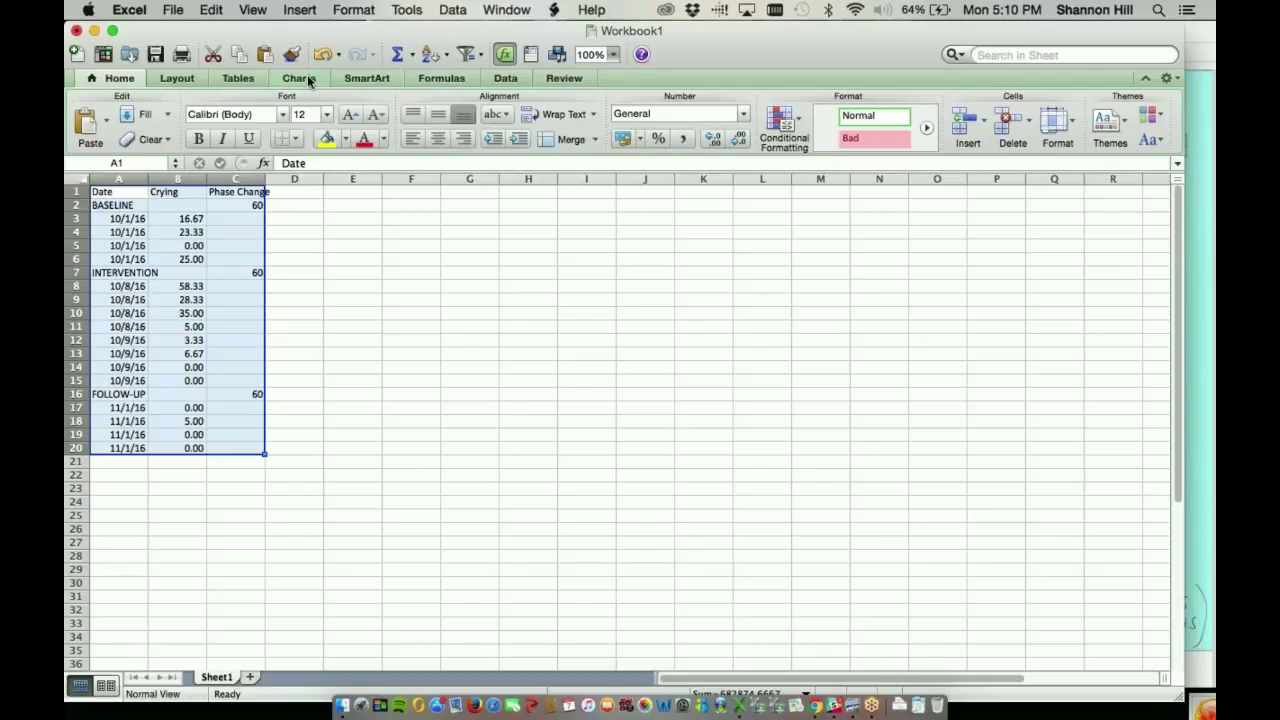
pyautogui.click(299, 78)
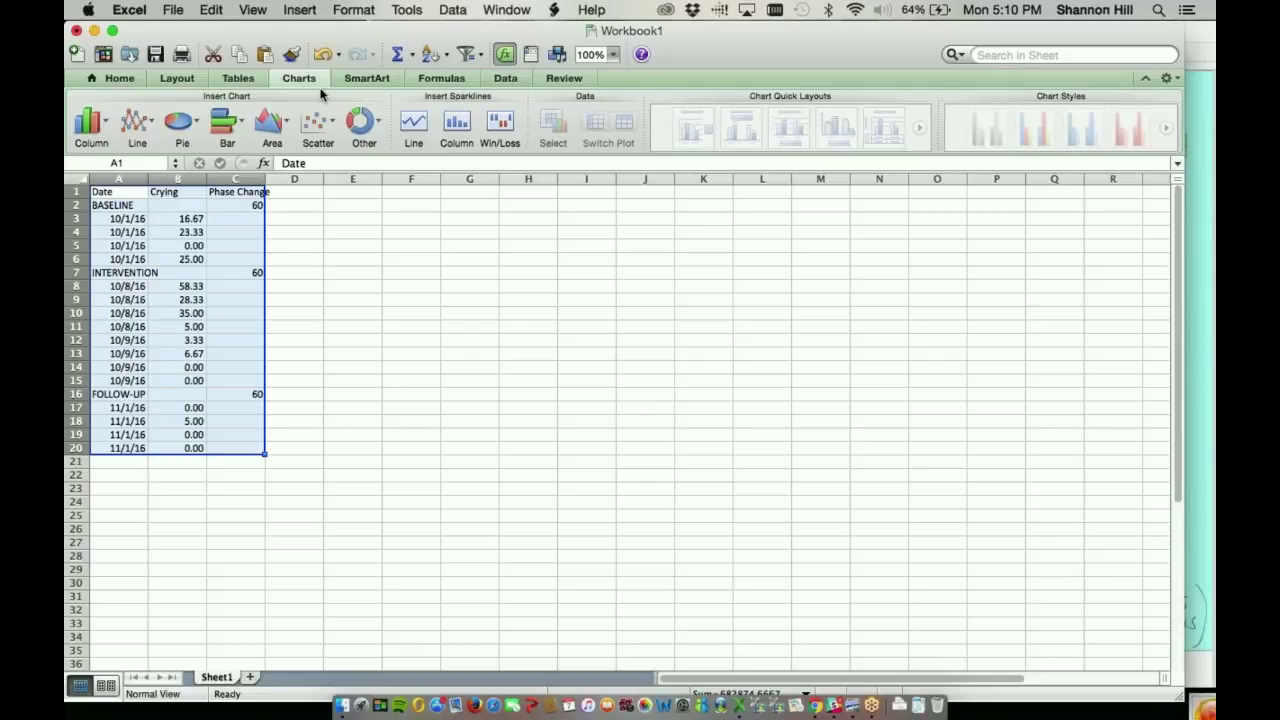
pyautogui.click(133, 131)
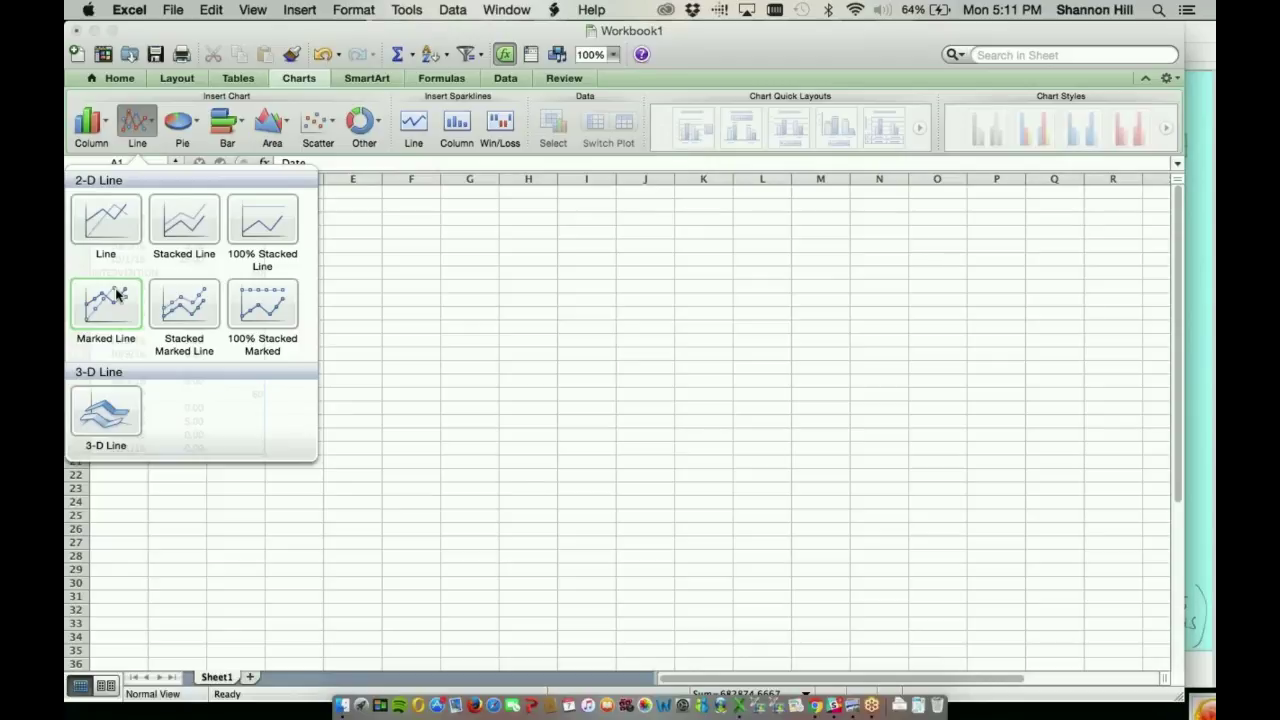
pyautogui.click(125, 212)
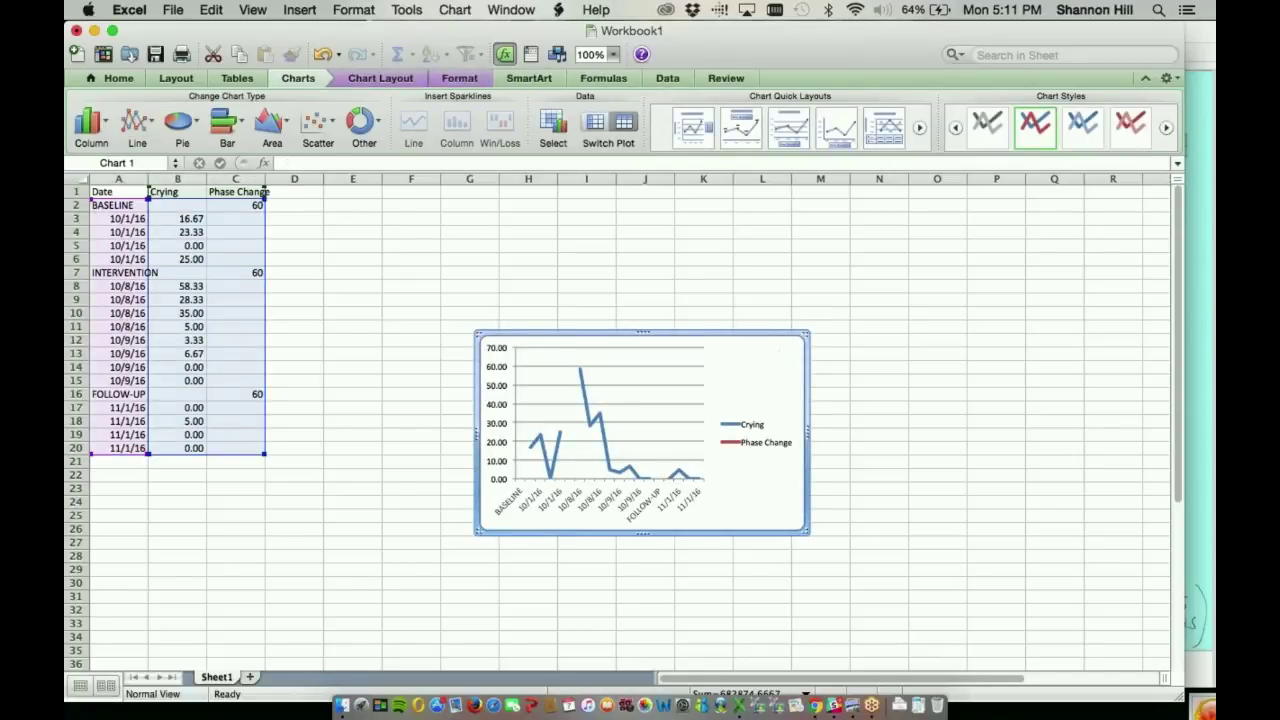
pyautogui.moveTo(757, 354); pyautogui.dragTo(626, 228)
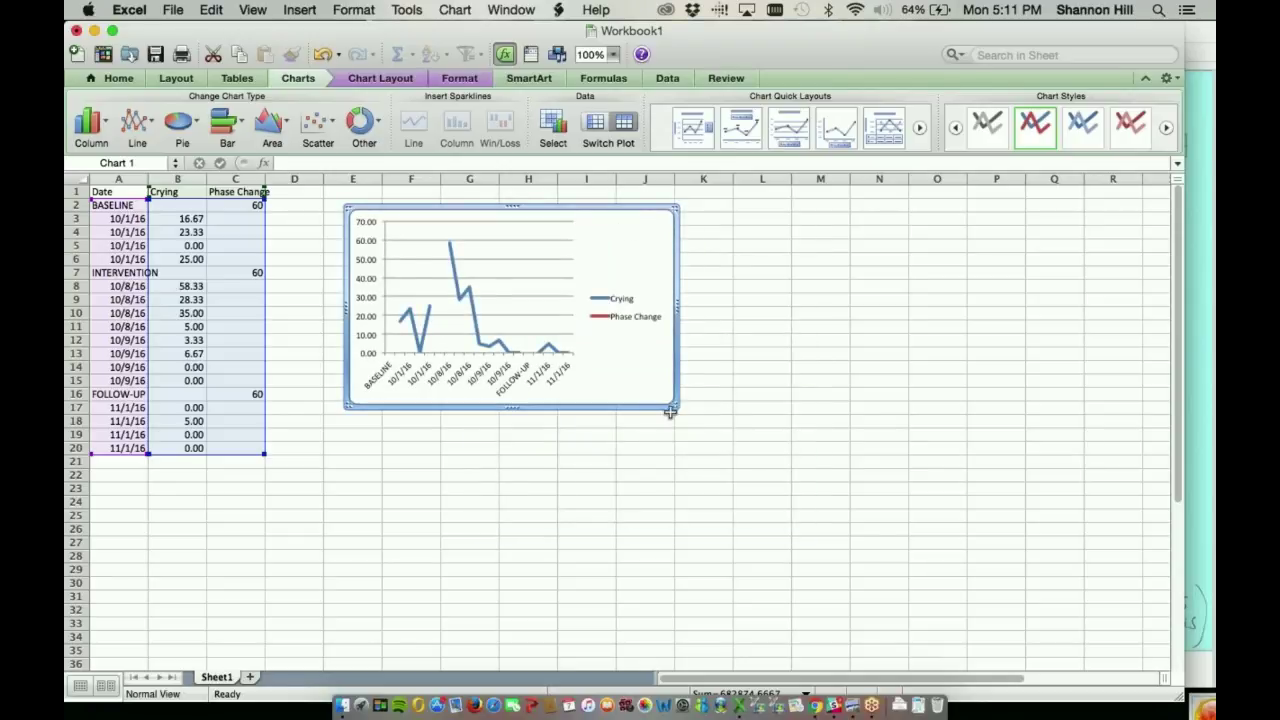
pyautogui.moveTo(670, 408); pyautogui.dragTo(967, 575)
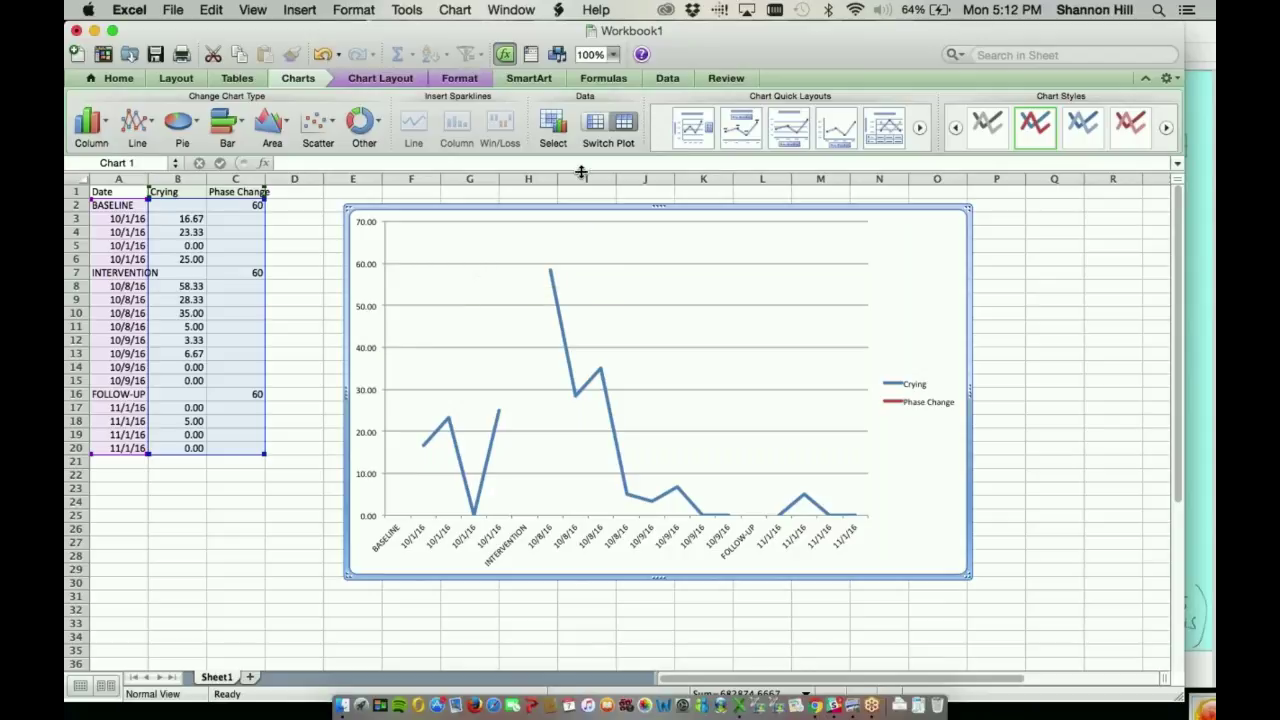
# Add error bars to the chart based on the Phase Change series, using the error bar options.
pyautogui.click(350, 79)
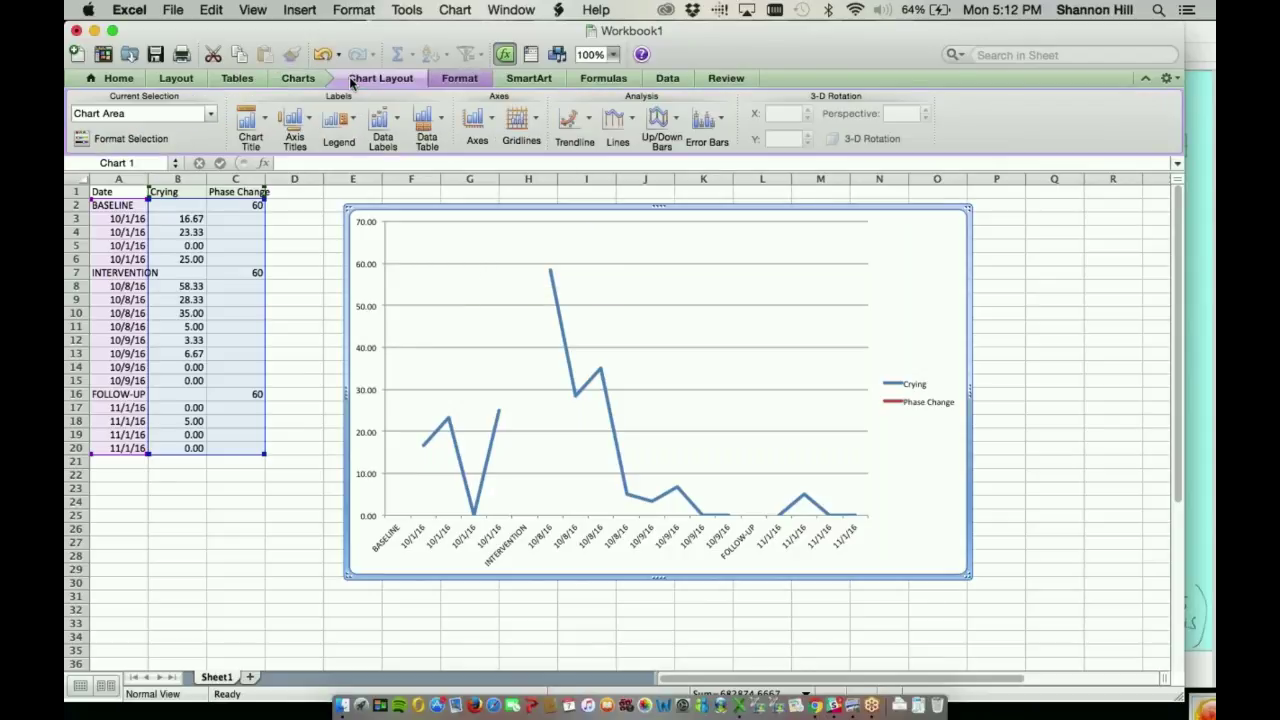
pyautogui.click(718, 121)
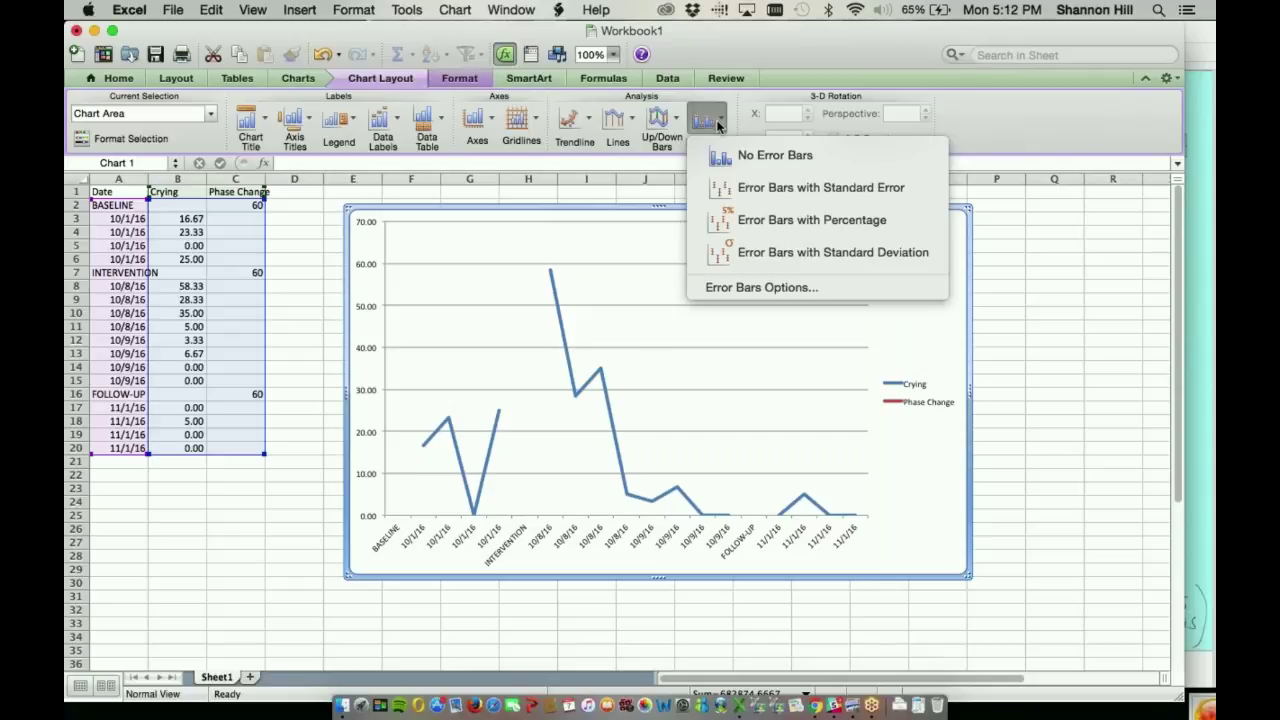
pyautogui.click(761, 288)
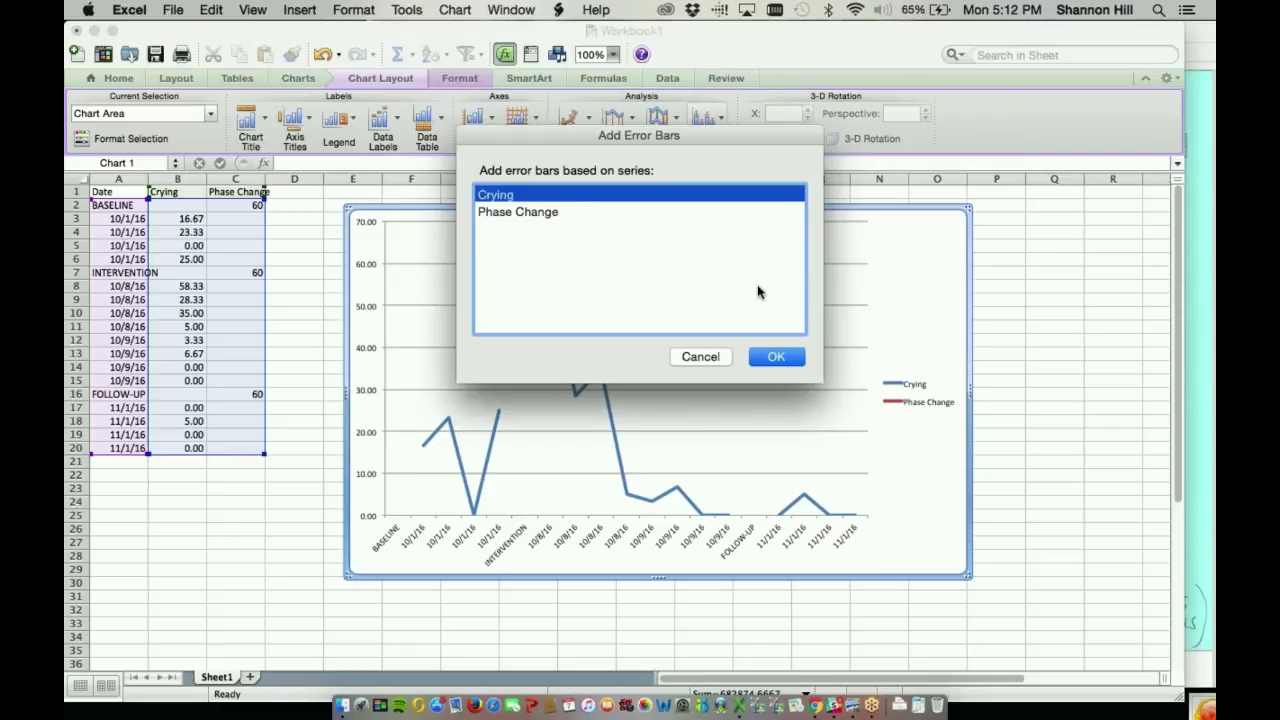
pyautogui.click(527, 213)
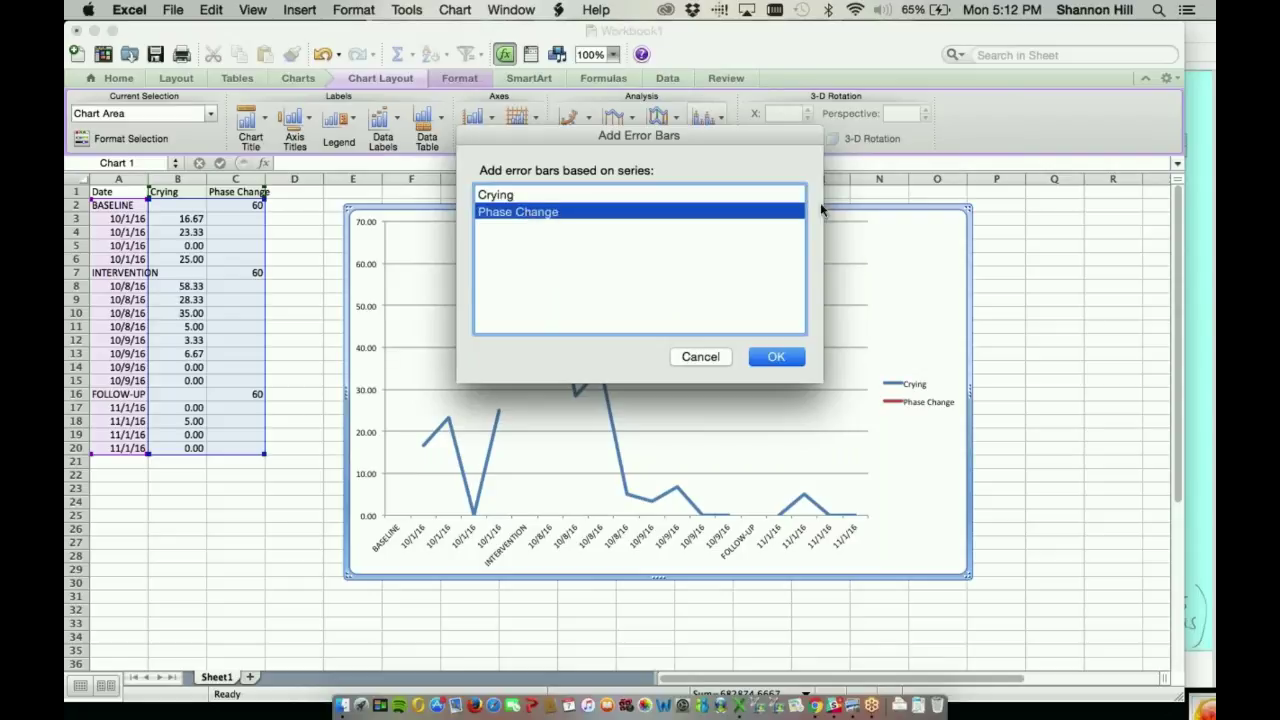
pyautogui.click(777, 357)
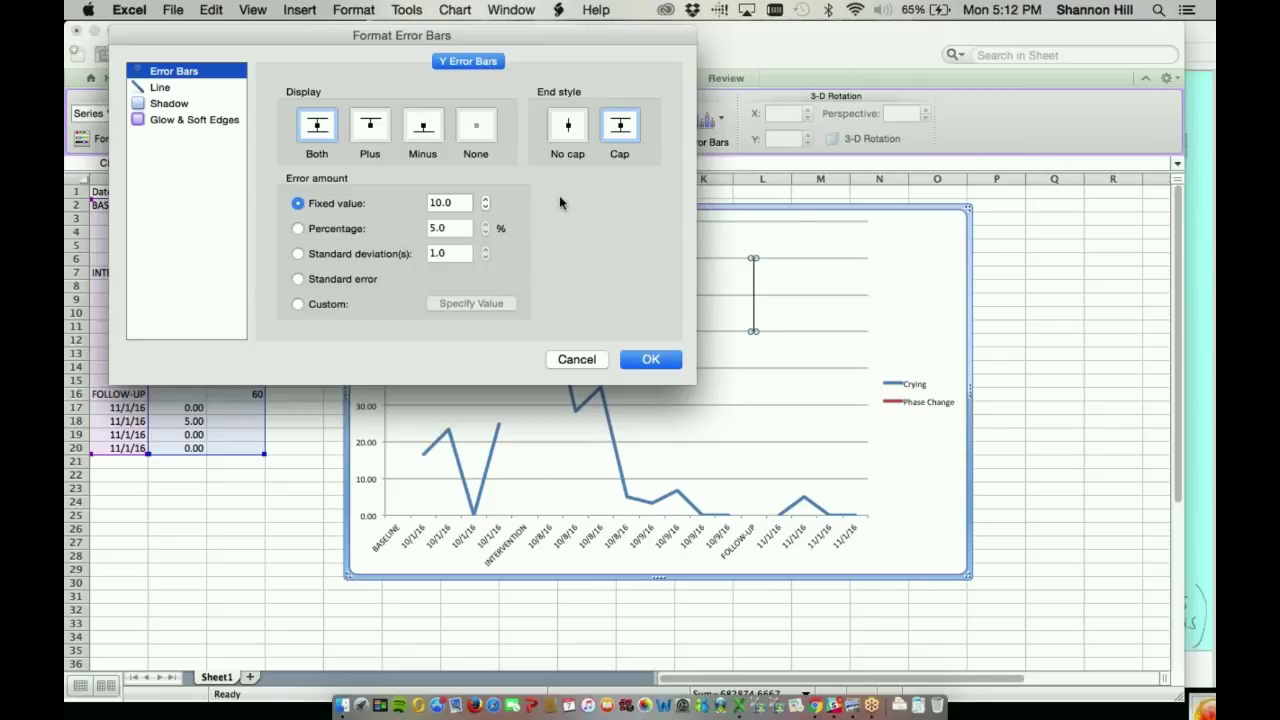
# Set the Phase Change error bars to Minus display with a fixed value of 60, and select the chart area.
pyautogui.click(432, 128)
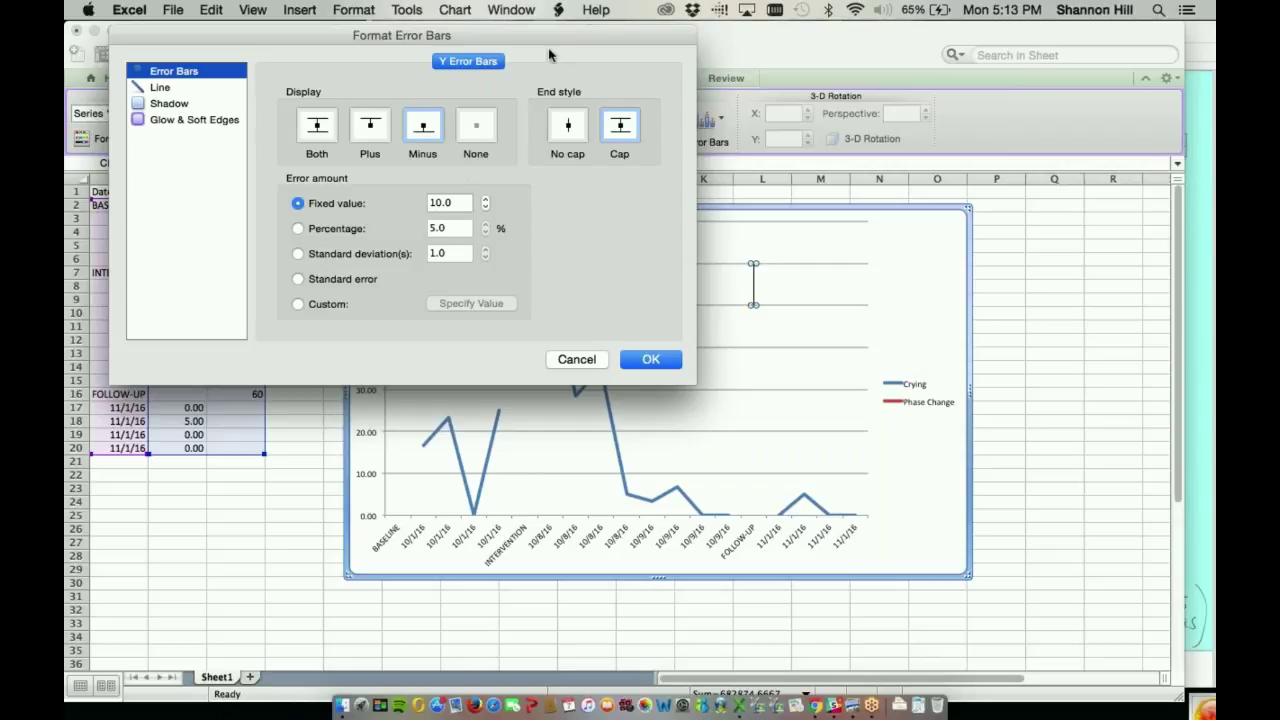
pyautogui.moveTo(546, 40); pyautogui.dragTo(827, 93)
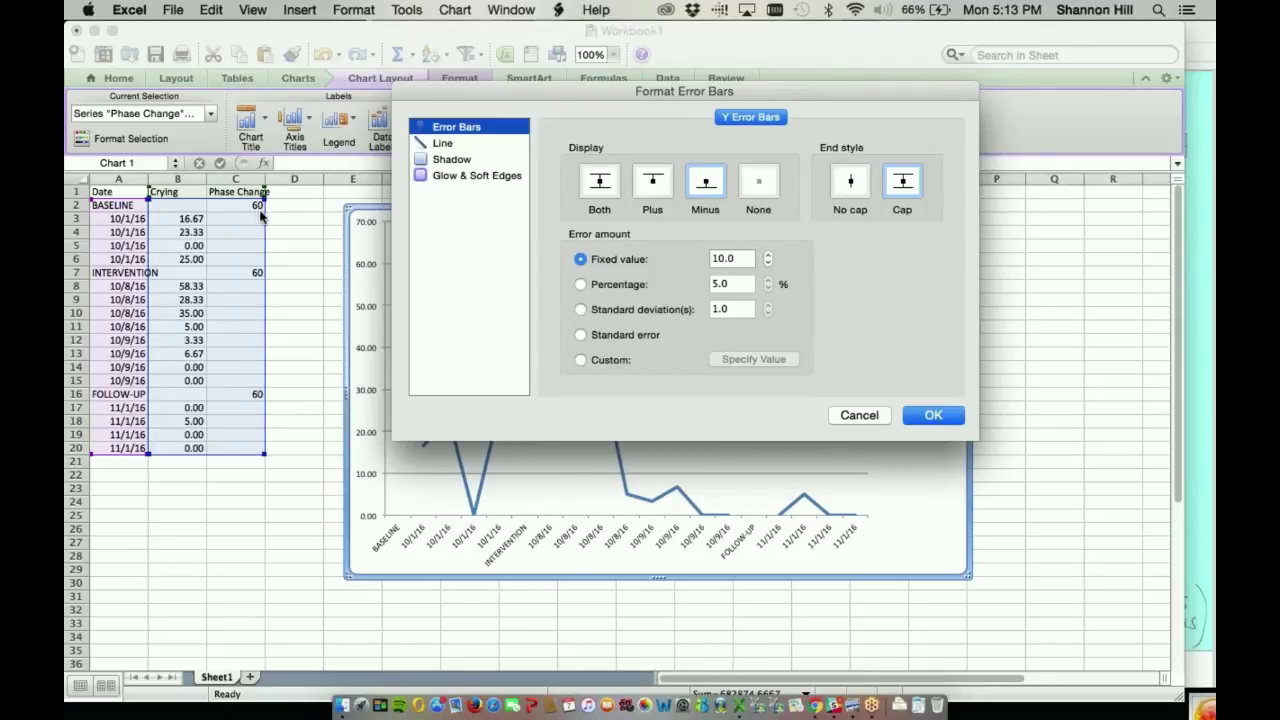
pyautogui.click(730, 259)
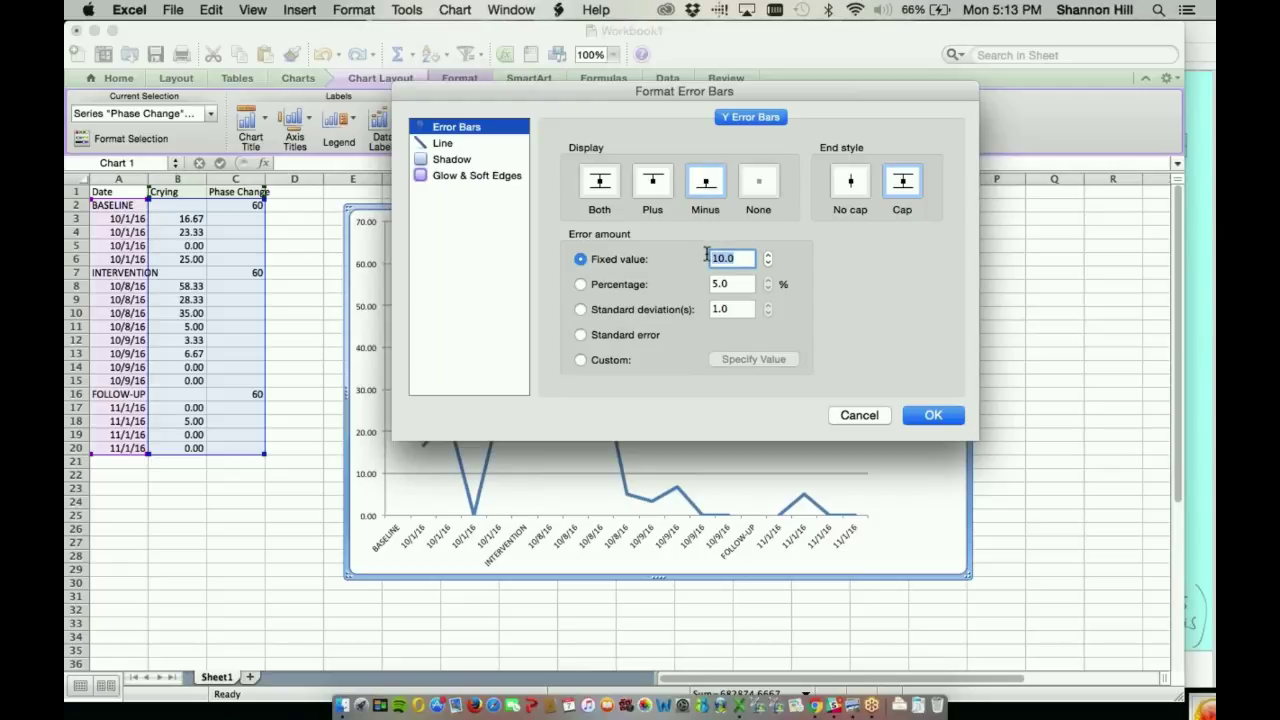
pyautogui.write('60')
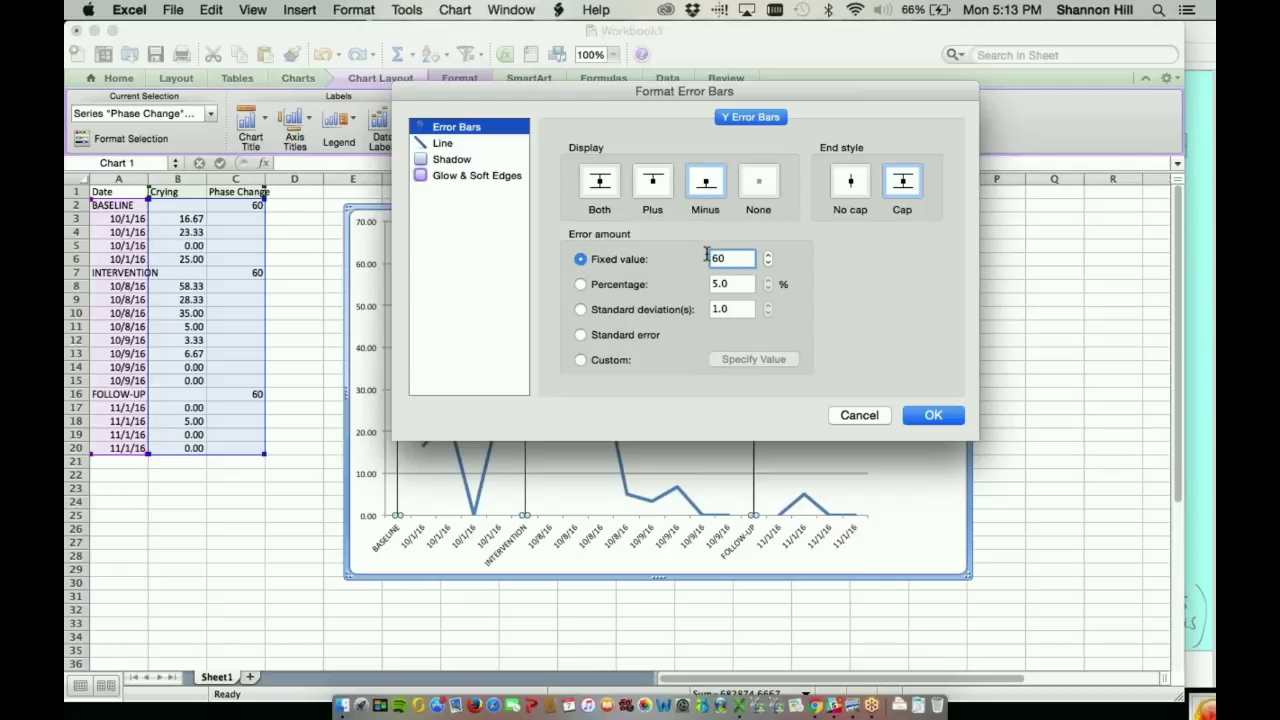
pyautogui.click(941, 416)
pyautogui.click(938, 415)
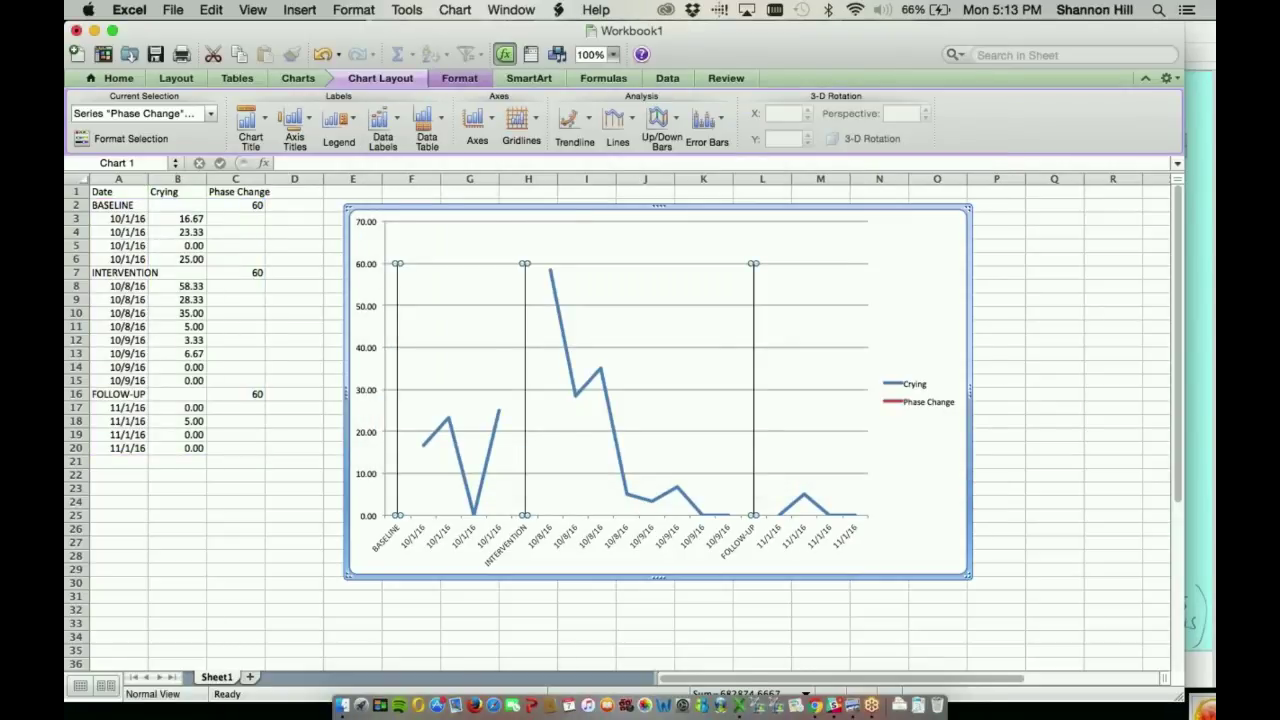
pyautogui.click(955, 368)
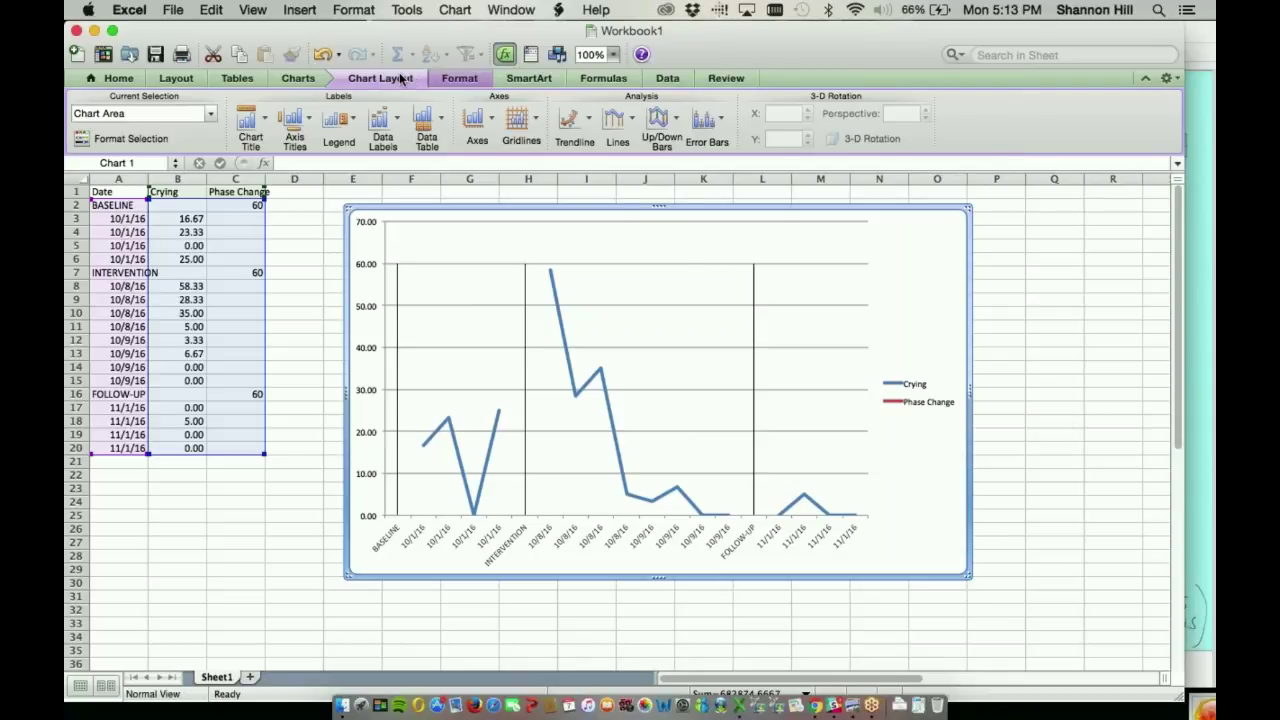
# Add a title above the chart reading "Crying".
pyautogui.click(474, 119)
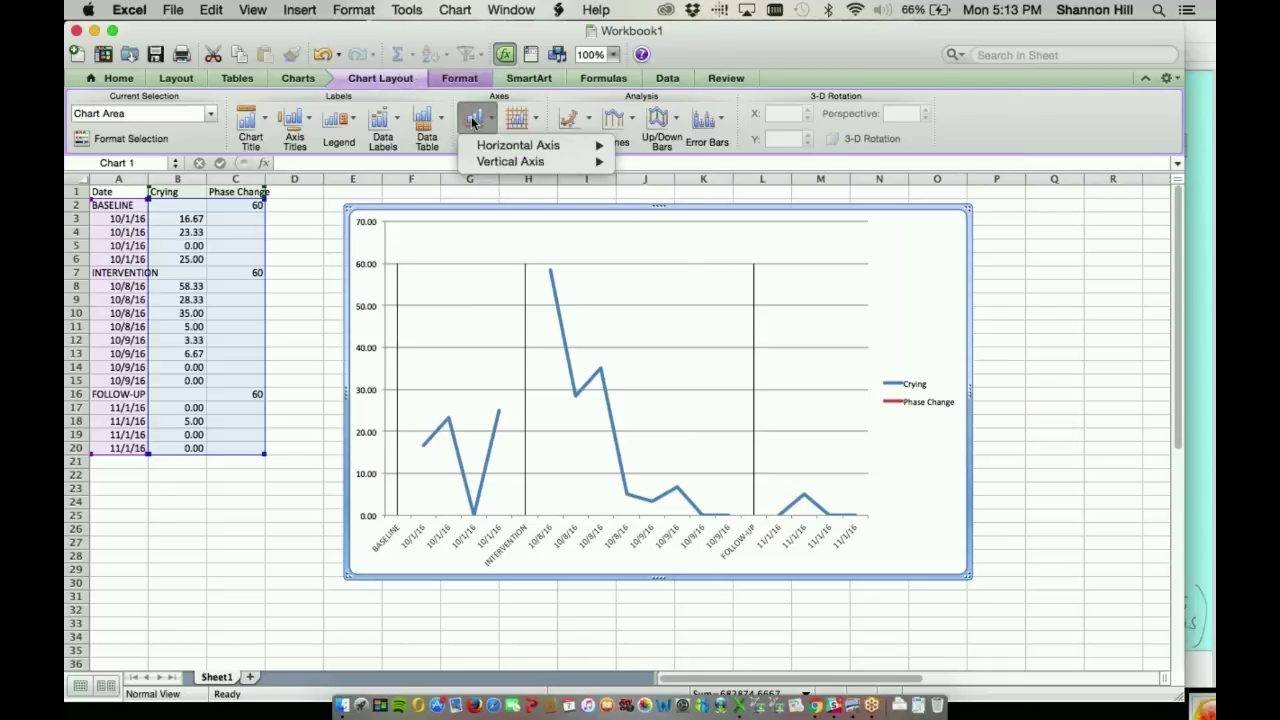
pyautogui.click(240, 123)
pyautogui.click(245, 123)
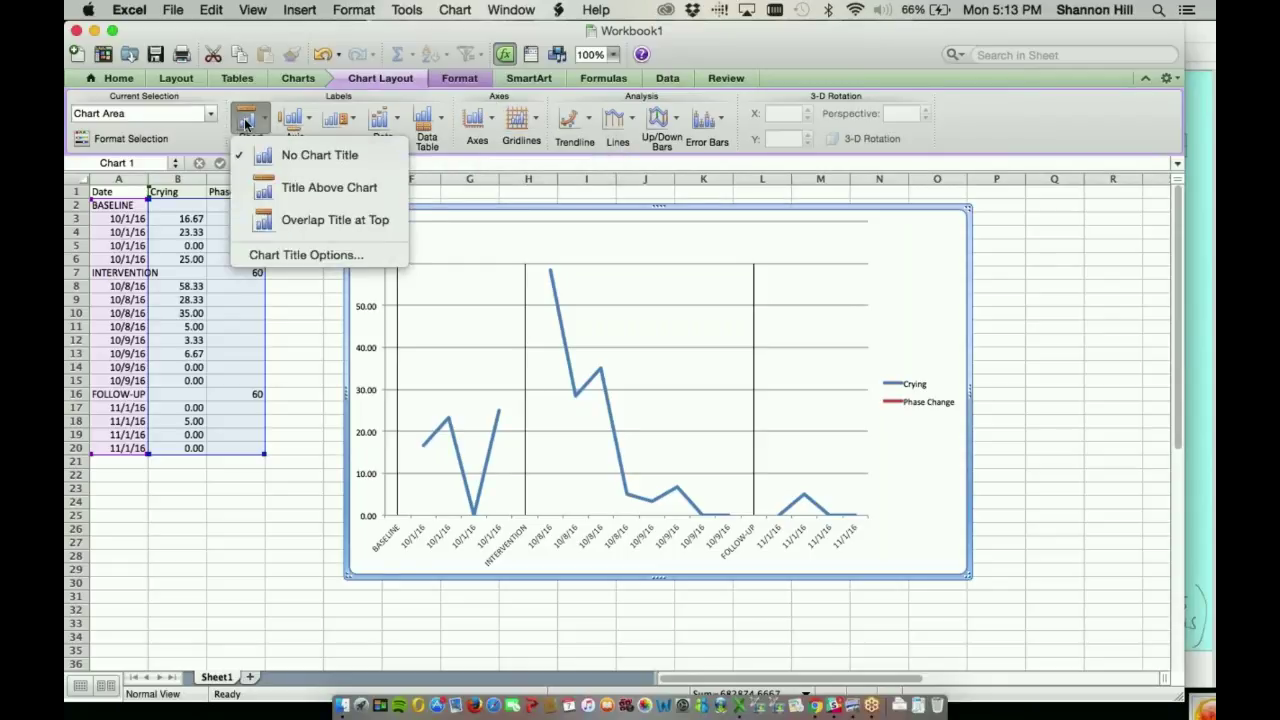
pyautogui.click(329, 187)
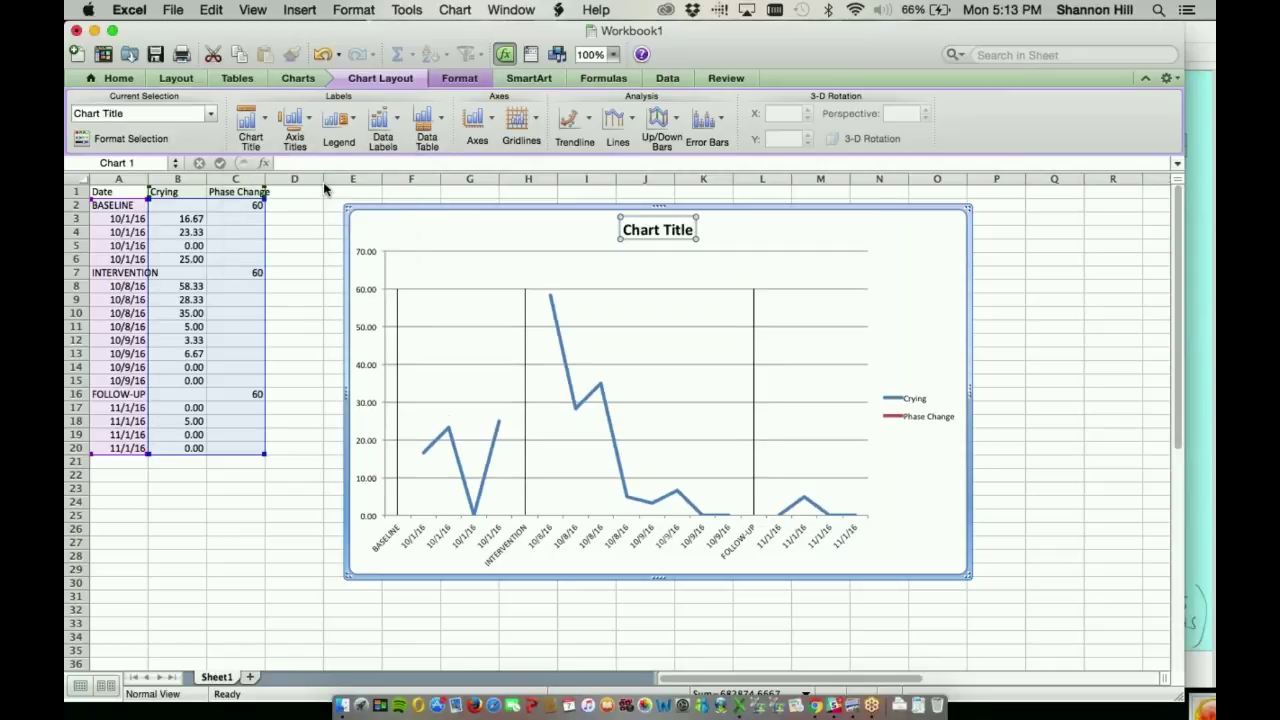
pyautogui.moveTo(626, 229); pyautogui.dragTo(705, 229)
pyautogui.write('Crying')
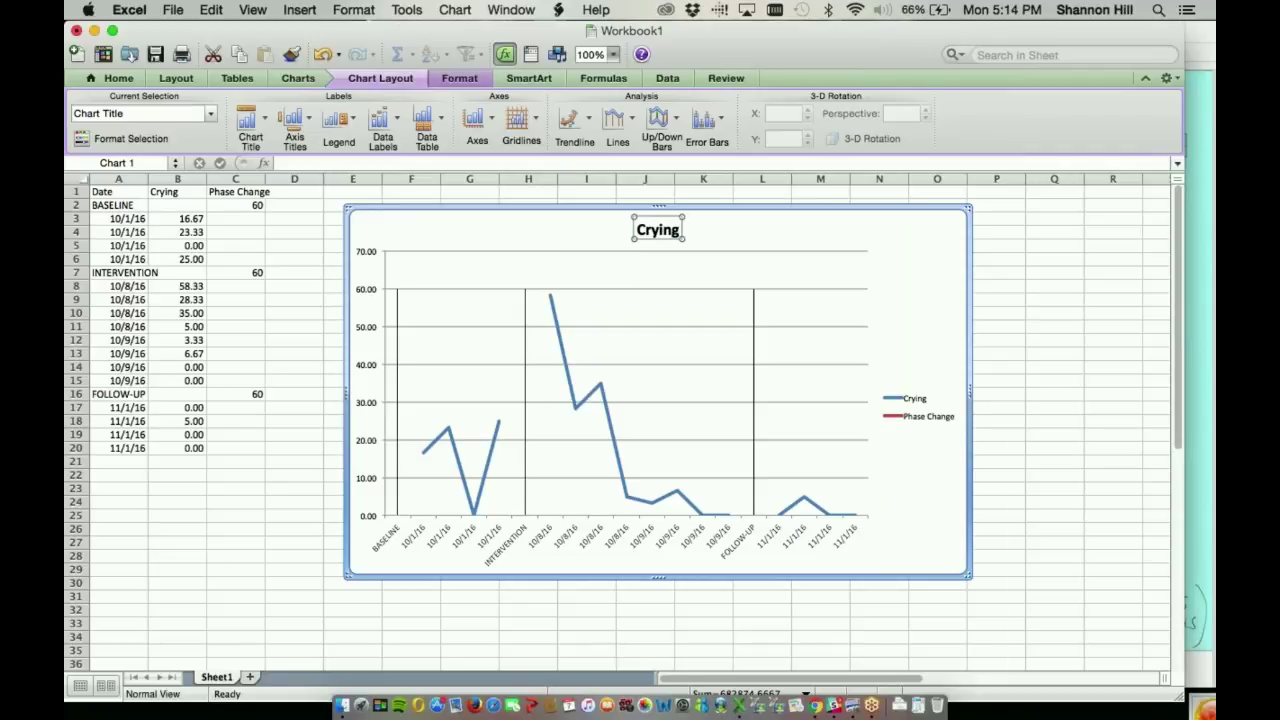
pyautogui.press('Escape')
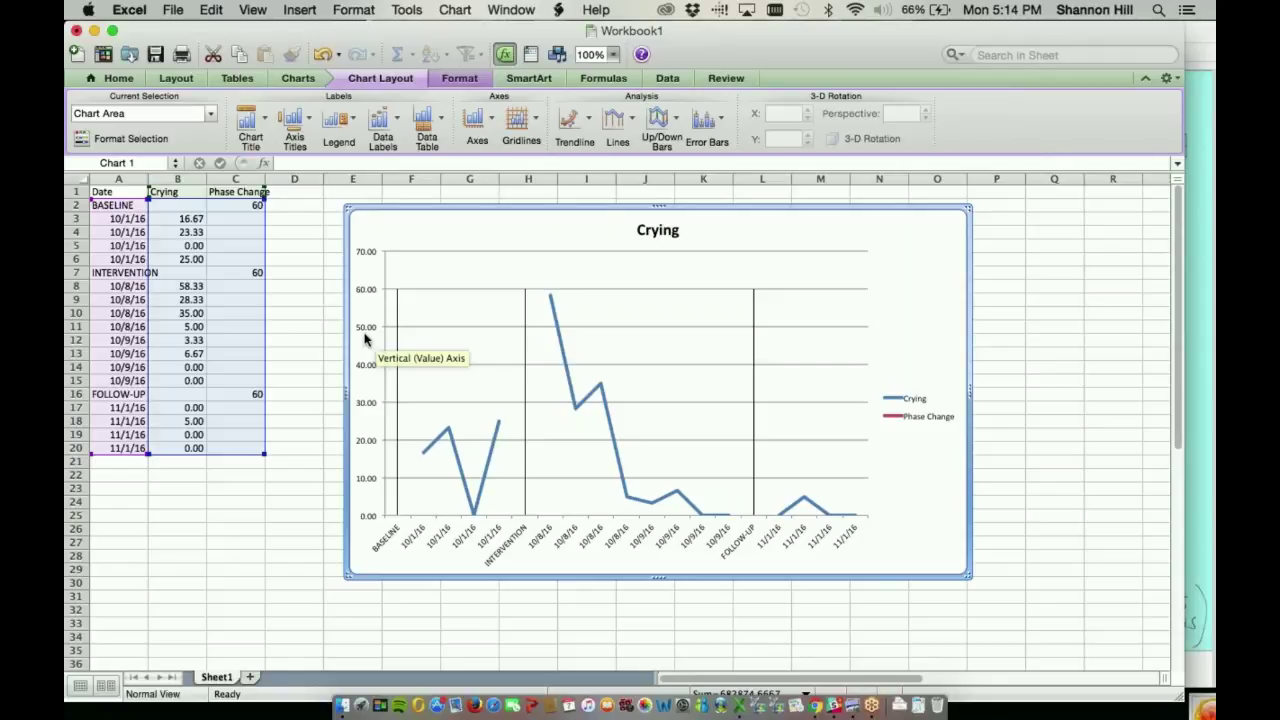
# Add a horizontal axis title below the axis reading "Observation Dates".
pyautogui.click(294, 121)
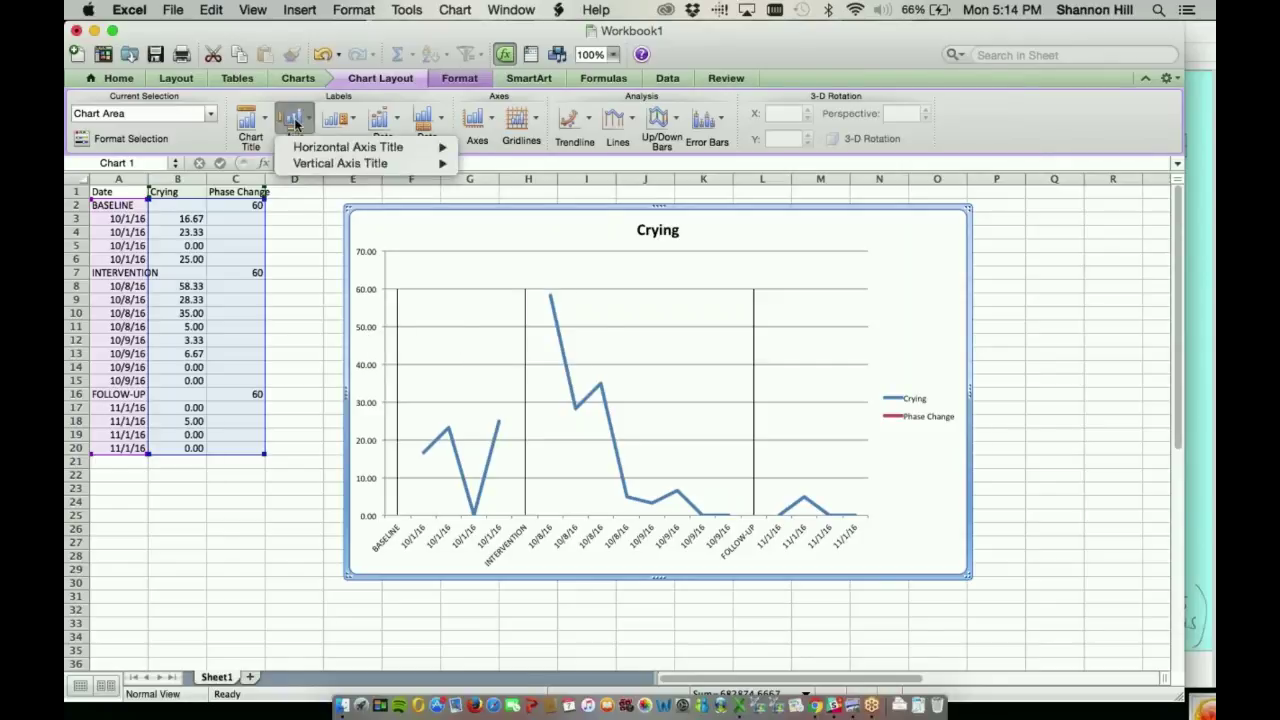
pyautogui.moveTo(355, 150)
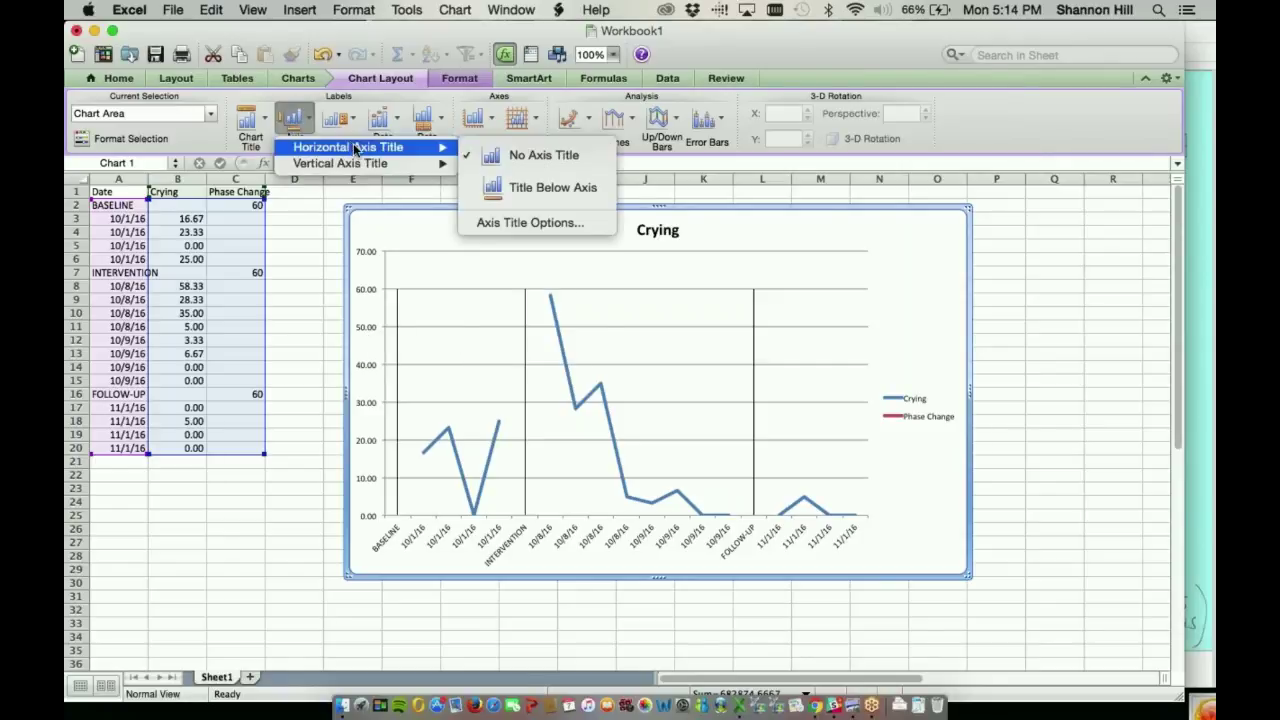
pyautogui.click(574, 190)
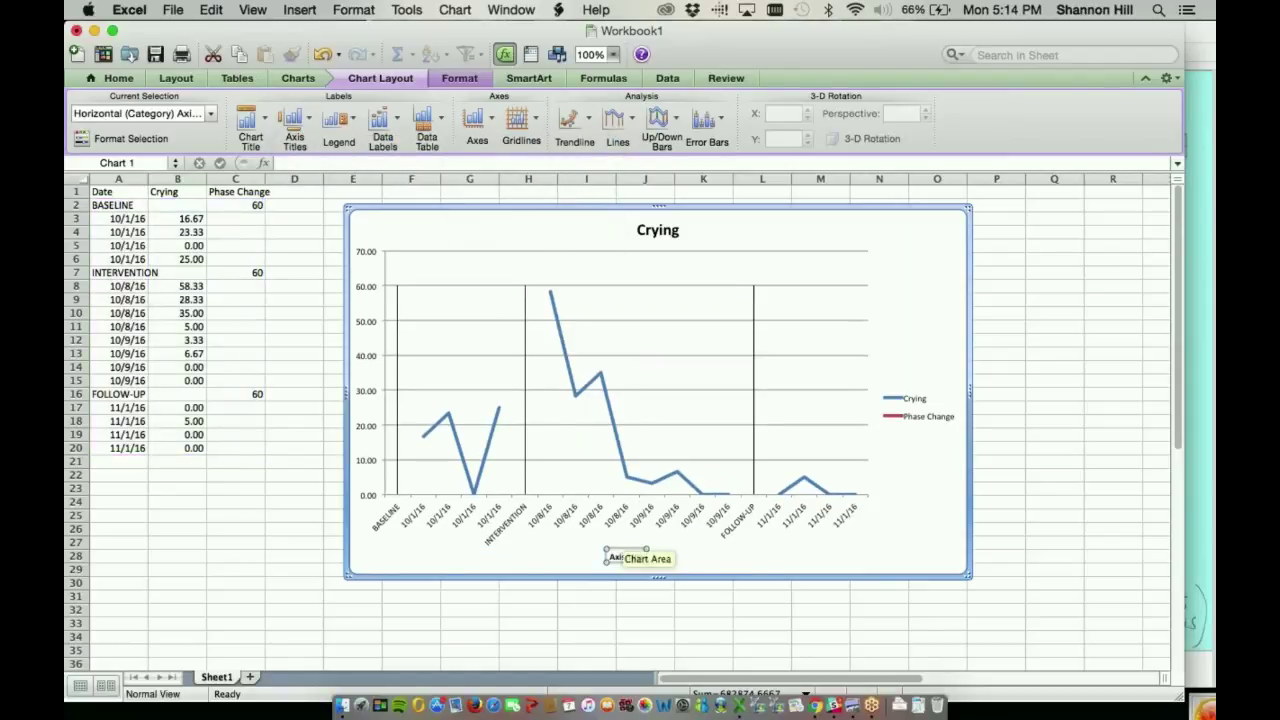
pyautogui.click(643, 555)
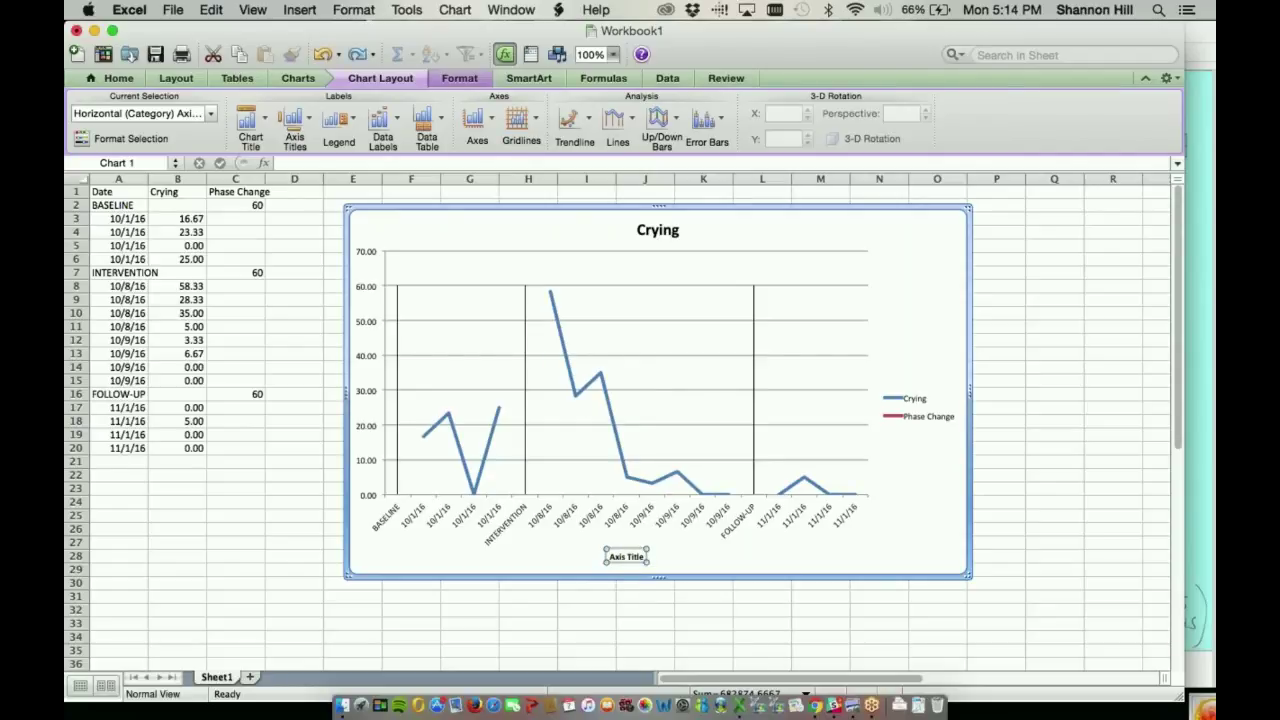
pyautogui.press('BackSpace')
pyautogui.press('BackSpace')
pyautogui.press('BackSpace')
pyautogui.press('BackSpace')
pyautogui.press('BackSpace')
pyautogui.press('BackSpace')
pyautogui.press('BackSpace')
pyautogui.press('BackSpace')
pyautogui.press('BackSpace')
pyautogui.press('BackSpace')
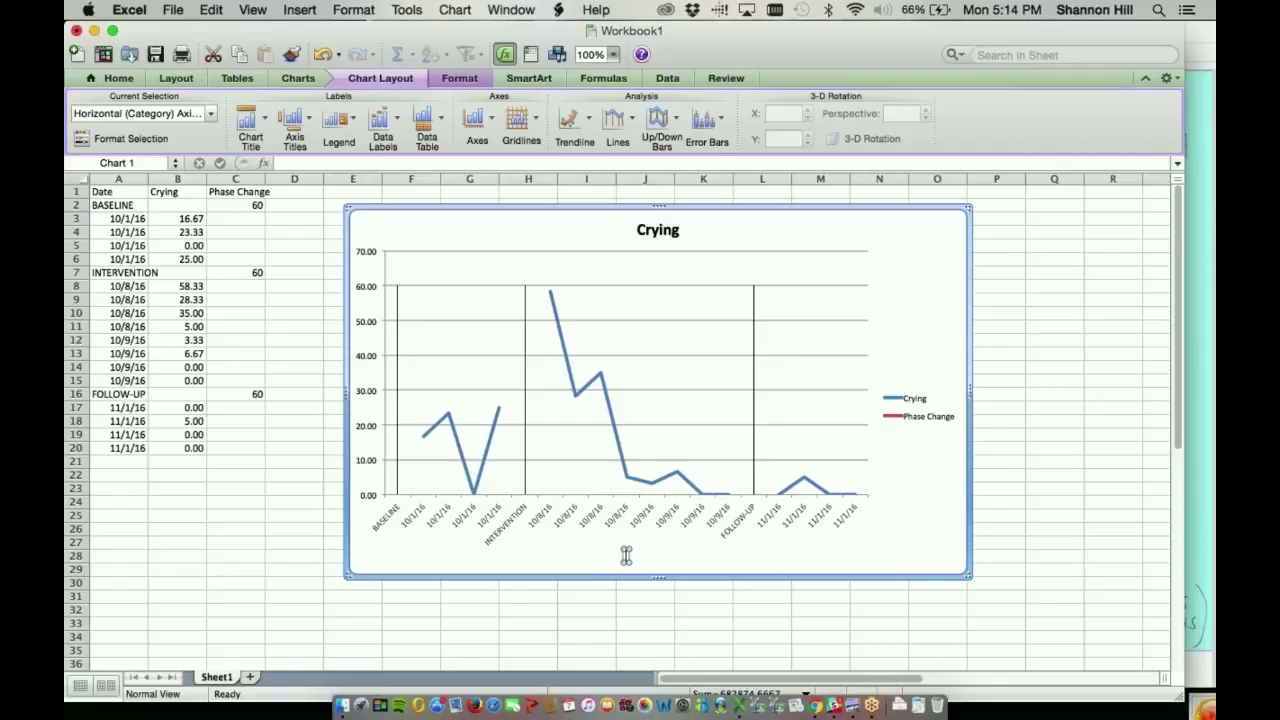
pyautogui.write('Observation Dates')
pyautogui.click(910, 525)
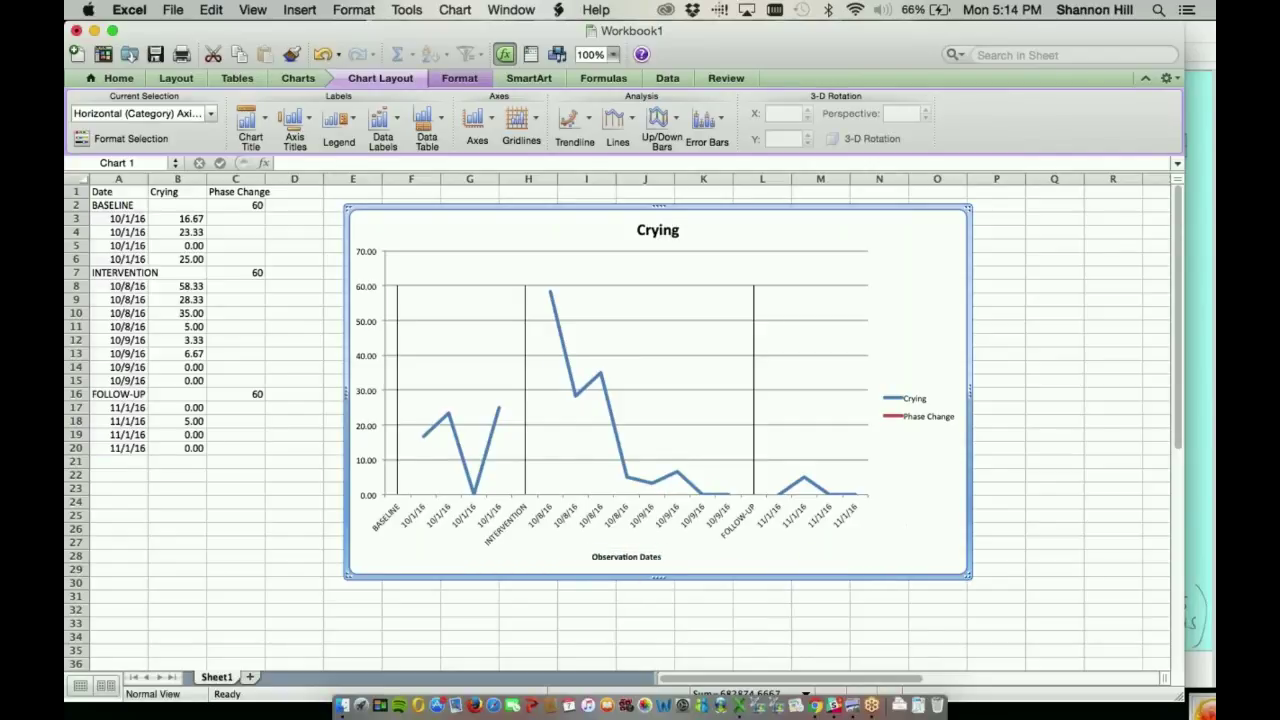
# Add a rotated vertical axis title reading "Percent of Intervals".
pyautogui.click(307, 122)
pyautogui.moveTo(340, 166)
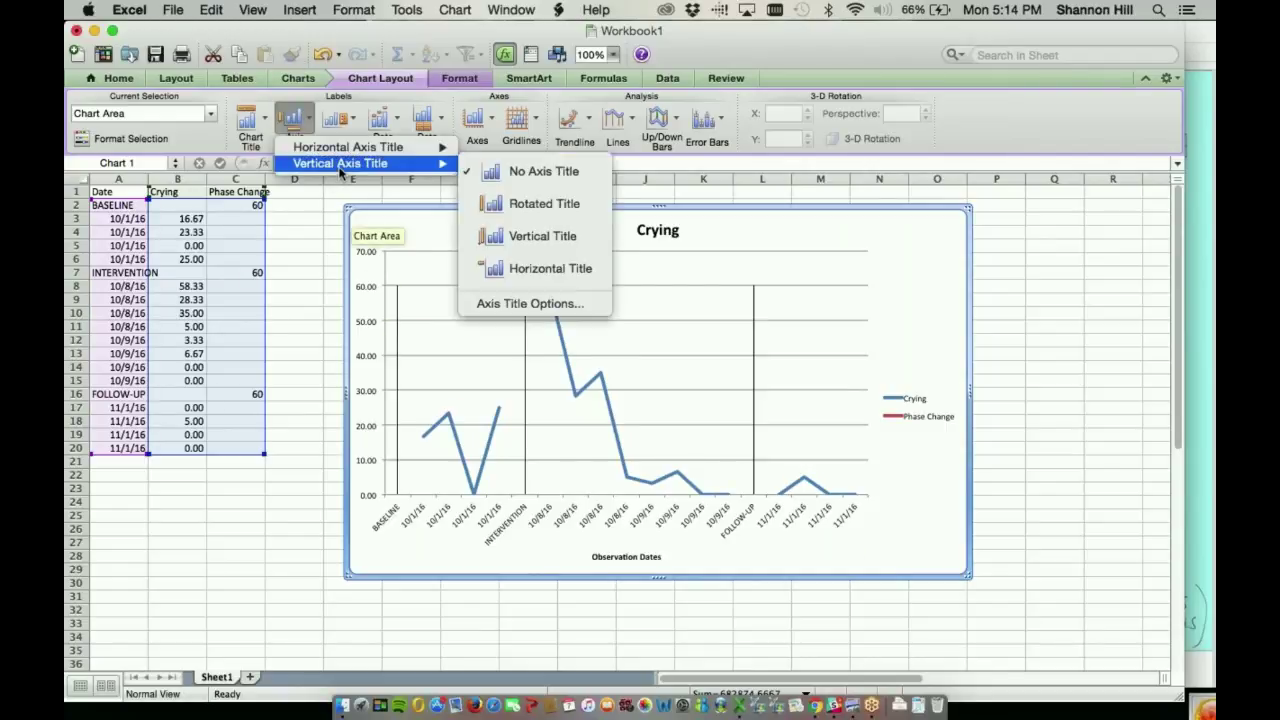
pyautogui.click(579, 206)
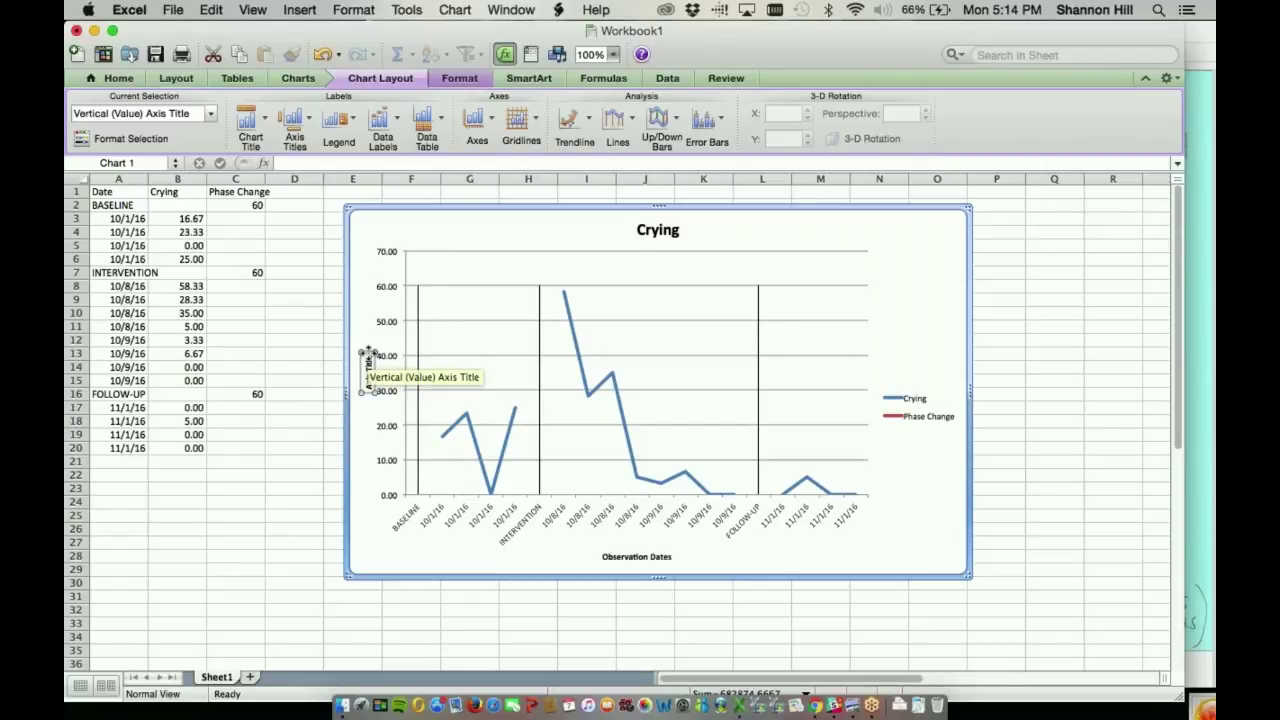
pyautogui.tripleClick(369, 358)
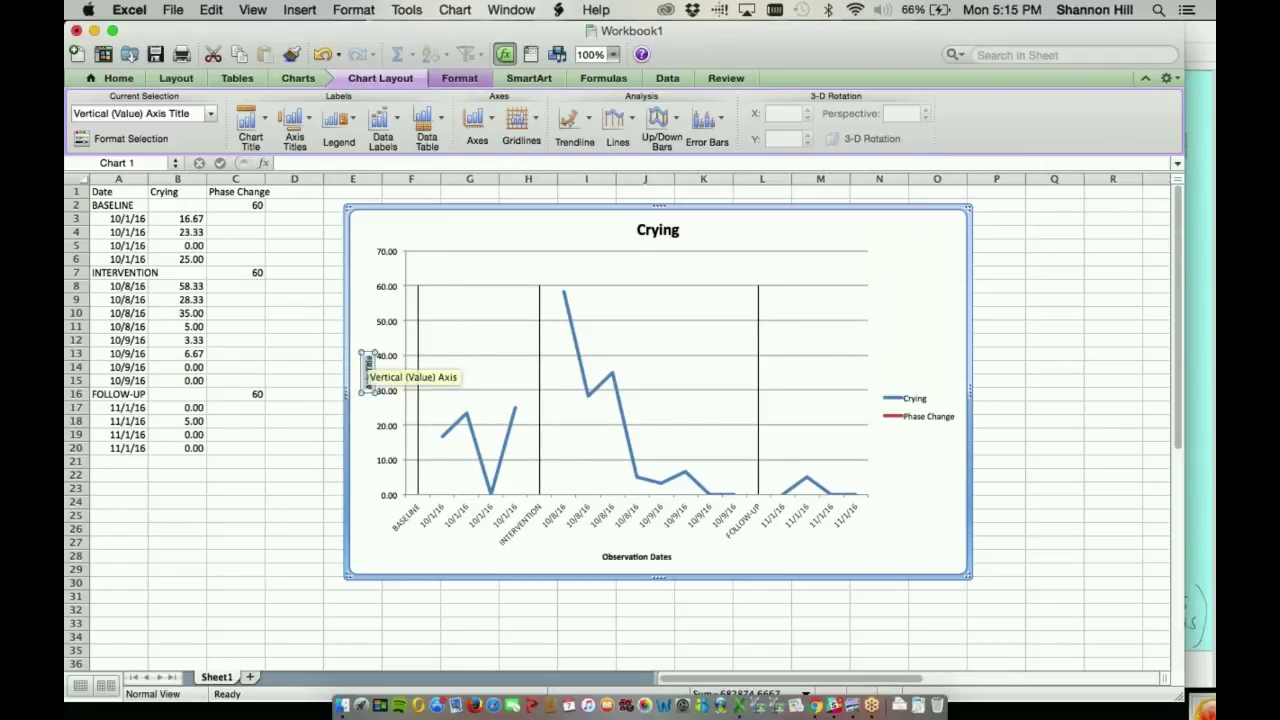
pyautogui.write('Perc')
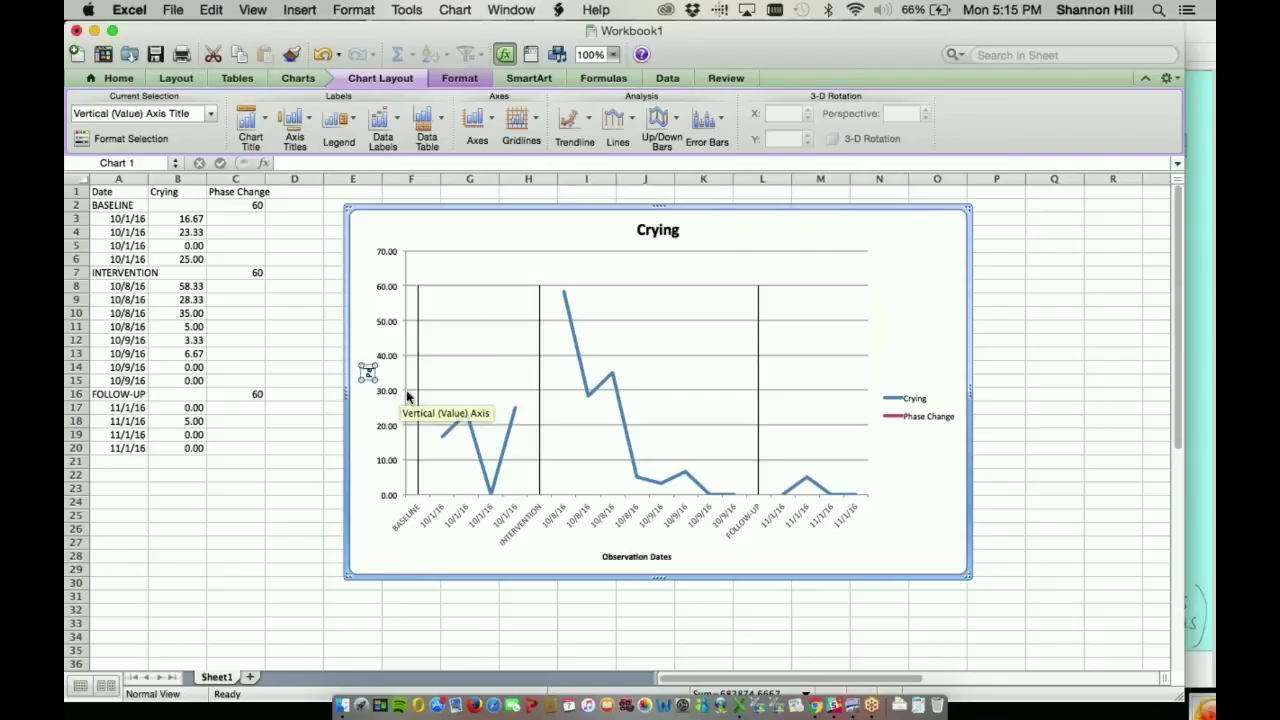
pyautogui.write('ent of Observat')
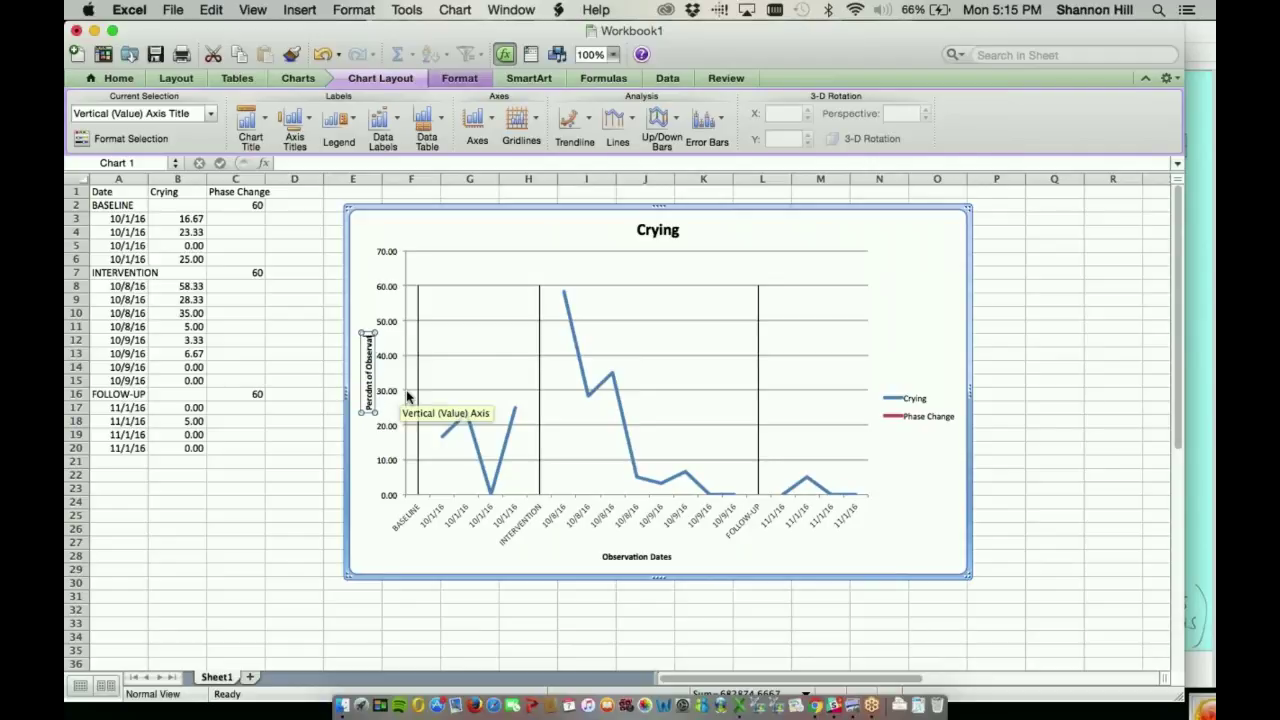
pyautogui.press('BackSpace')
pyautogui.press('BackSpace')
pyautogui.press('BackSpace')
pyautogui.press('BackSpace')
pyautogui.press('BackSpace')
pyautogui.press('BackSpace')
pyautogui.press('BackSpace')
pyautogui.press('BackSpace')
pyautogui.write('Intervals')
# Set the font size of the vertical axis title to 12.
pyautogui.click(120, 79)
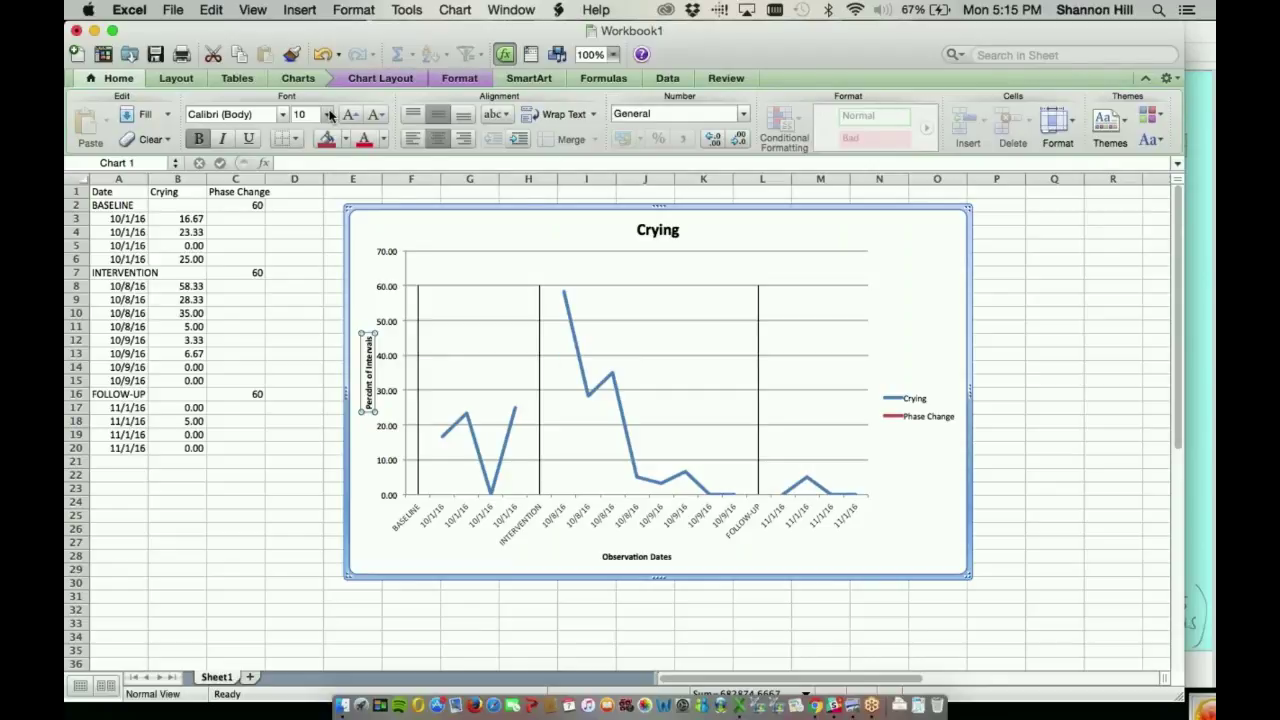
pyautogui.click(330, 116)
pyautogui.click(398, 400)
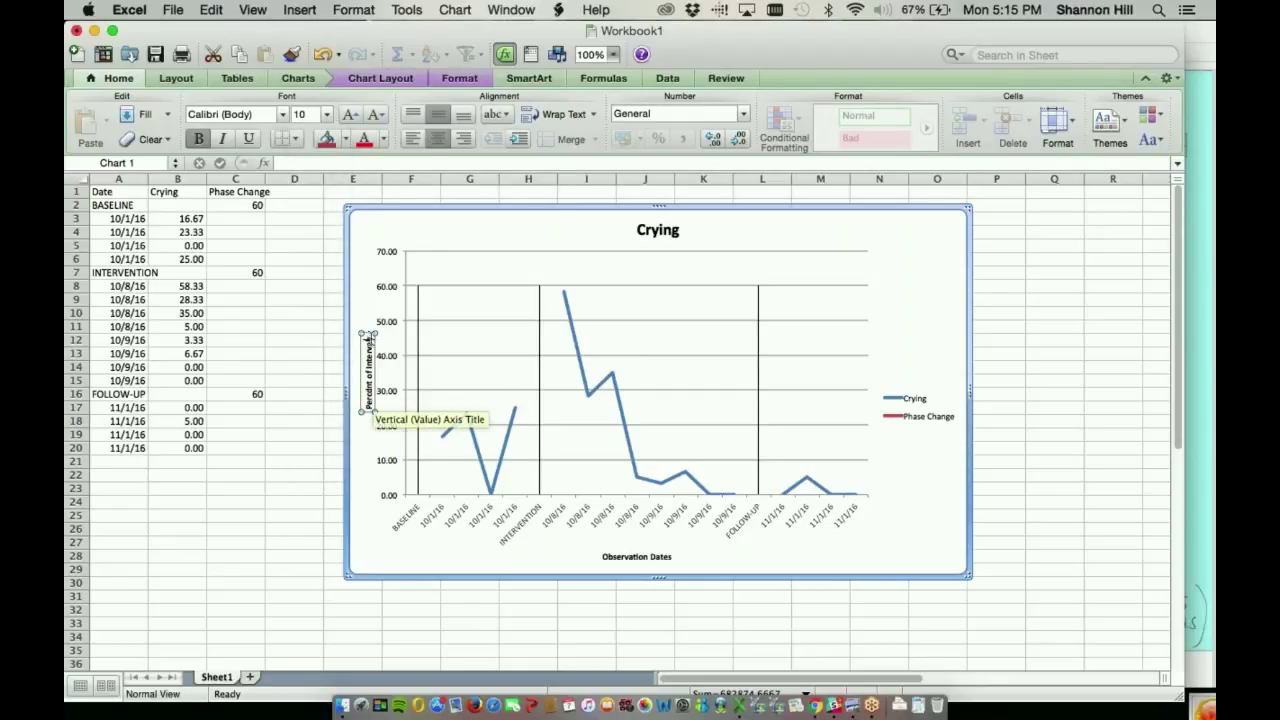
pyautogui.moveTo(369, 338); pyautogui.dragTo(369, 405)
pyautogui.click(326, 114)
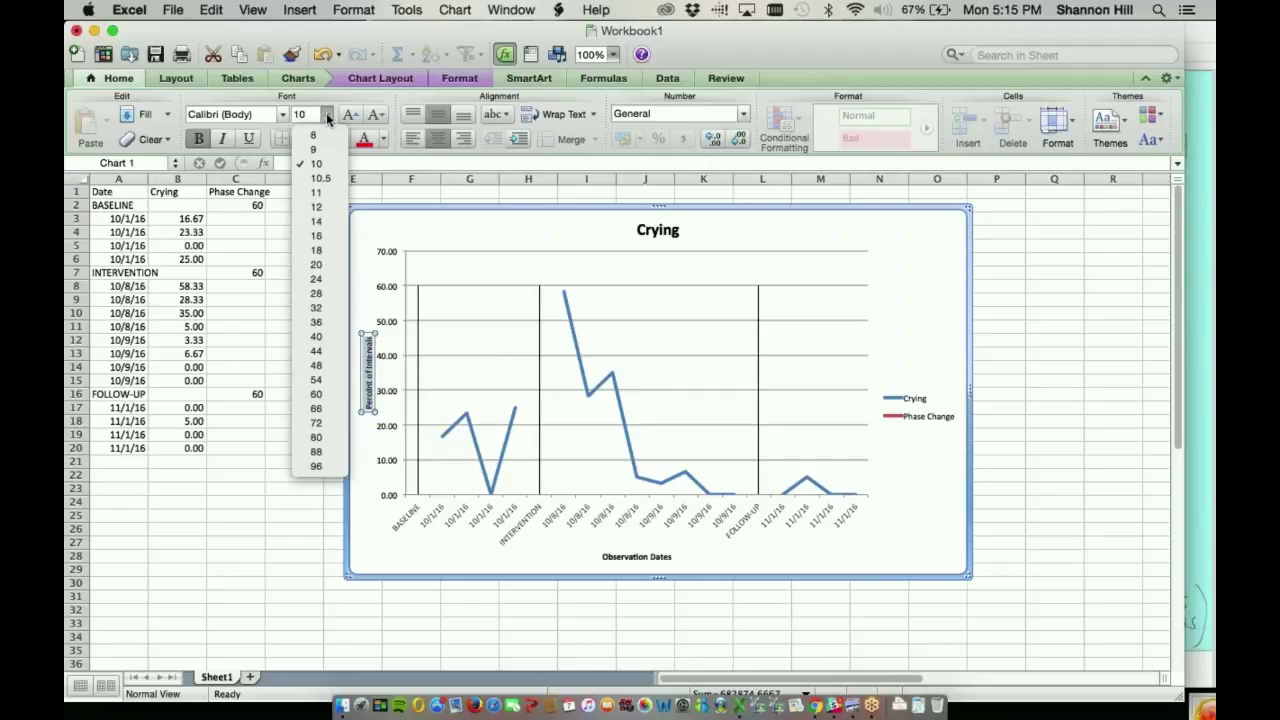
pyautogui.click(326, 207)
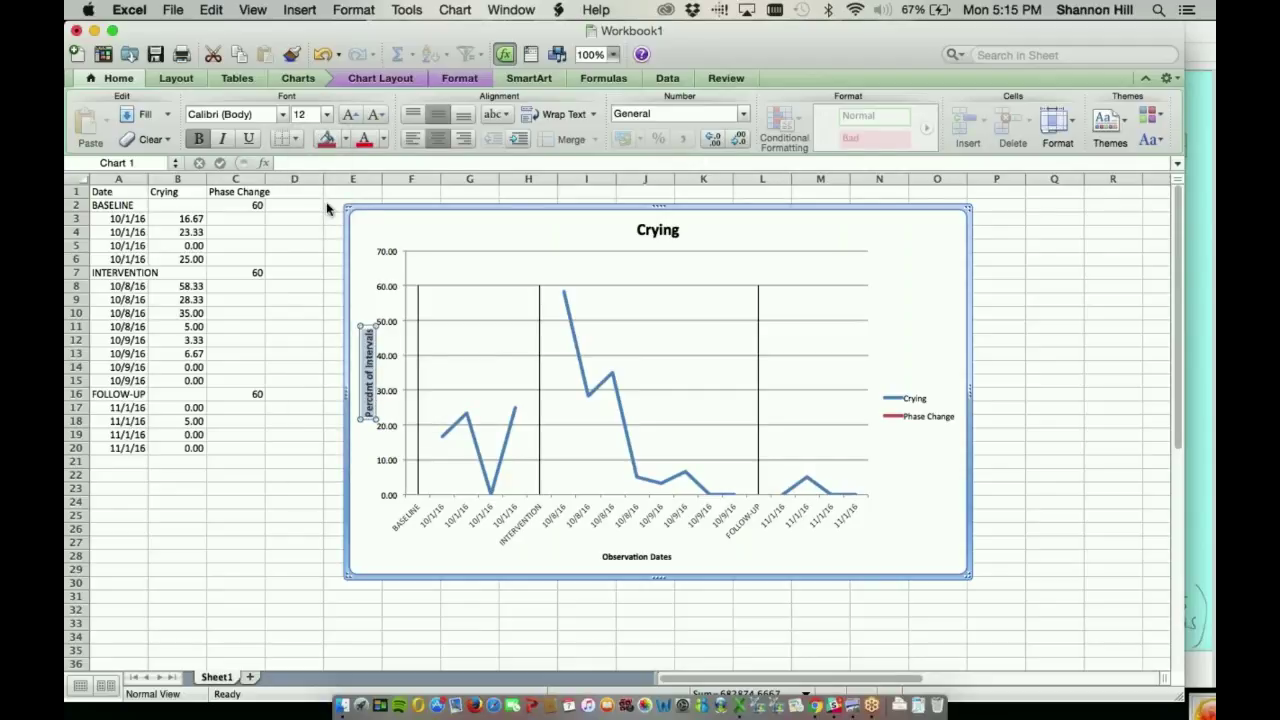
# Set the font size of the "Observation Dates" horizontal axis title to 12.
pyautogui.click(640, 557)
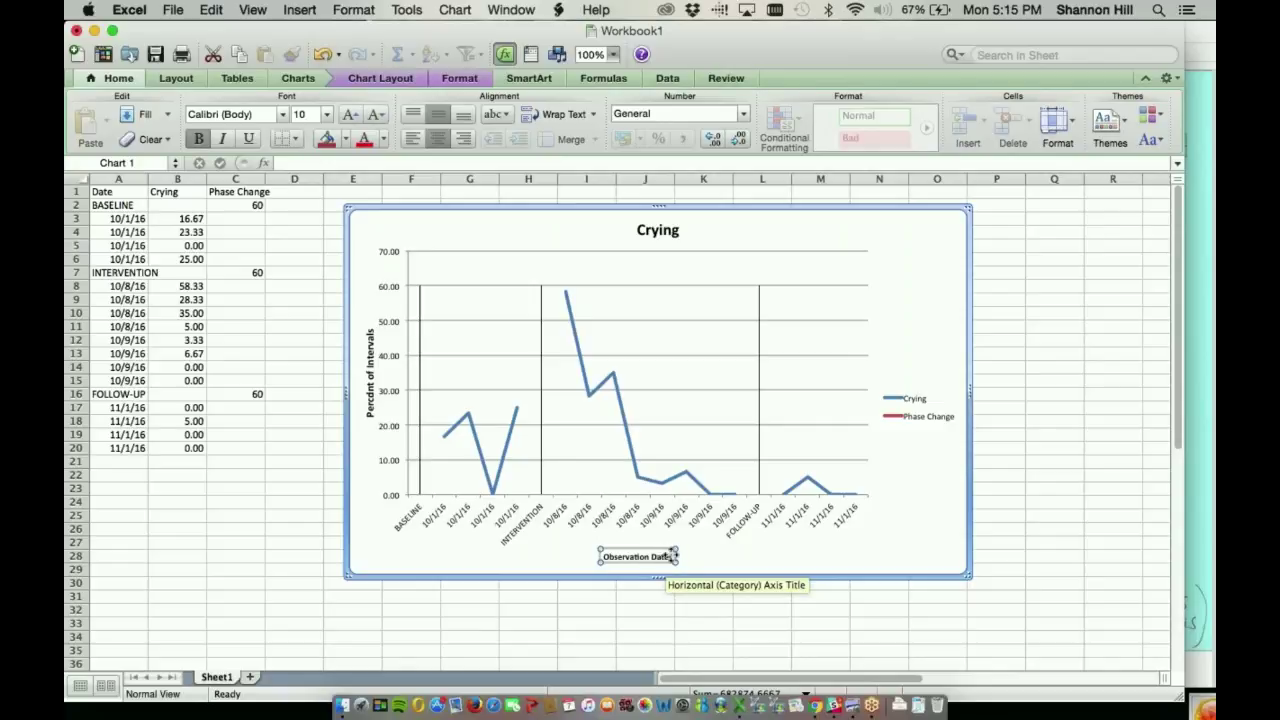
pyautogui.moveTo(671, 556); pyautogui.dragTo(592, 557)
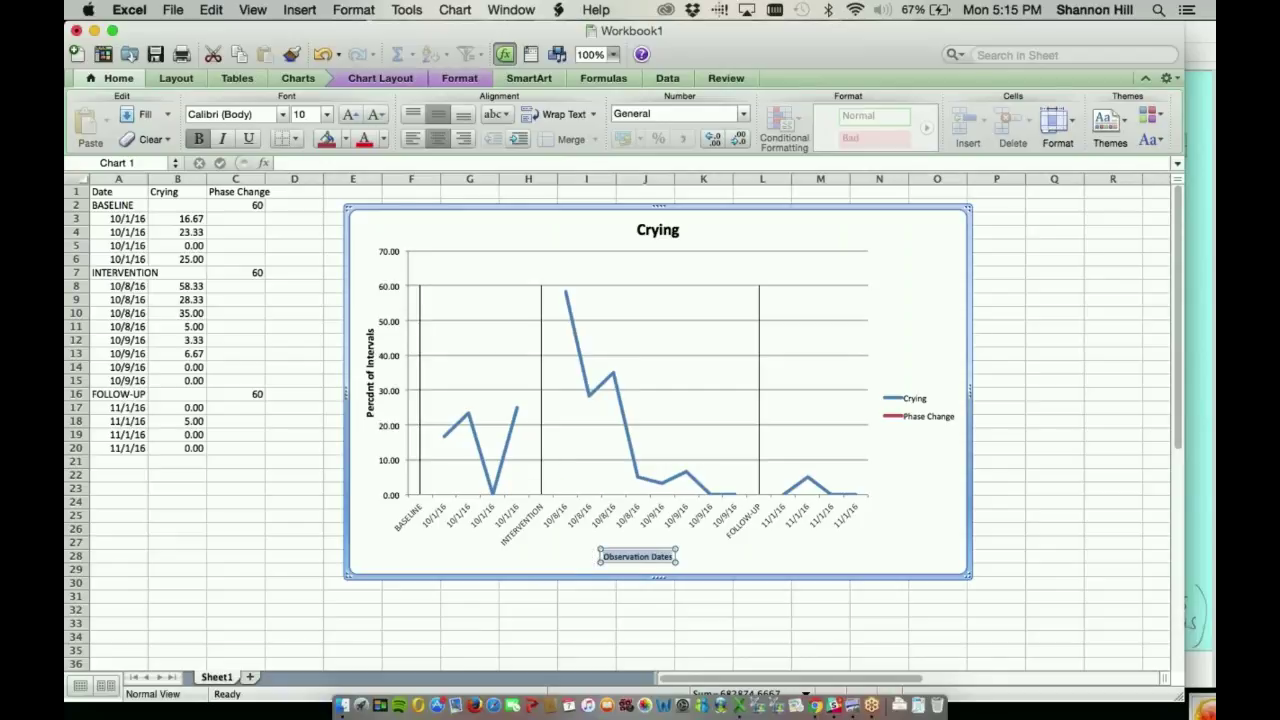
pyautogui.click(326, 114)
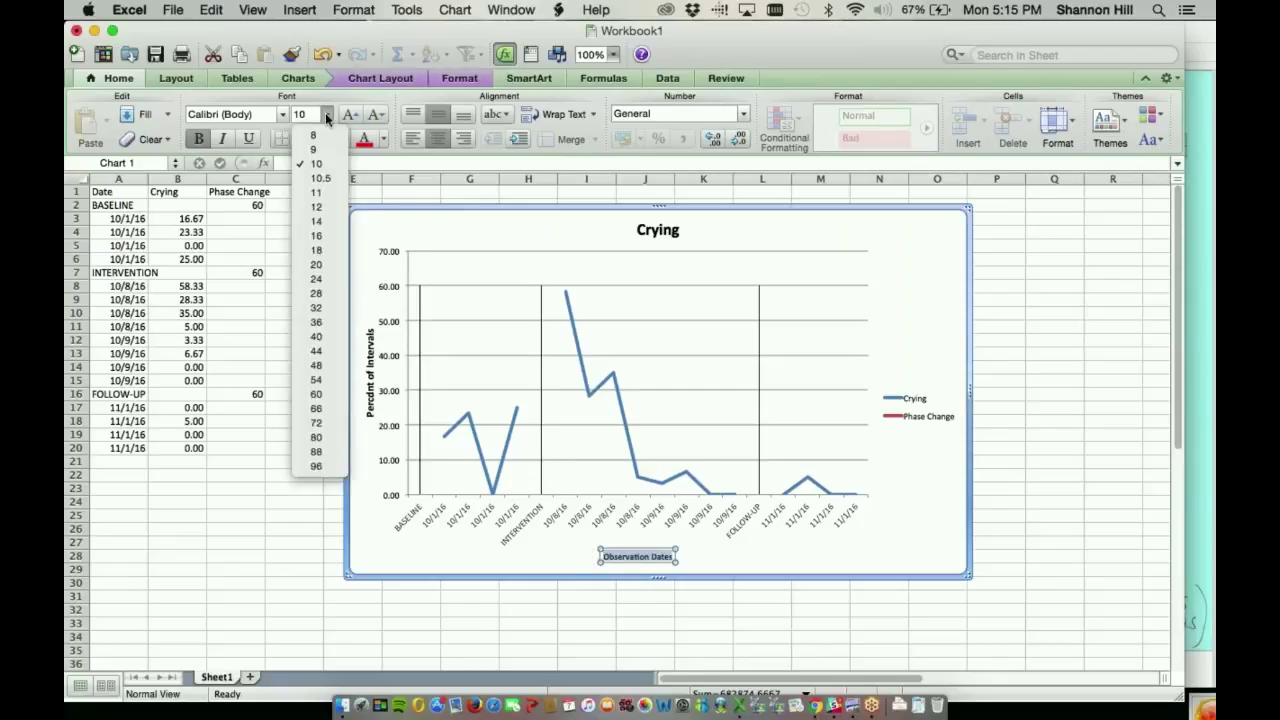
pyautogui.click(318, 207)
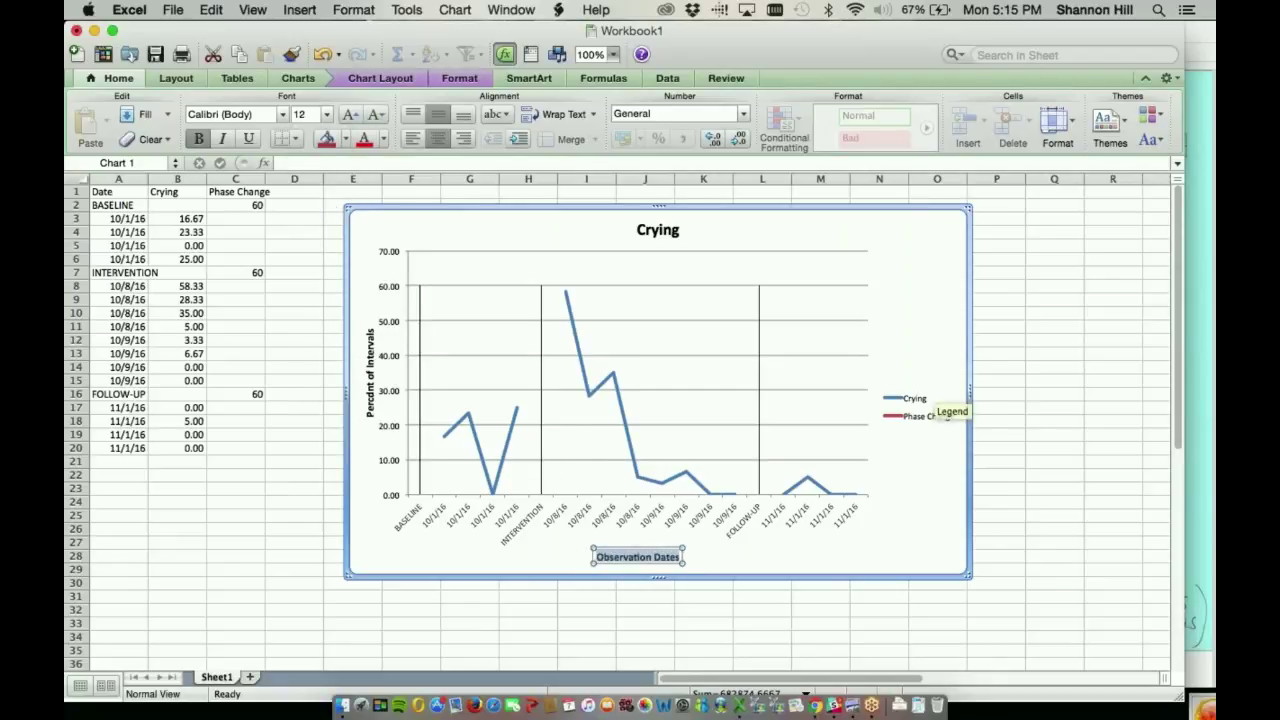
# Delete the legend showing Crying and Phase Change from the chart.
pyautogui.click(955, 315)
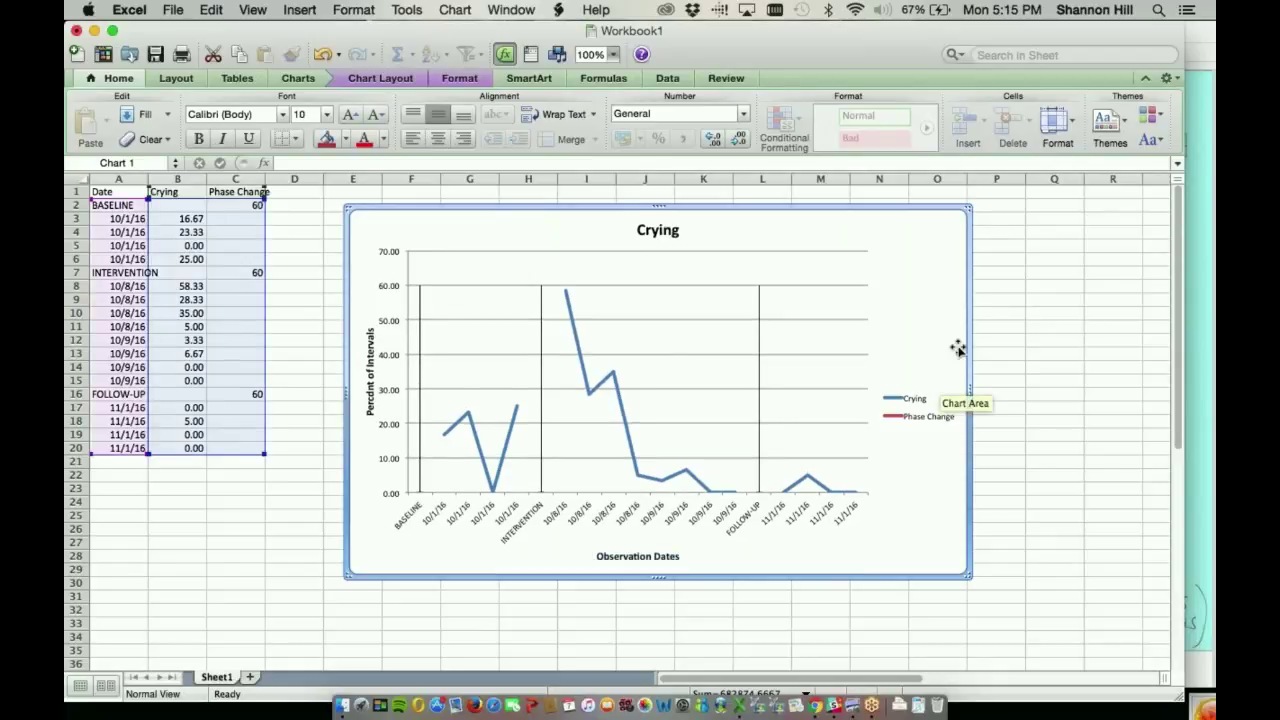
pyautogui.click(915, 400)
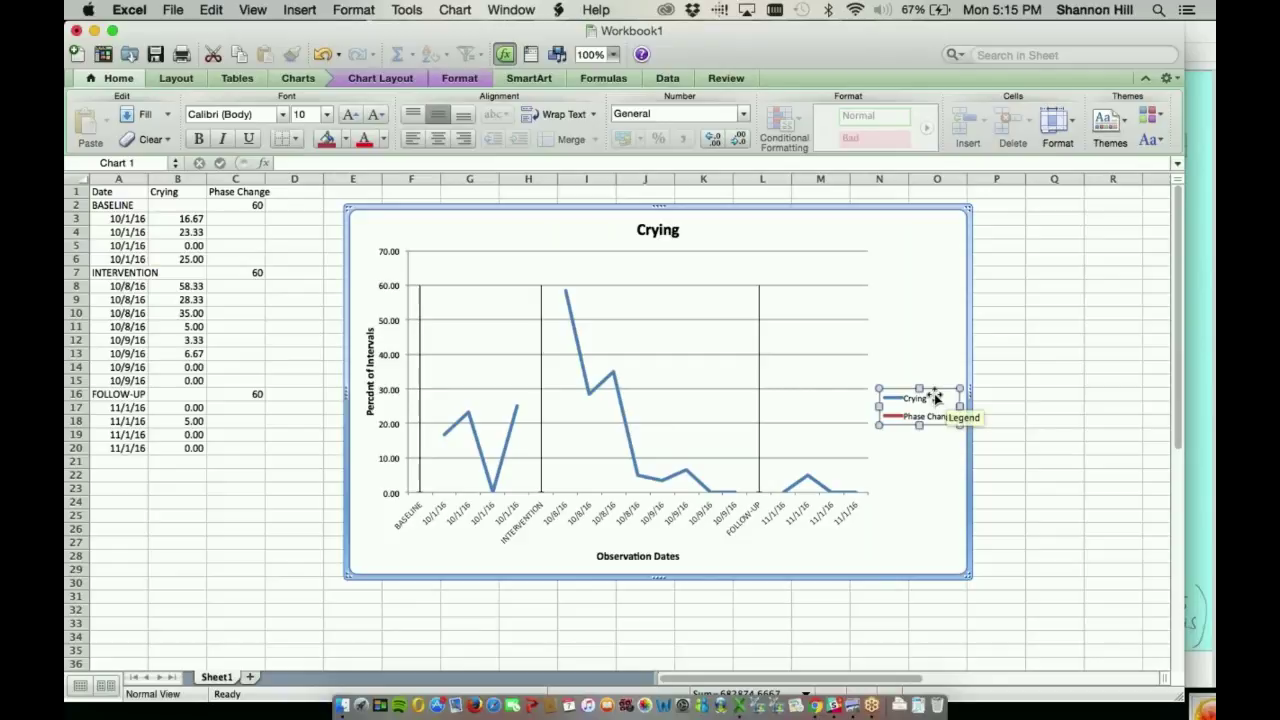
pyautogui.press('Delete')
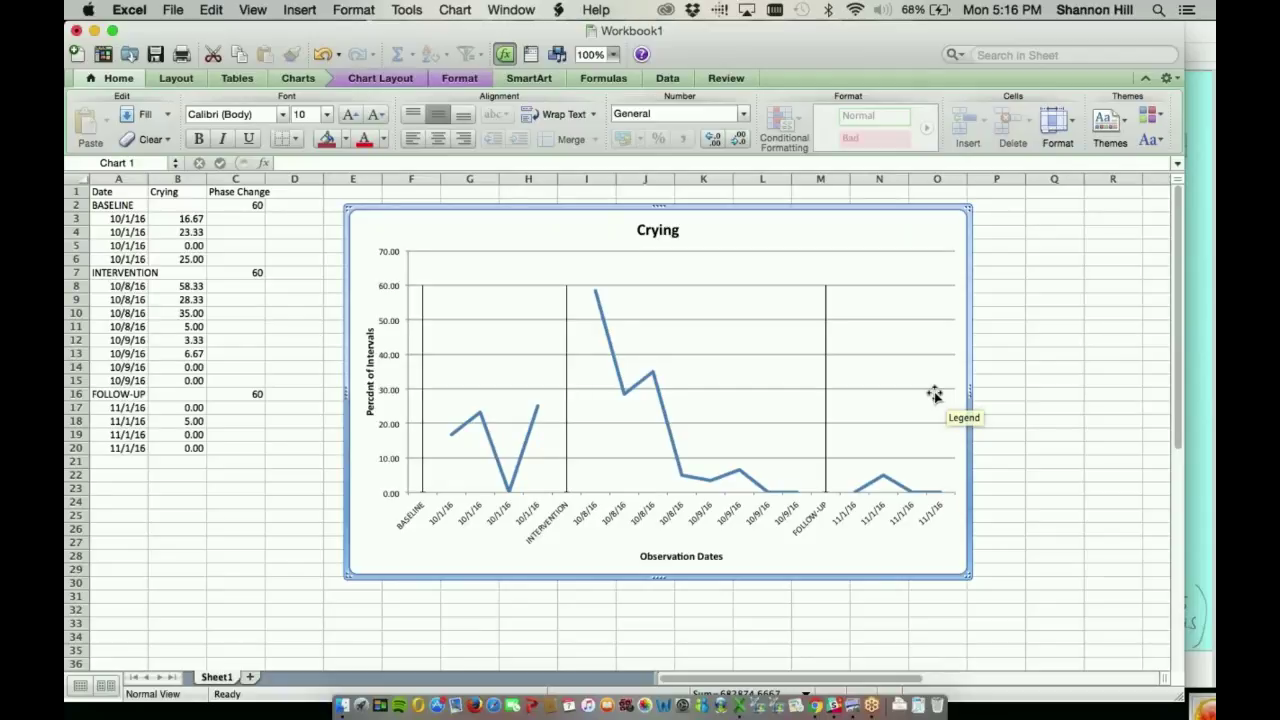
# Format the vertical axis numbers with 0 decimal places, unlinked from the source data.
pyautogui.click(388, 251)
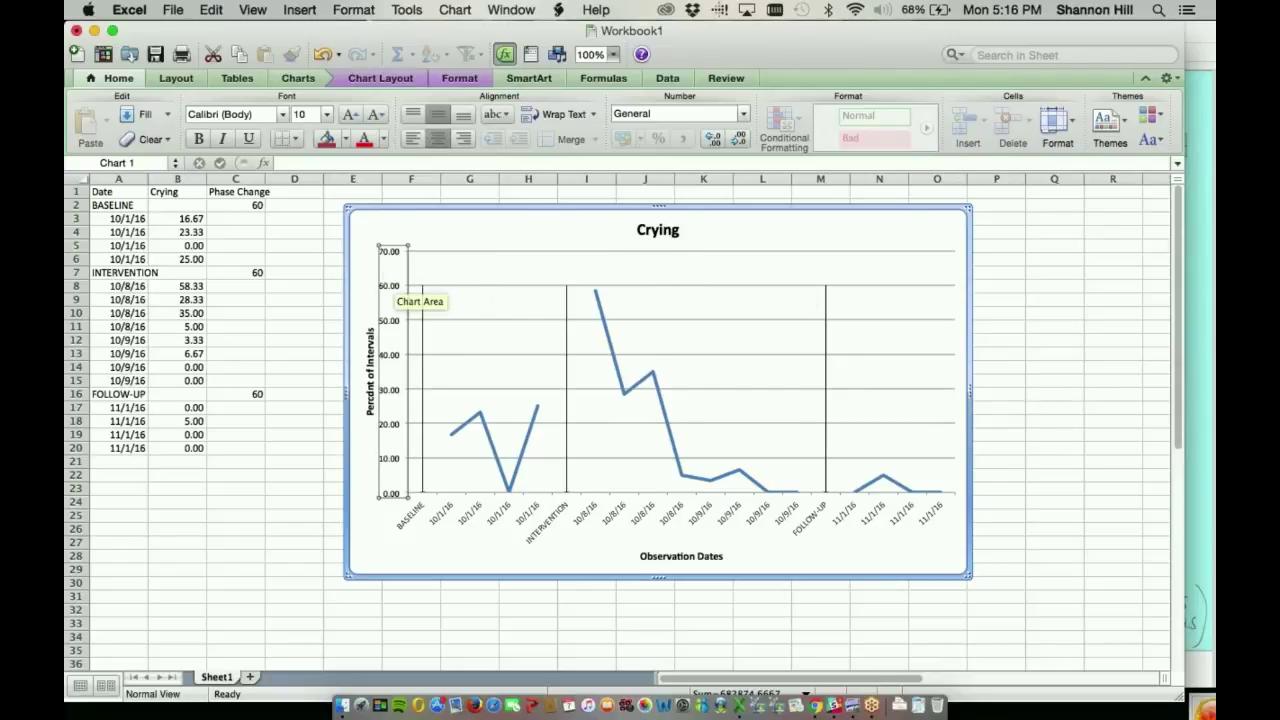
pyautogui.rightClick(392, 262)
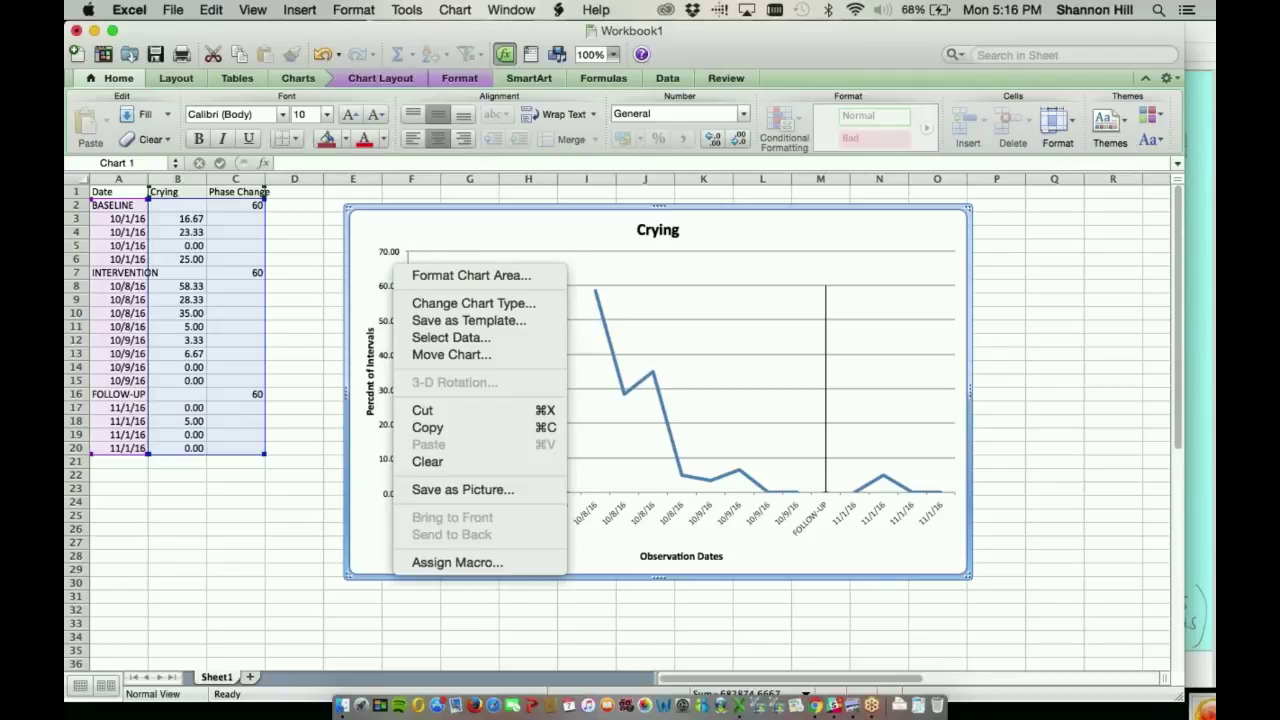
pyautogui.click(430, 275)
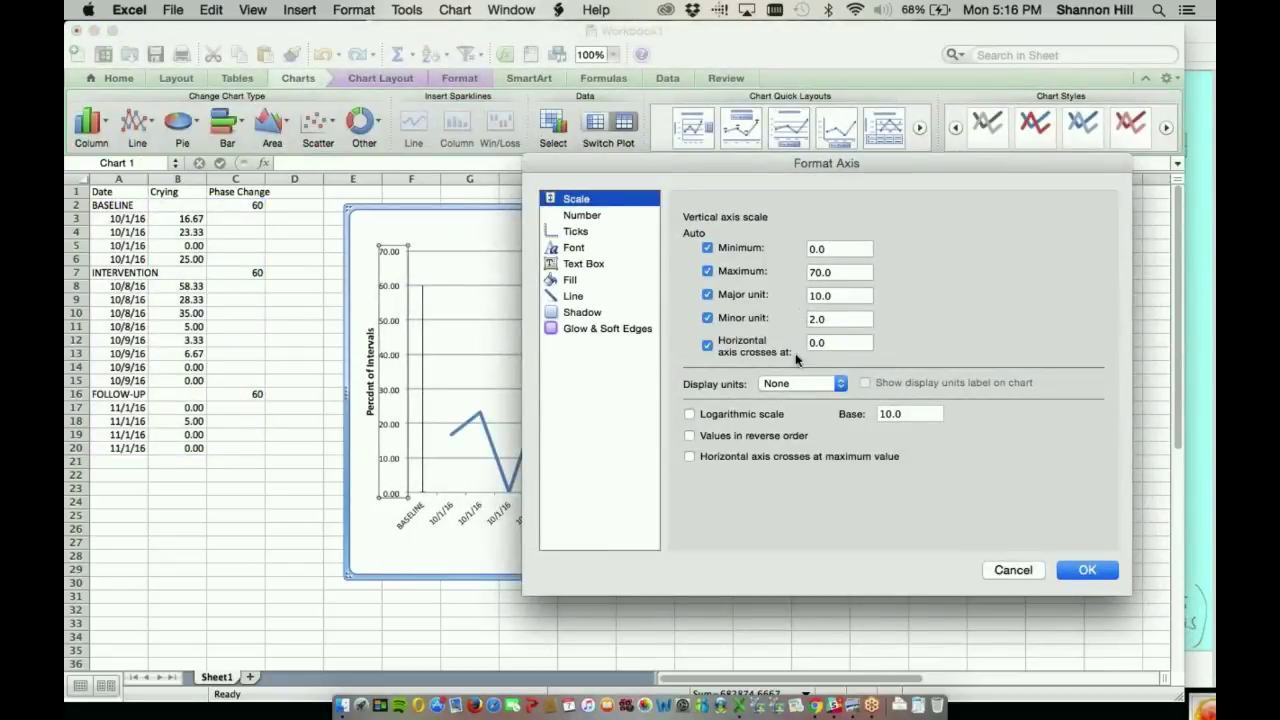
pyautogui.click(578, 216)
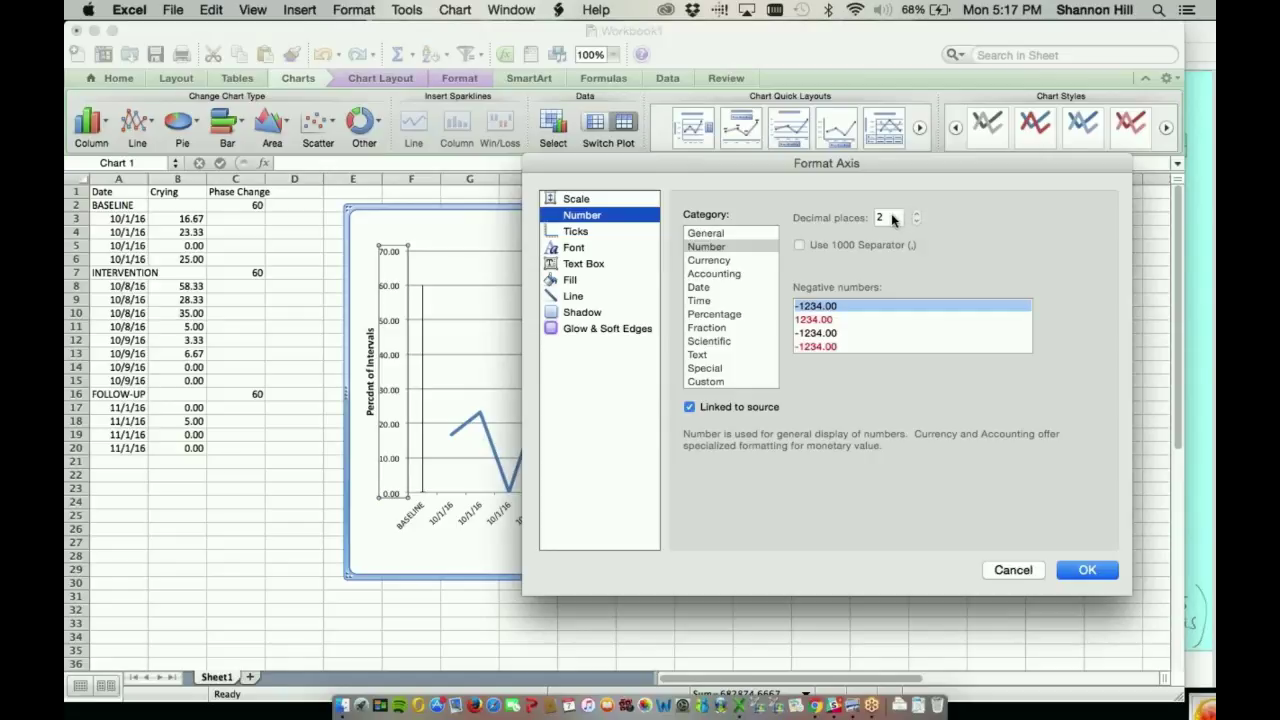
pyautogui.click(689, 407)
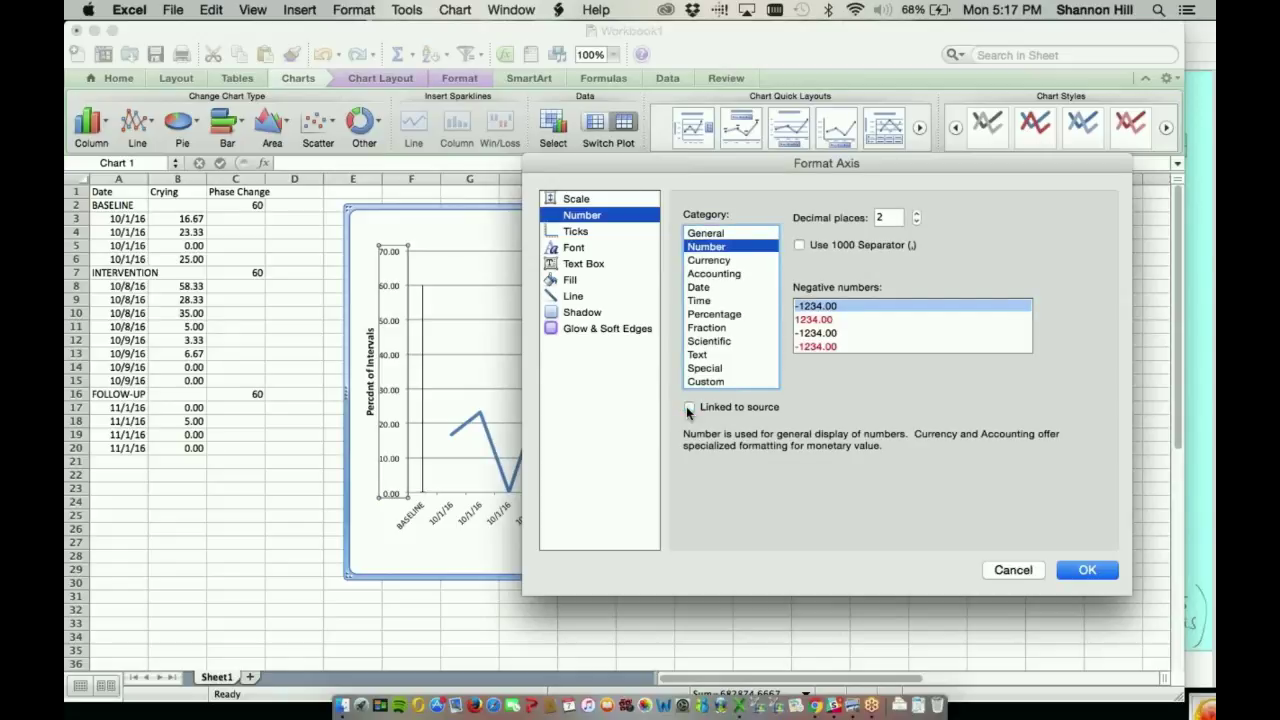
pyautogui.click(916, 222)
pyautogui.click(916, 222)
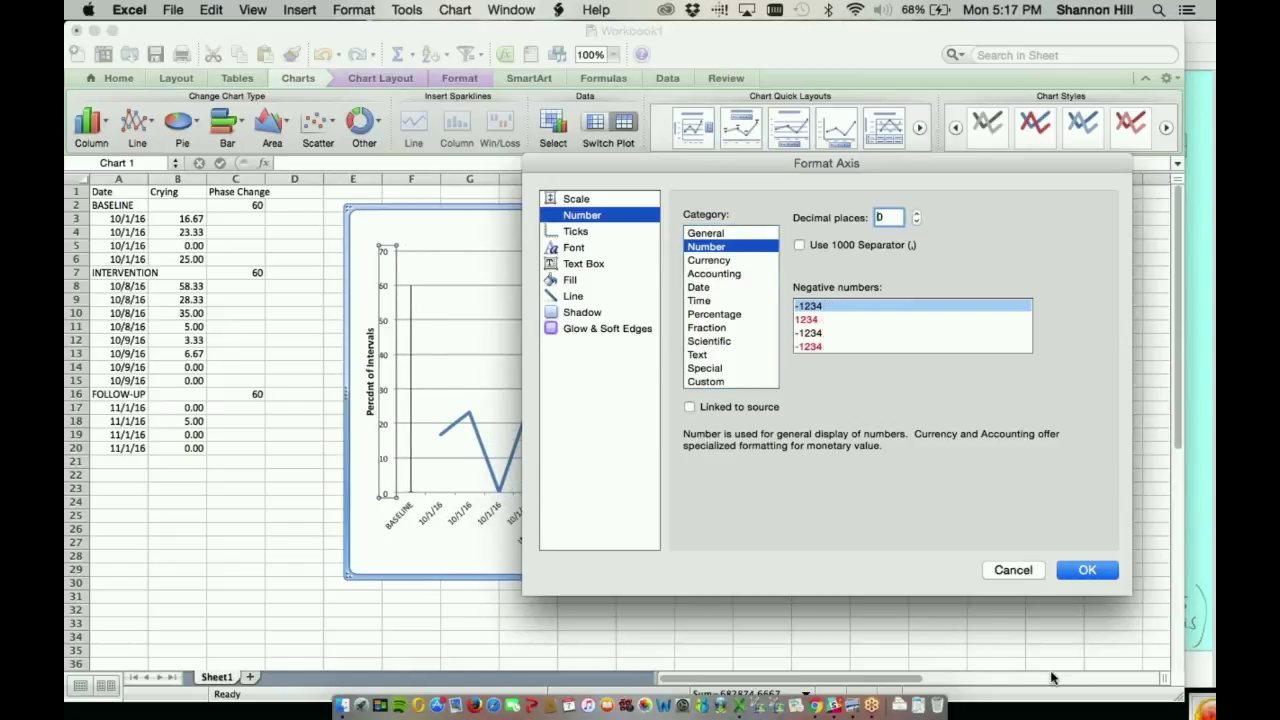
pyautogui.click(1105, 570)
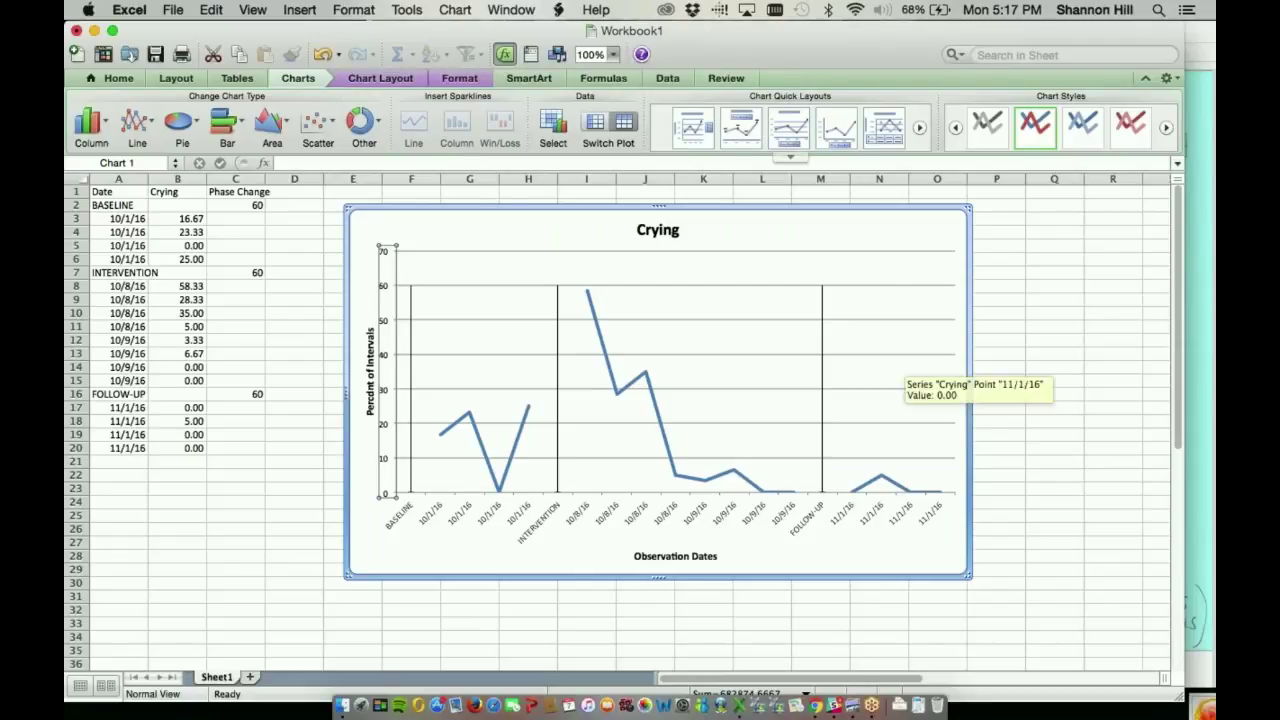
pyautogui.click(943, 543)
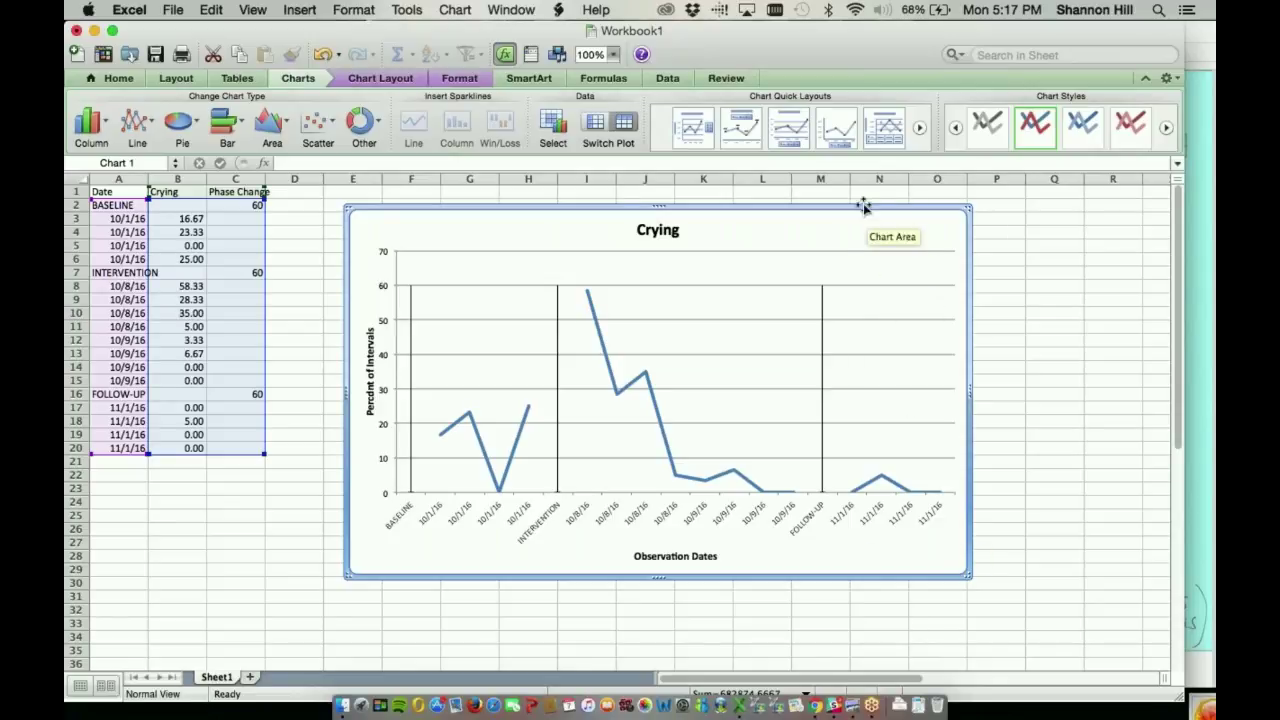
# Move the Crying chart away from the data and add the headers Start Time, Observer, Location and Activity in D1:G1.
pyautogui.moveTo(858, 217); pyautogui.dragTo(1091, 327)
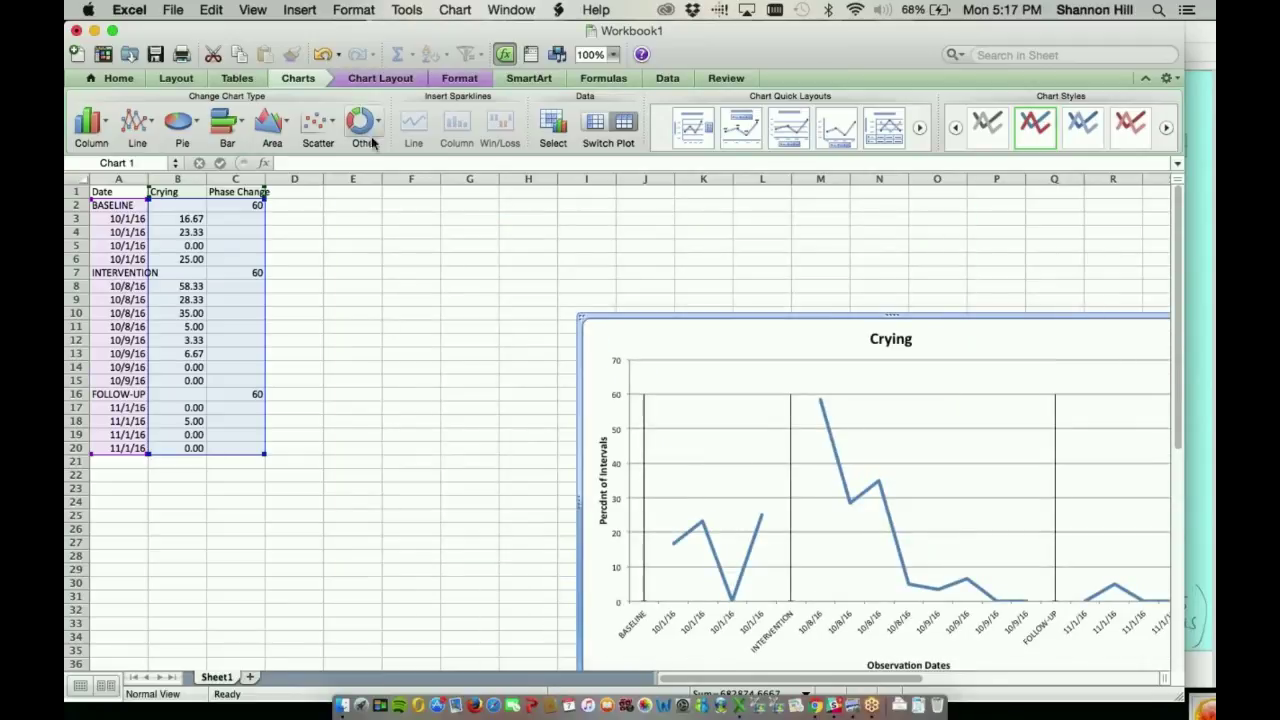
pyautogui.click(300, 191)
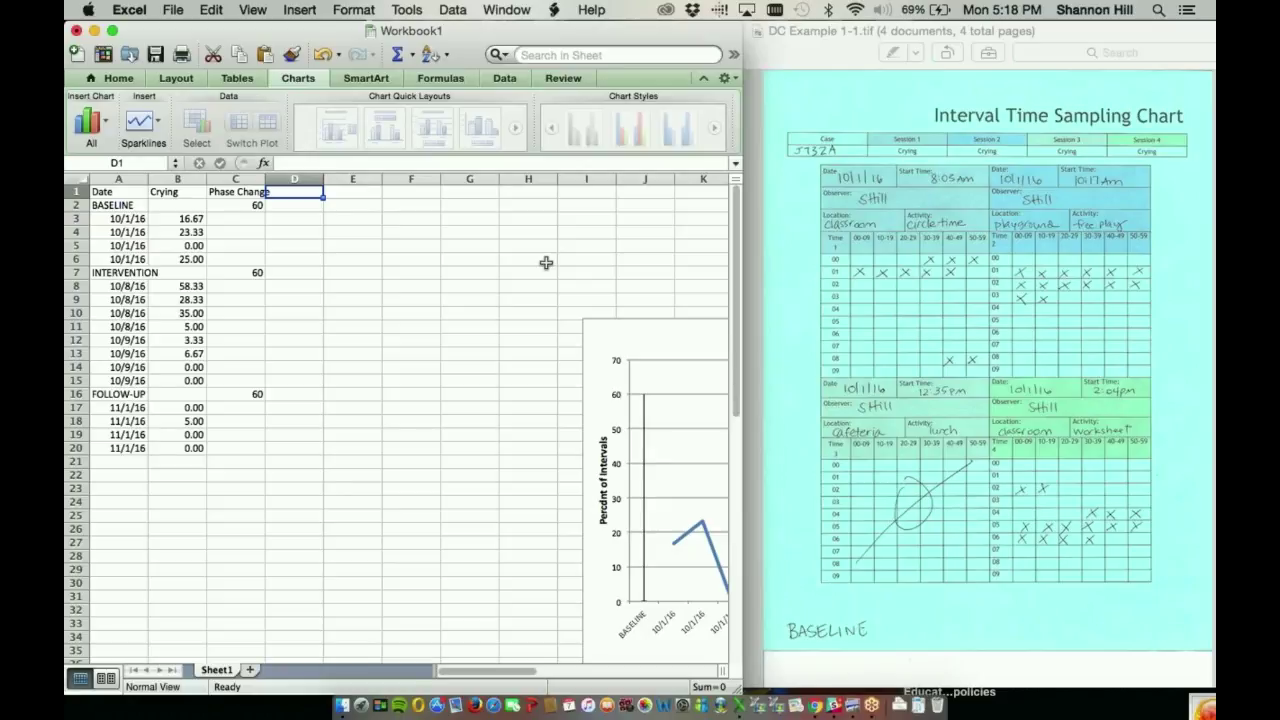
pyautogui.write('Start Time')
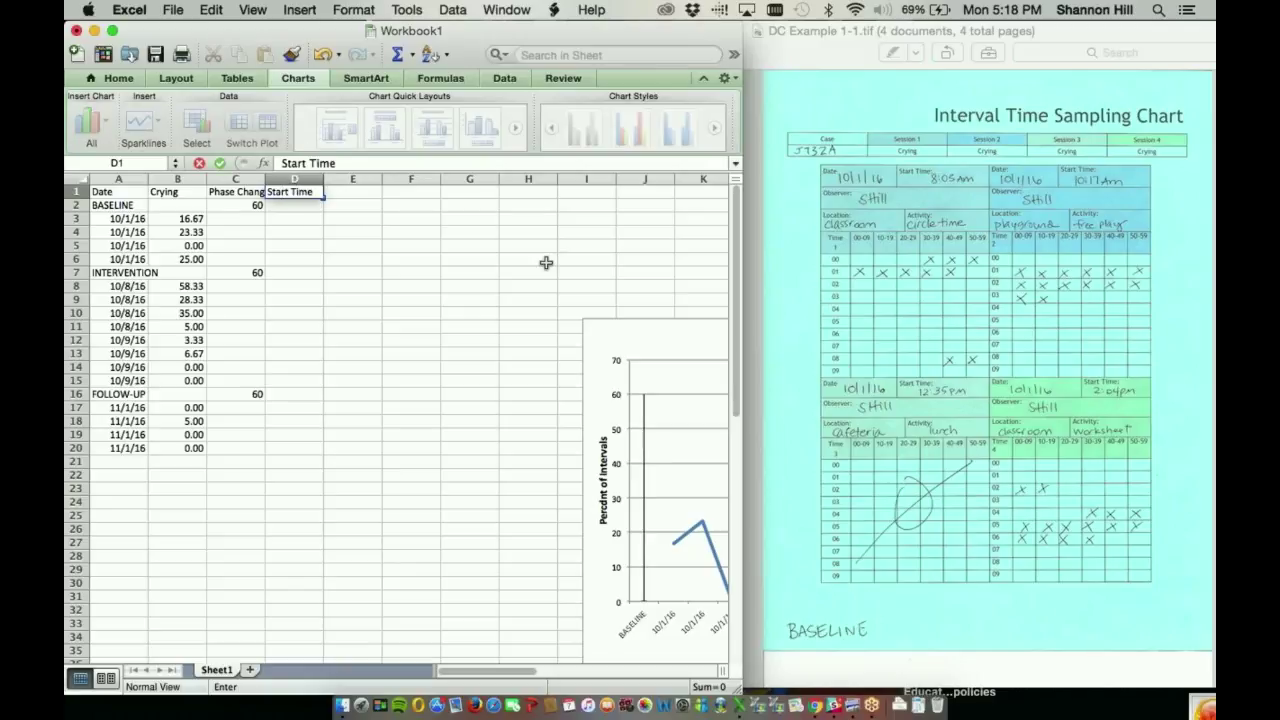
pyautogui.press('Tab')
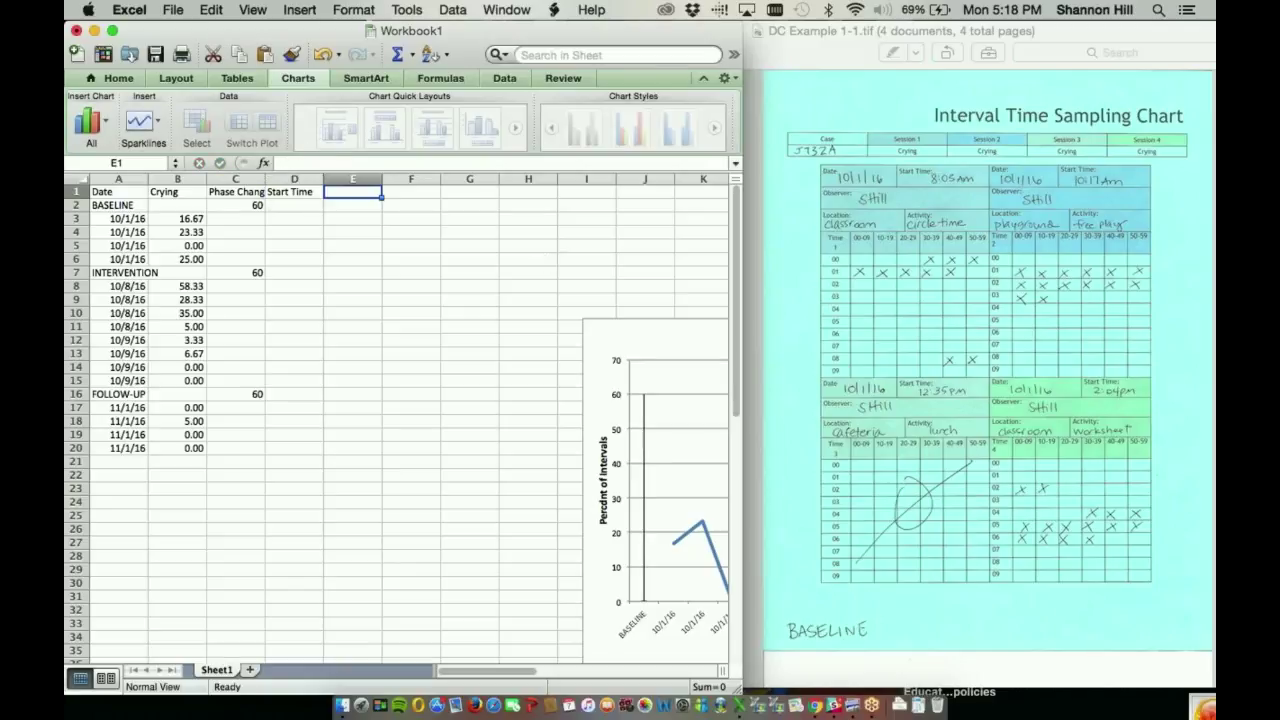
pyautogui.write('Ob')
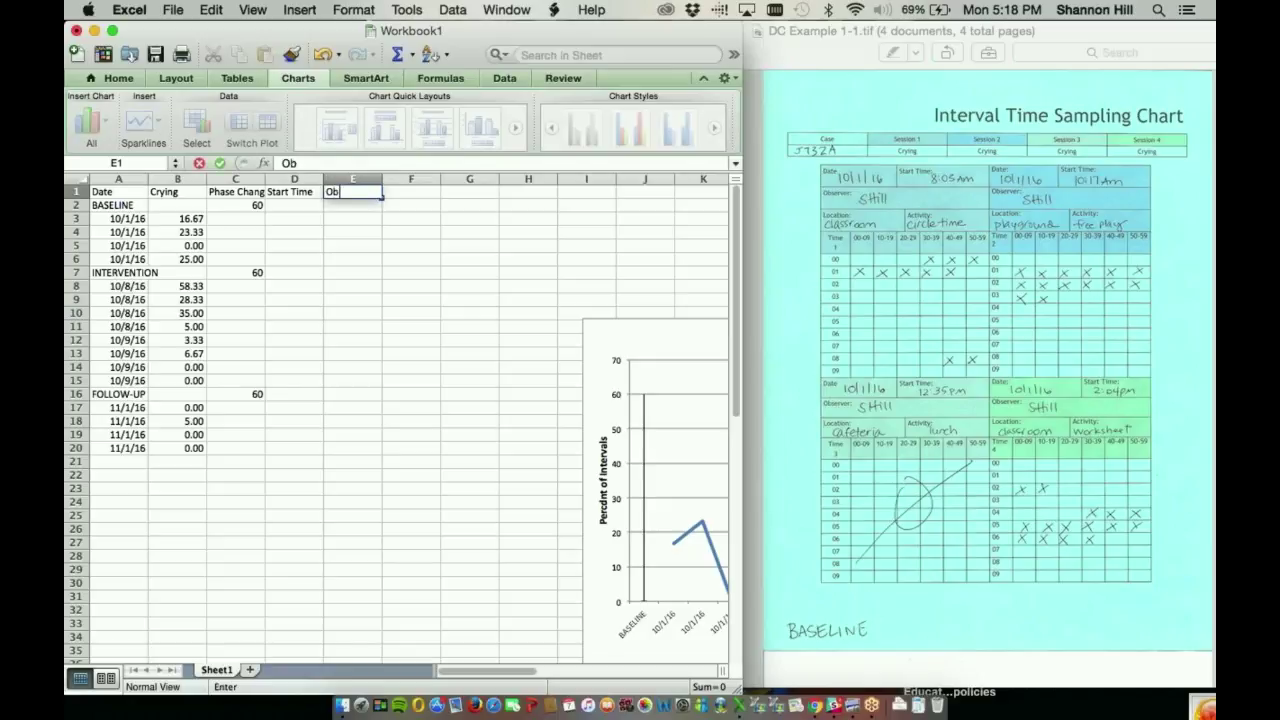
pyautogui.write('server')
pyautogui.press('Tab')
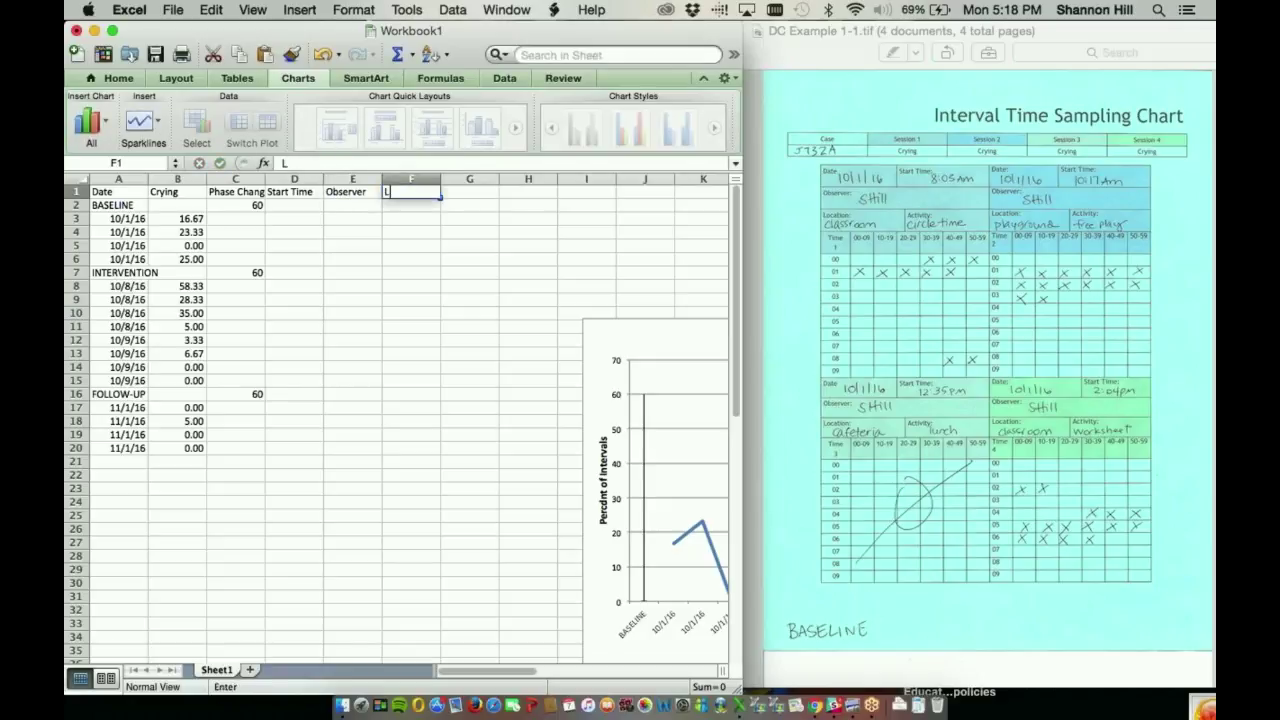
pyautogui.write('Location')
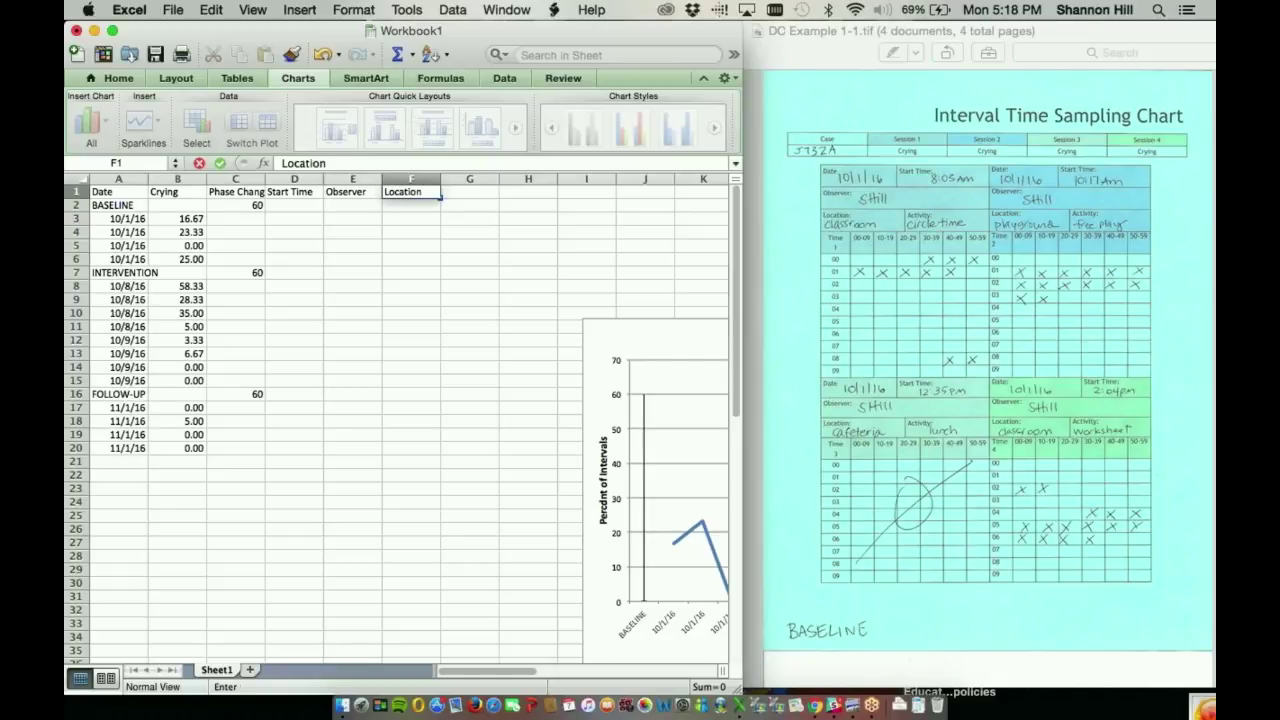
pyautogui.press('Tab')
pyautogui.write('Activity')
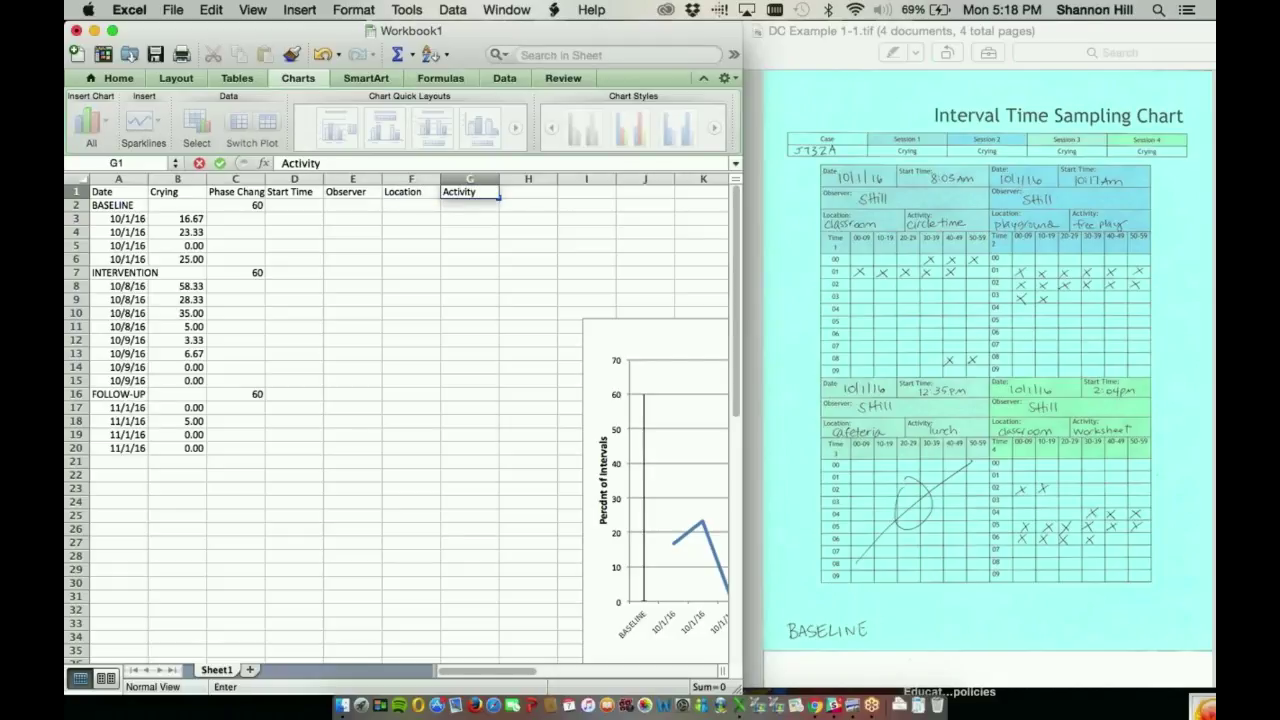
pyautogui.press('Tab')
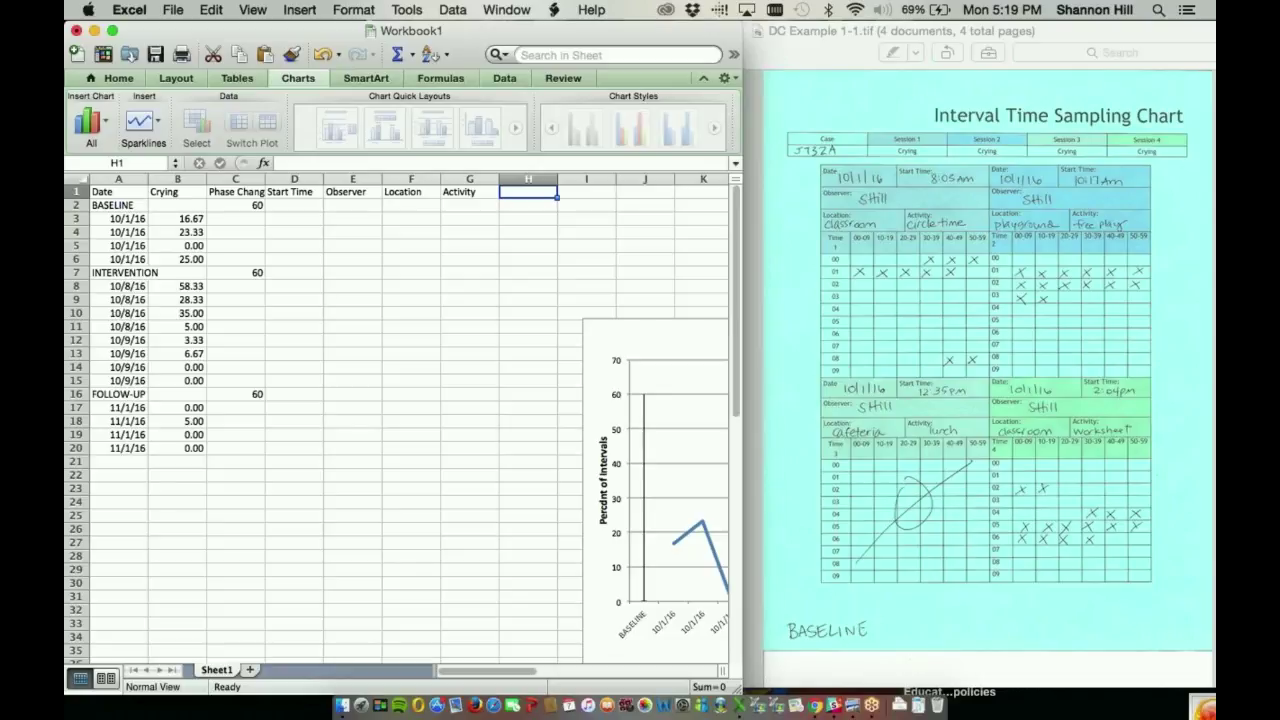
# Reposition the Crying chart on the sheet so it sits below the new column headers.
pyautogui.click(695, 340)
pyautogui.moveTo(695, 340); pyautogui.dragTo(280, 423)
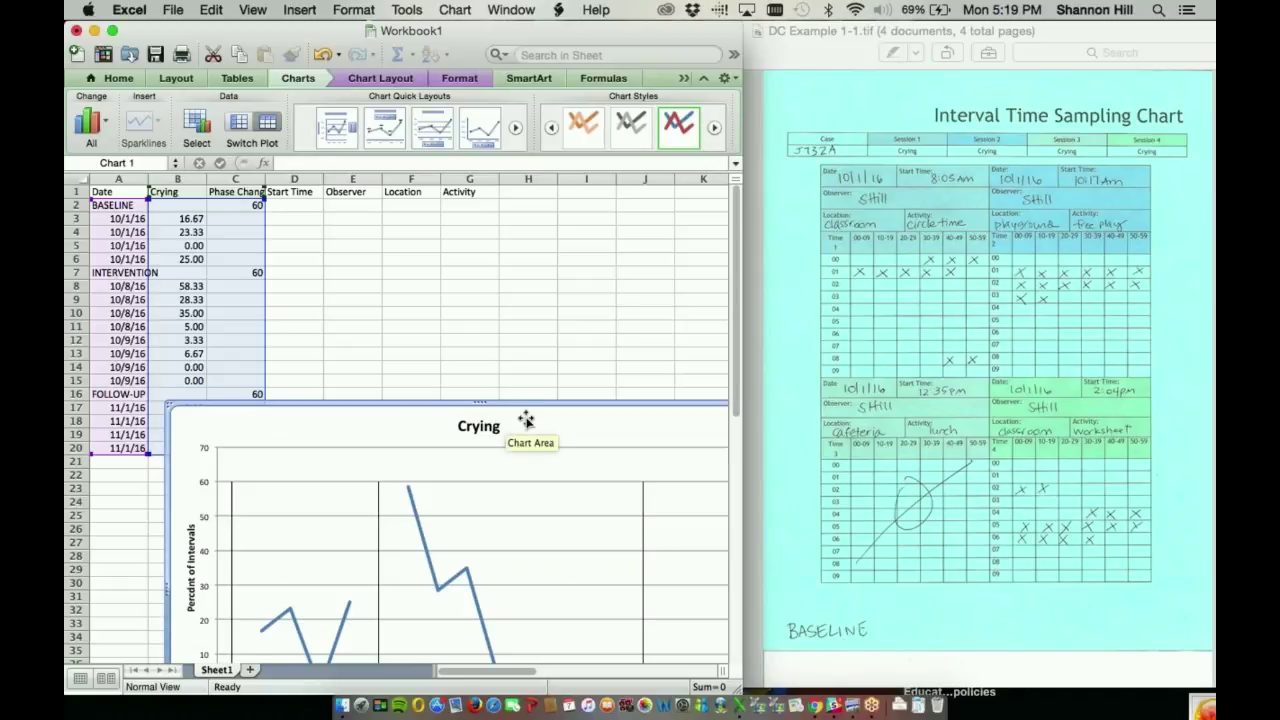
pyautogui.moveTo(540, 425); pyautogui.dragTo(539, 320)
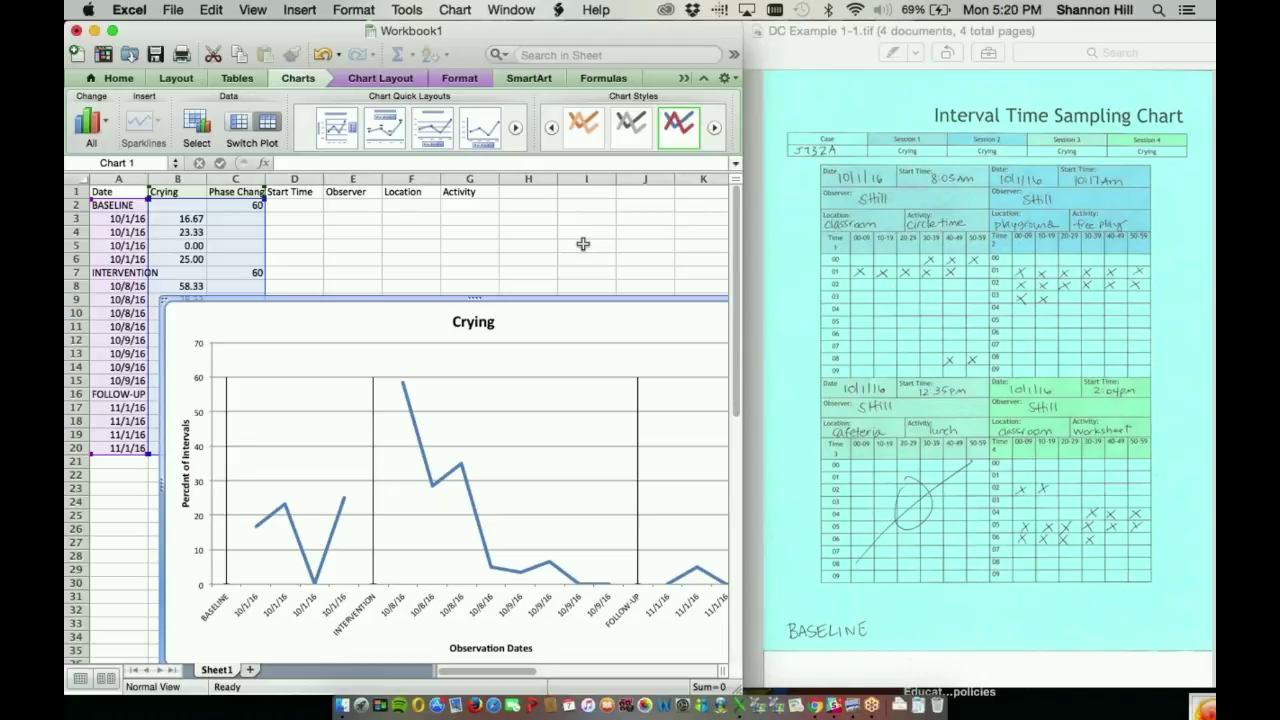
pyautogui.click(872, 706)
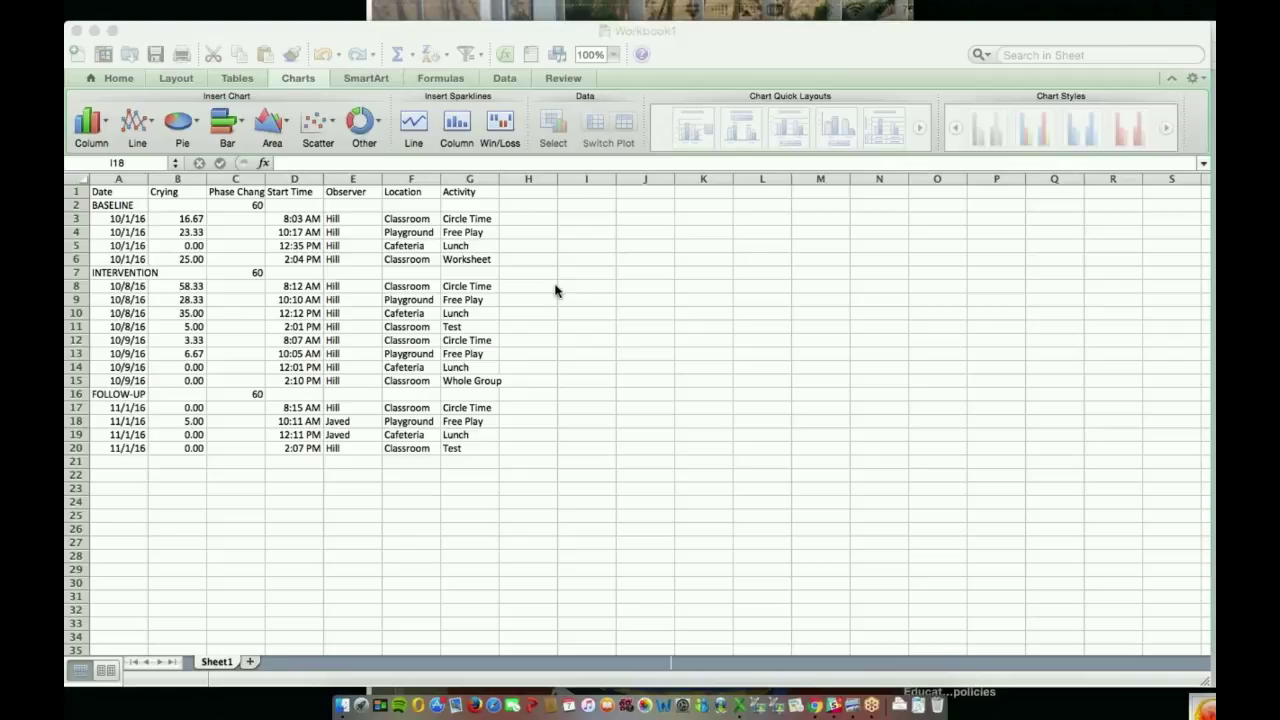
# Sort the observation table by the Location column in descending order, and re-sort it in ascending order.
pyautogui.press('super+Tab')
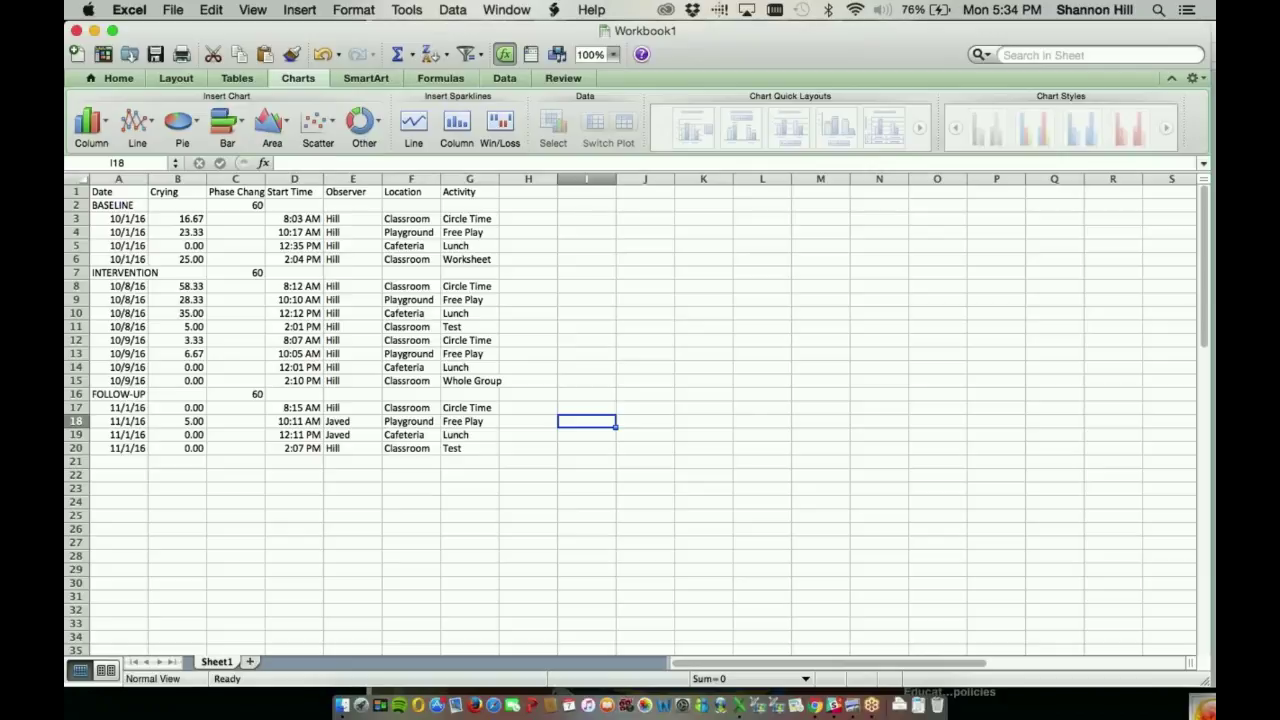
pyautogui.click(412, 204)
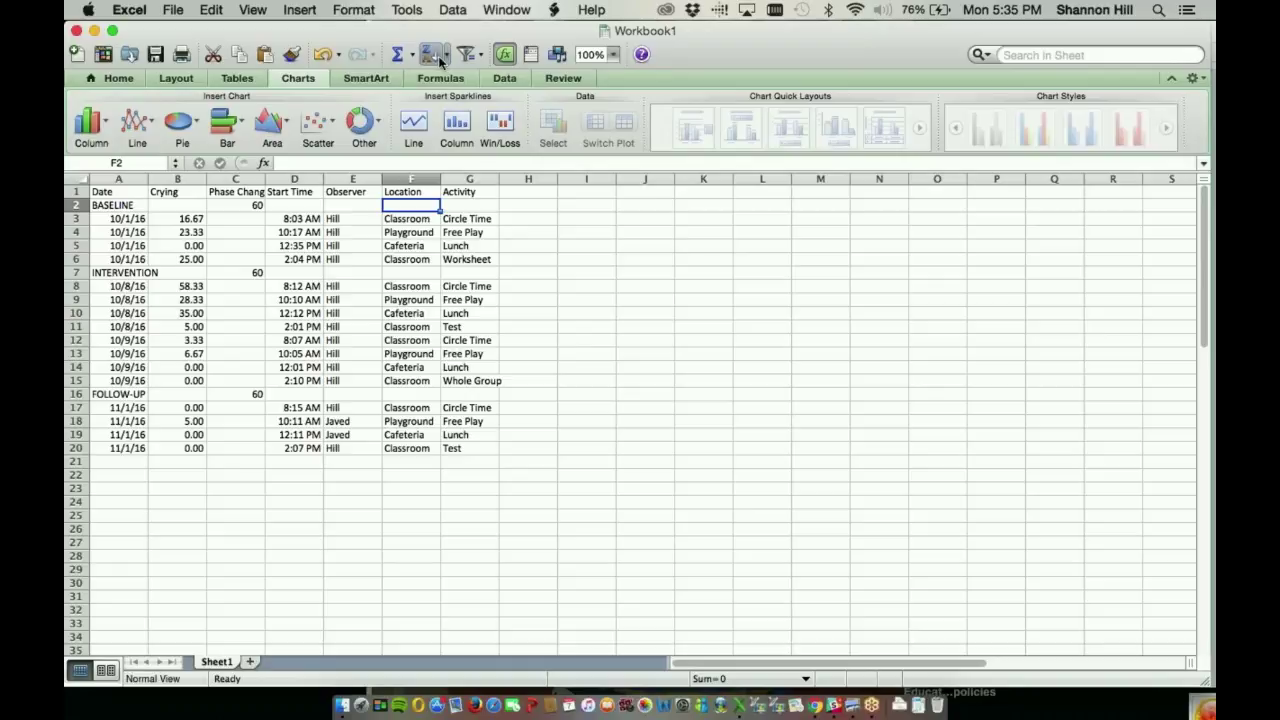
pyautogui.click(408, 192)
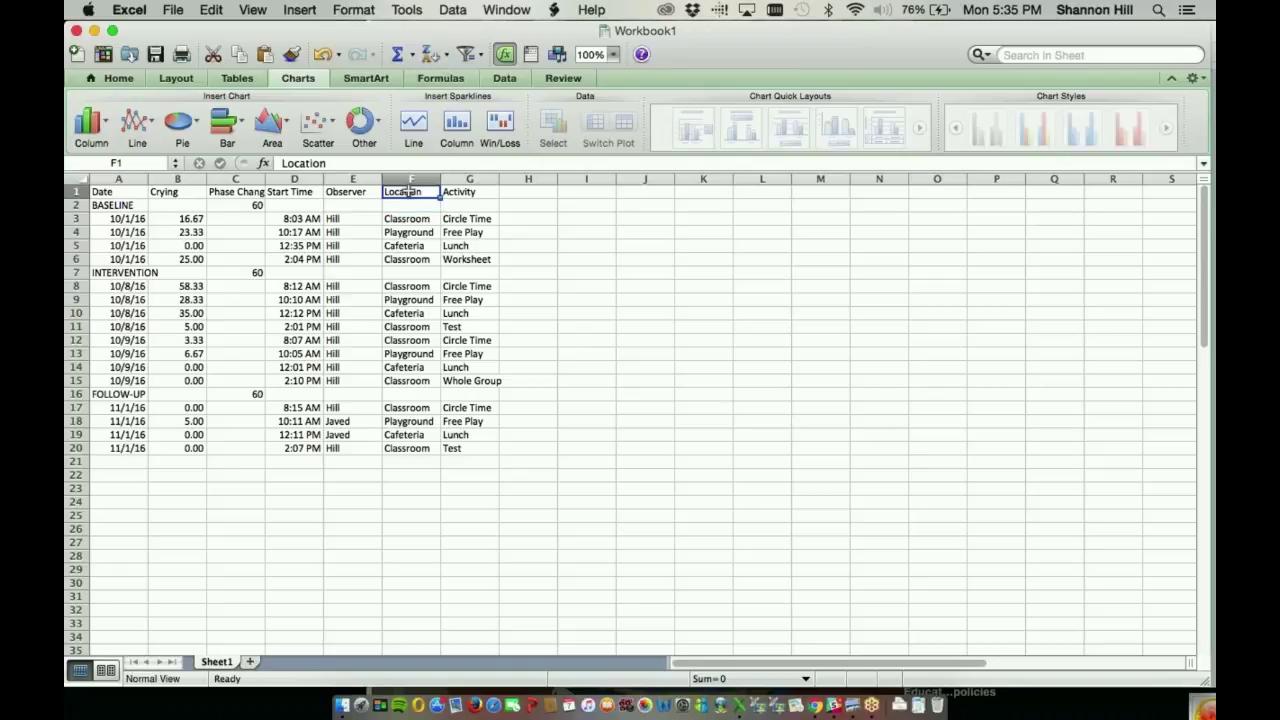
pyautogui.click(433, 55)
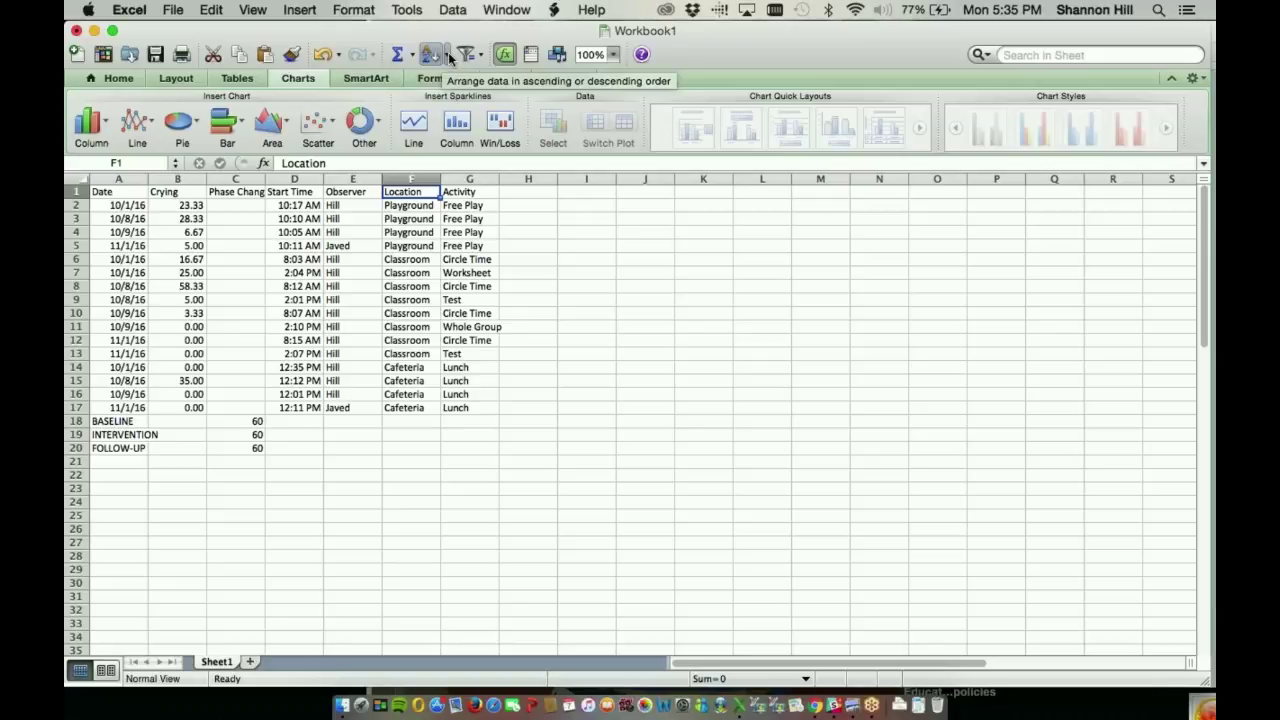
pyautogui.click(433, 56)
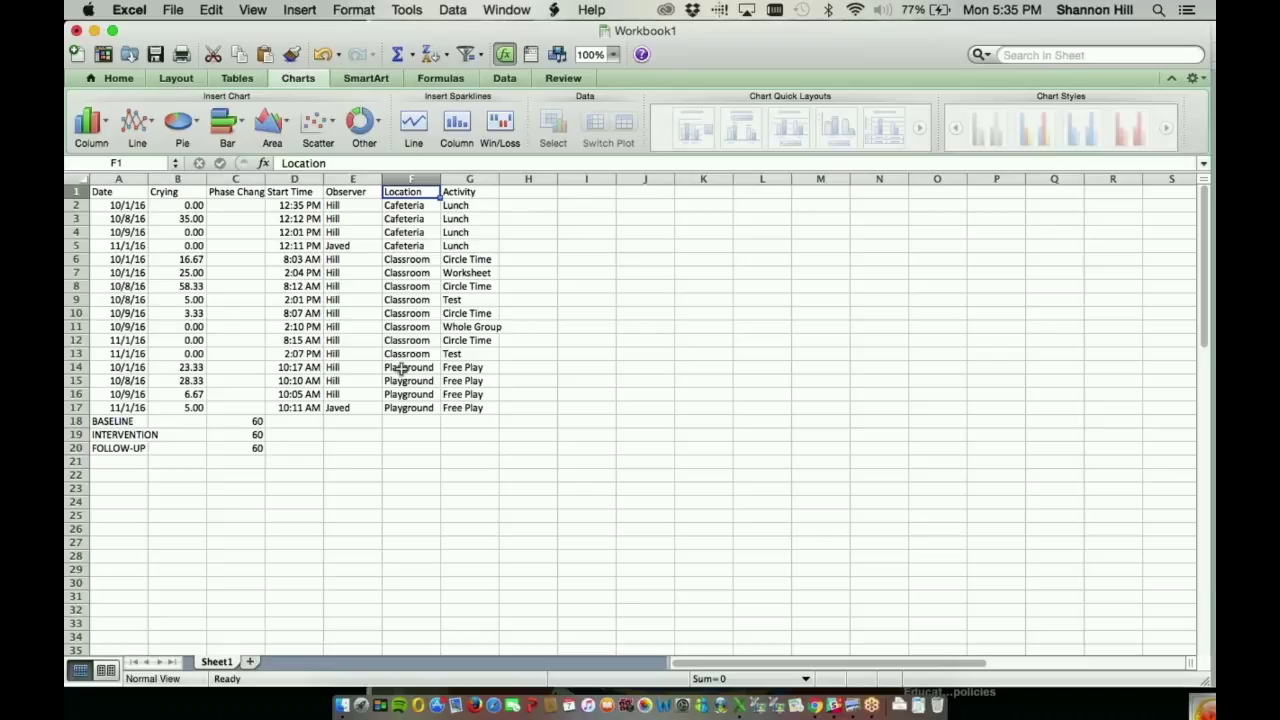
# Try hiding rows 2 to 13 with the Cafeteria and Classroom observations, and undo the hiding.
pyautogui.moveTo(75, 205); pyautogui.dragTo(100, 354)
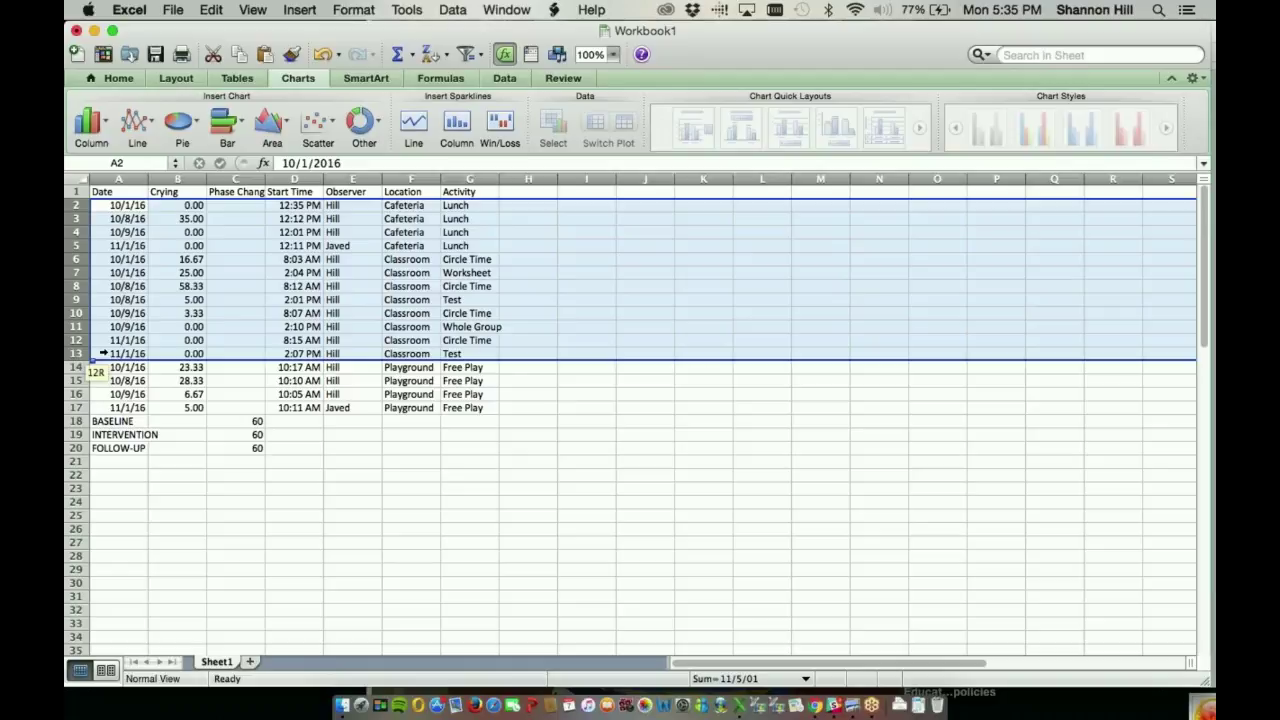
pyautogui.rightClick(556, 242)
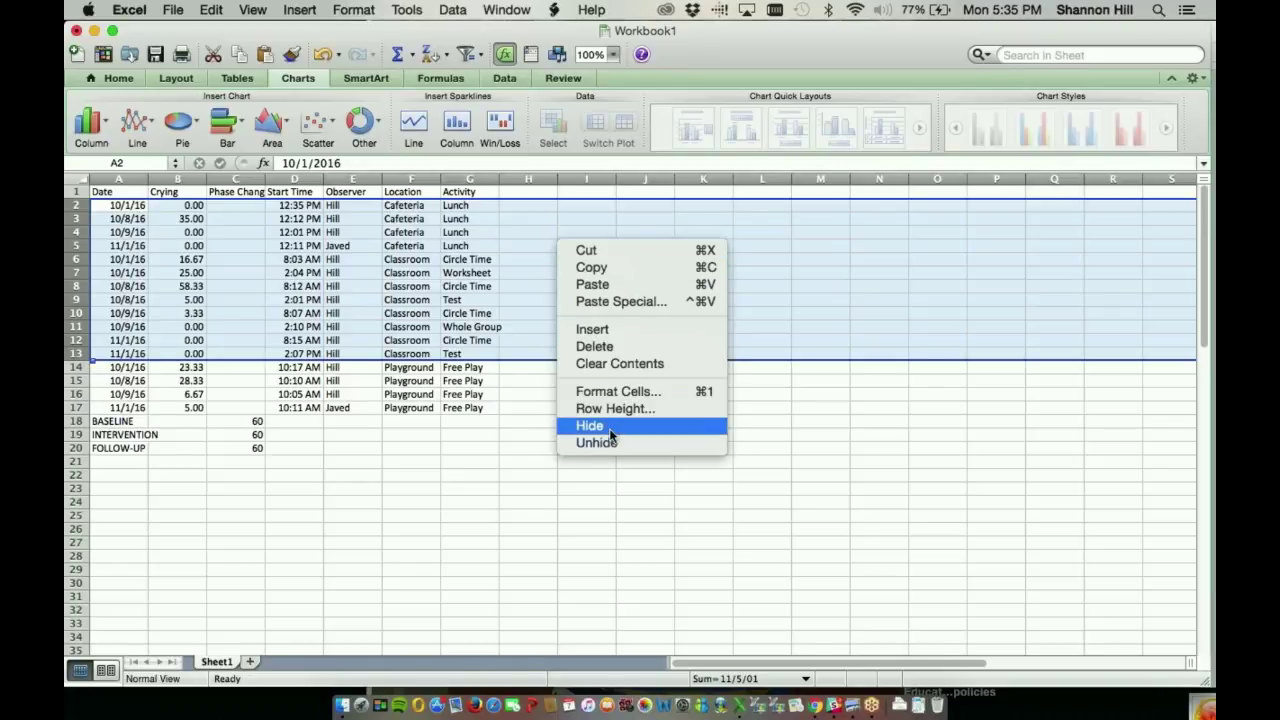
pyautogui.click(609, 428)
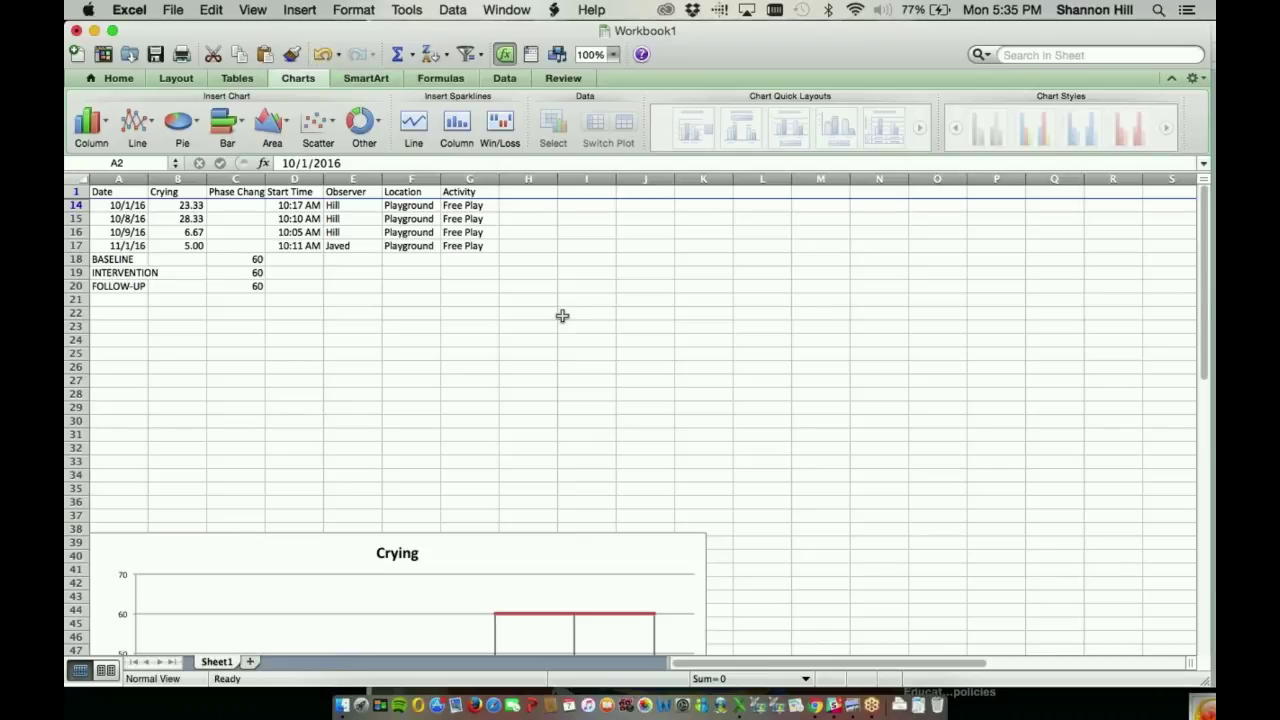
pyautogui.scroll(-5, 621, 372)
pyautogui.scroll(5, 621, 372)
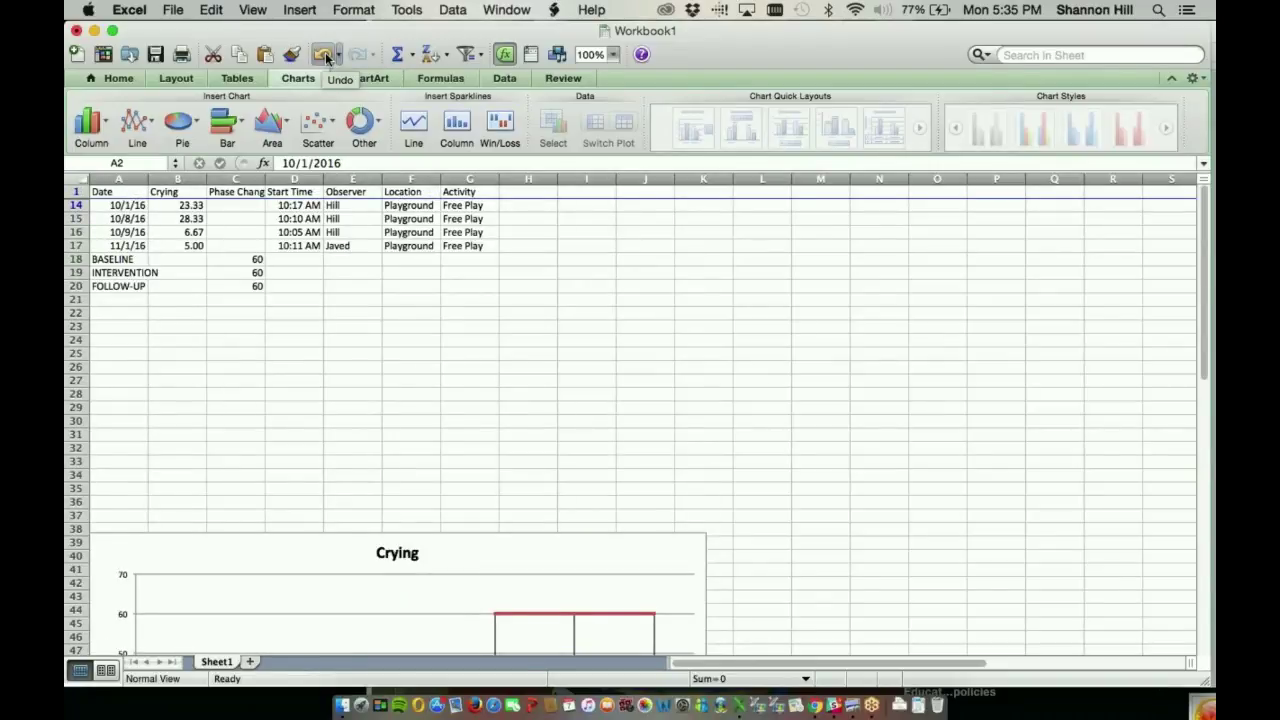
pyautogui.scroll(-5, 426, 437)
pyautogui.scroll(5, 426, 437)
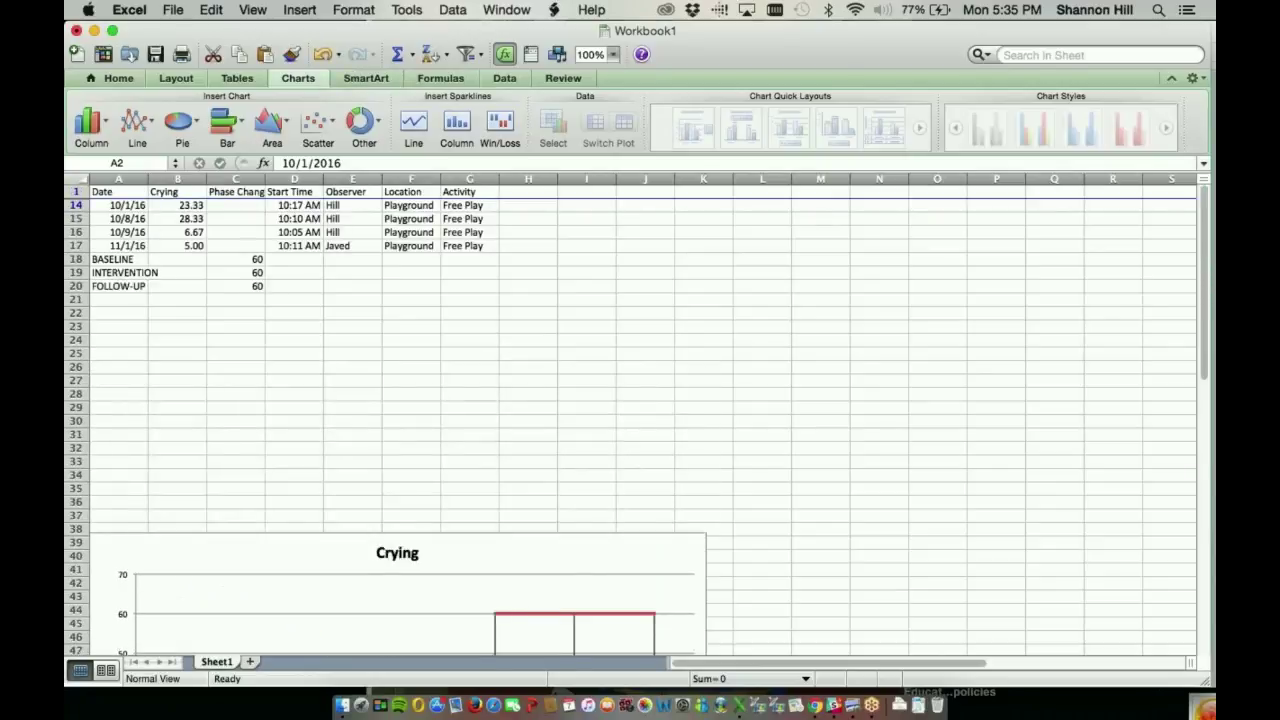
pyautogui.click(324, 56)
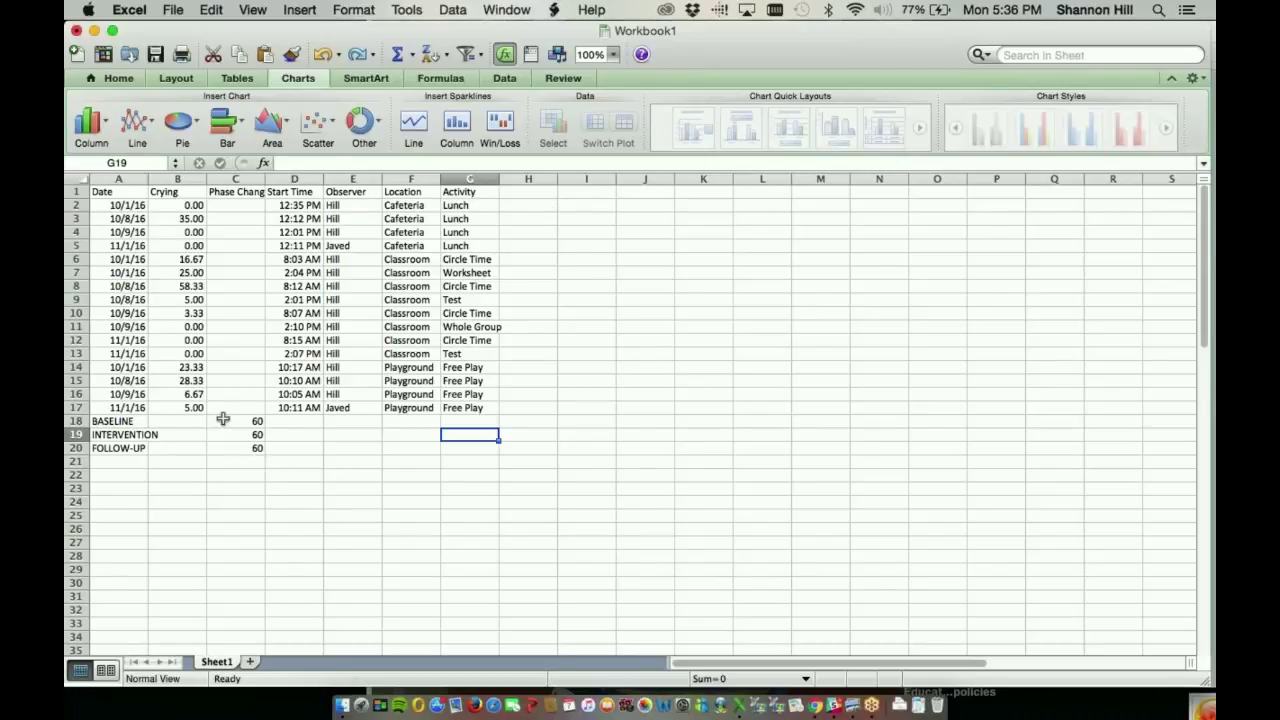
# Insert a line chart of the Playground dates and crying percentages in A14:B17.
pyautogui.moveTo(110, 367); pyautogui.dragTo(189, 404)
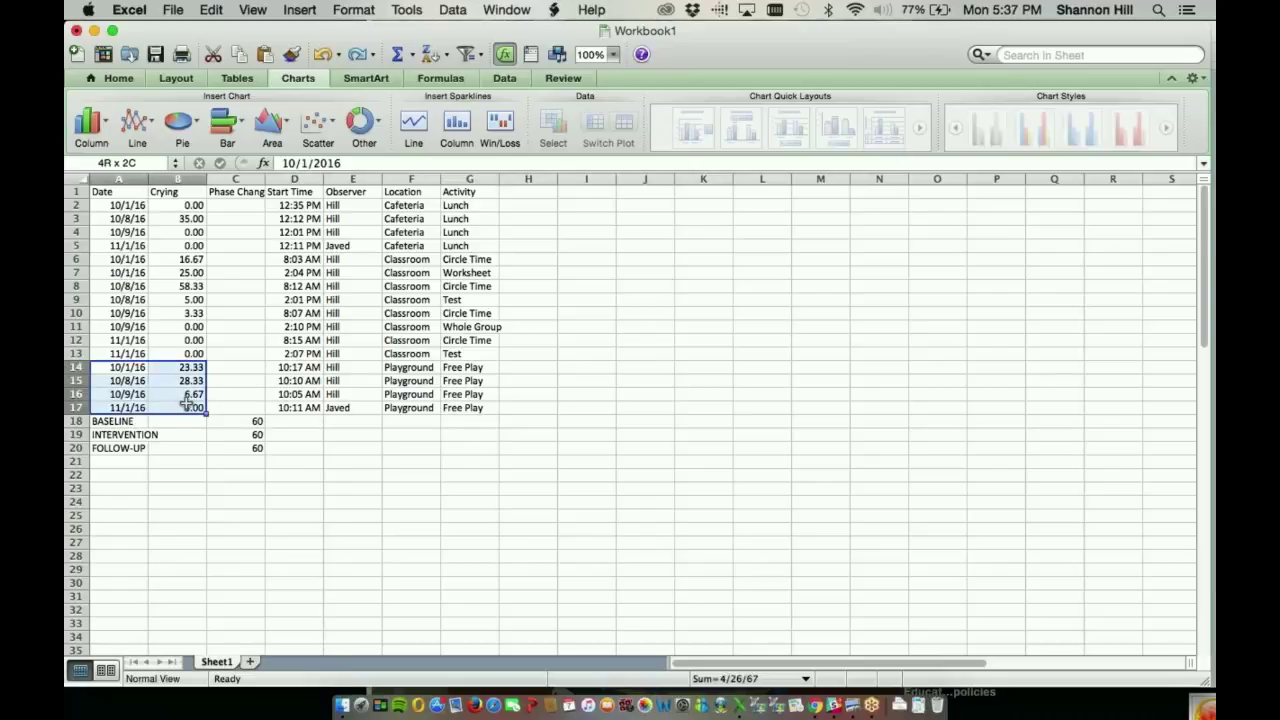
pyautogui.click(136, 125)
pyautogui.click(106, 218)
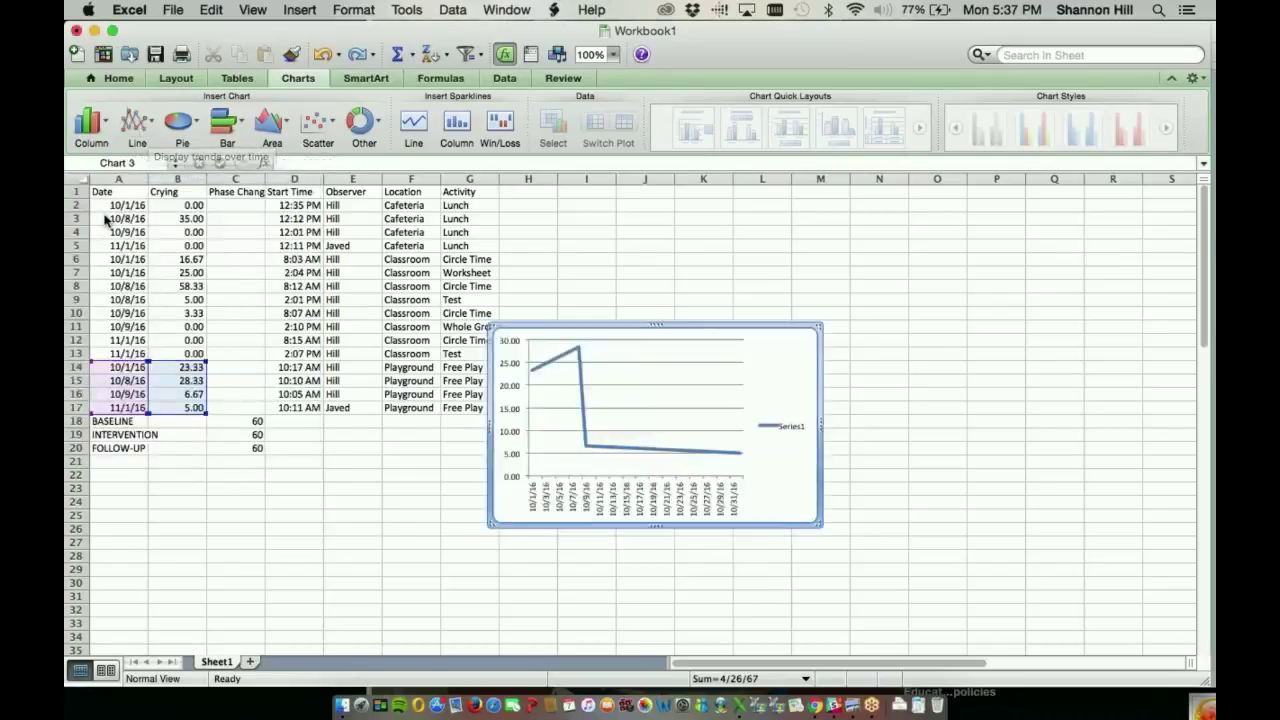
# Move the new Playground line chart clear of the data and enlarge it to span about columns I to R.
pyautogui.moveTo(756, 337); pyautogui.dragTo(931, 284)
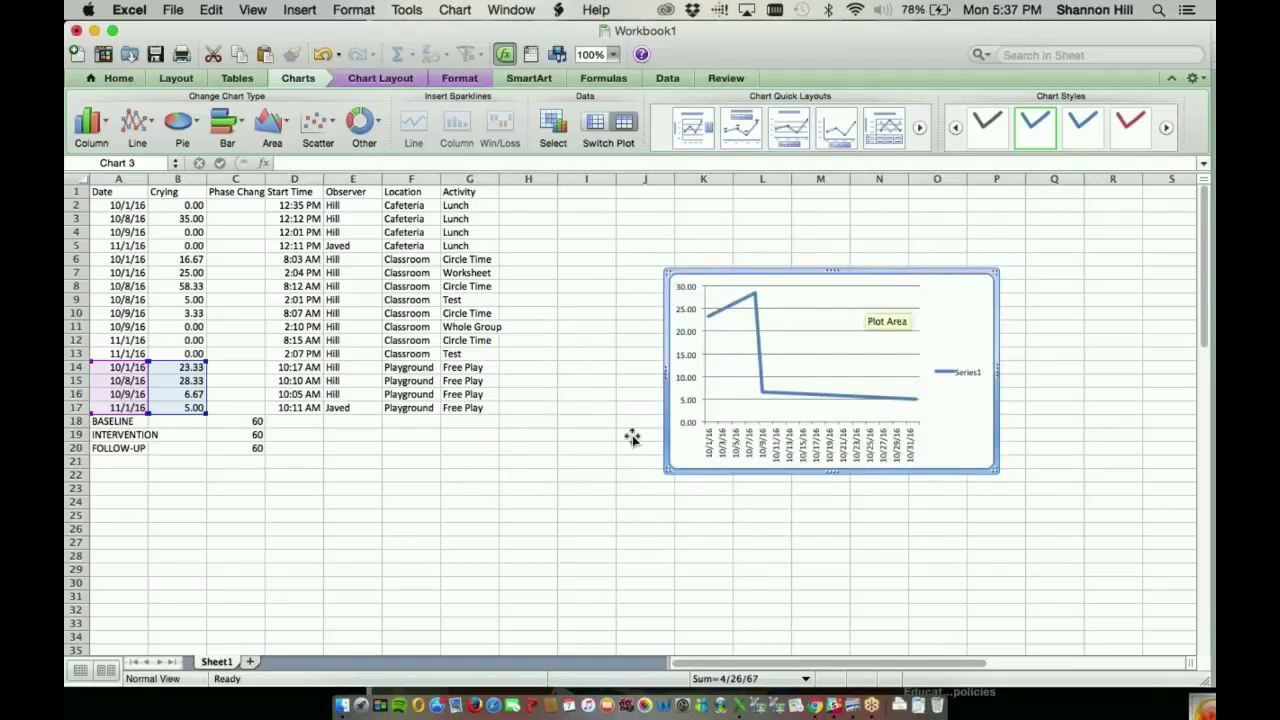
pyautogui.moveTo(666, 470); pyautogui.dragTo(556, 624)
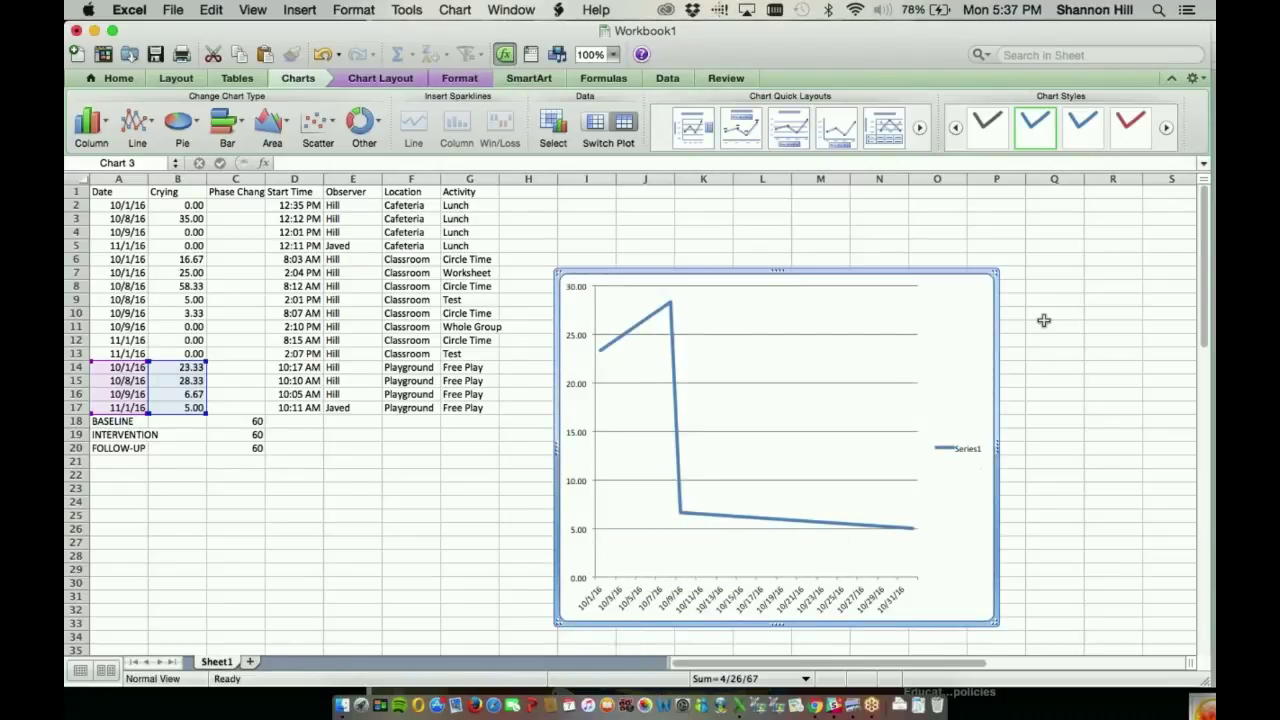
pyautogui.moveTo(995, 270); pyautogui.dragTo(1151, 209)
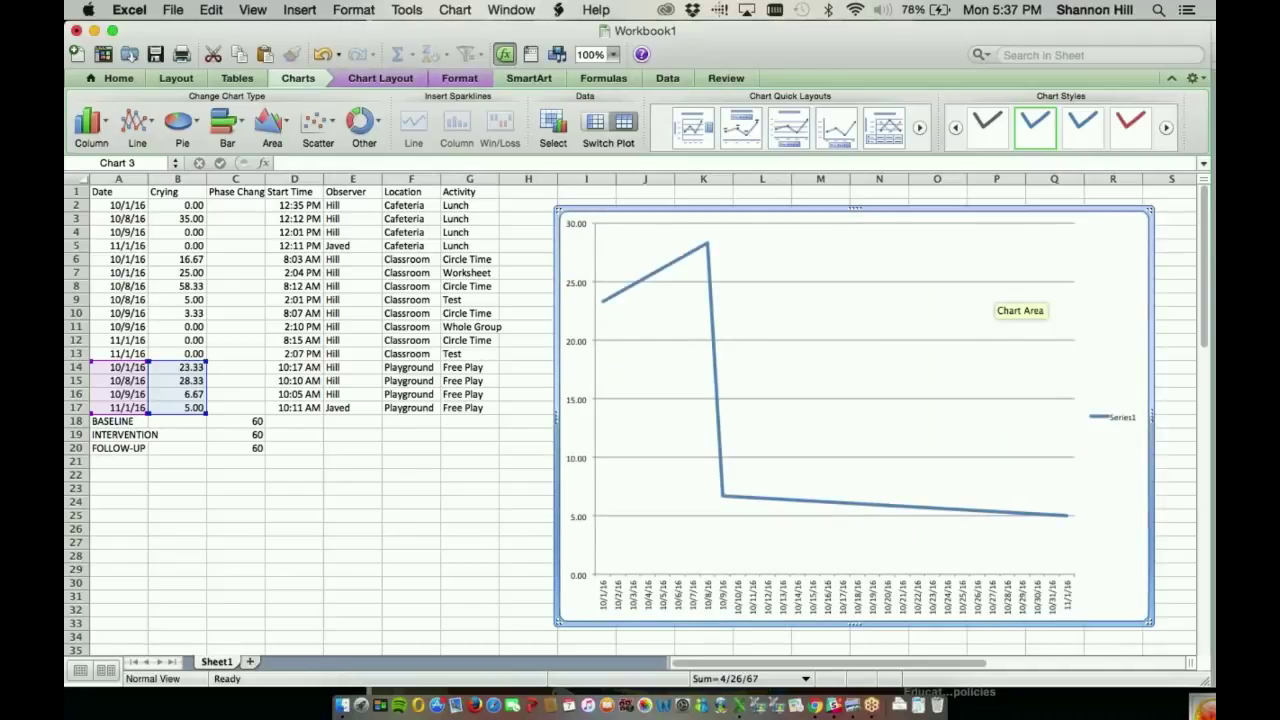
# Add the Date and Crying headers in A1:B1 to the Playground chart's source data alongside A14:B17.
pyautogui.moveTo(723, 494)
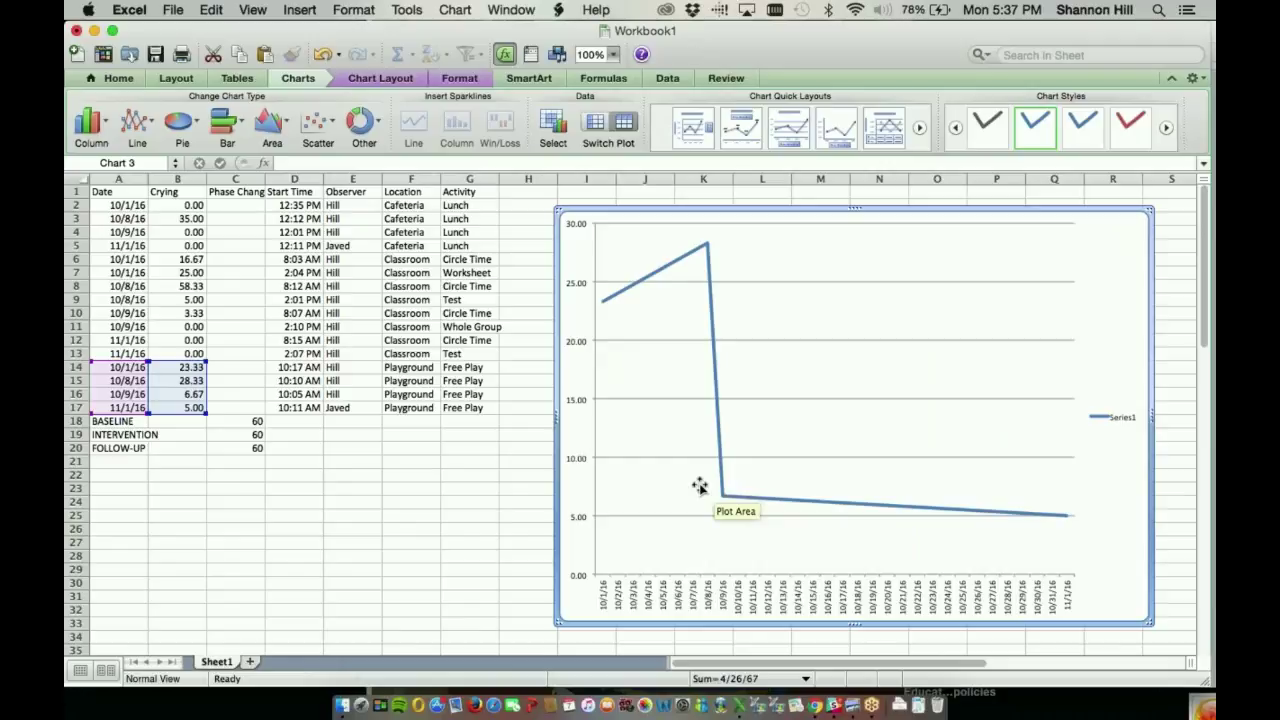
pyautogui.rightClick(1097, 320)
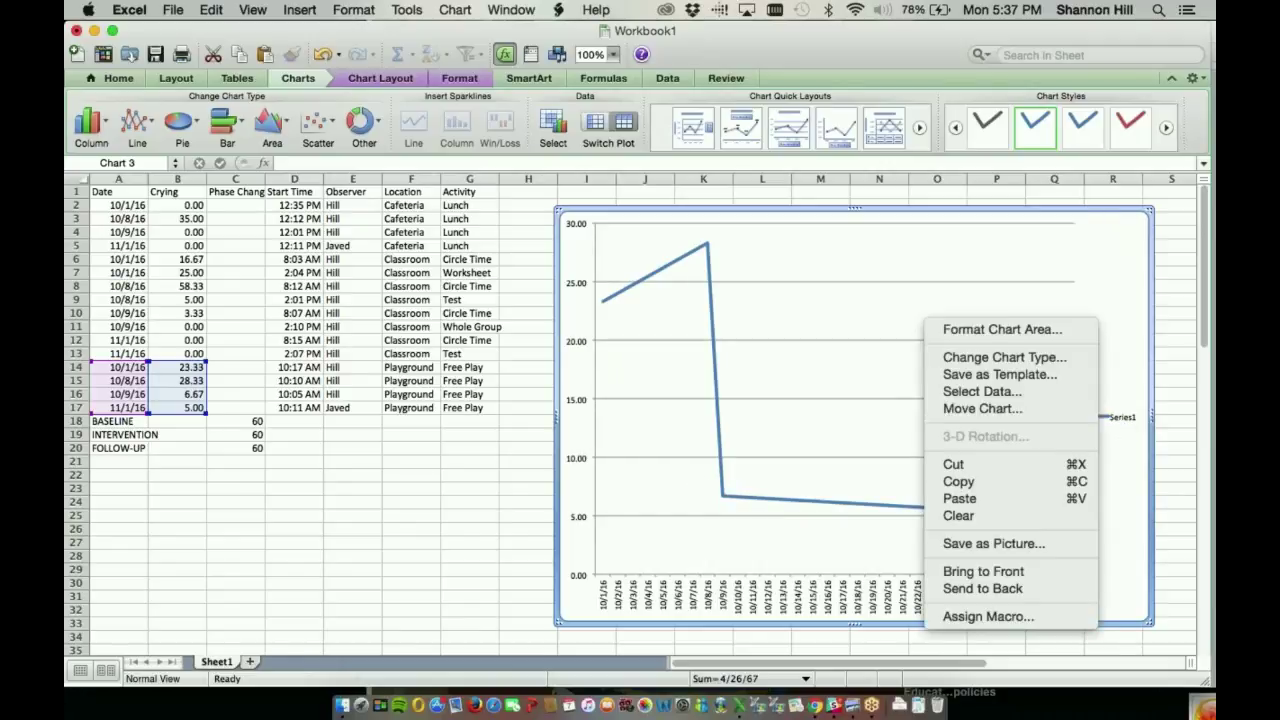
pyautogui.click(1035, 391)
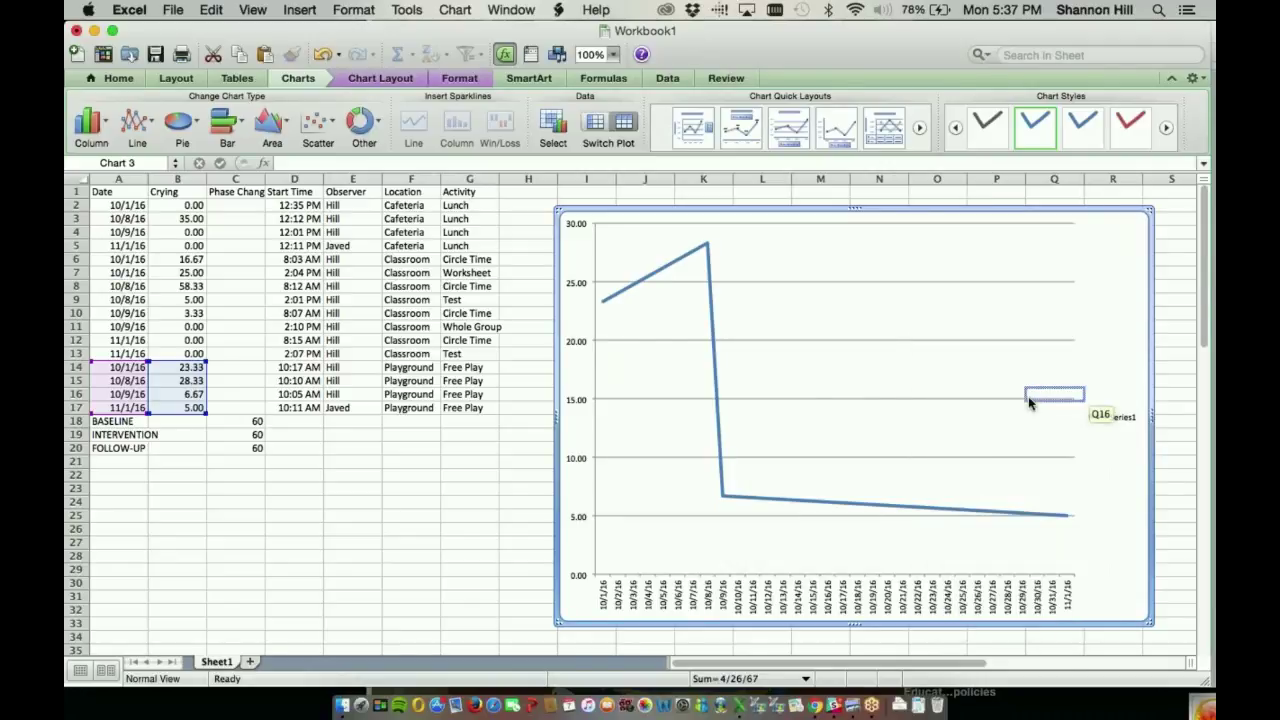
pyautogui.moveTo(1079, 189); pyautogui.dragTo(912, 180)
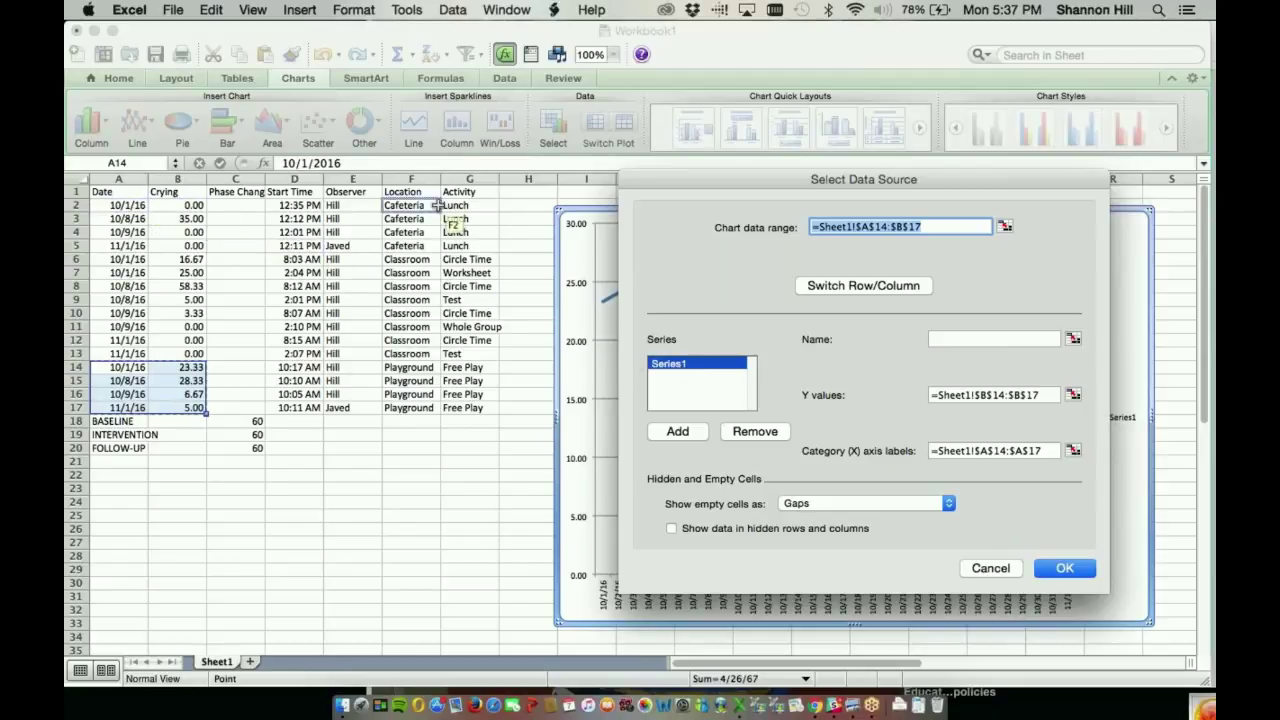
pyautogui.moveTo(177, 191); pyautogui.dragTo(118, 191)
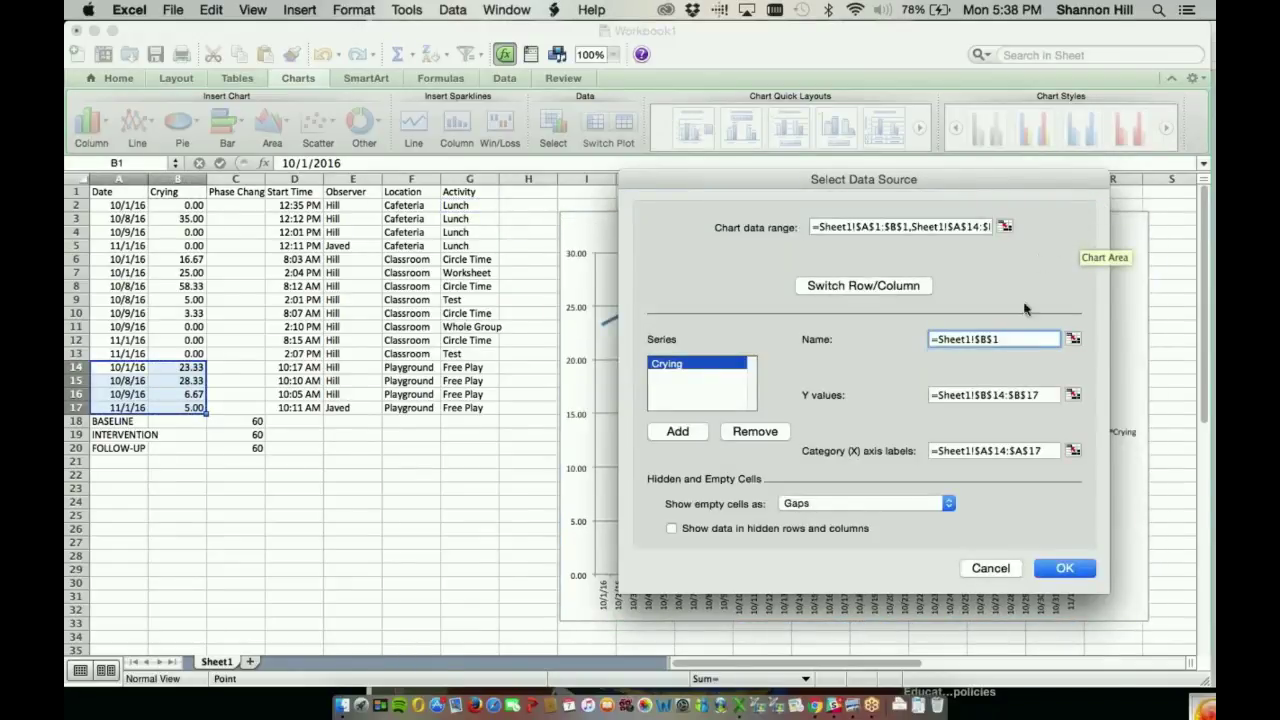
# Set the chart's series name to reference the Crying header in cell B1.
pyautogui.click(1074, 339)
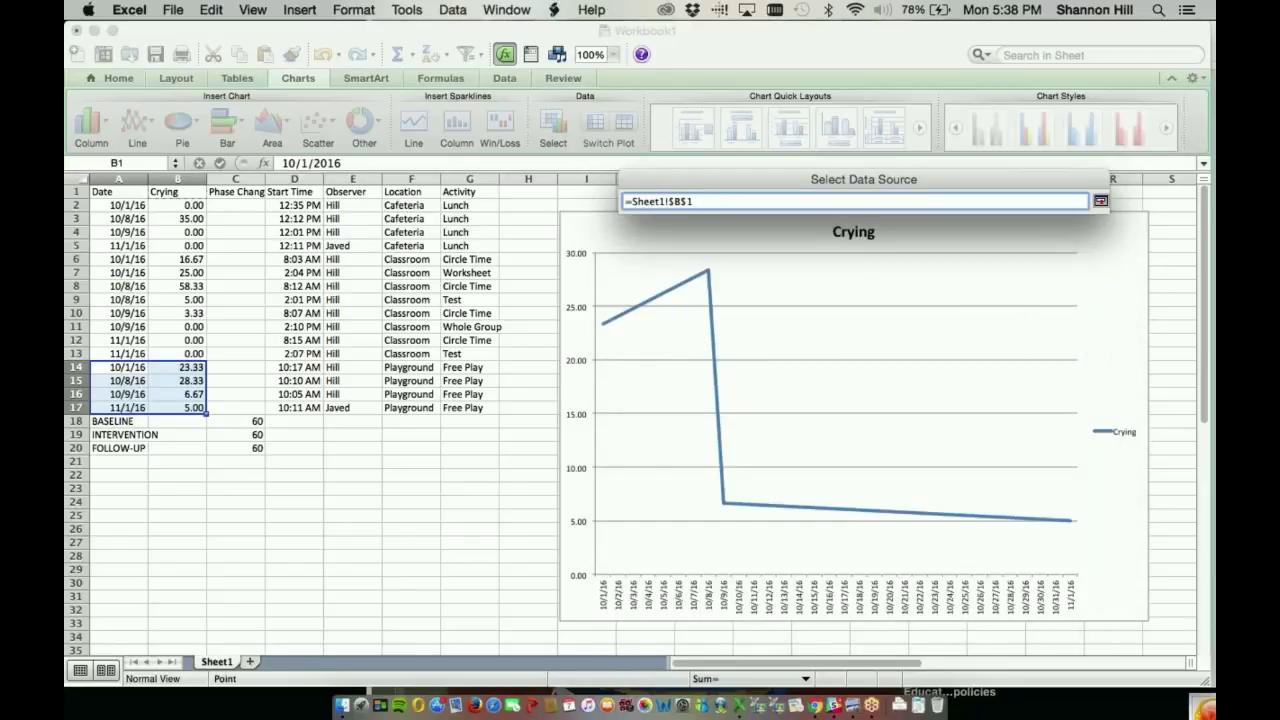
pyautogui.click(173, 190)
pyautogui.click(1100, 201)
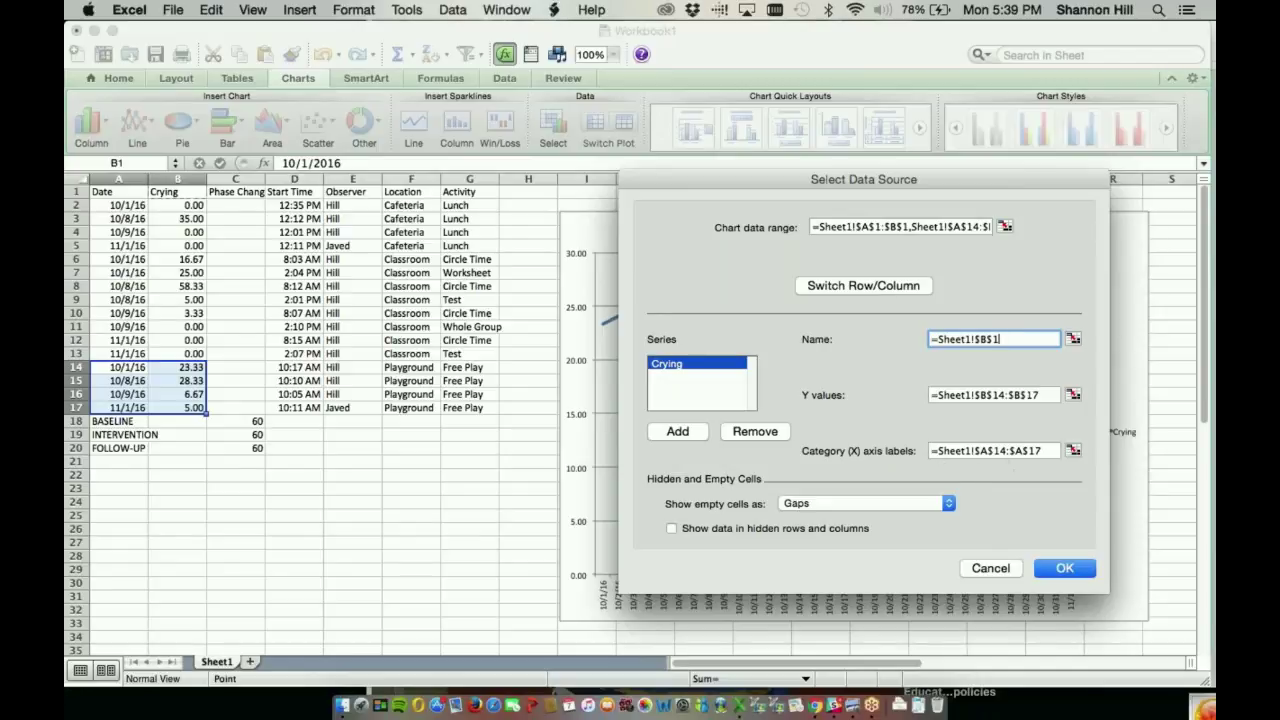
# Apply the Playground chart's source data changes, set its horizontal axis type to Text, and delete the legend.
pyautogui.click(1064, 567)
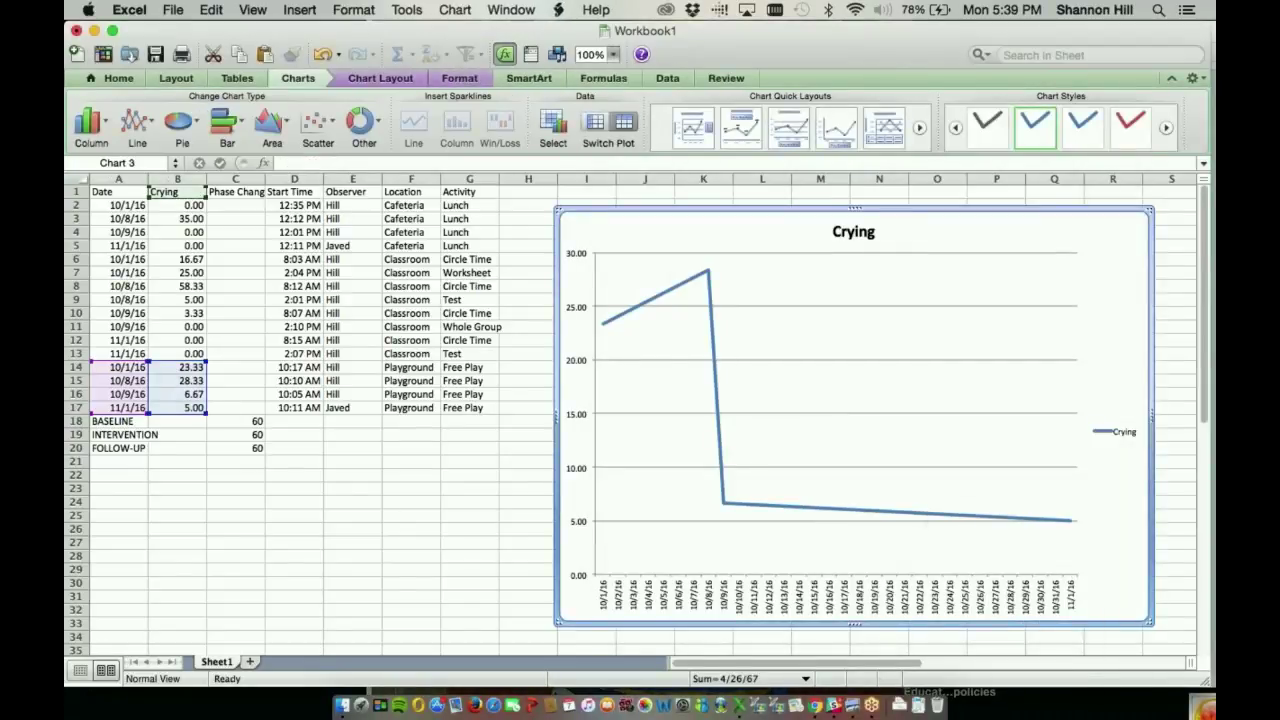
pyautogui.rightClick(938, 602)
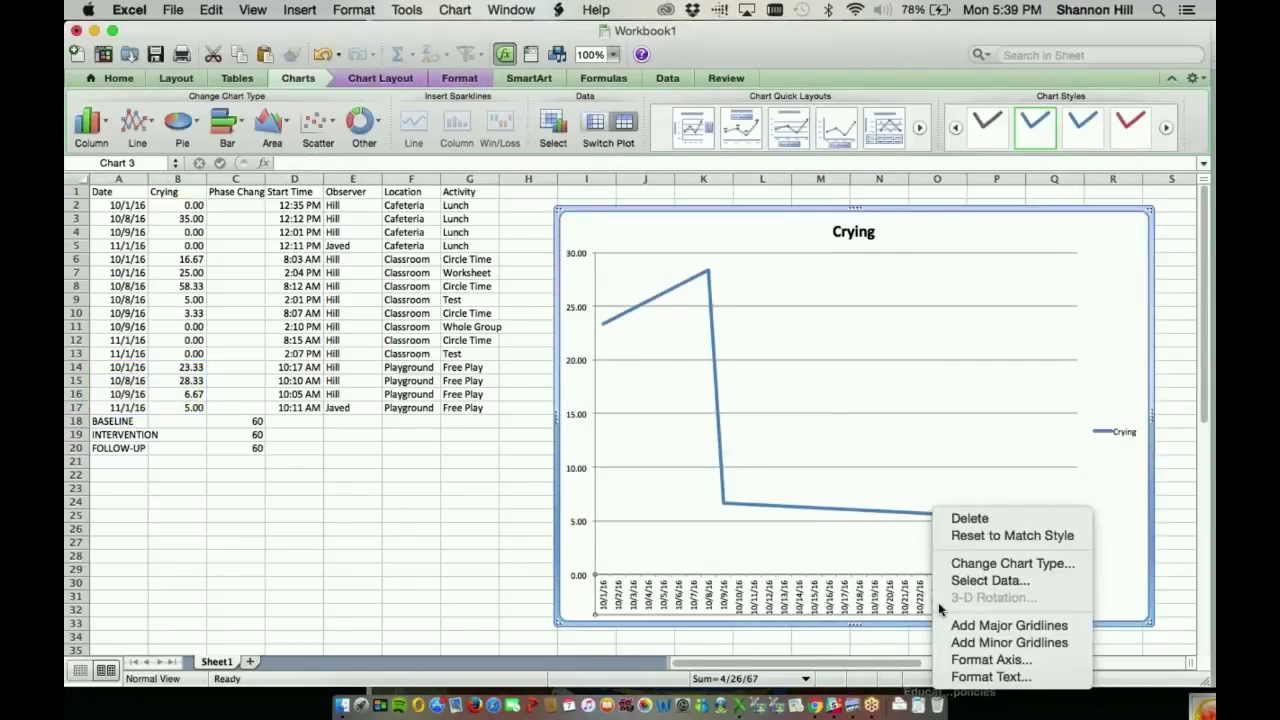
pyautogui.click(963, 662)
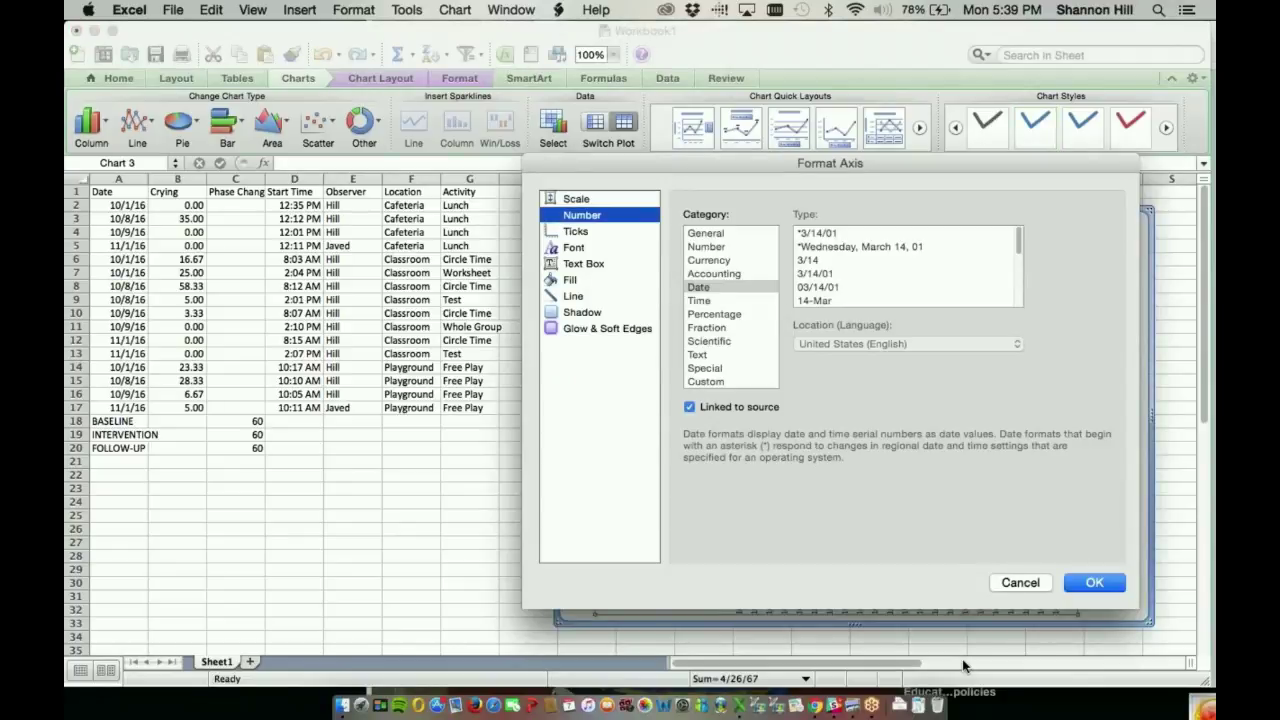
pyautogui.click(586, 199)
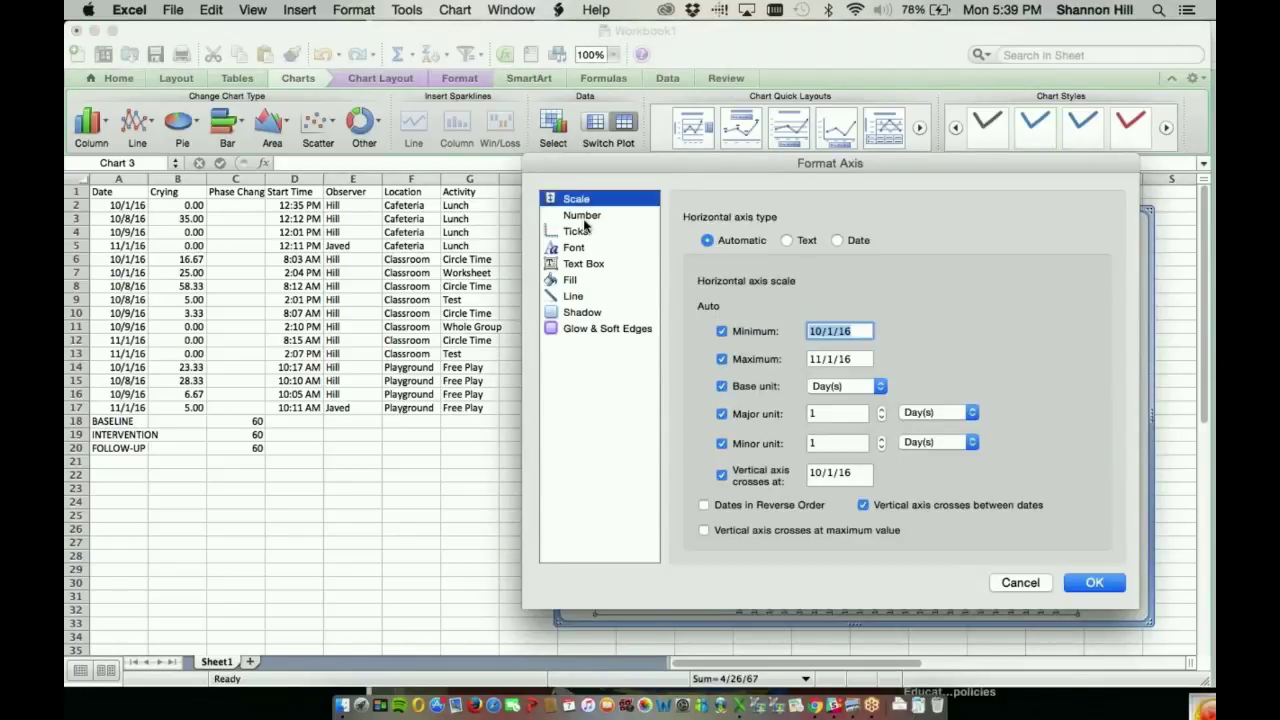
pyautogui.click(787, 241)
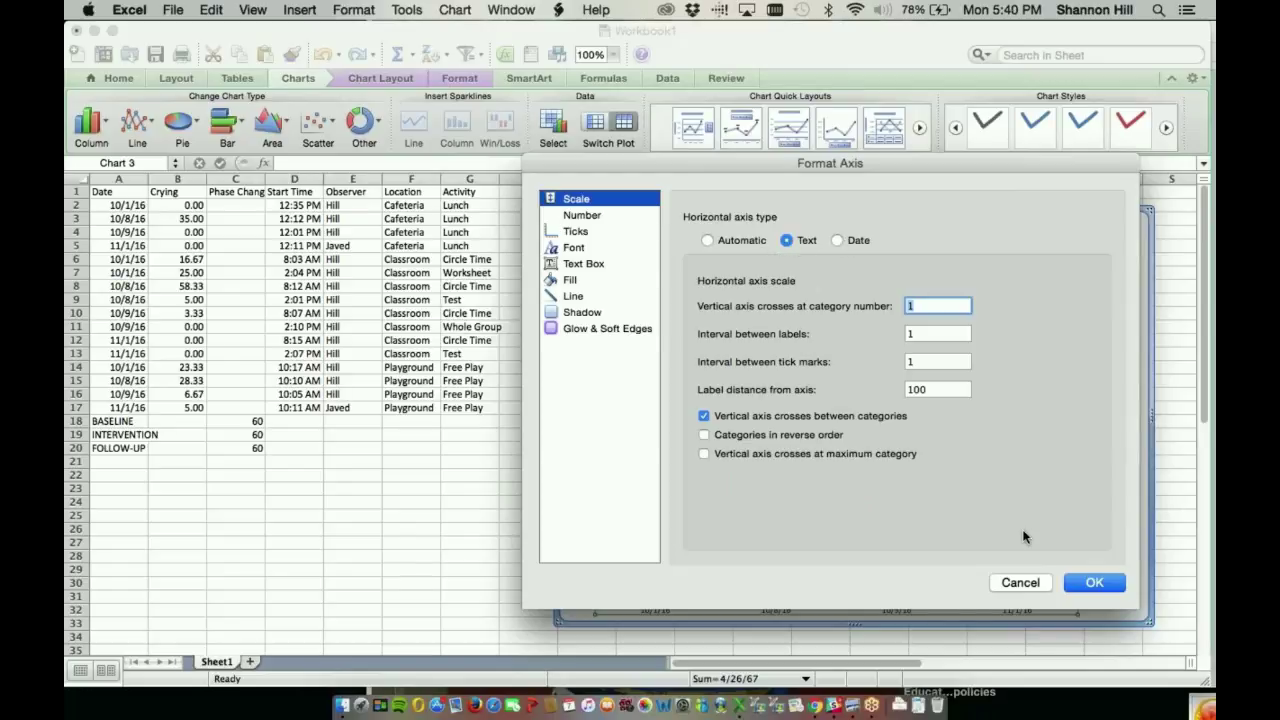
pyautogui.click(1090, 582)
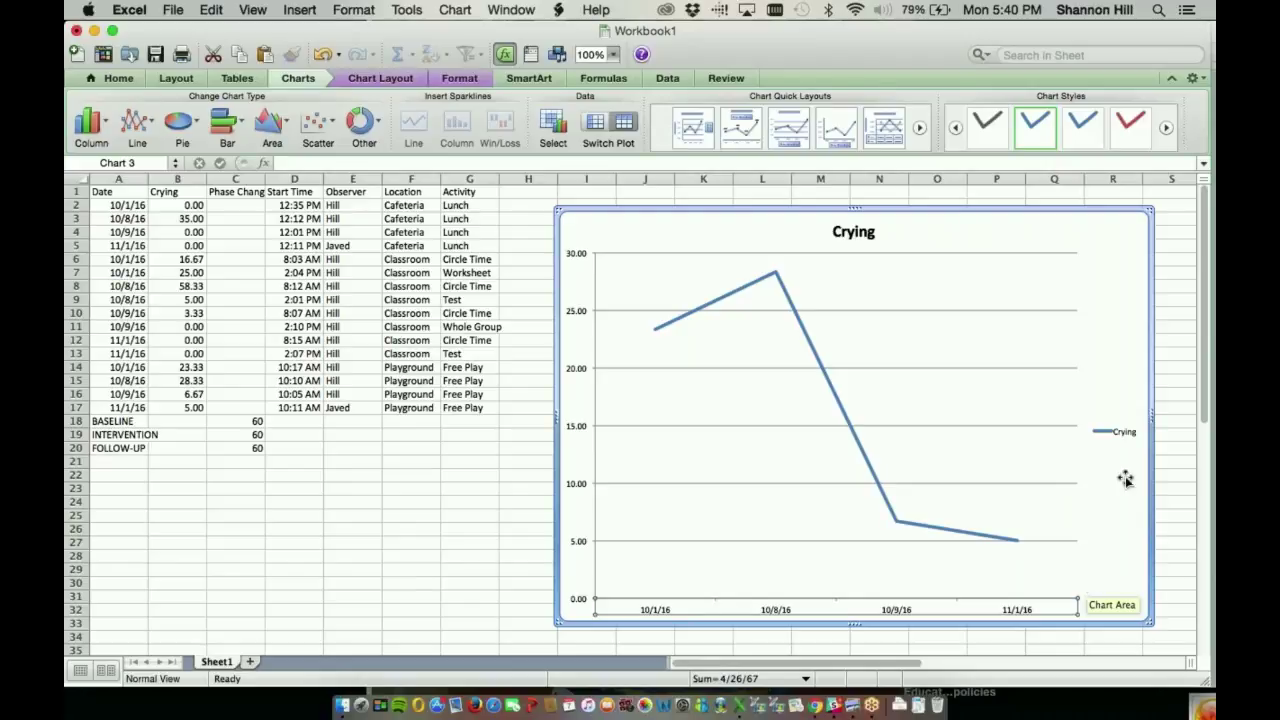
pyautogui.click(1122, 434)
pyautogui.press('Delete')
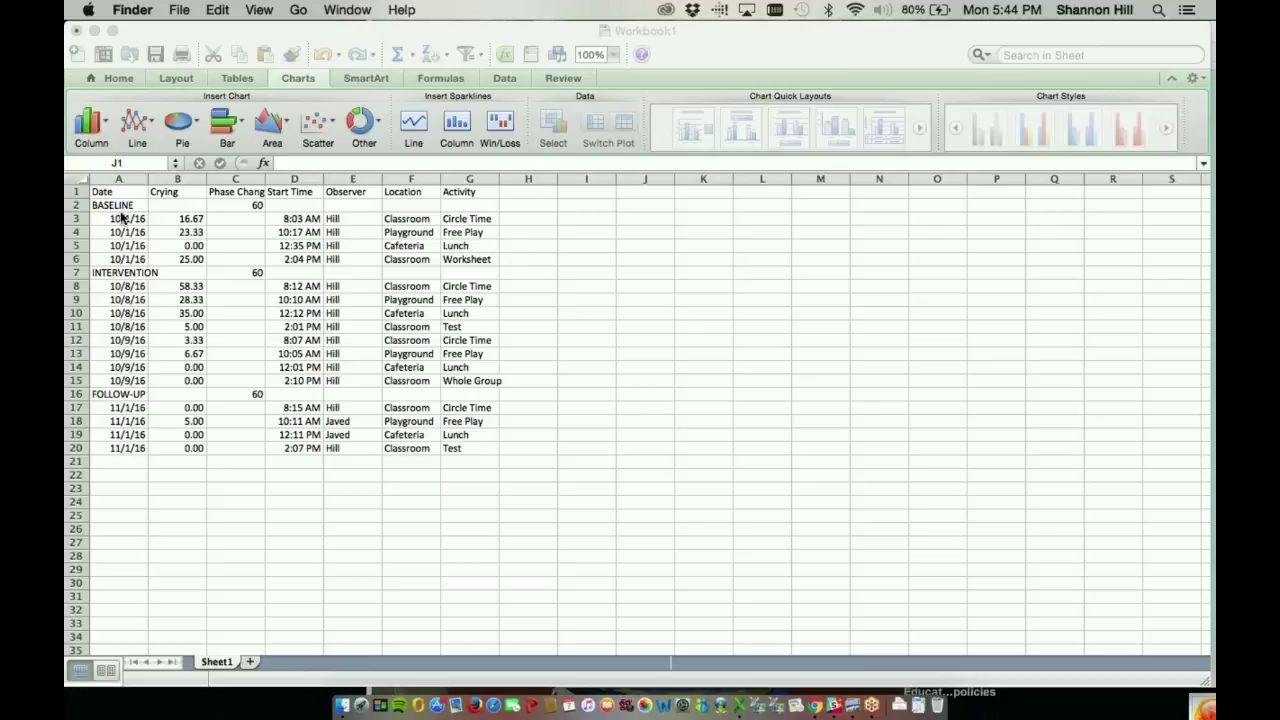
# Switch back to Excel and insert an empty 2-D clustered column chart on Sheet1.
pyautogui.press('super+Tab')
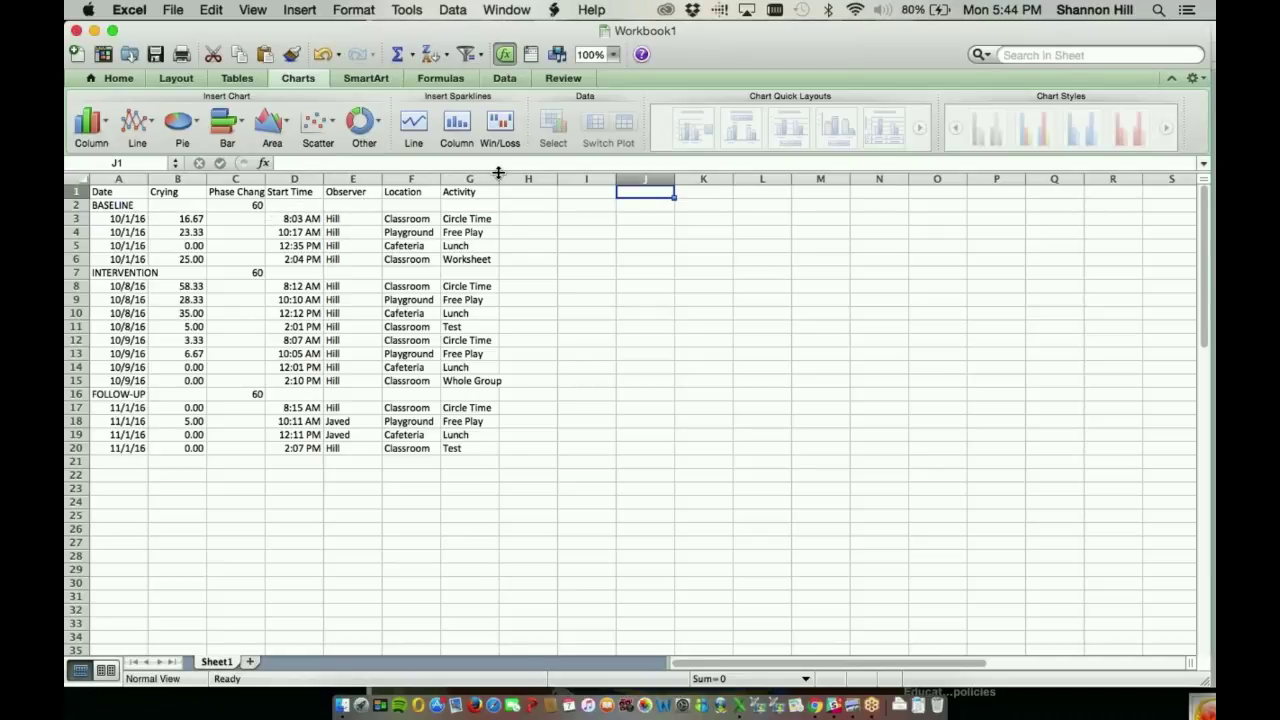
pyautogui.click(99, 121)
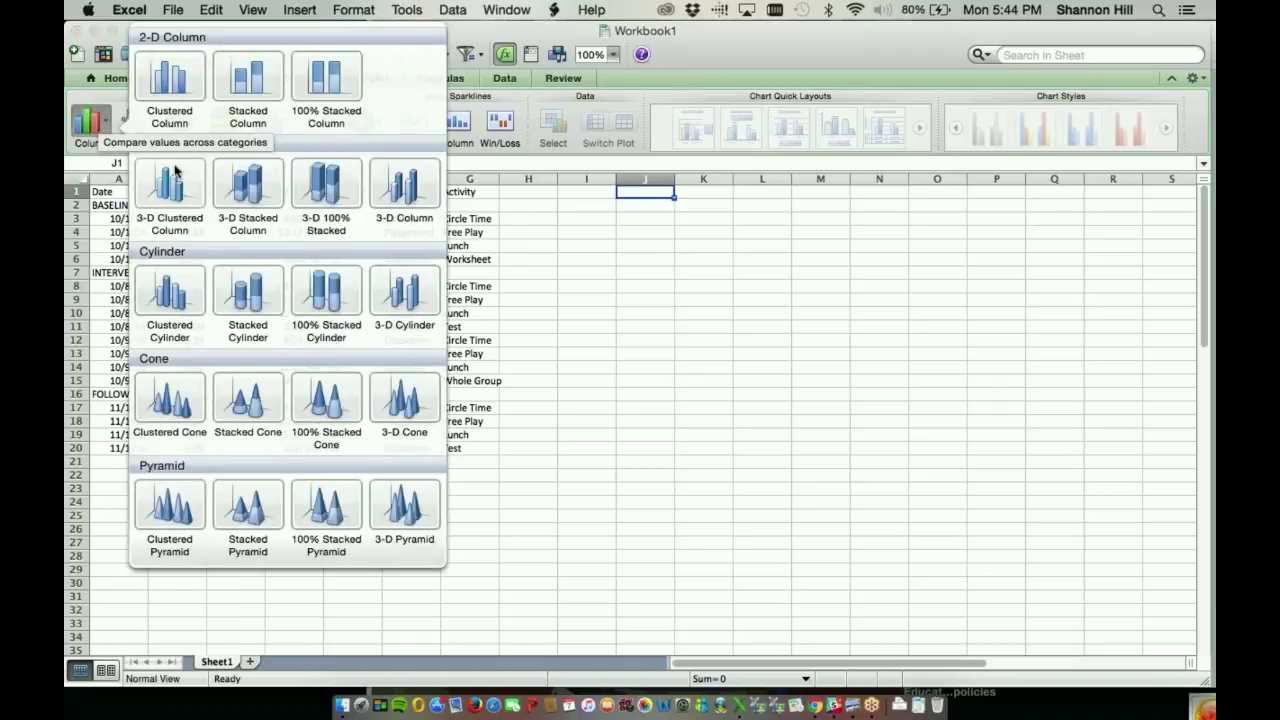
pyautogui.click(170, 80)
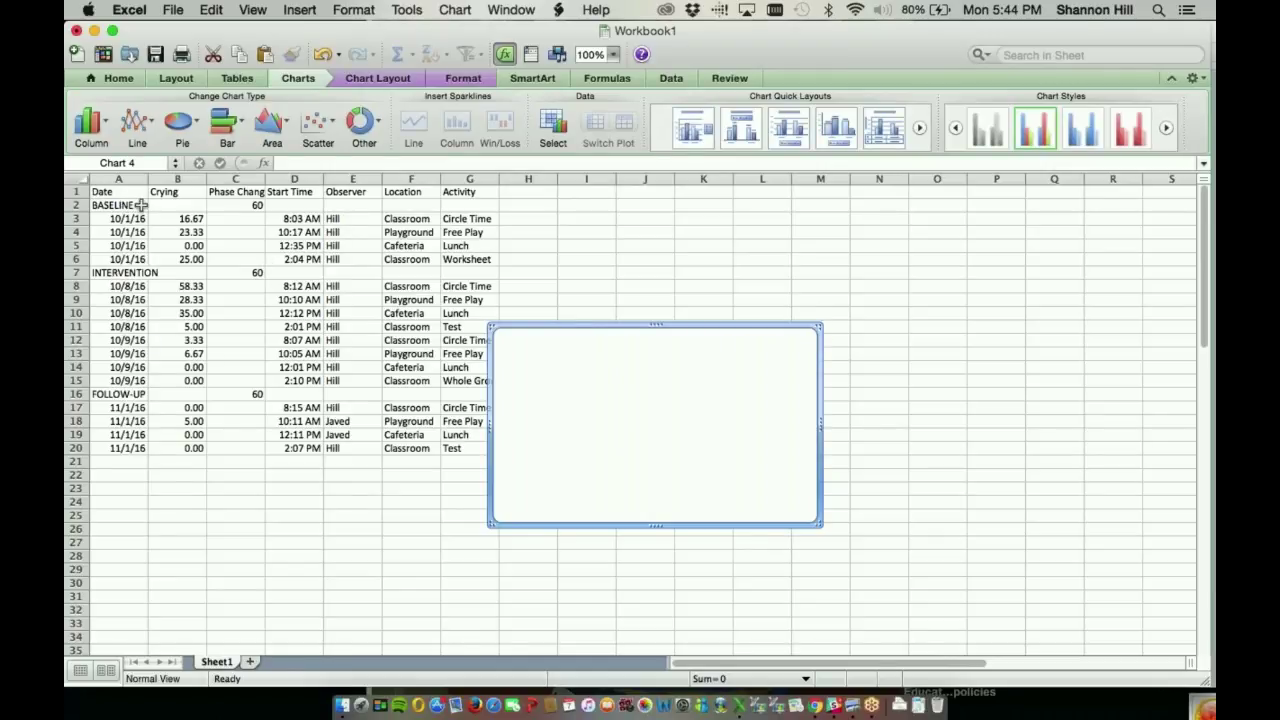
# Set the new column chart's data range to the headers and baseline rows in A1:G6.
pyautogui.rightClick(790, 376)
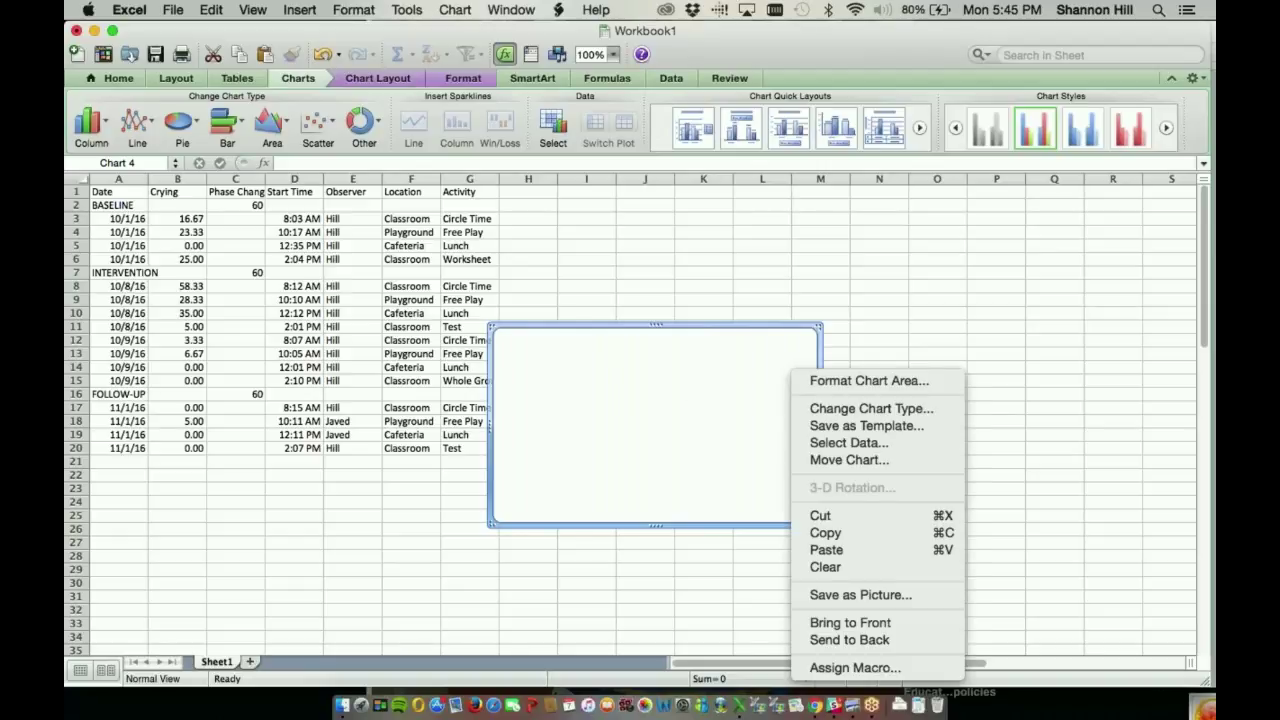
pyautogui.click(835, 442)
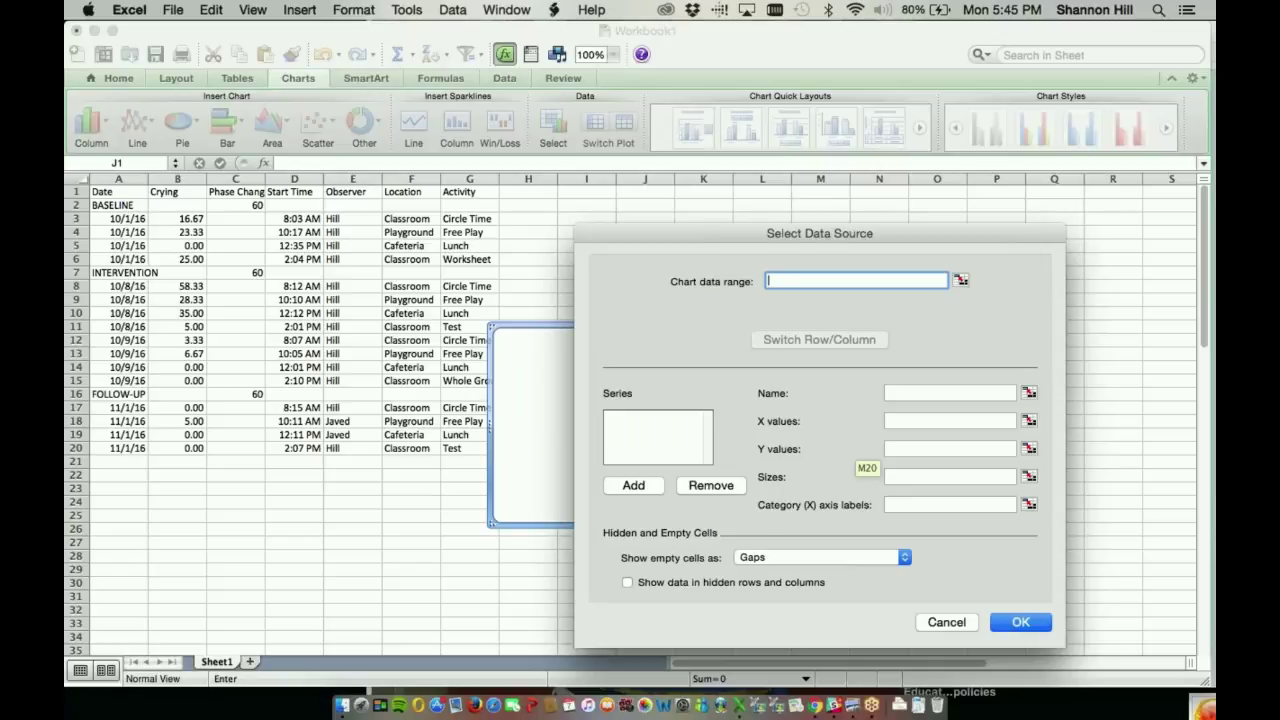
pyautogui.click(961, 280)
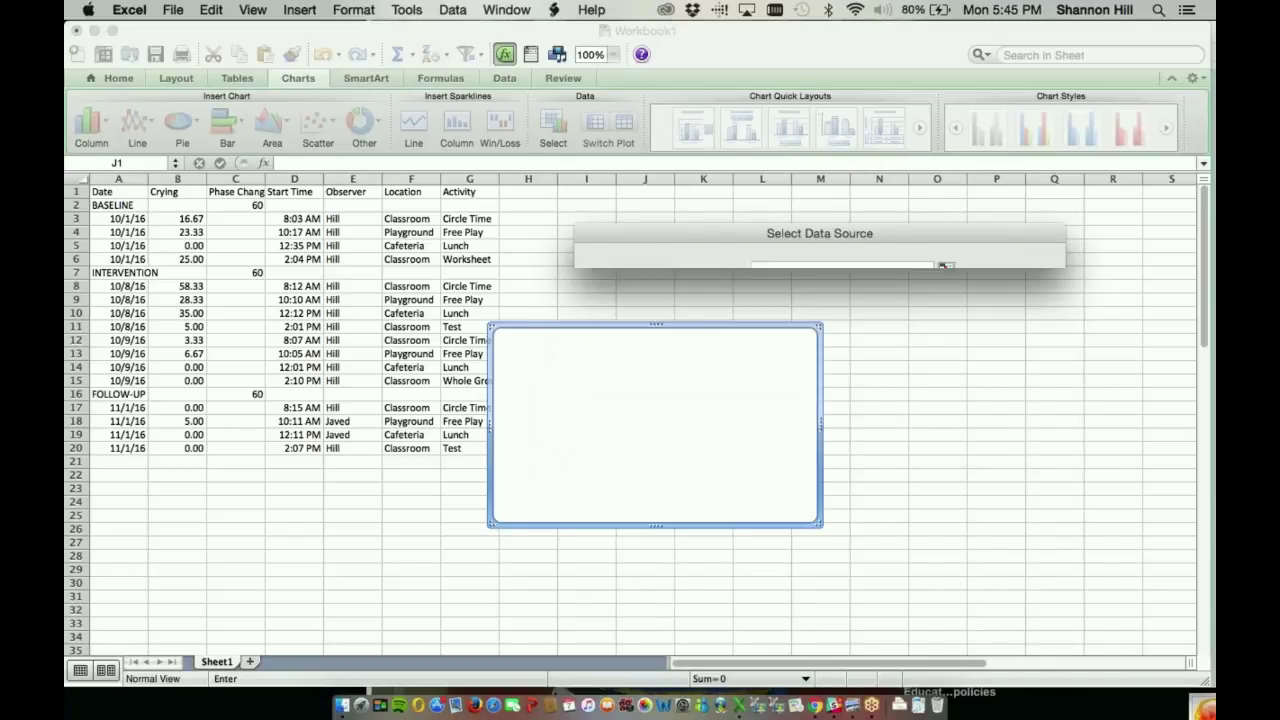
pyautogui.moveTo(127, 191); pyautogui.dragTo(480, 261)
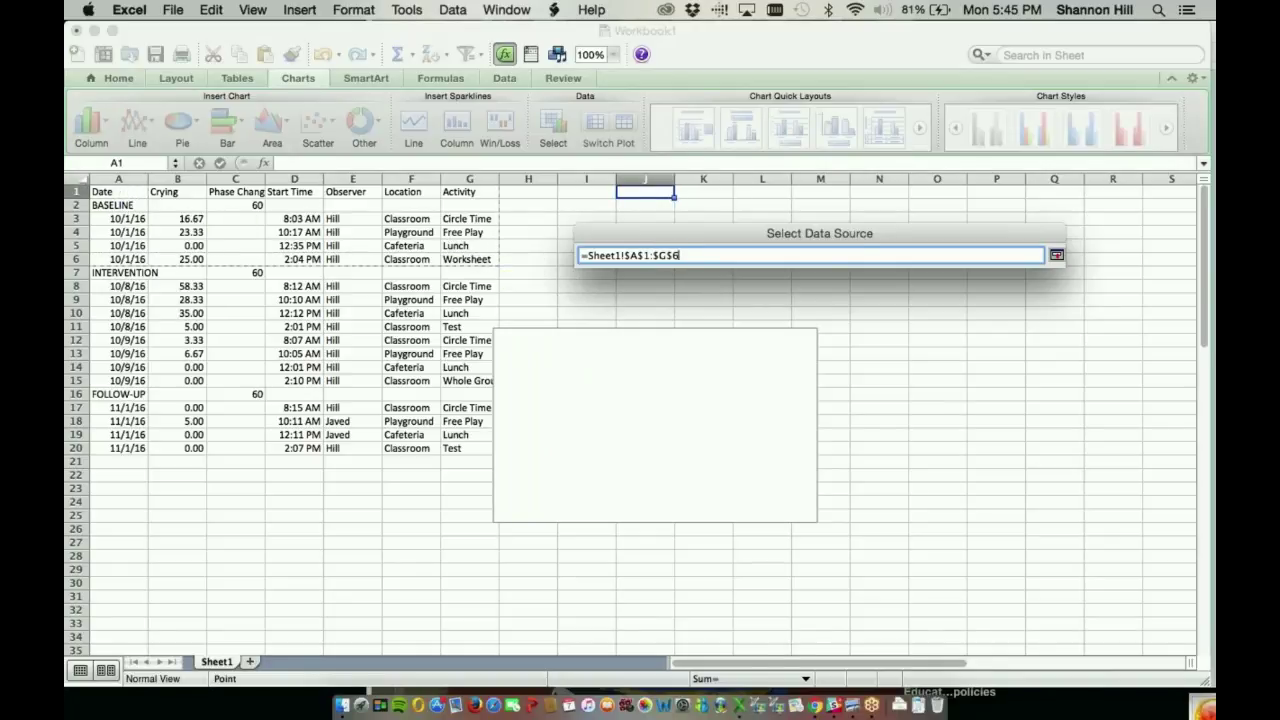
pyautogui.click(1056, 254)
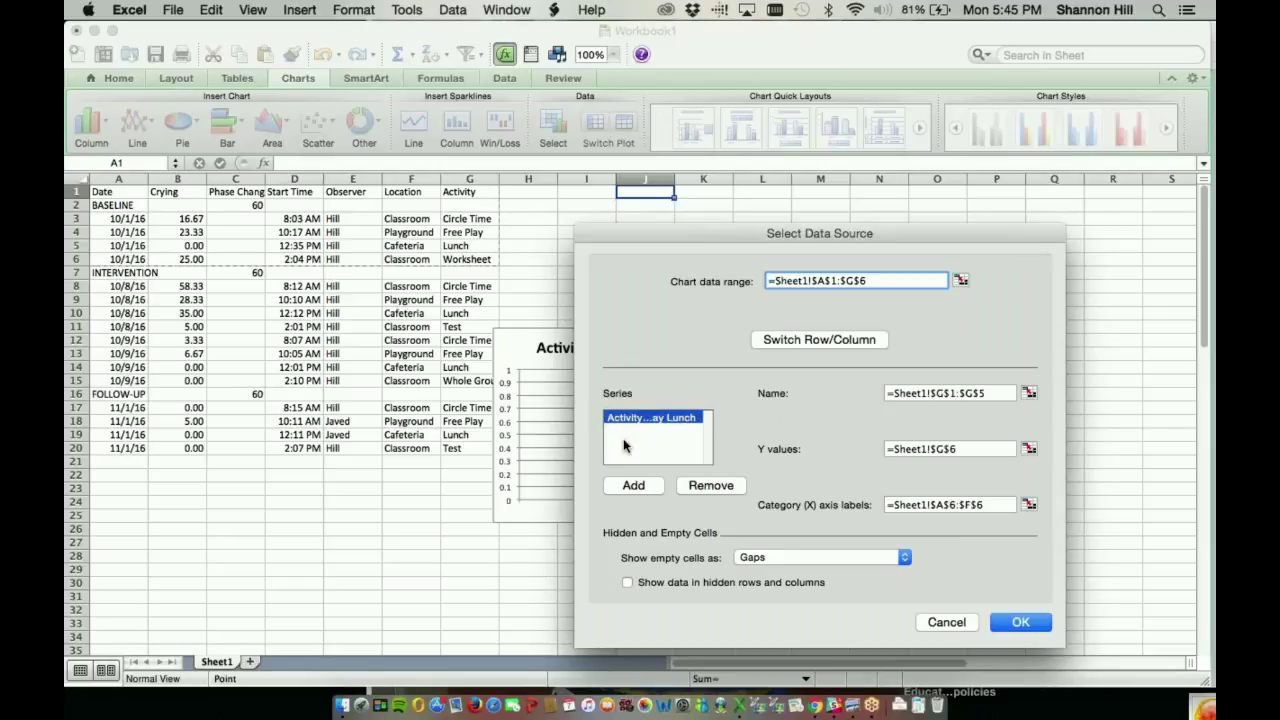
# Set the series name to the Crying header in B1 and its Y values to the baseline percentages in B3:B6.
pyautogui.click(177, 191)
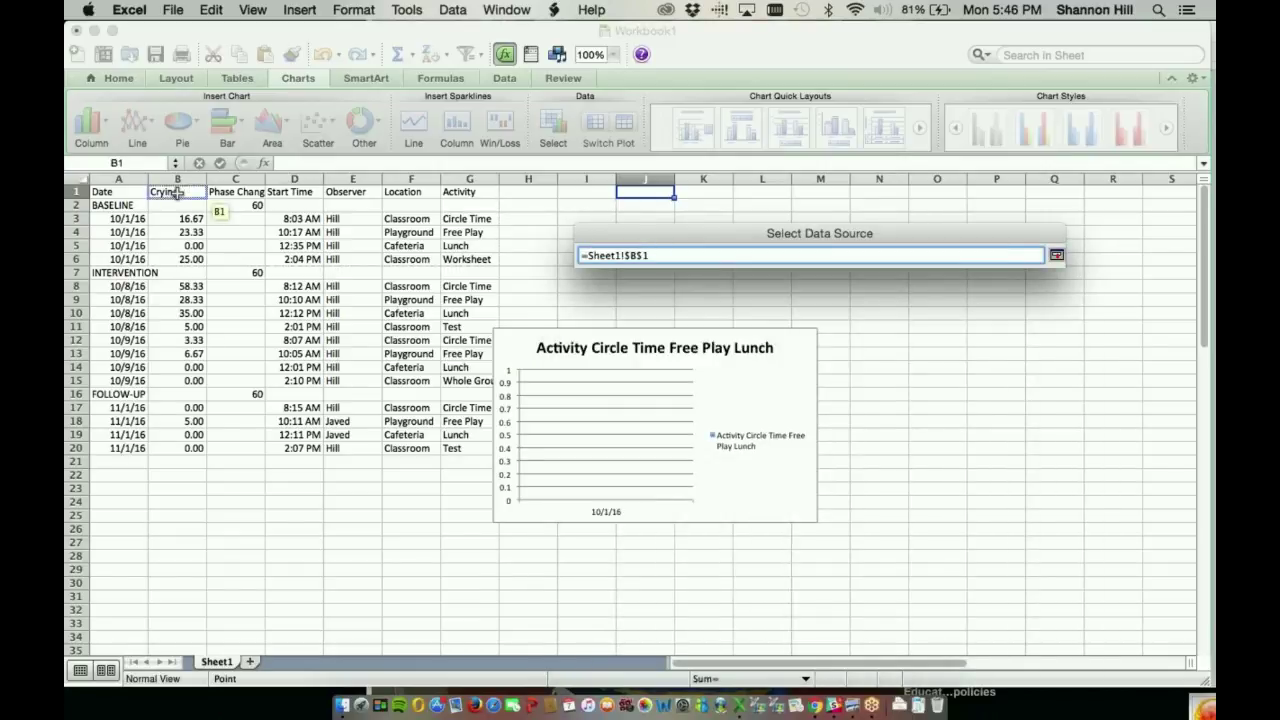
pyautogui.click(1056, 256)
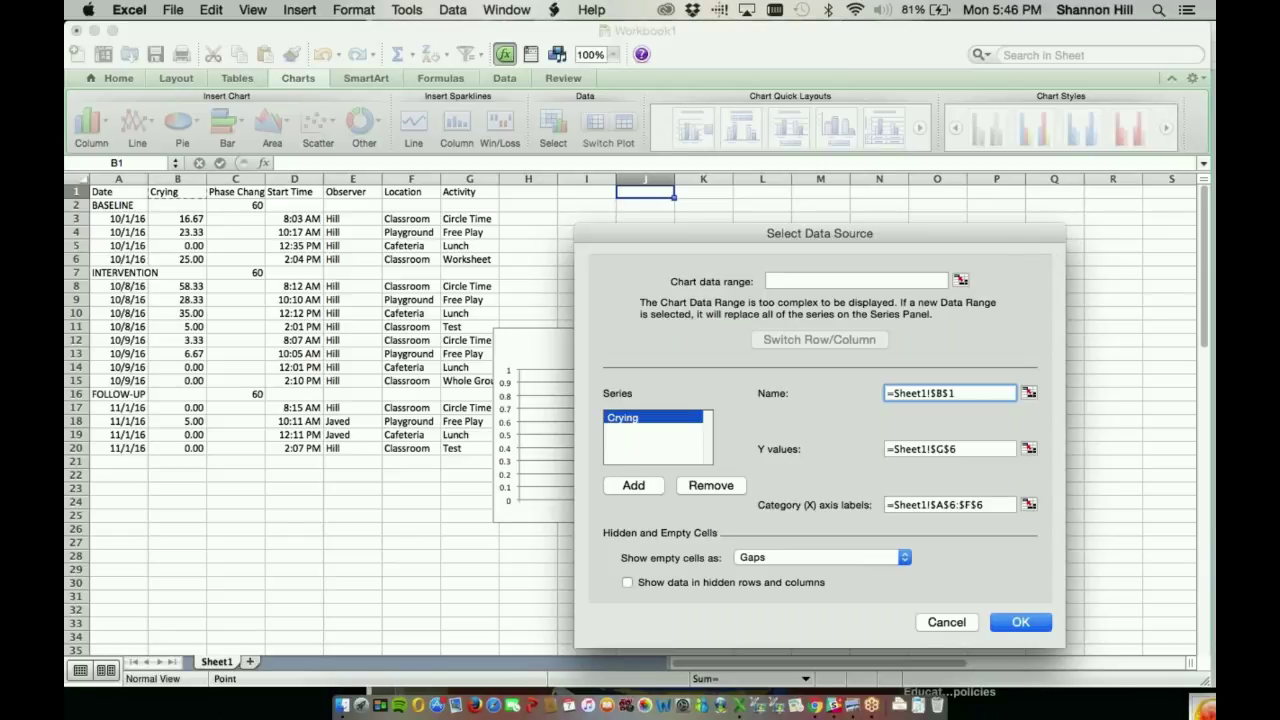
pyautogui.click(1029, 449)
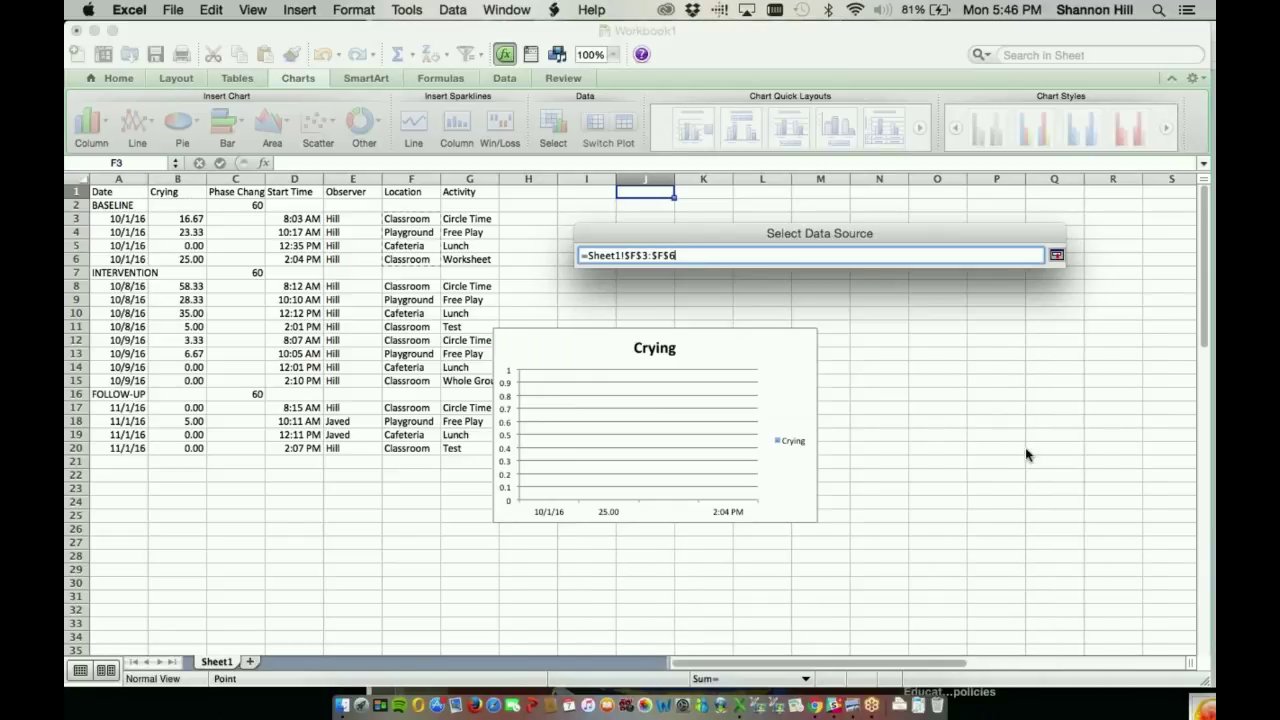
pyautogui.moveTo(186, 219); pyautogui.dragTo(200, 263)
pyautogui.click(1056, 256)
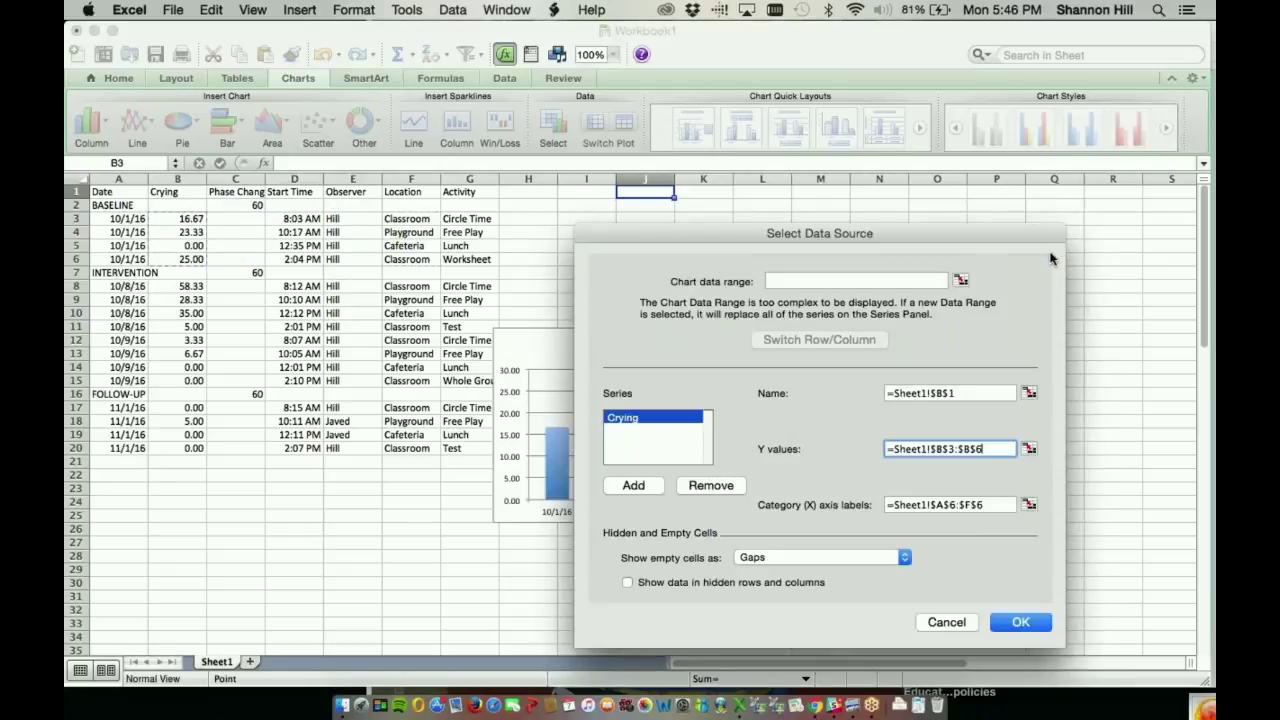
# Use the baseline locations in F3:F6 as the category axis labels and apply the data source settings.
pyautogui.click(1029, 506)
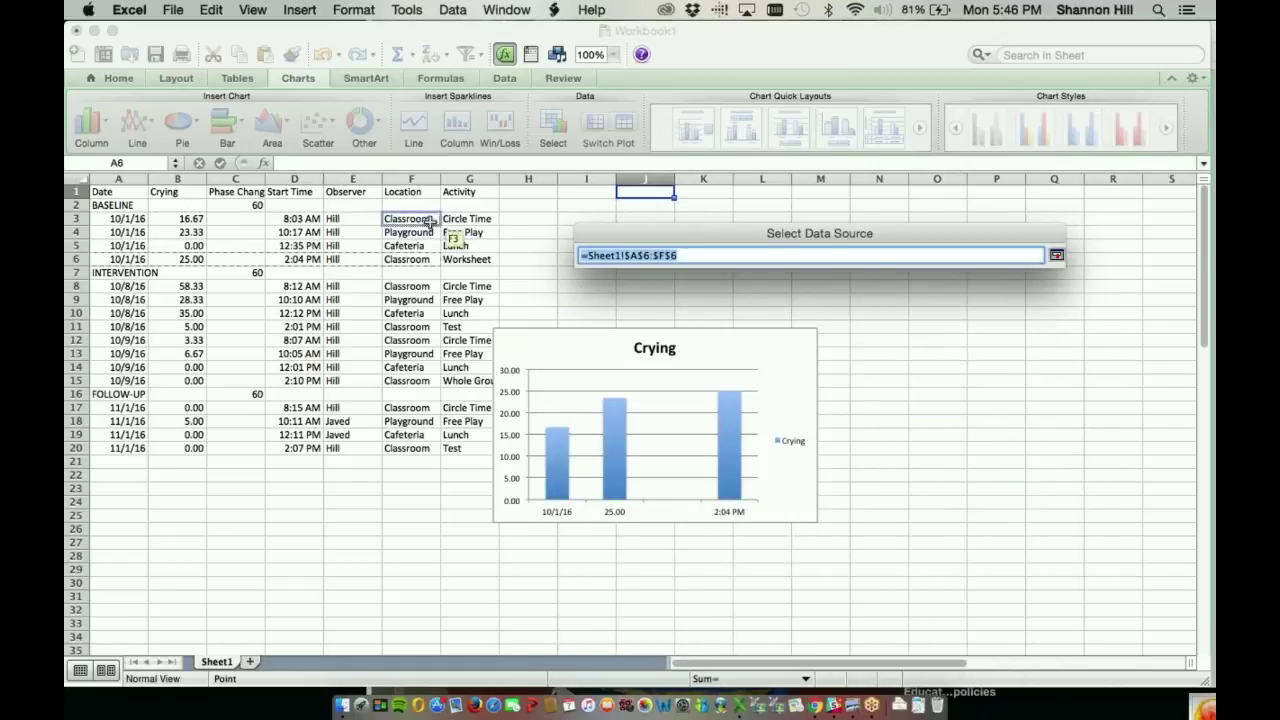
pyautogui.moveTo(416, 220); pyautogui.dragTo(435, 258)
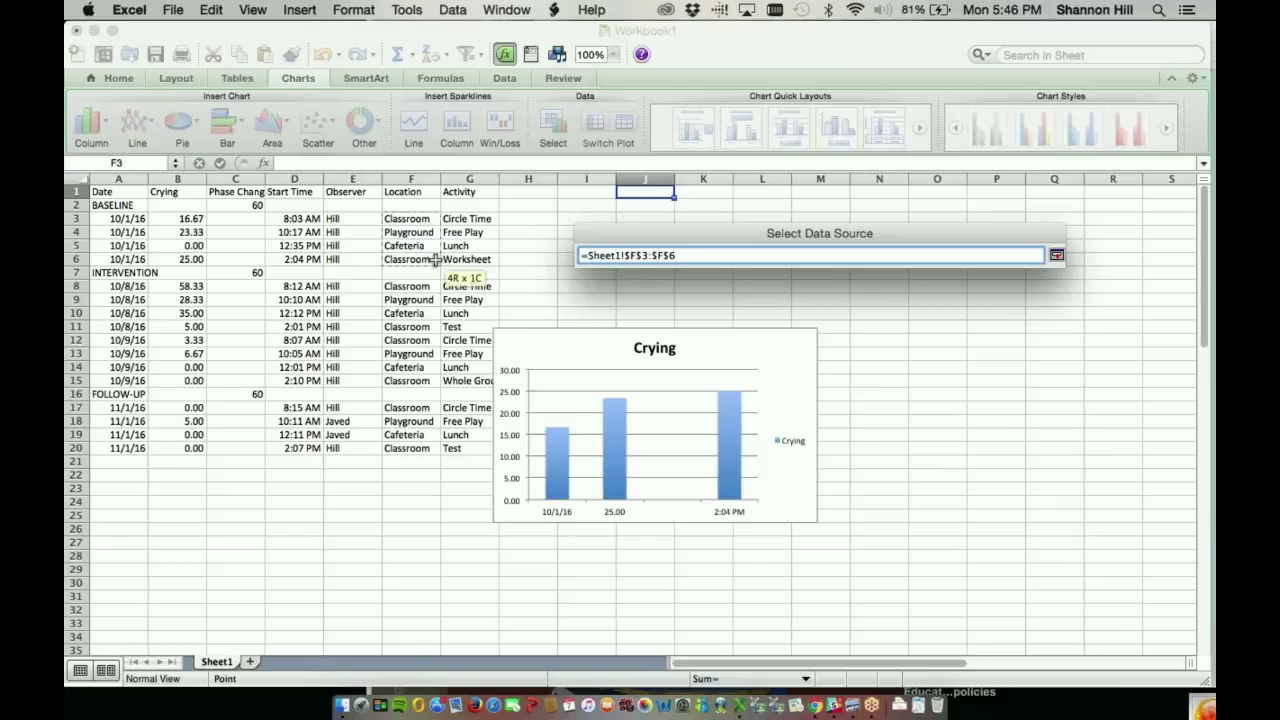
pyautogui.click(1057, 255)
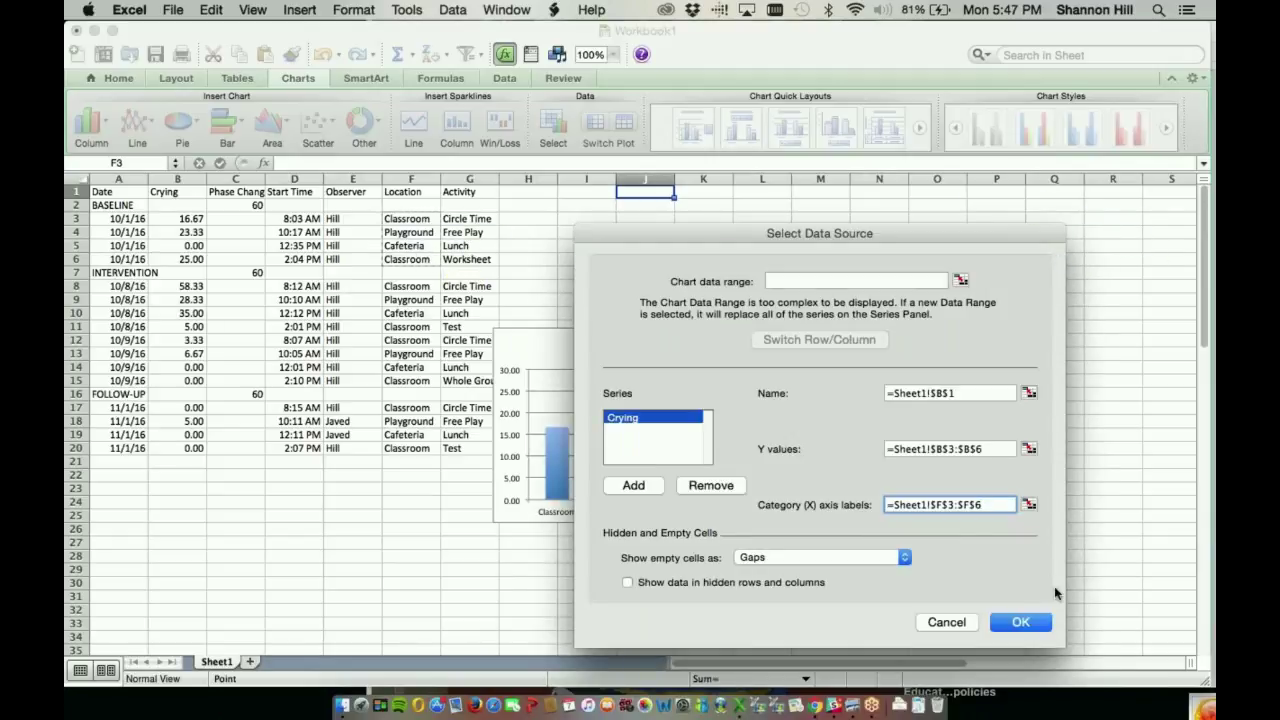
pyautogui.click(1035, 624)
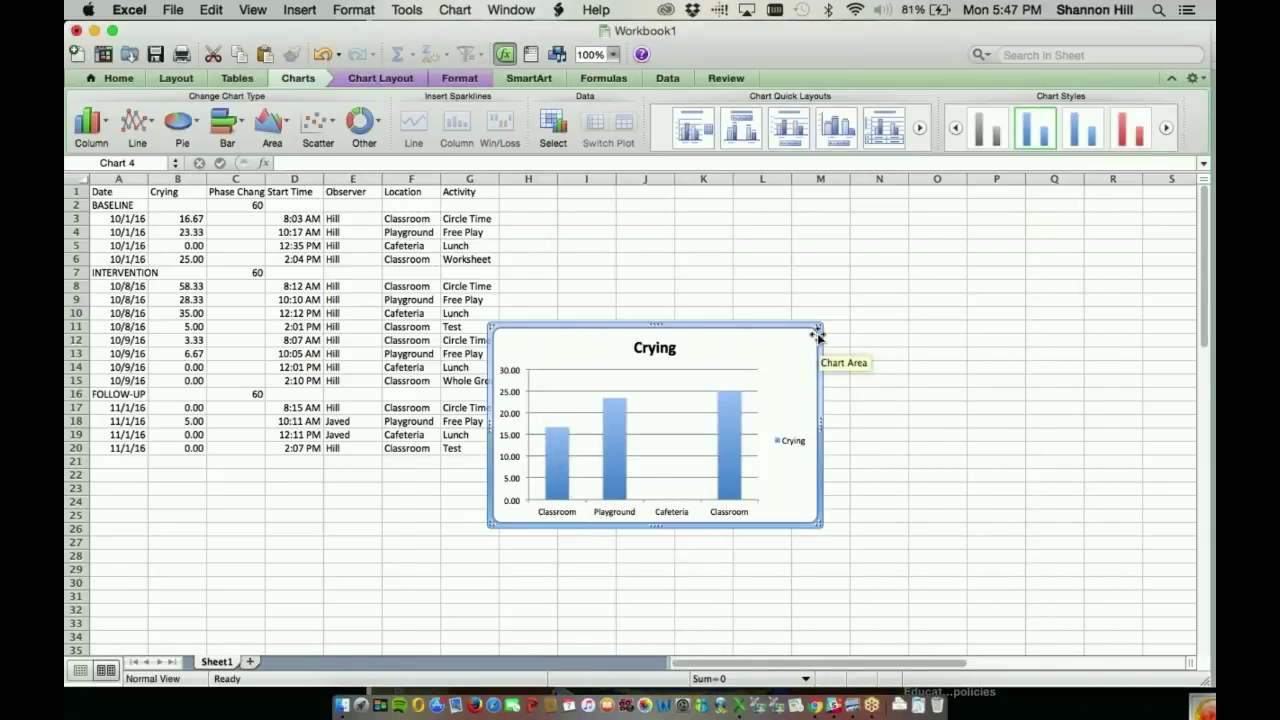
# Enlarge the column chart to span about columns H to P and rows 10 to 25, and delete its legend.
pyautogui.moveTo(817, 336); pyautogui.dragTo(1040, 311)
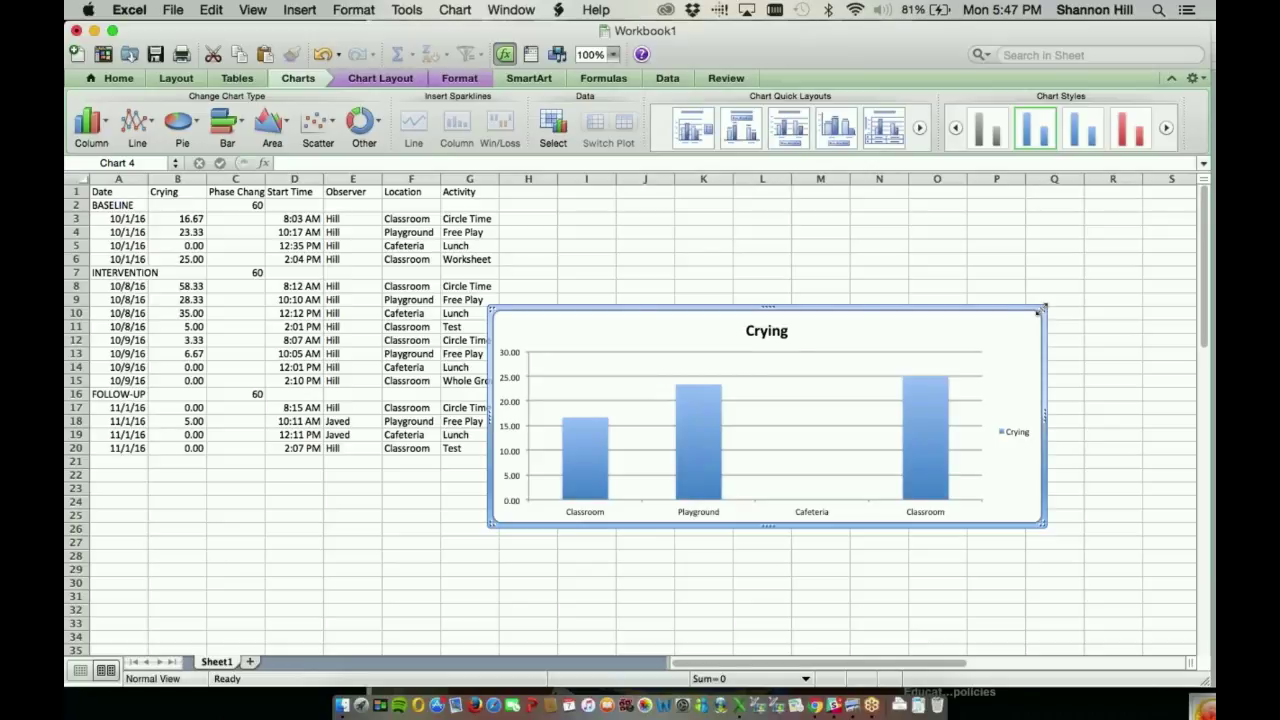
pyautogui.click(1013, 431)
pyautogui.press('Delete')
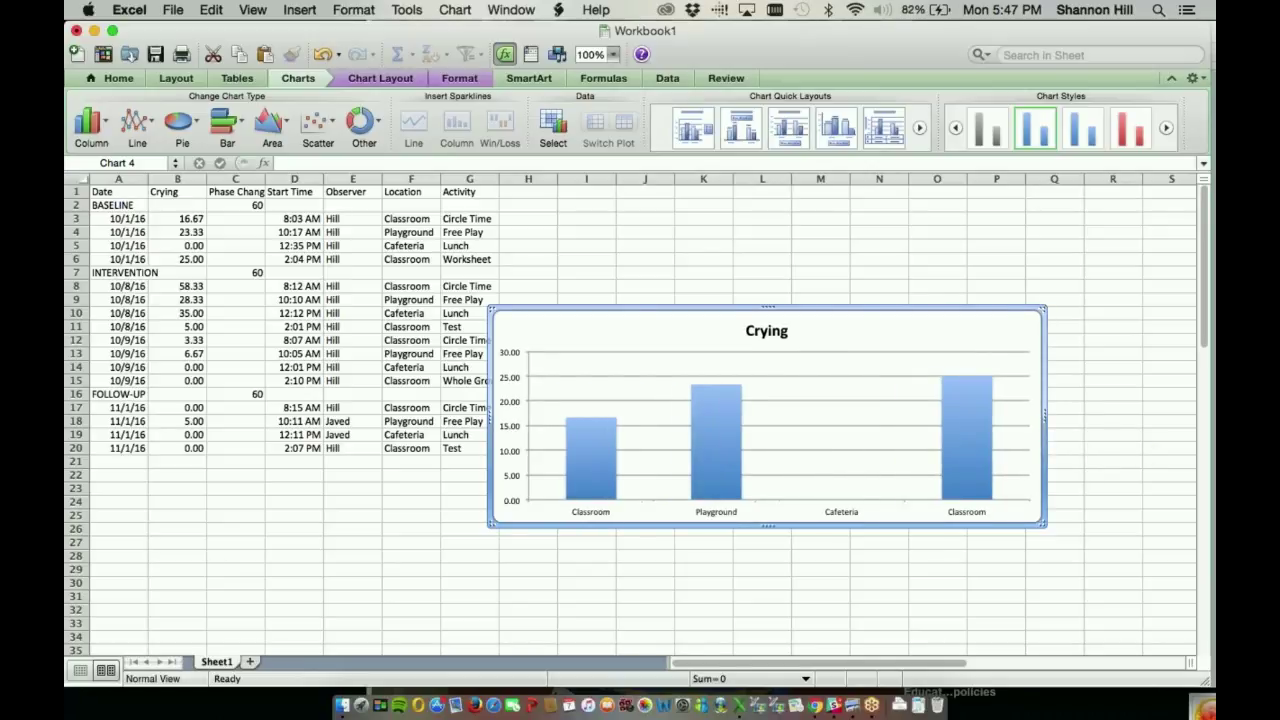